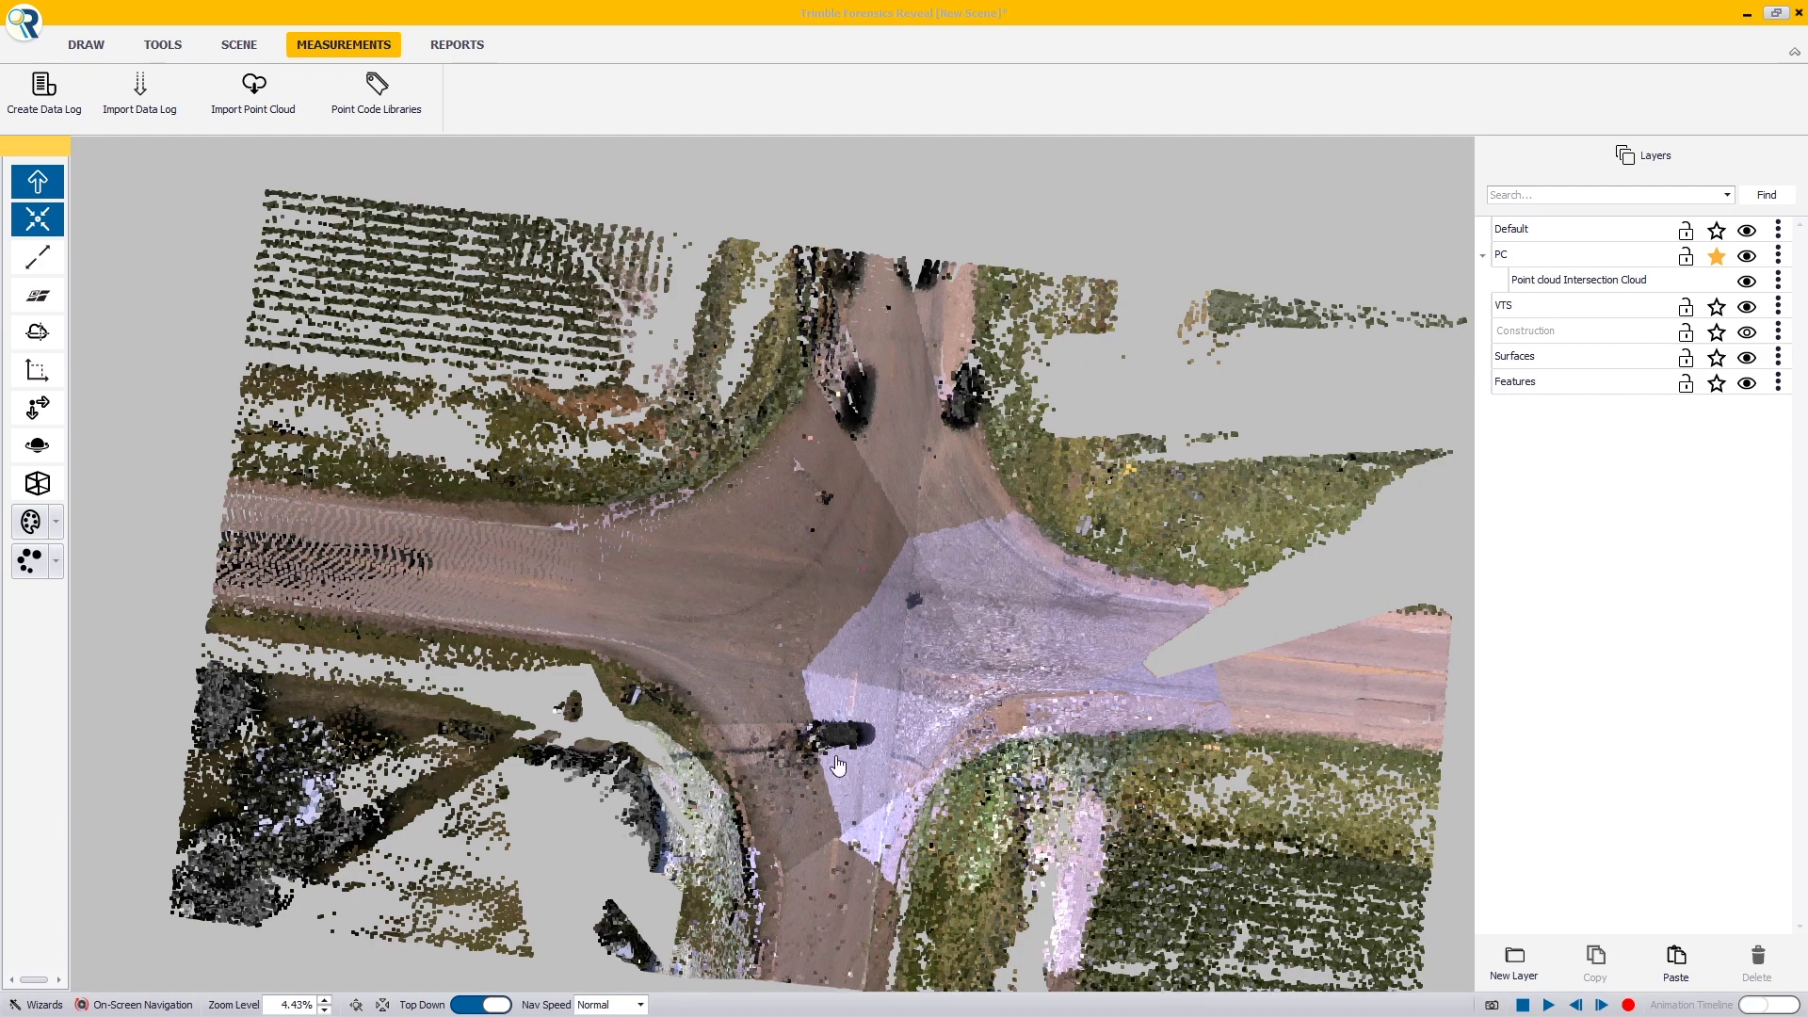
# Collapse the PC layer, make VTS the active layer, and lock the PC layer.
pyautogui.click(1483, 255)
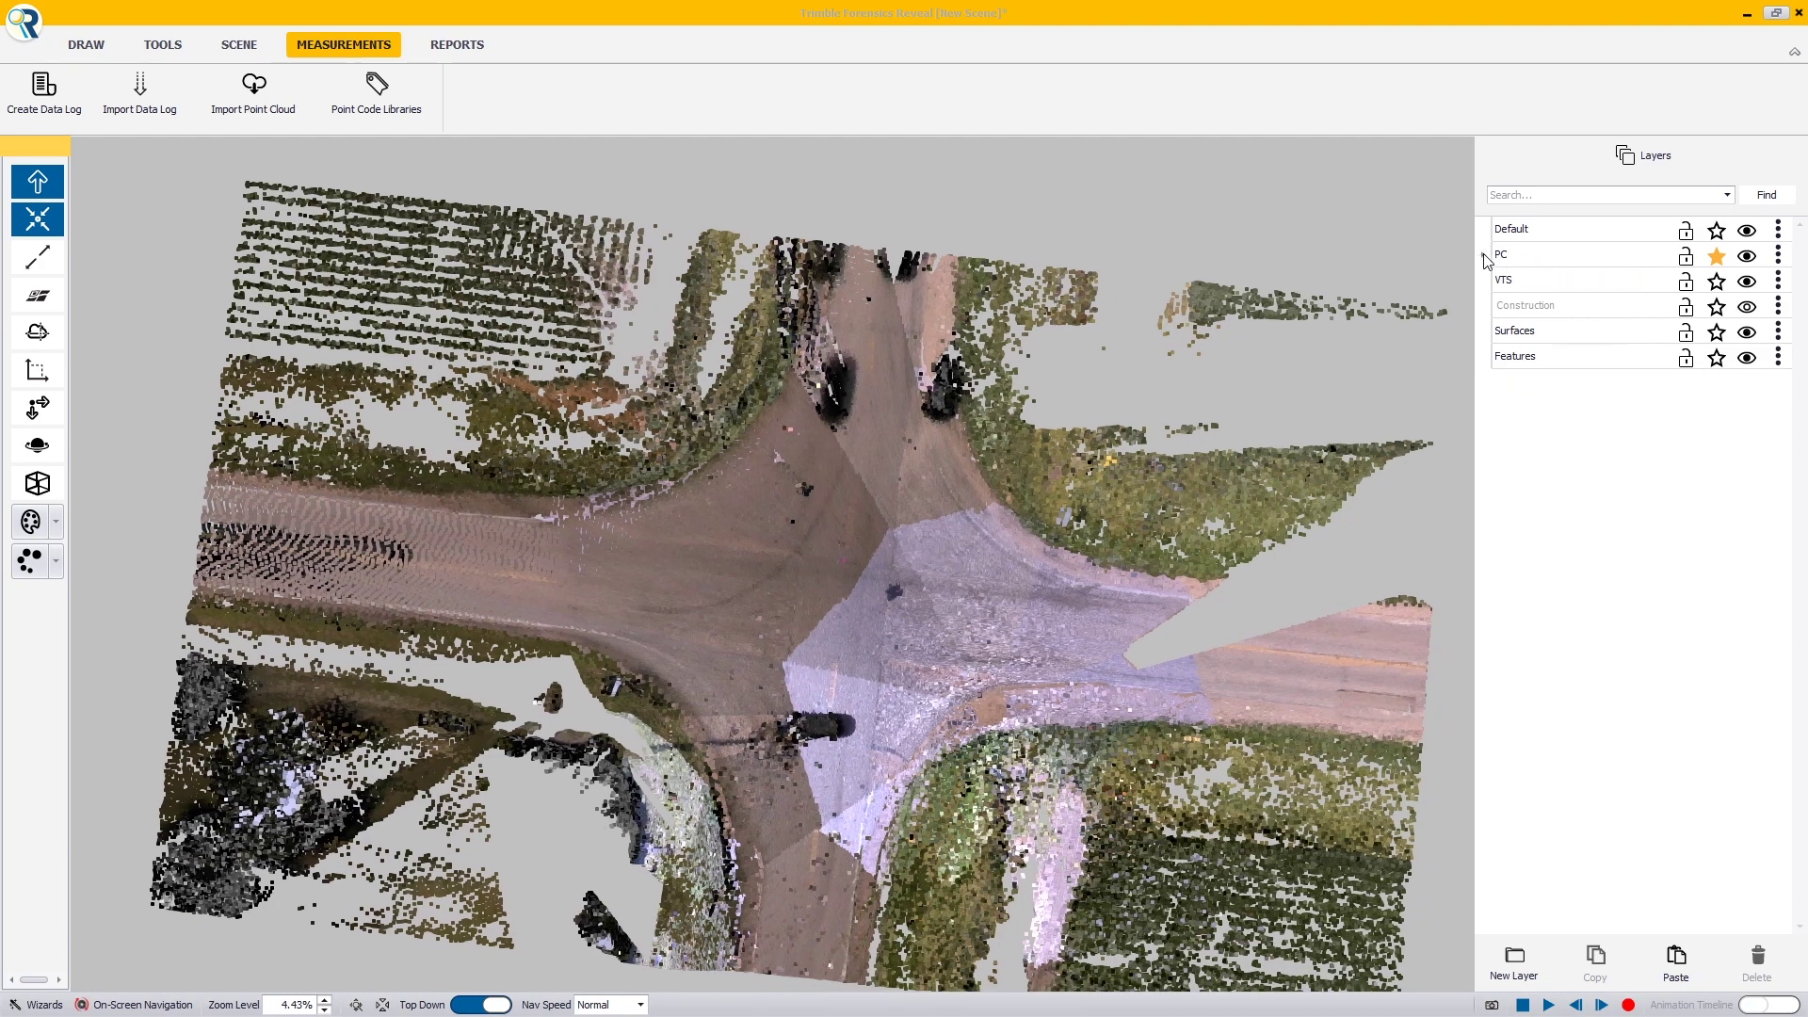
pyautogui.click(1721, 283)
pyautogui.click(1685, 260)
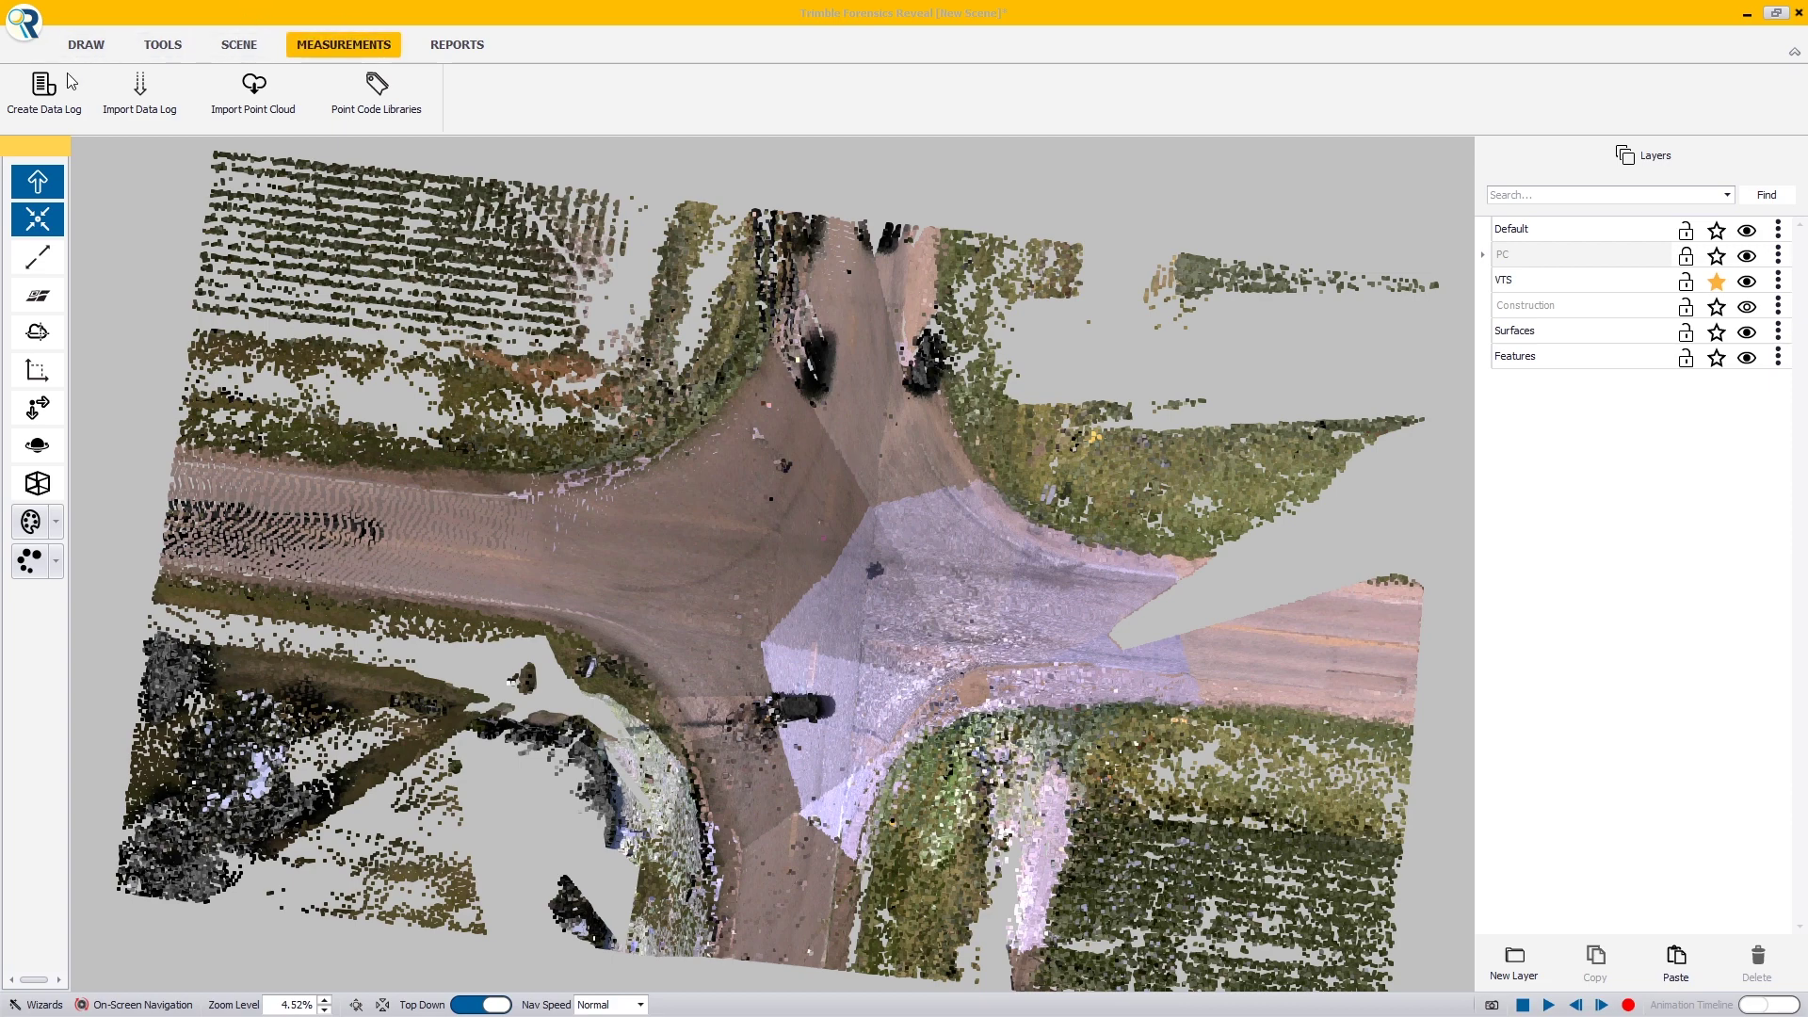
# Create a point cloud measurement log and place its origin on the ground below the horizontal road's western leg.
pyautogui.click(70, 105)
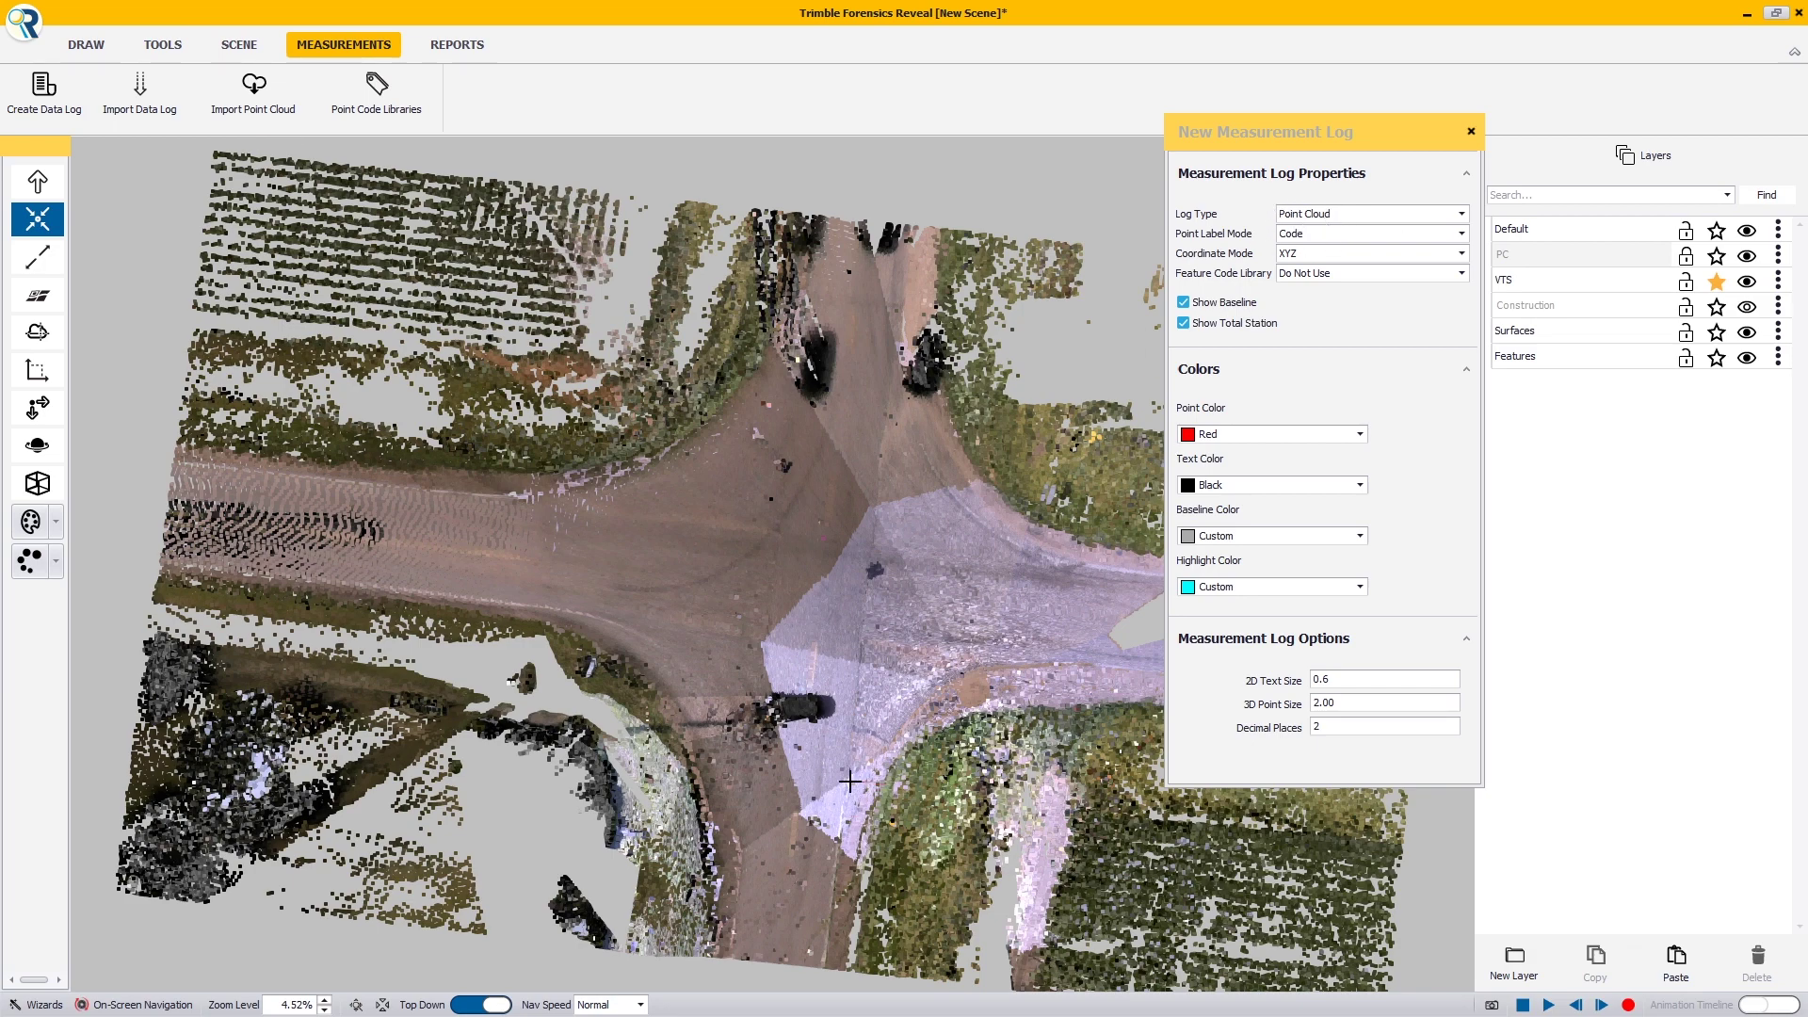
pyautogui.moveTo(851, 783); pyautogui.dragTo(793, 770, button='middle')
pyautogui.click(29, 337)
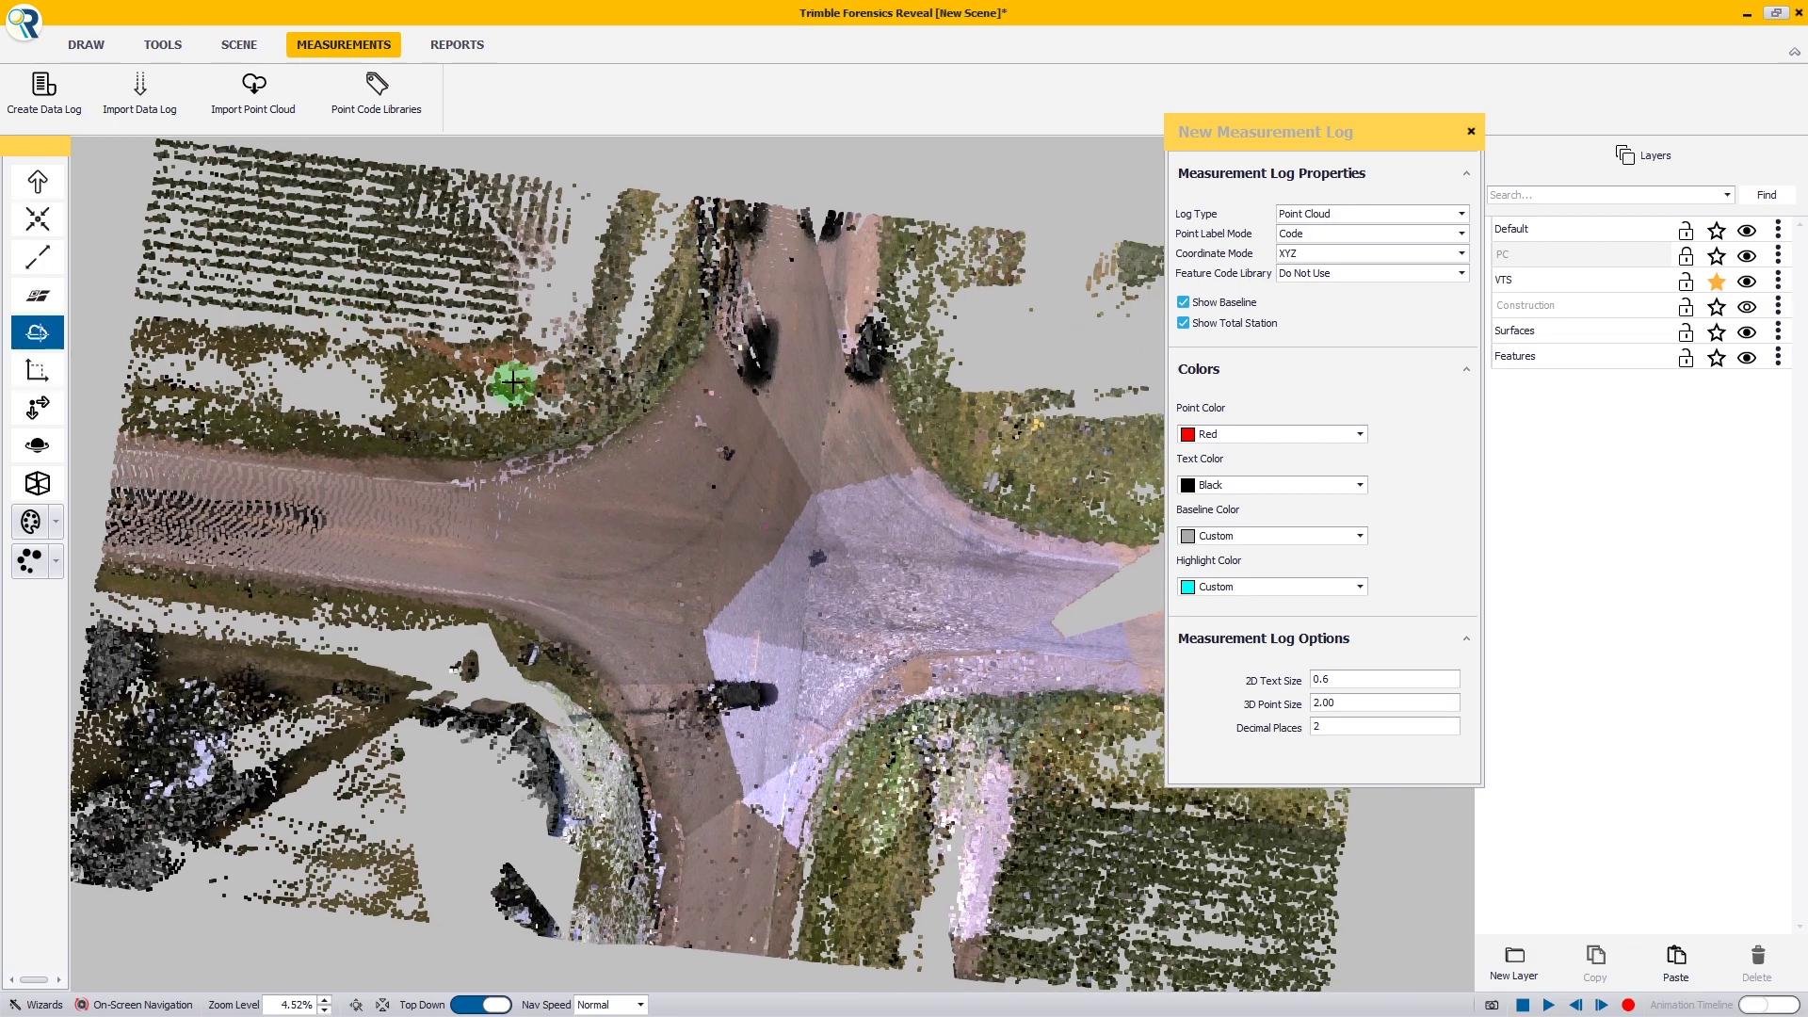
pyautogui.click(298, 666)
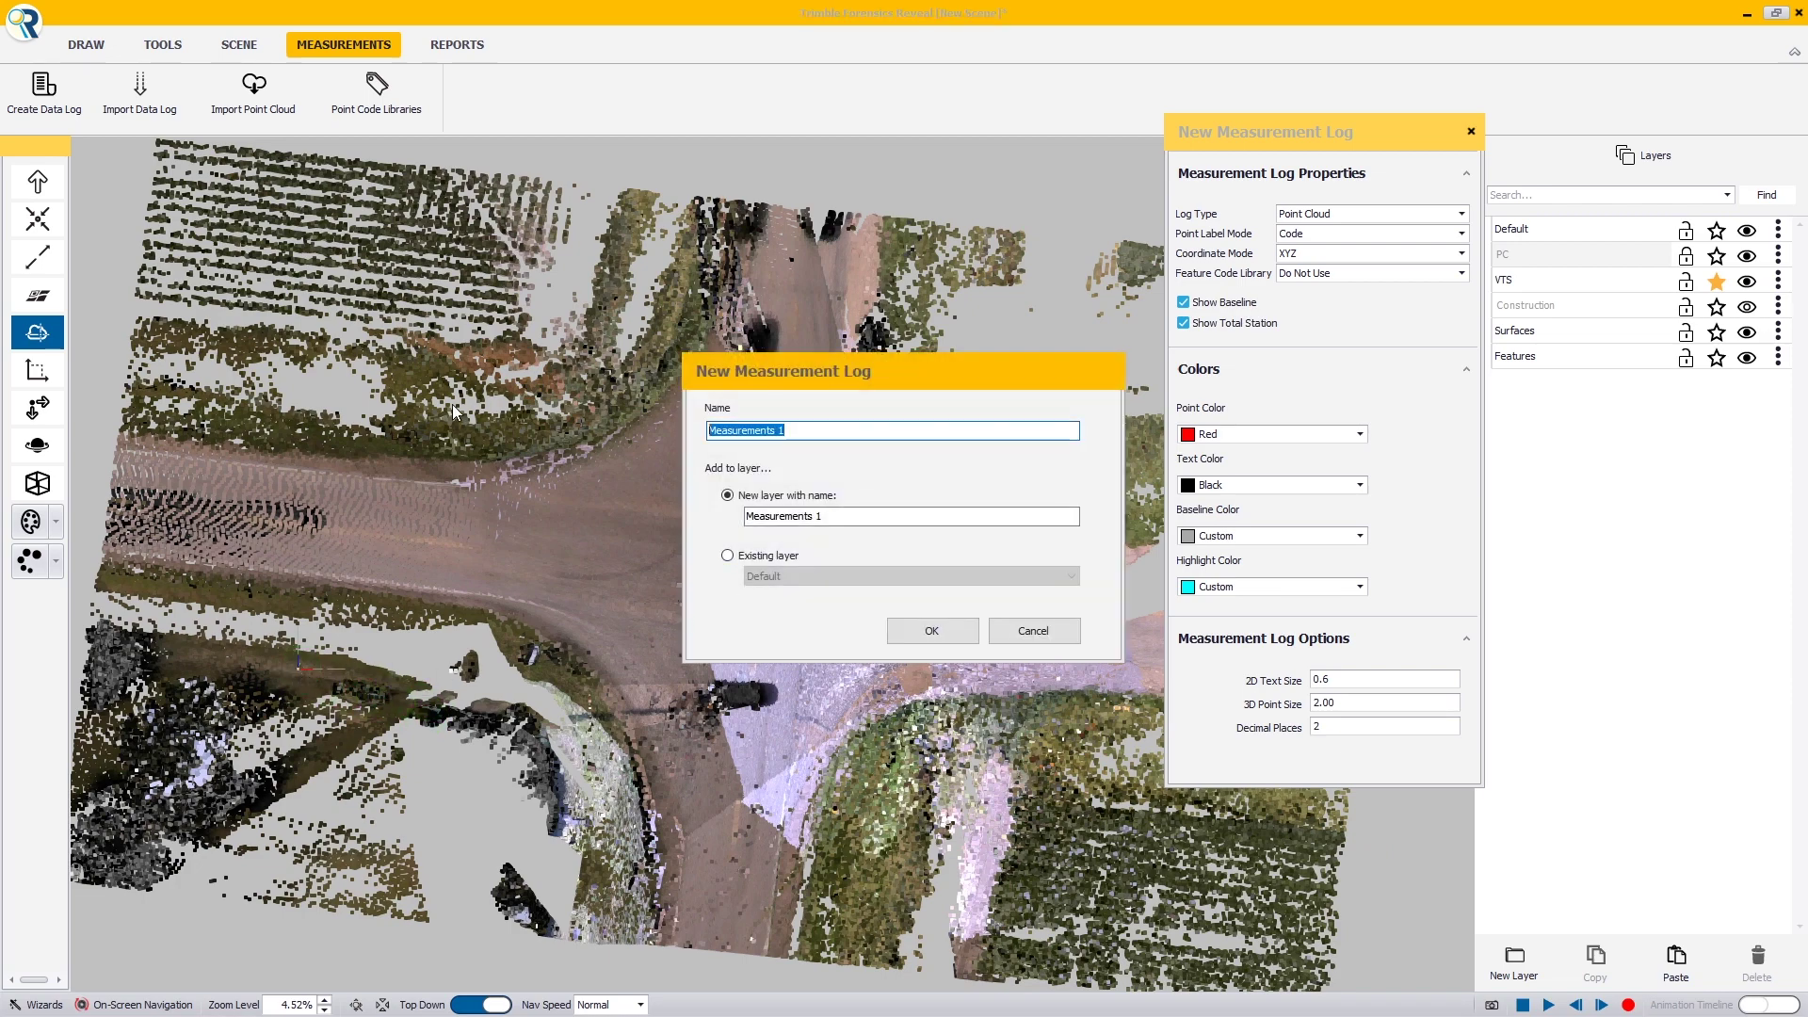
# Name the measurement log VTS and add it to the existing VTS layer.
pyautogui.write('VTS')
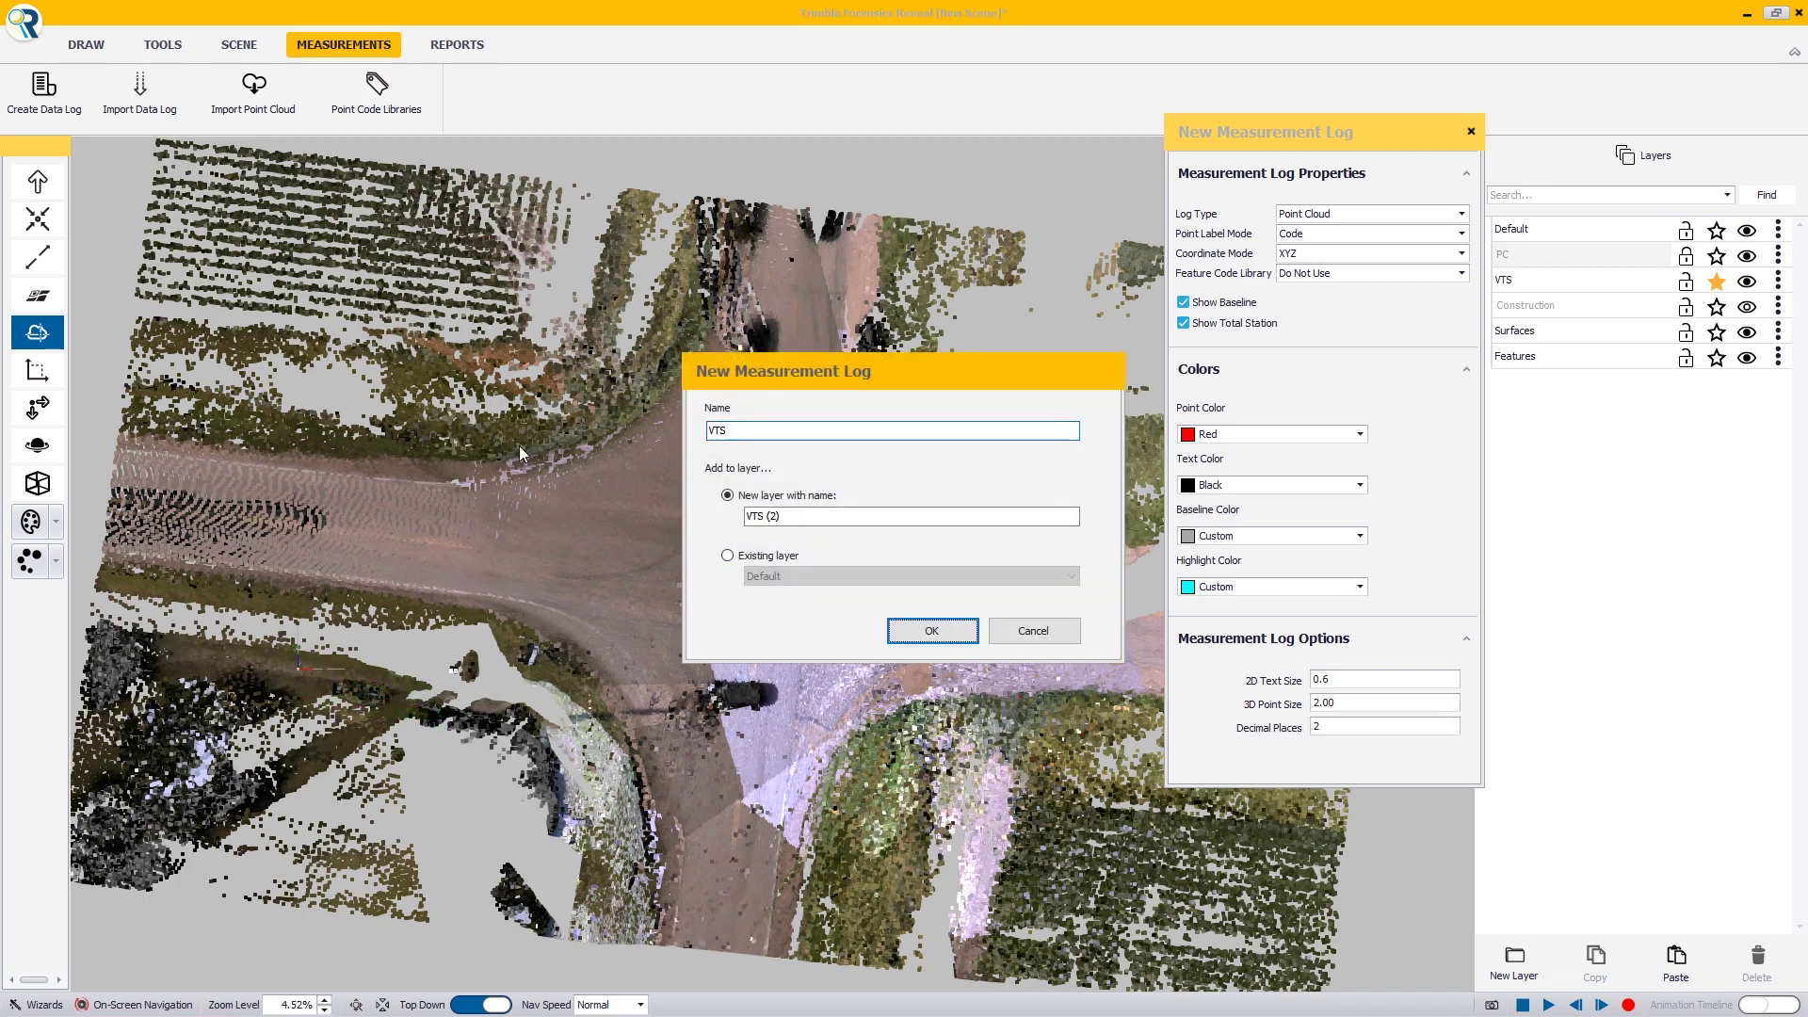
pyautogui.click(728, 556)
pyautogui.click(789, 576)
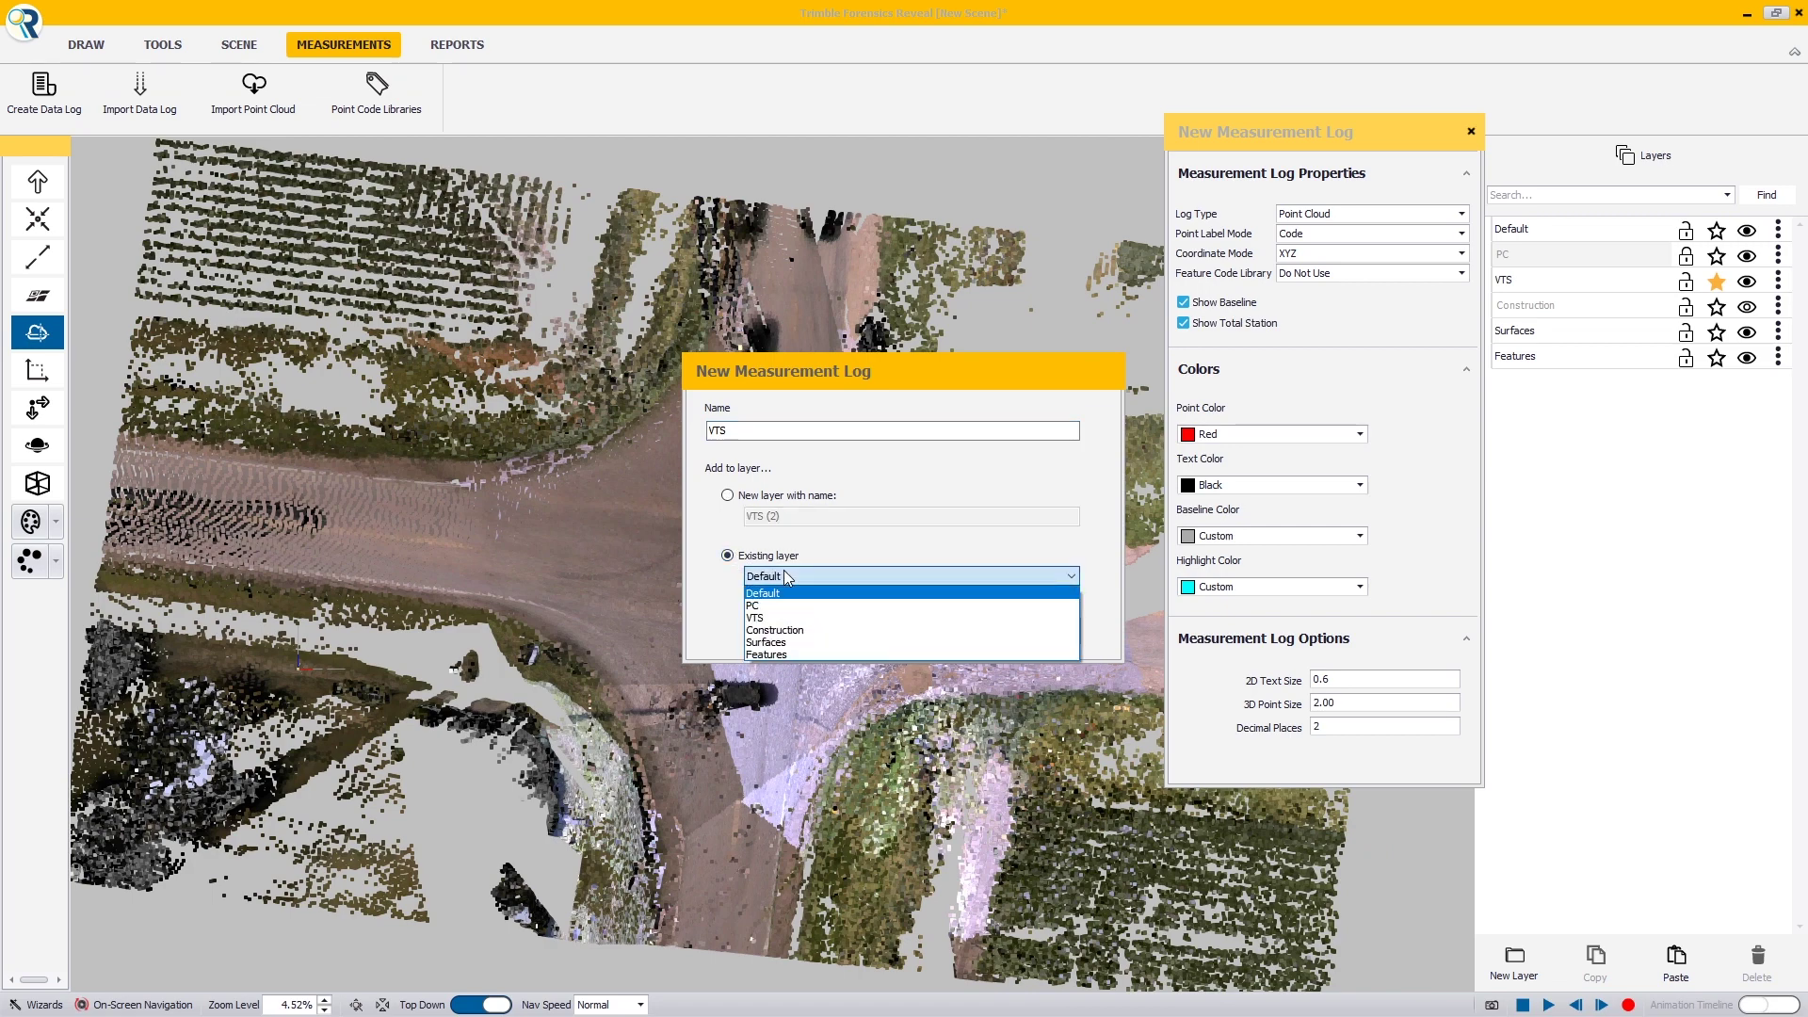
pyautogui.click(767, 620)
pyautogui.click(931, 630)
# Move the VTS Properties, Add Measurement and Measurement Logs windows clear of the intersection.
pyautogui.moveTo(1505, 84); pyautogui.dragTo(1557, 62)
pyautogui.moveTo(1346, 130); pyautogui.dragTo(1637, 574)
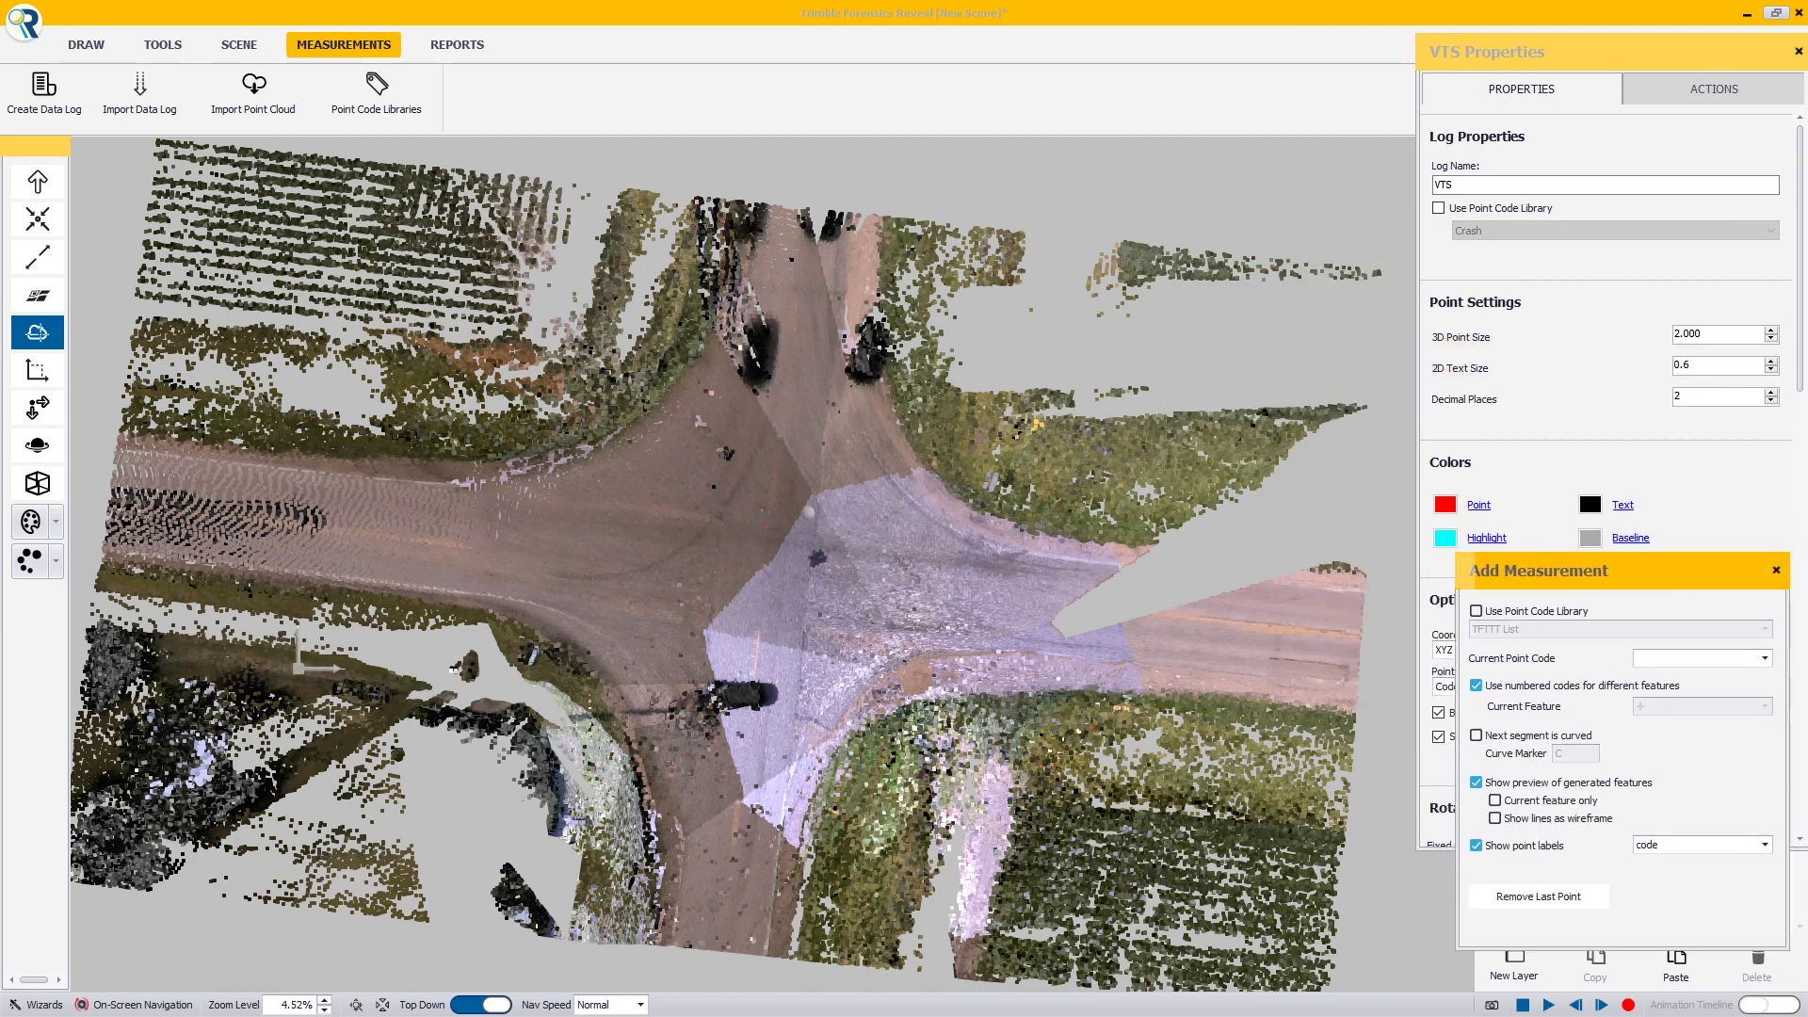
pyautogui.moveTo(0, 146)
pyautogui.mouseDown()
pyautogui.moveTo(756, 72)
pyautogui.moveTo(975, 24)
pyautogui.moveTo(846, 26)
pyautogui.mouseUp()
pyautogui.click(459, 519)
pyautogui.moveTo(459, 519); pyautogui.dragTo(619, 561)
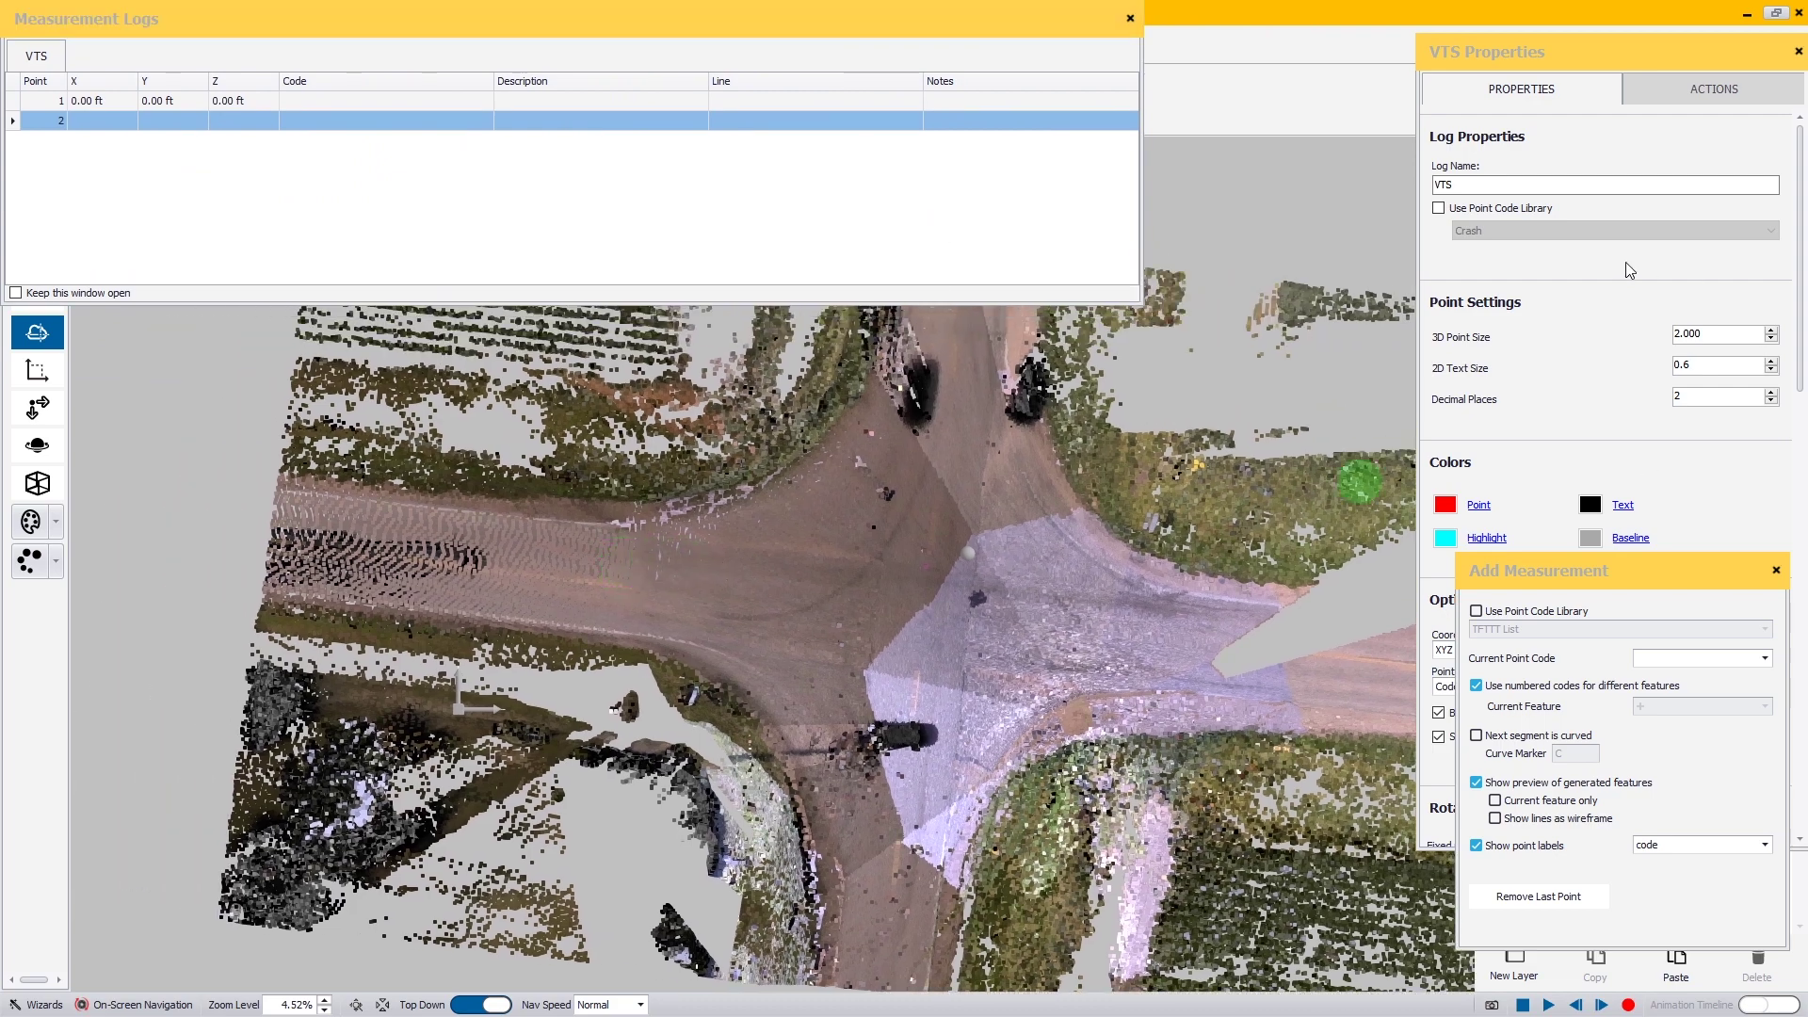
# Set the point code to EP and measure three EP1 points along the western leg's upper road edge, starting at the cloud boundary.
pyautogui.click(1676, 659)
pyautogui.write('EP')
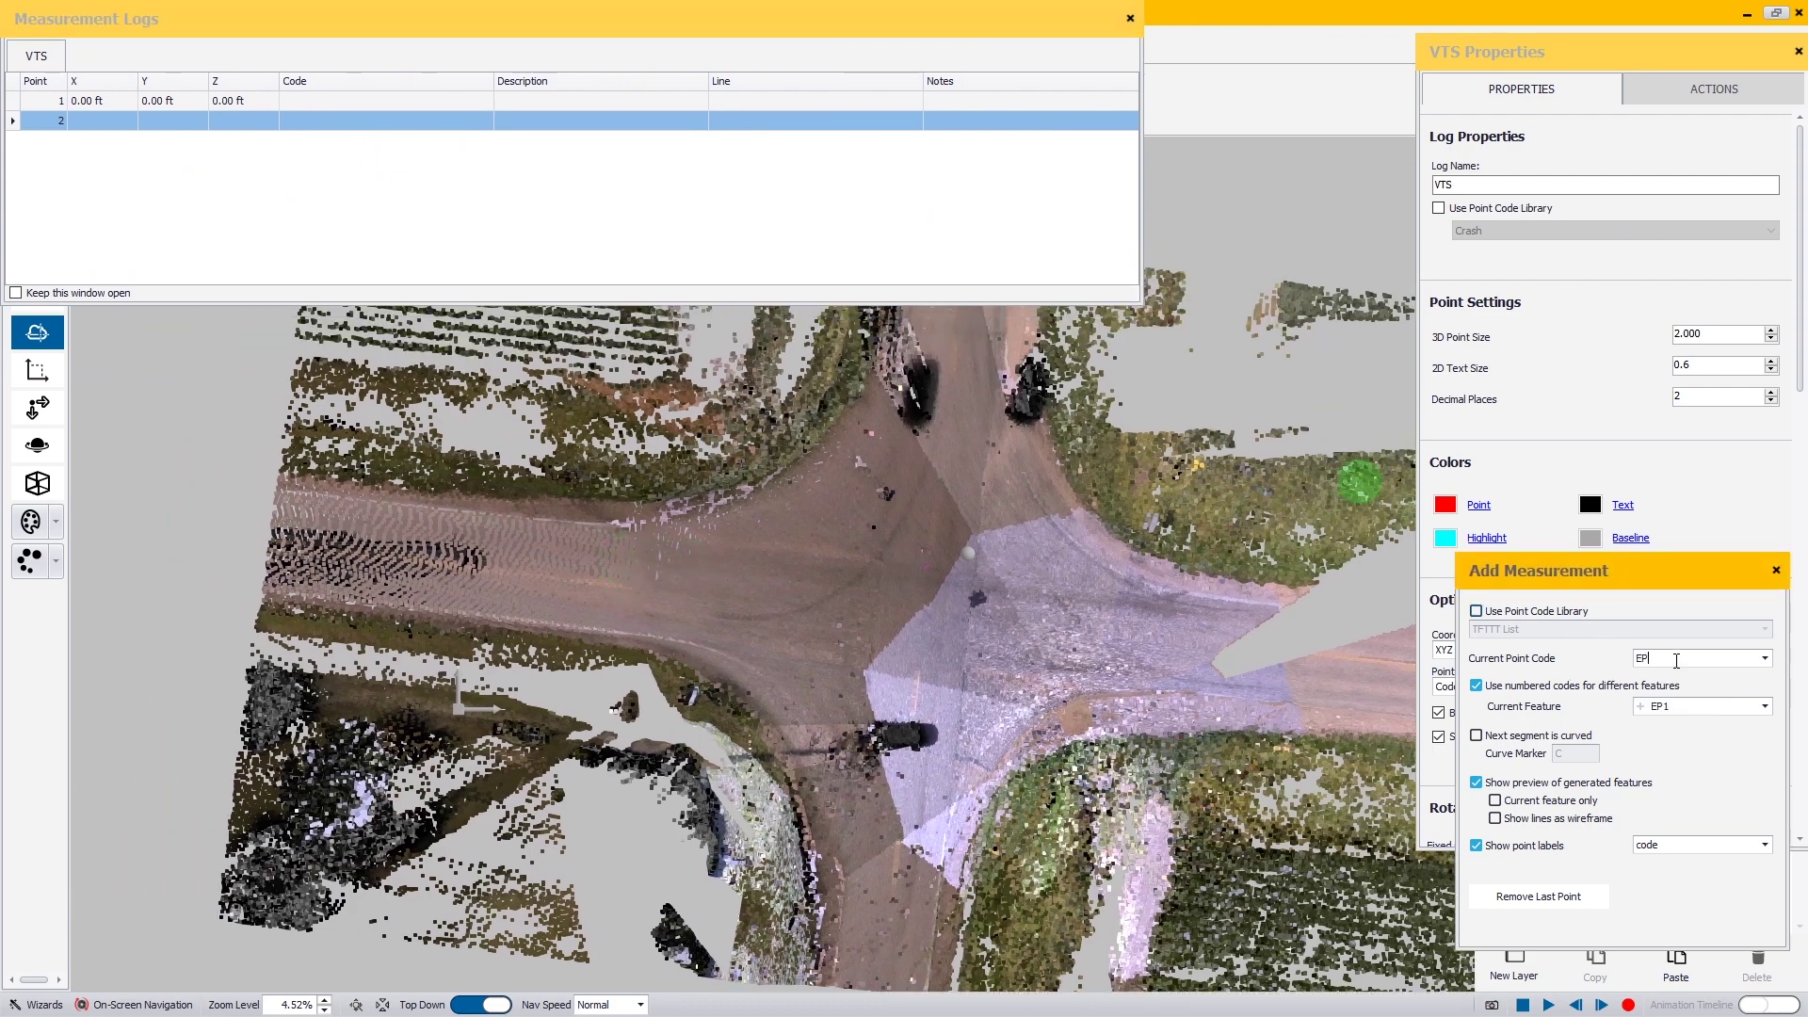
pyautogui.scroll(5, 452, 513)
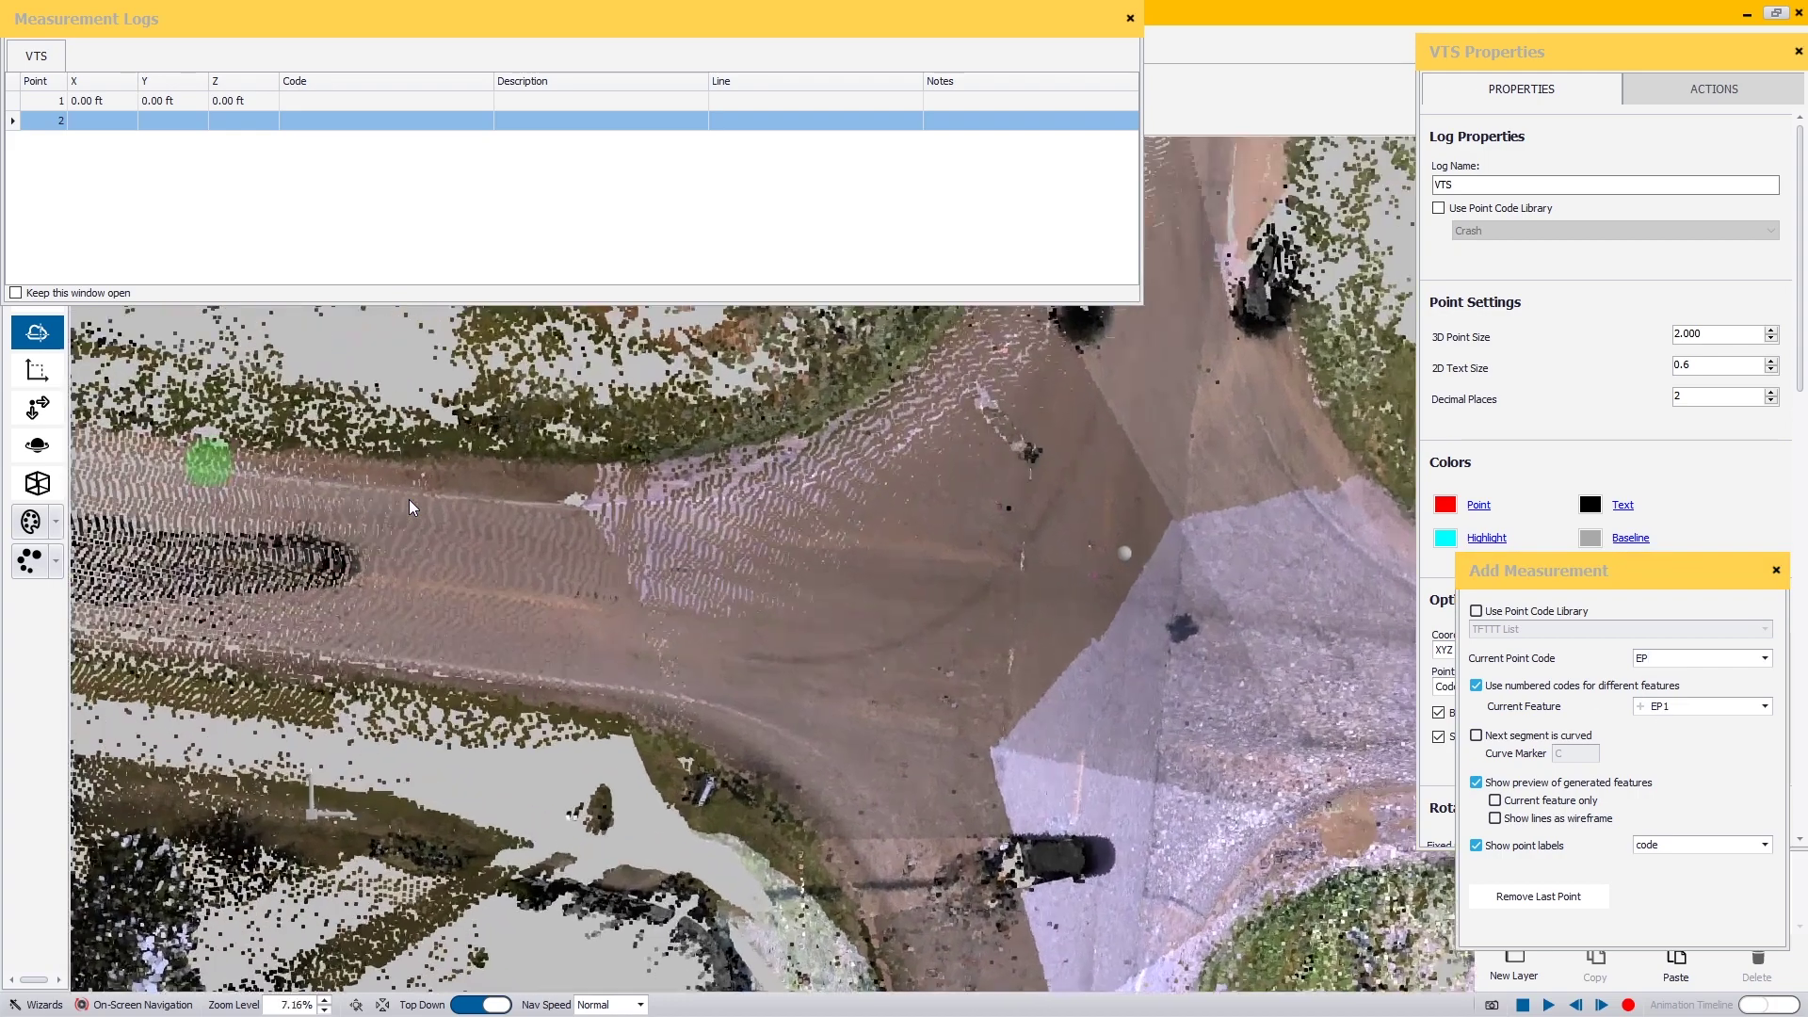
pyautogui.scroll(1, 410, 508)
pyautogui.moveTo(392, 492); pyautogui.dragTo(1086, 561, button='middle')
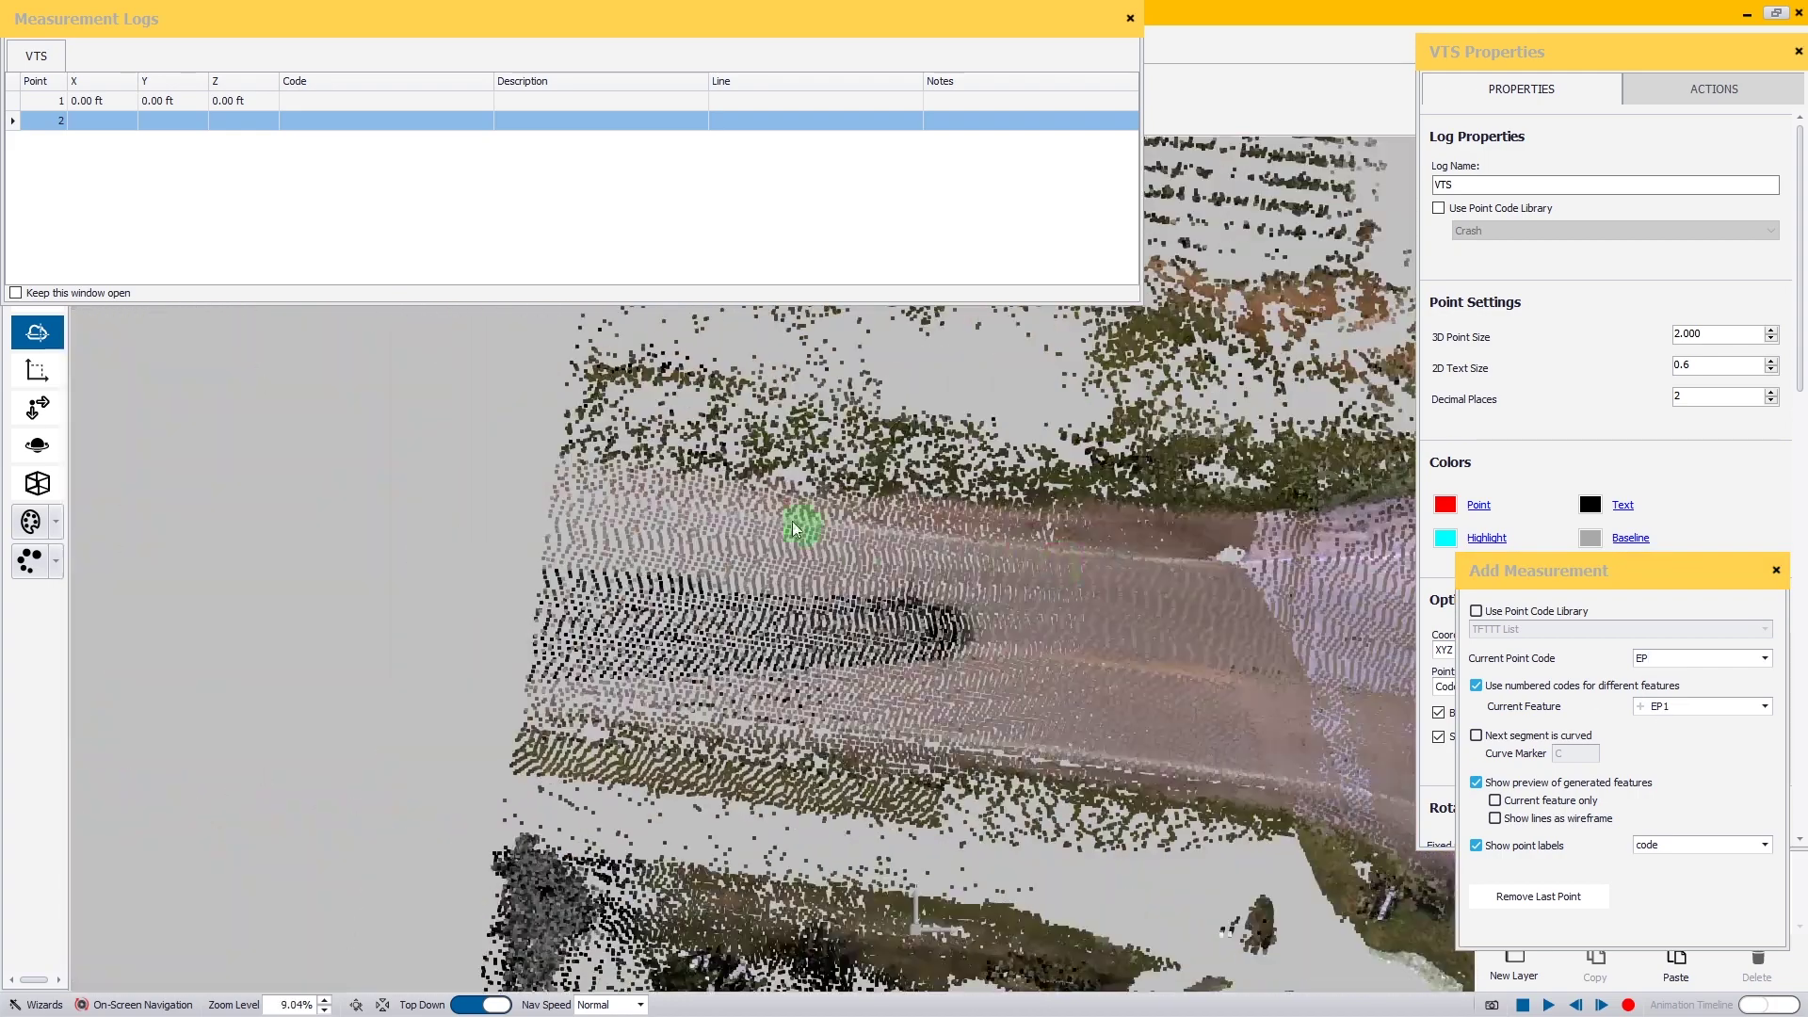
pyautogui.click(563, 484)
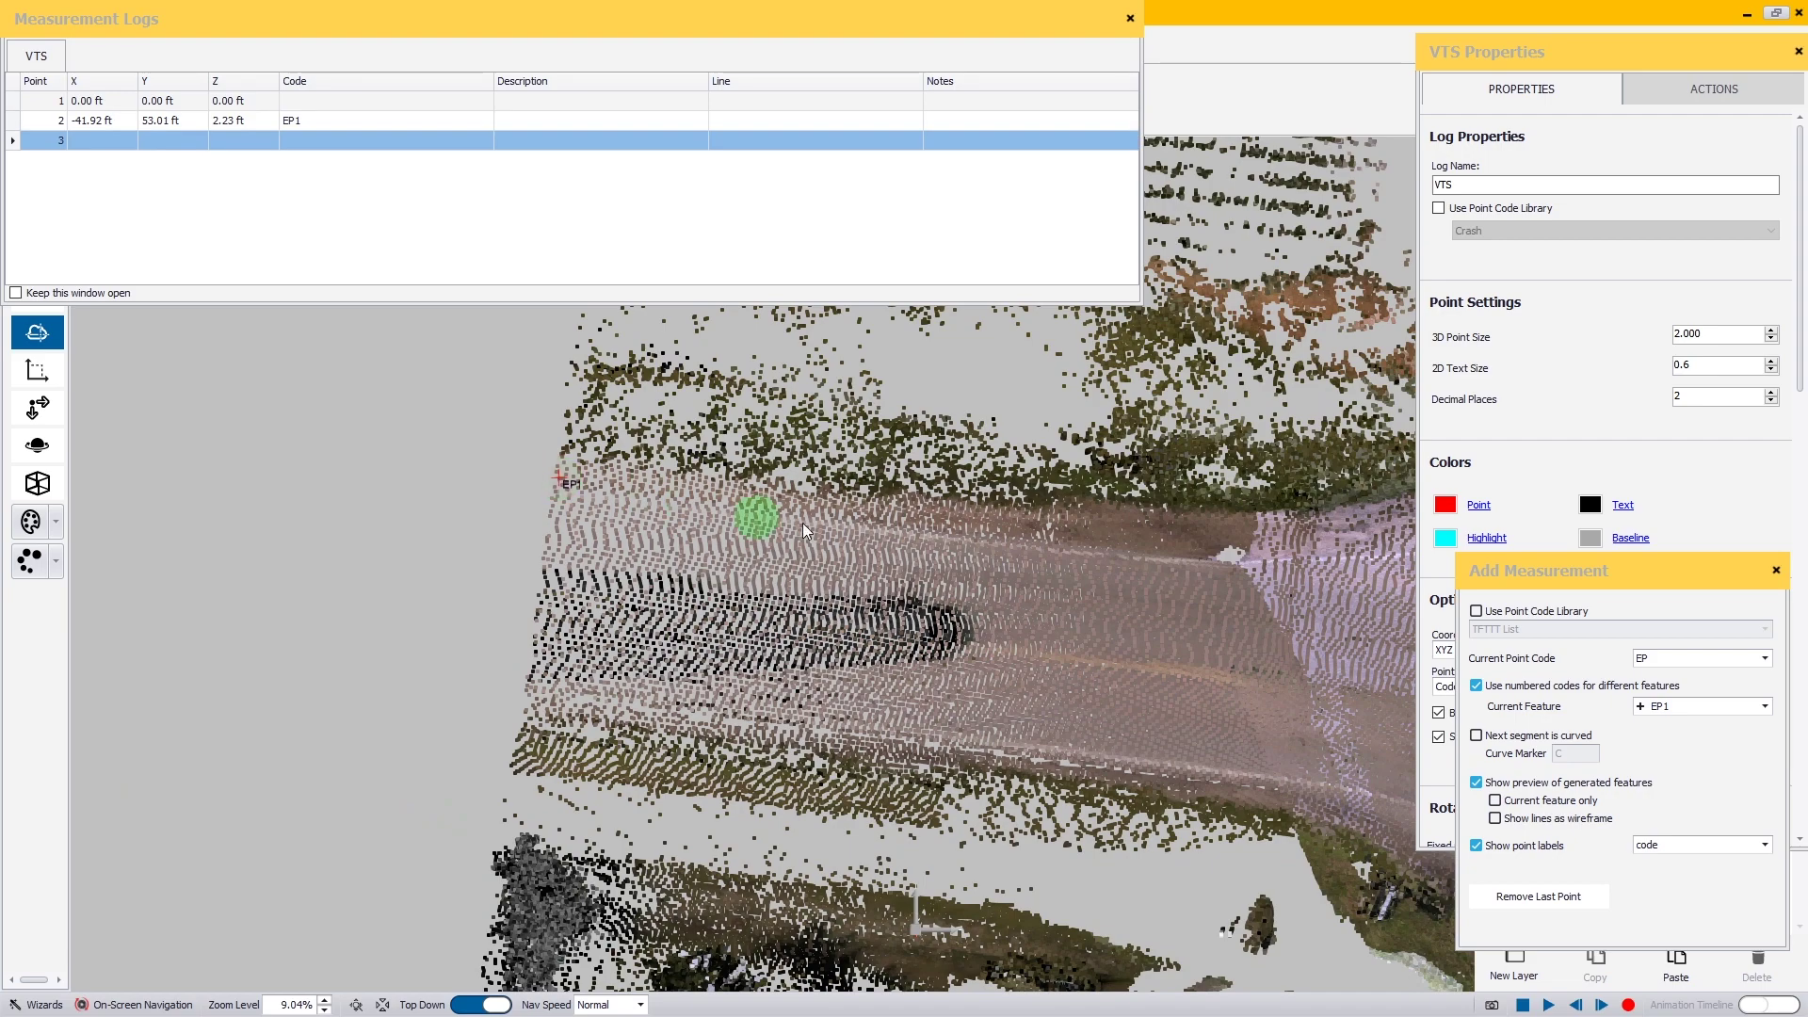
pyautogui.click(1035, 535)
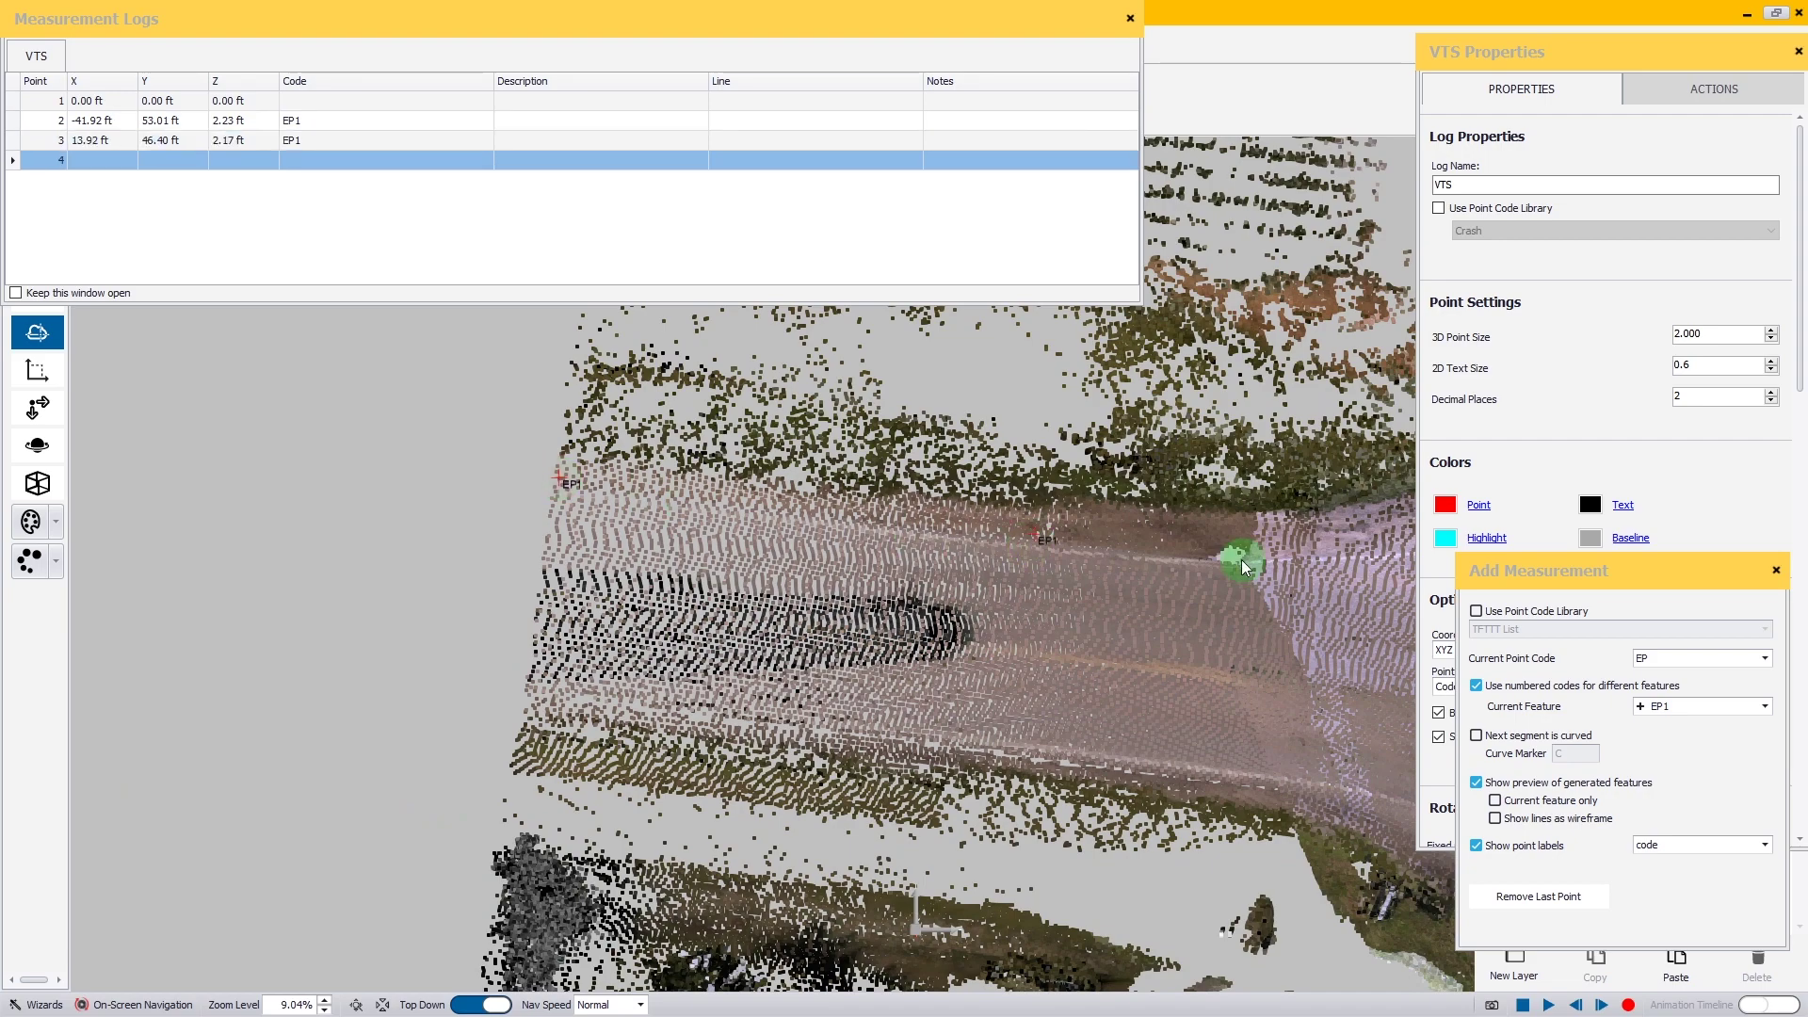
pyautogui.click(1242, 559)
pyautogui.moveTo(1241, 559); pyautogui.dragTo(575, 509)
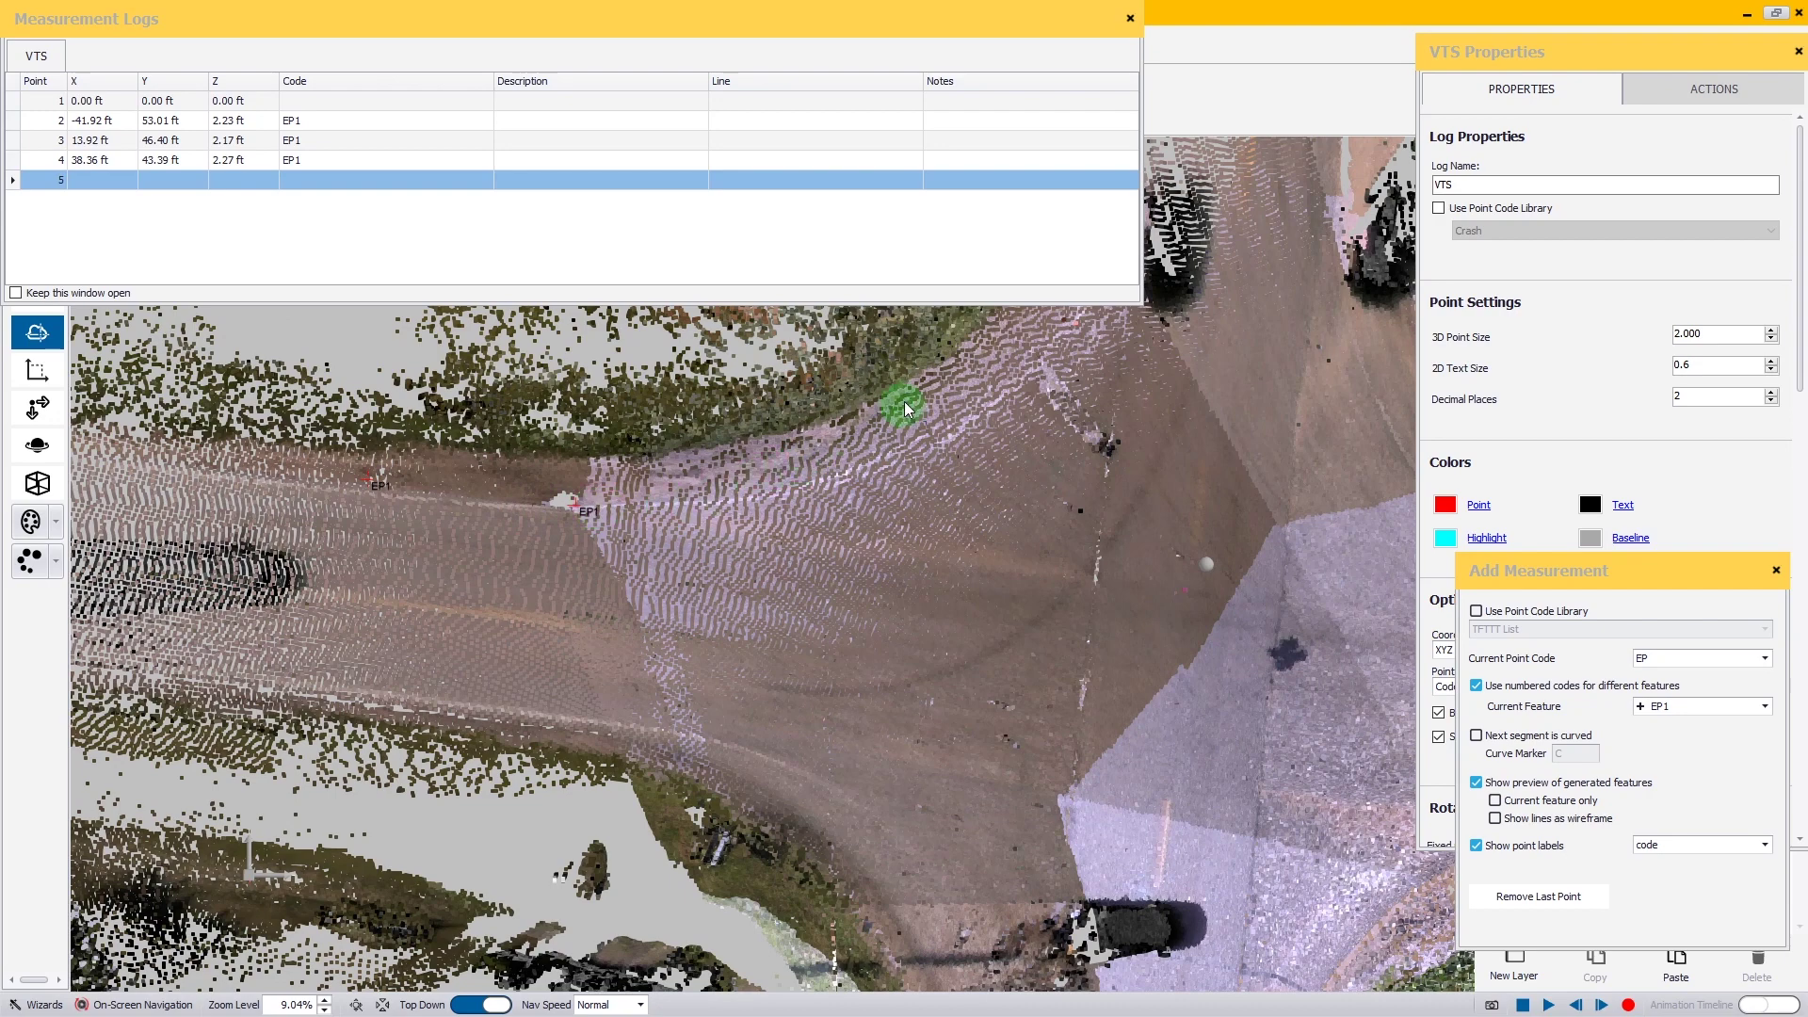
# Continue EP1 across the intersection with two points on the eastern leg's upper edge, ending at the cloud boundary.
pyautogui.moveTo(940, 517); pyautogui.dragTo(351, 517)
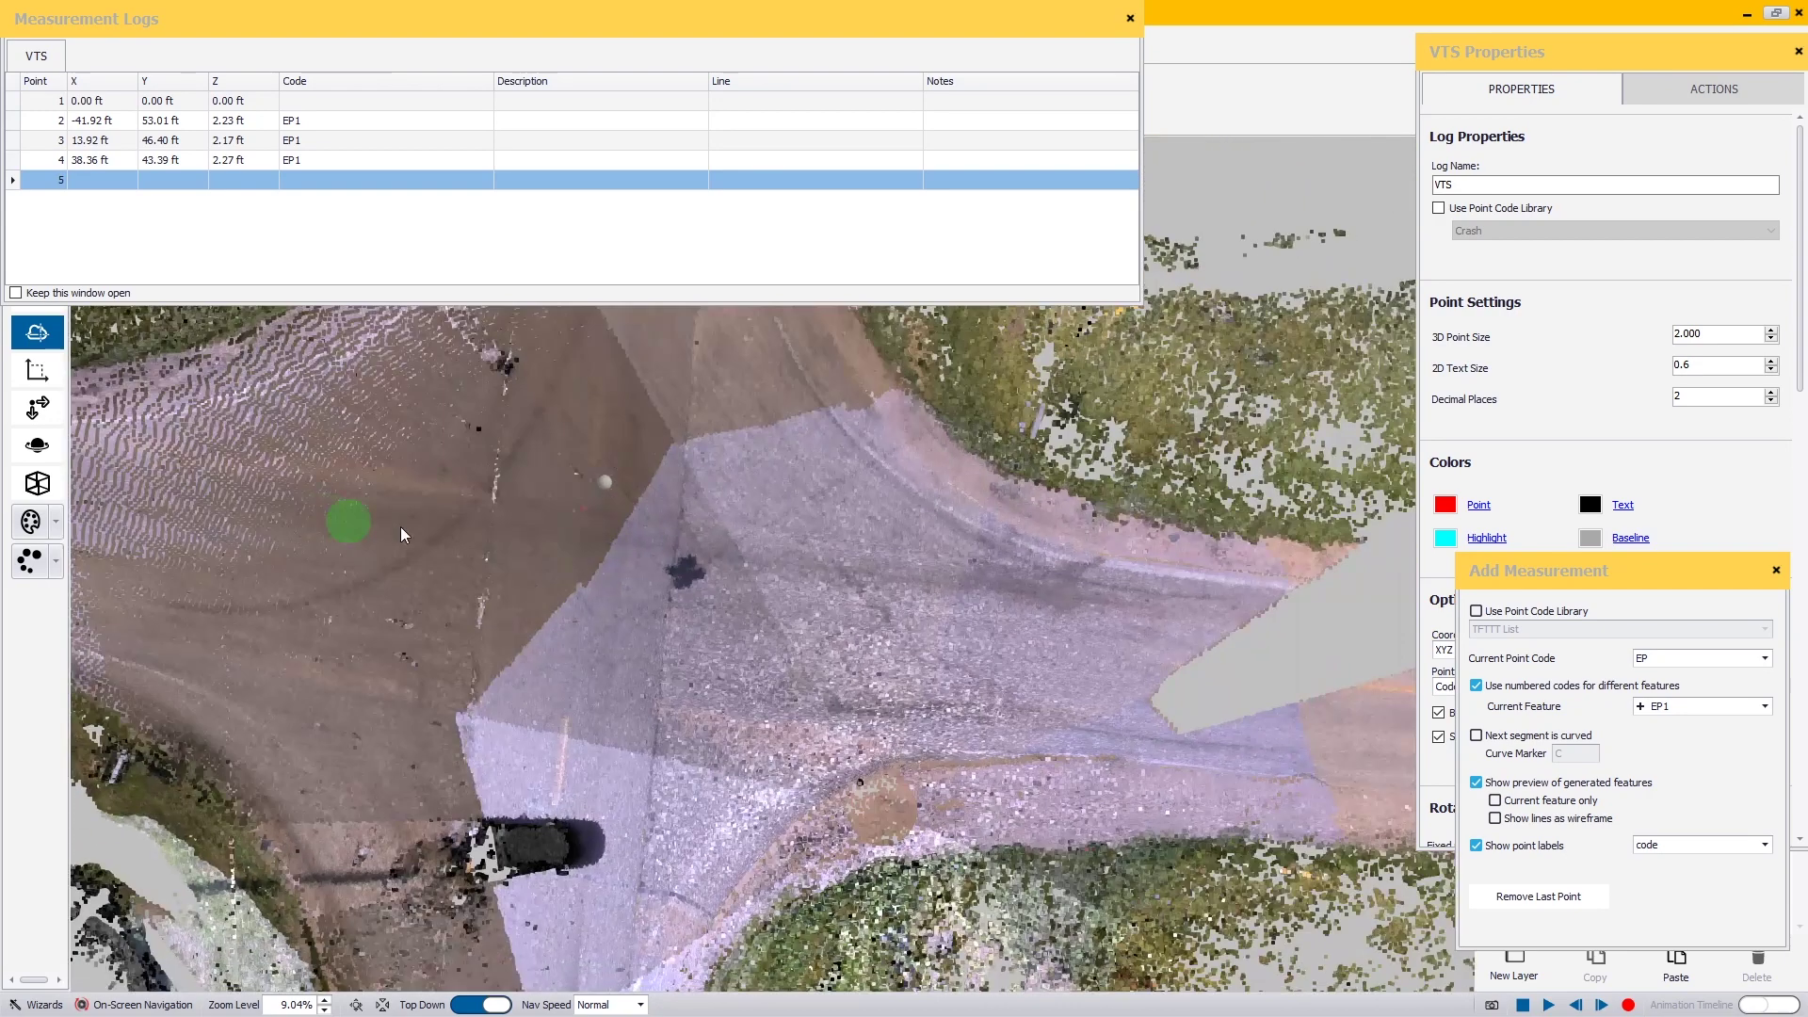
pyautogui.click(1117, 565)
pyautogui.moveTo(1118, 566); pyautogui.dragTo(390, 594)
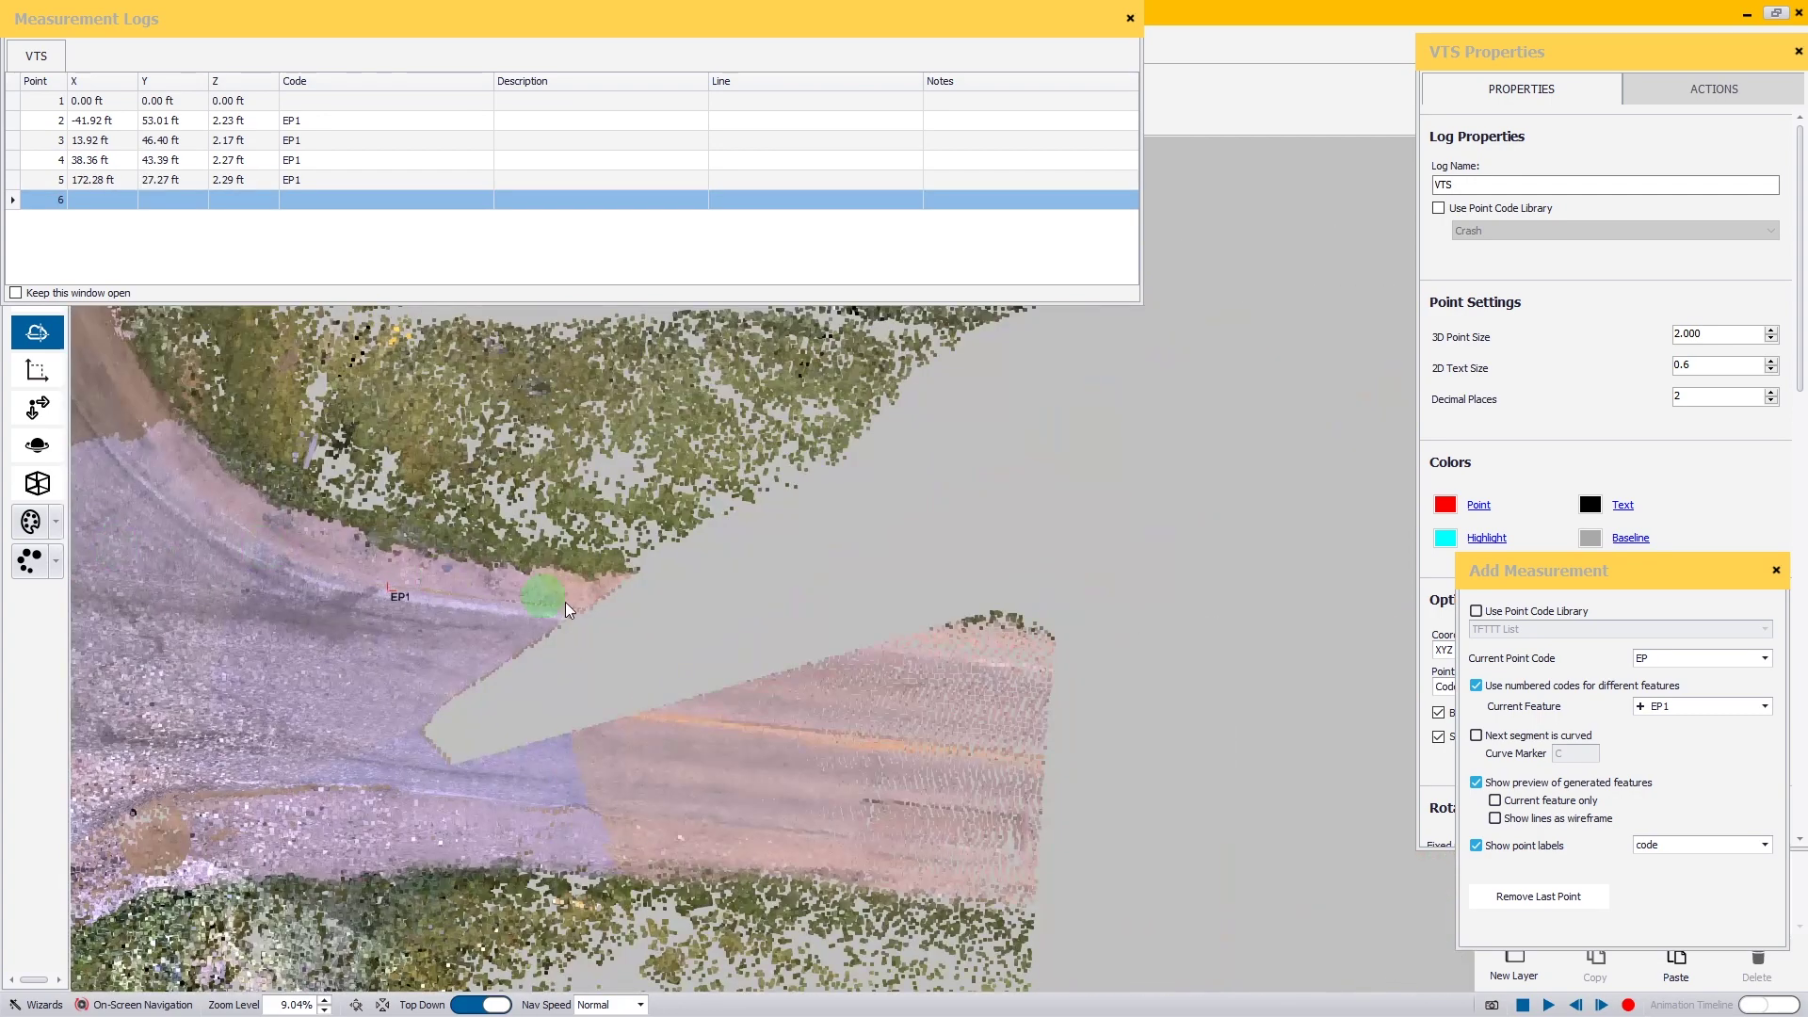
pyautogui.click(1051, 662)
# Start feature EP2 and measure three points along the eastern leg's lower road edge, beginning at the cloud boundary.
pyautogui.click(1640, 706)
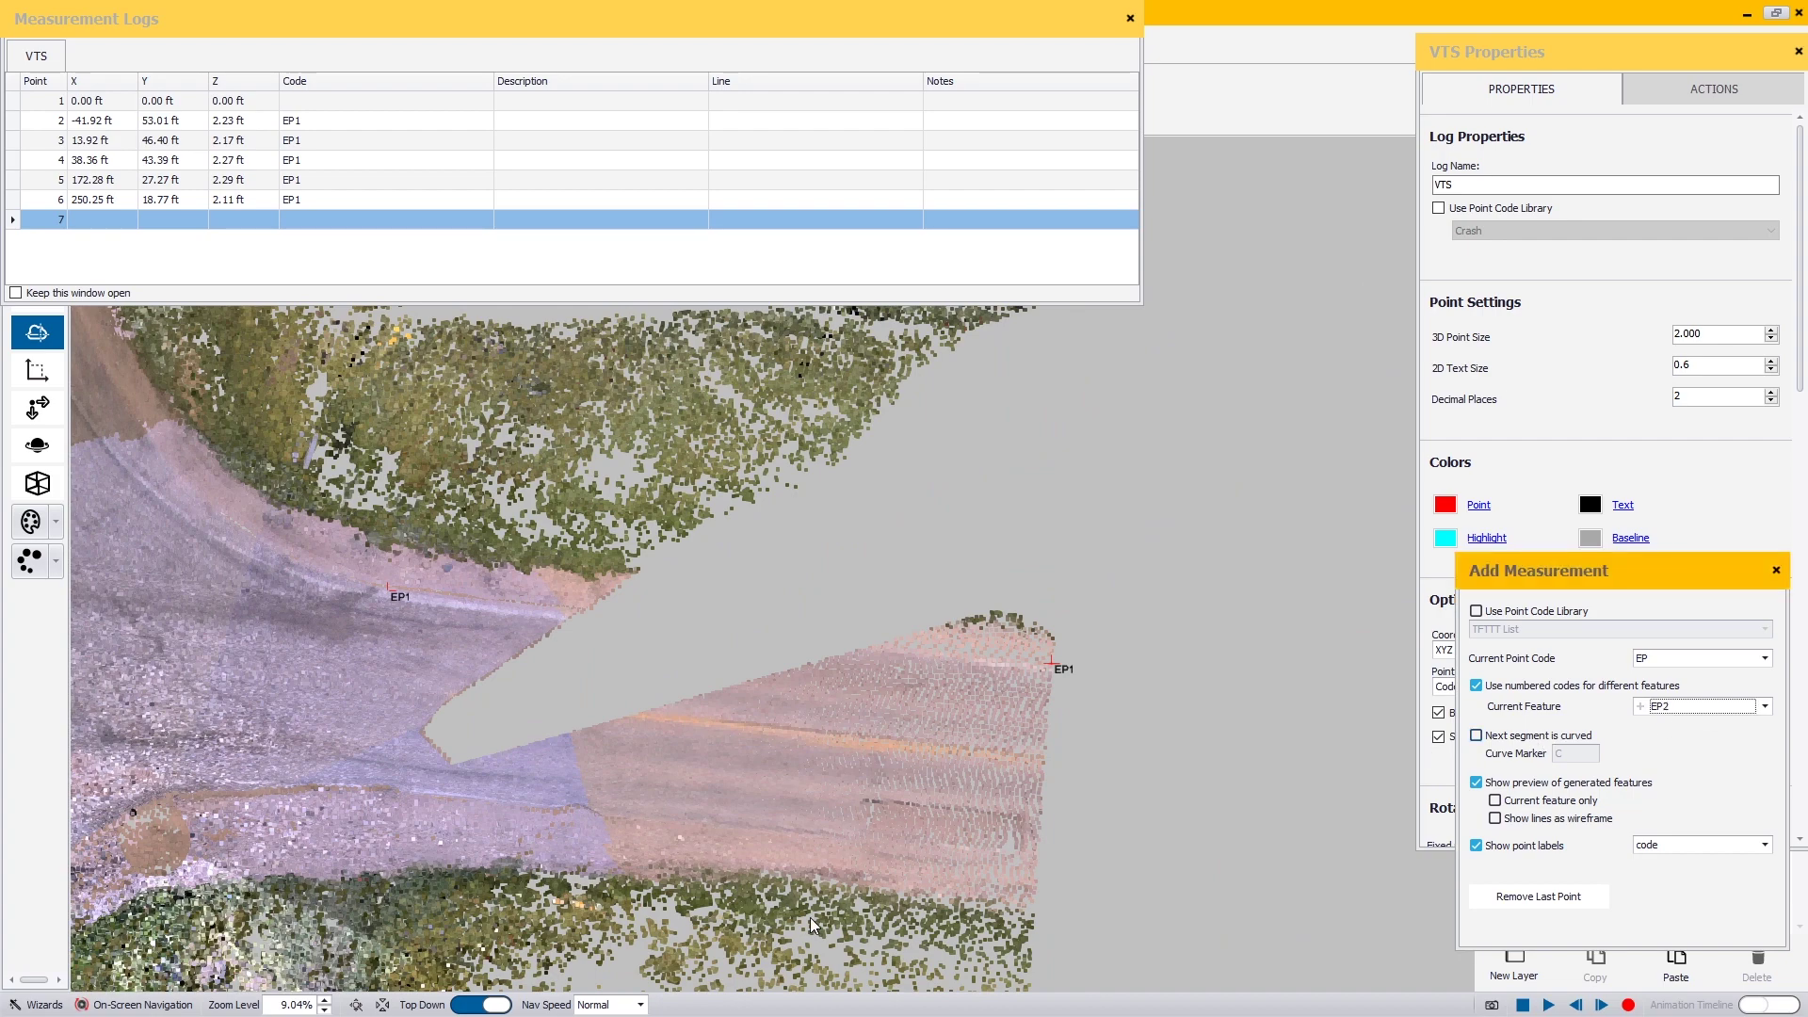
pyautogui.moveTo(815, 910); pyautogui.dragTo(820, 842)
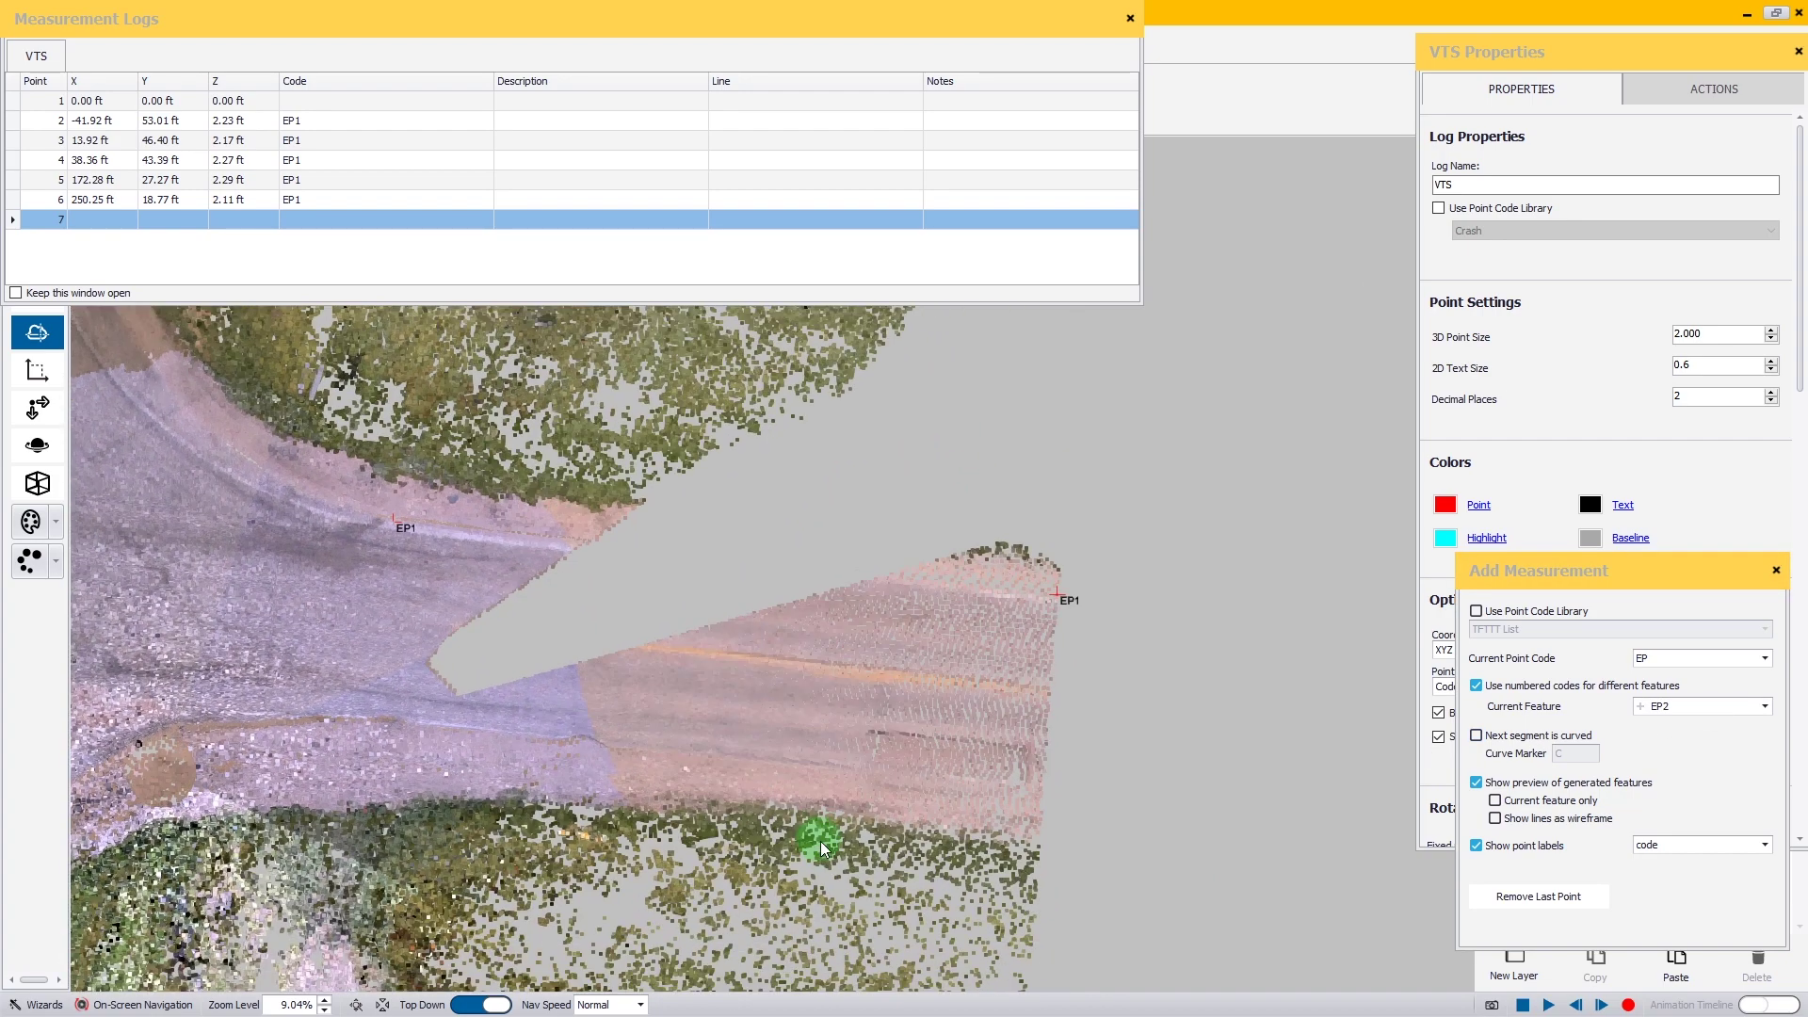
pyautogui.click(1043, 788)
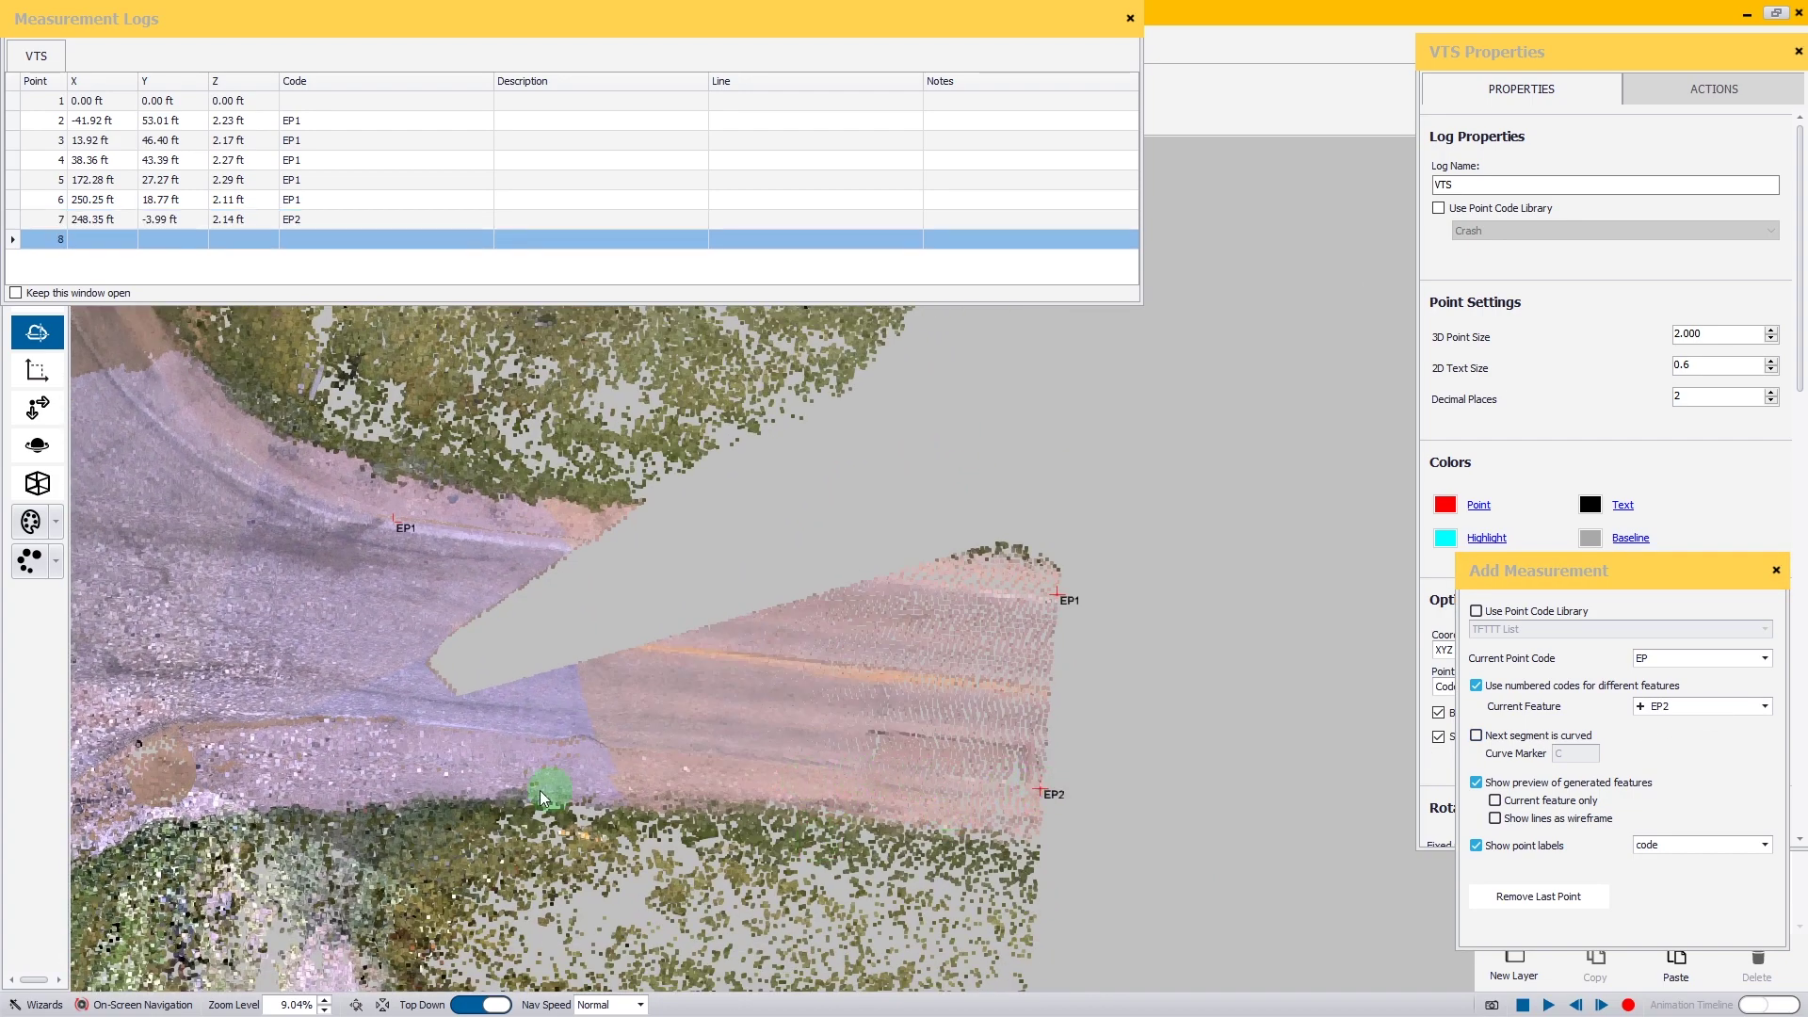
pyautogui.moveTo(540, 790); pyautogui.dragTo(880, 806)
pyautogui.click(754, 757)
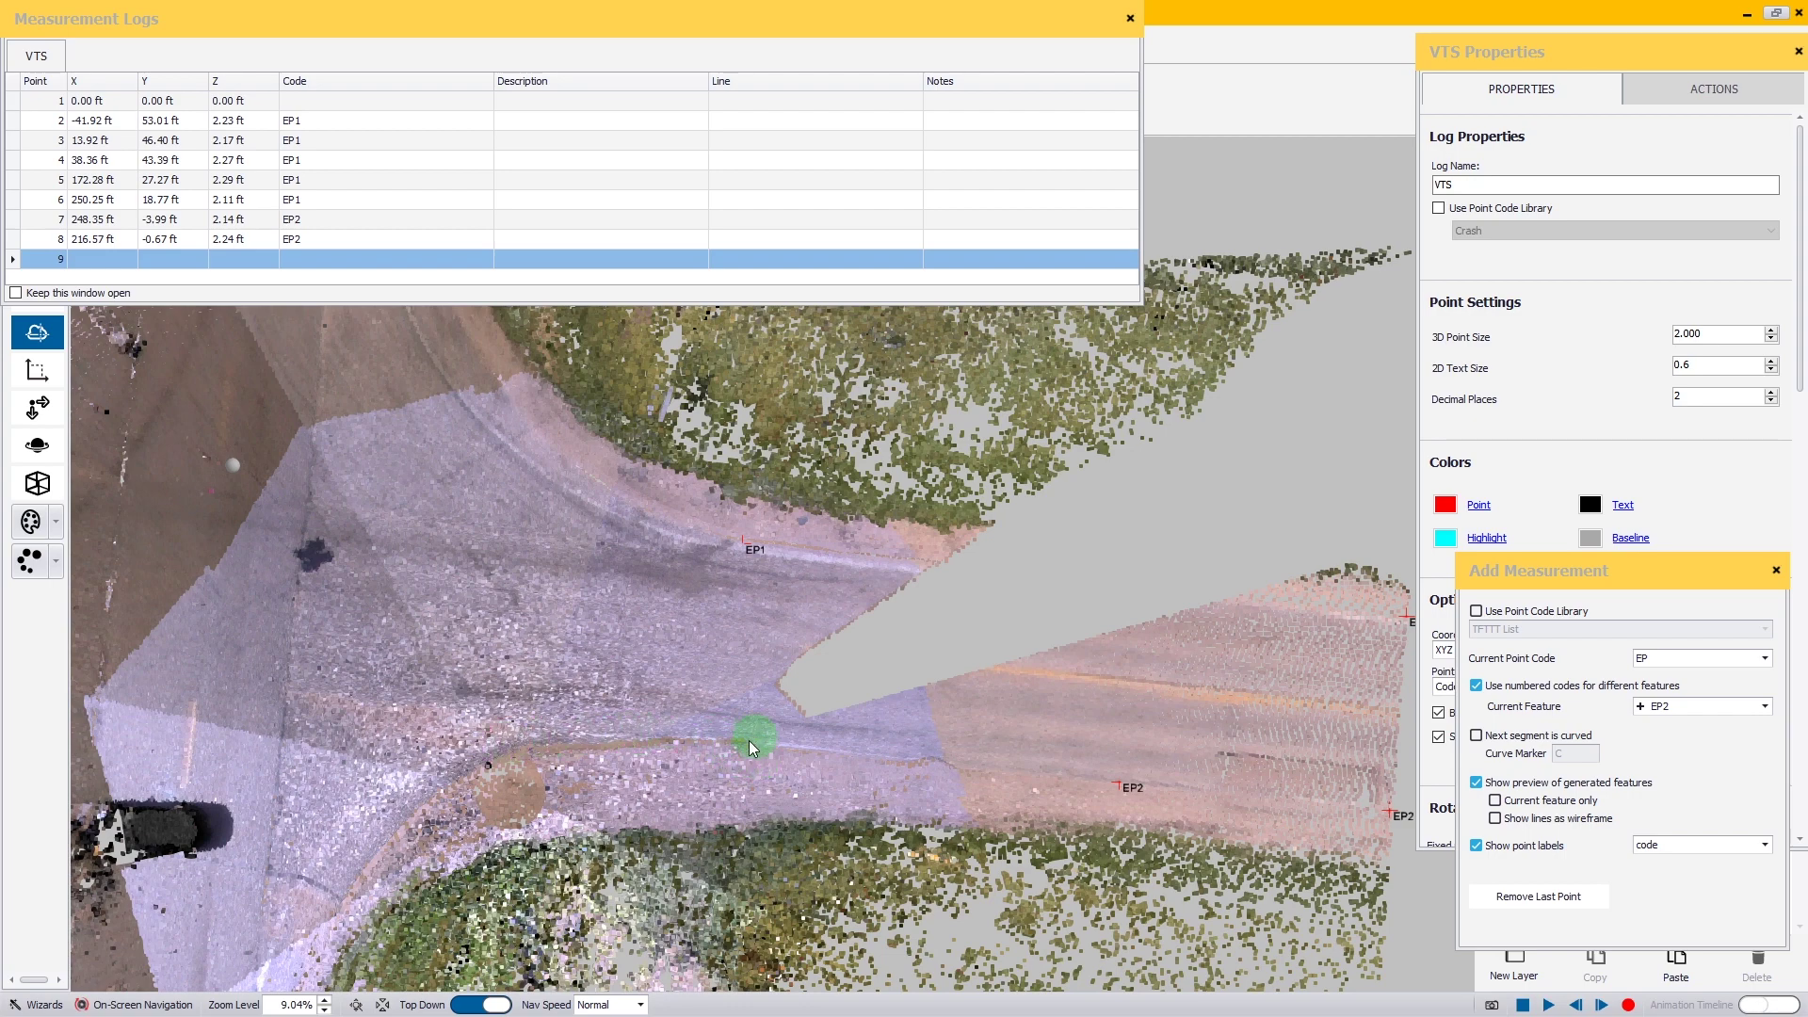
pyautogui.click(722, 740)
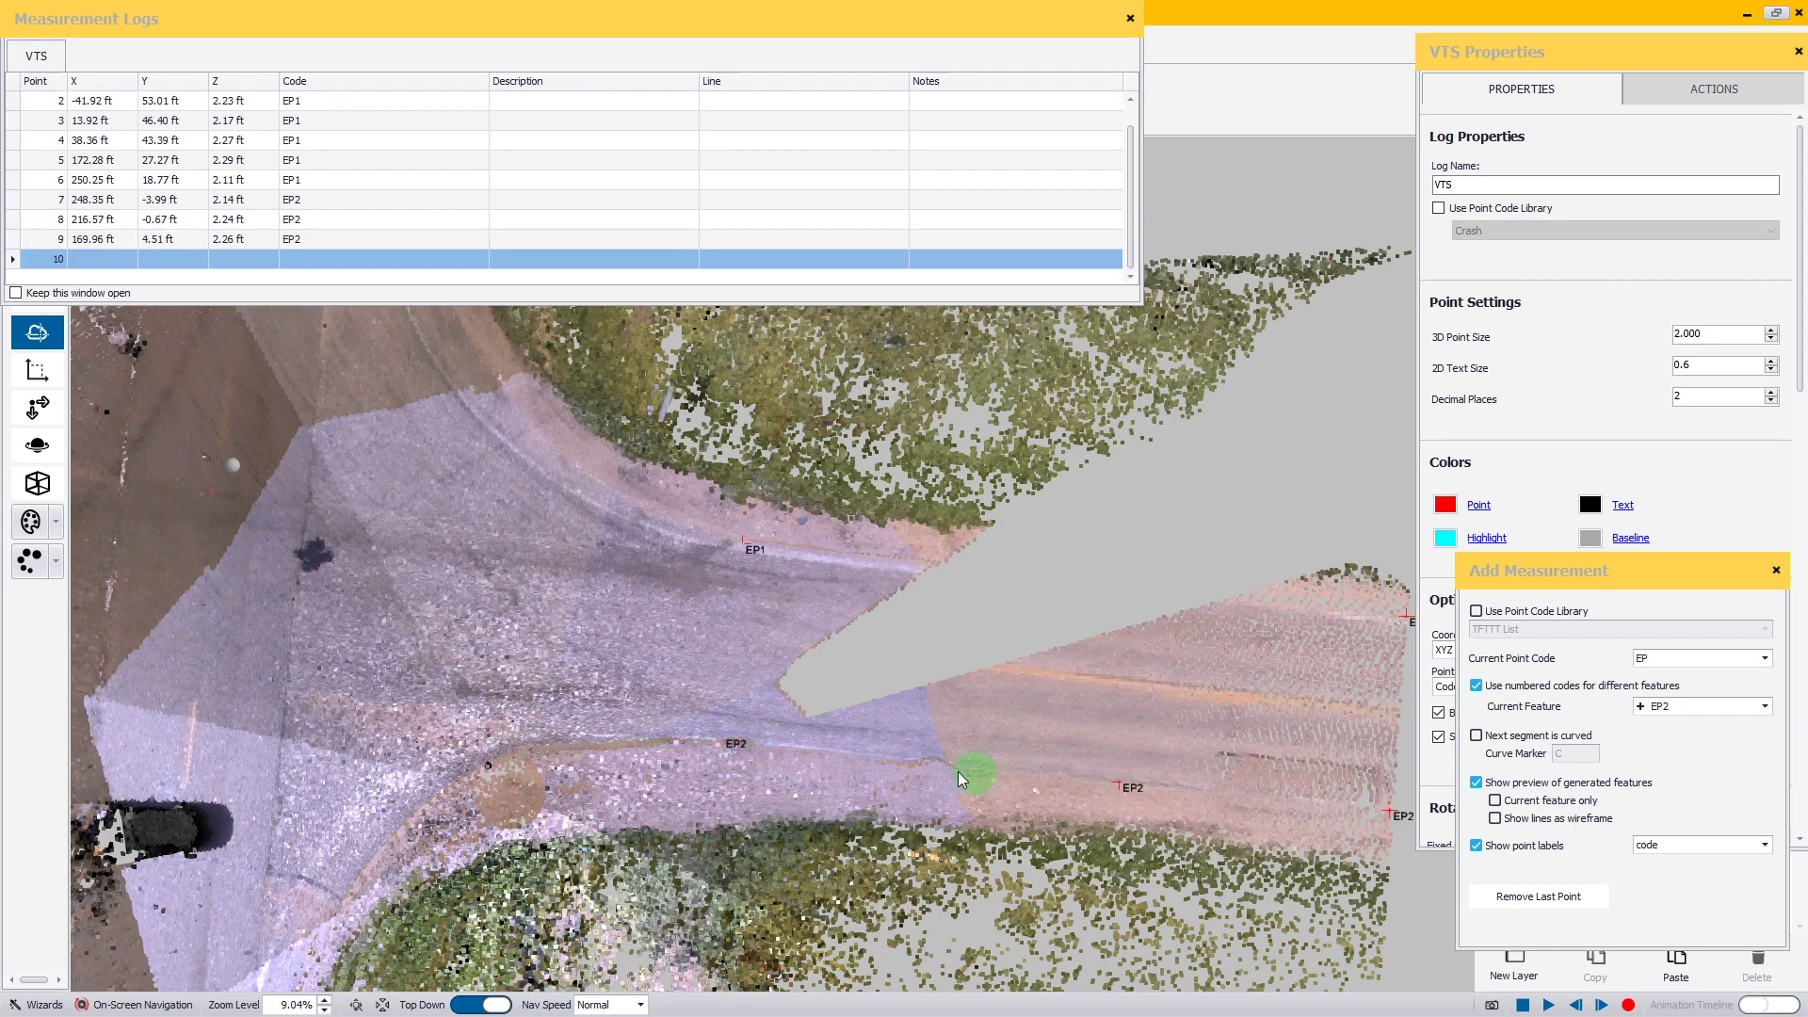
# Continue EP2 across the intersection with three points along the western leg's lower edge, ending at the cloud boundary.
pyautogui.moveTo(386, 766); pyautogui.dragTo(1230, 793)
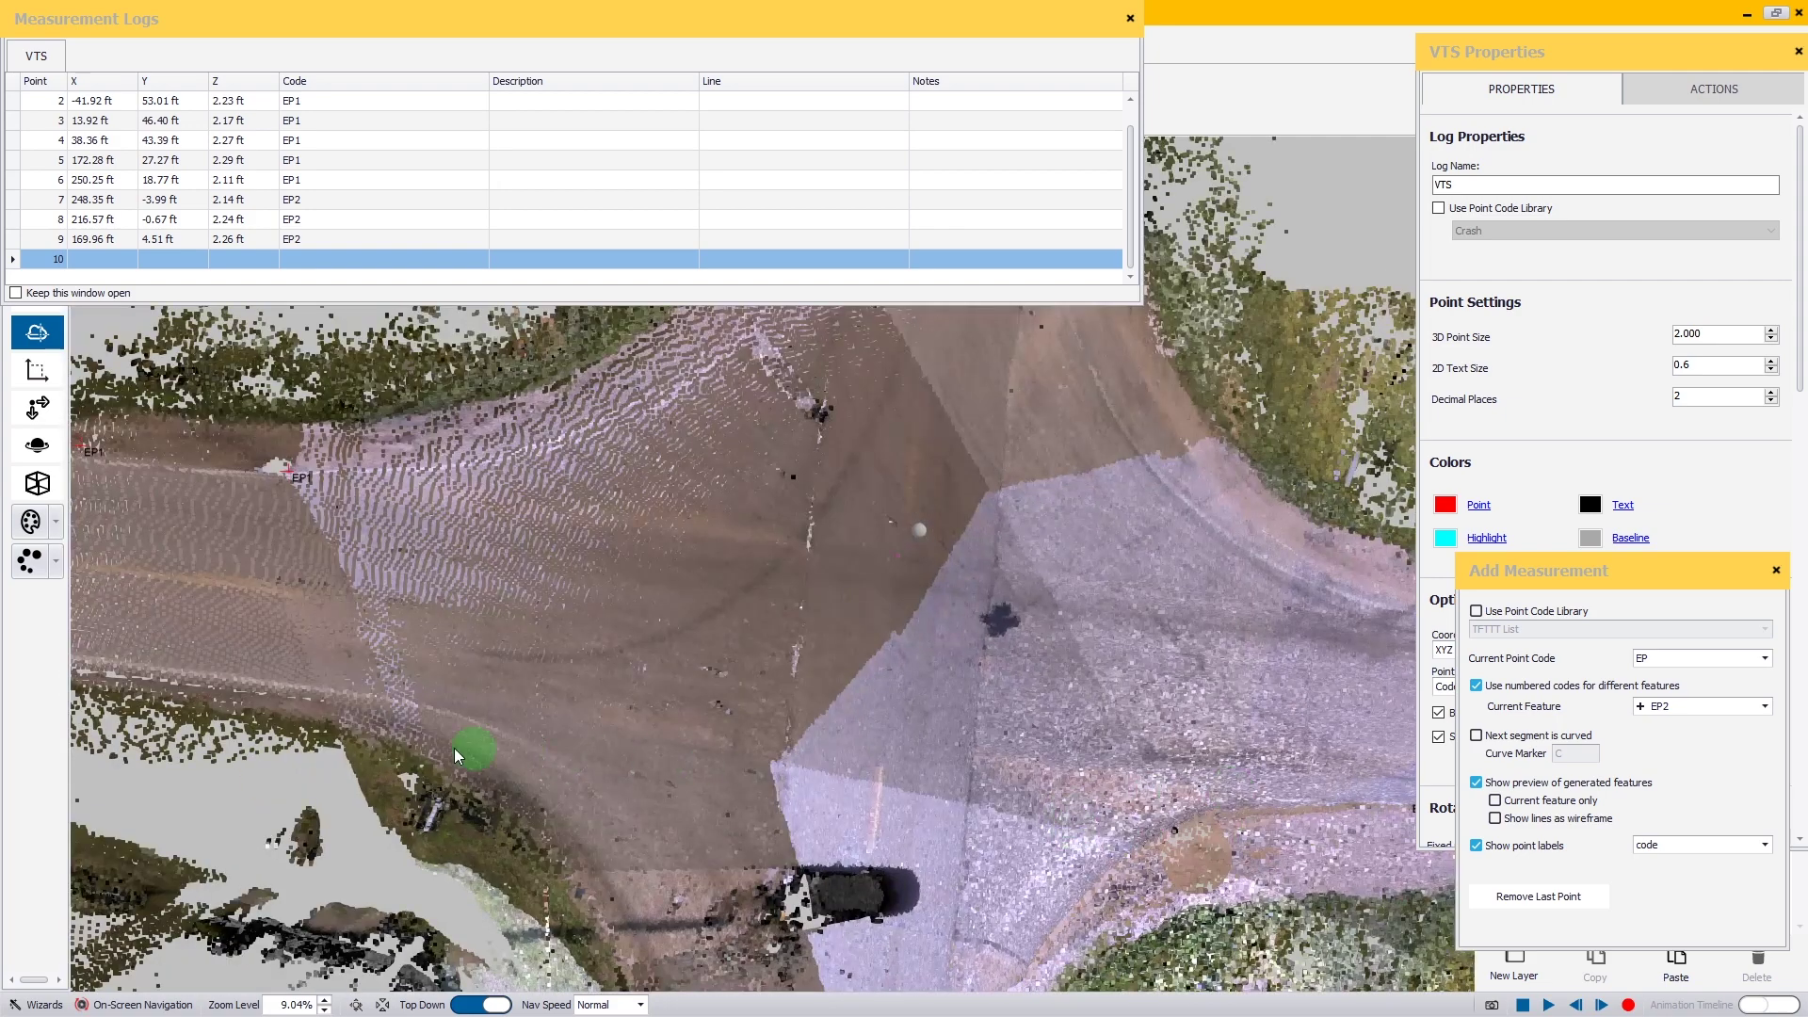
pyautogui.moveTo(352, 732); pyautogui.dragTo(387, 744)
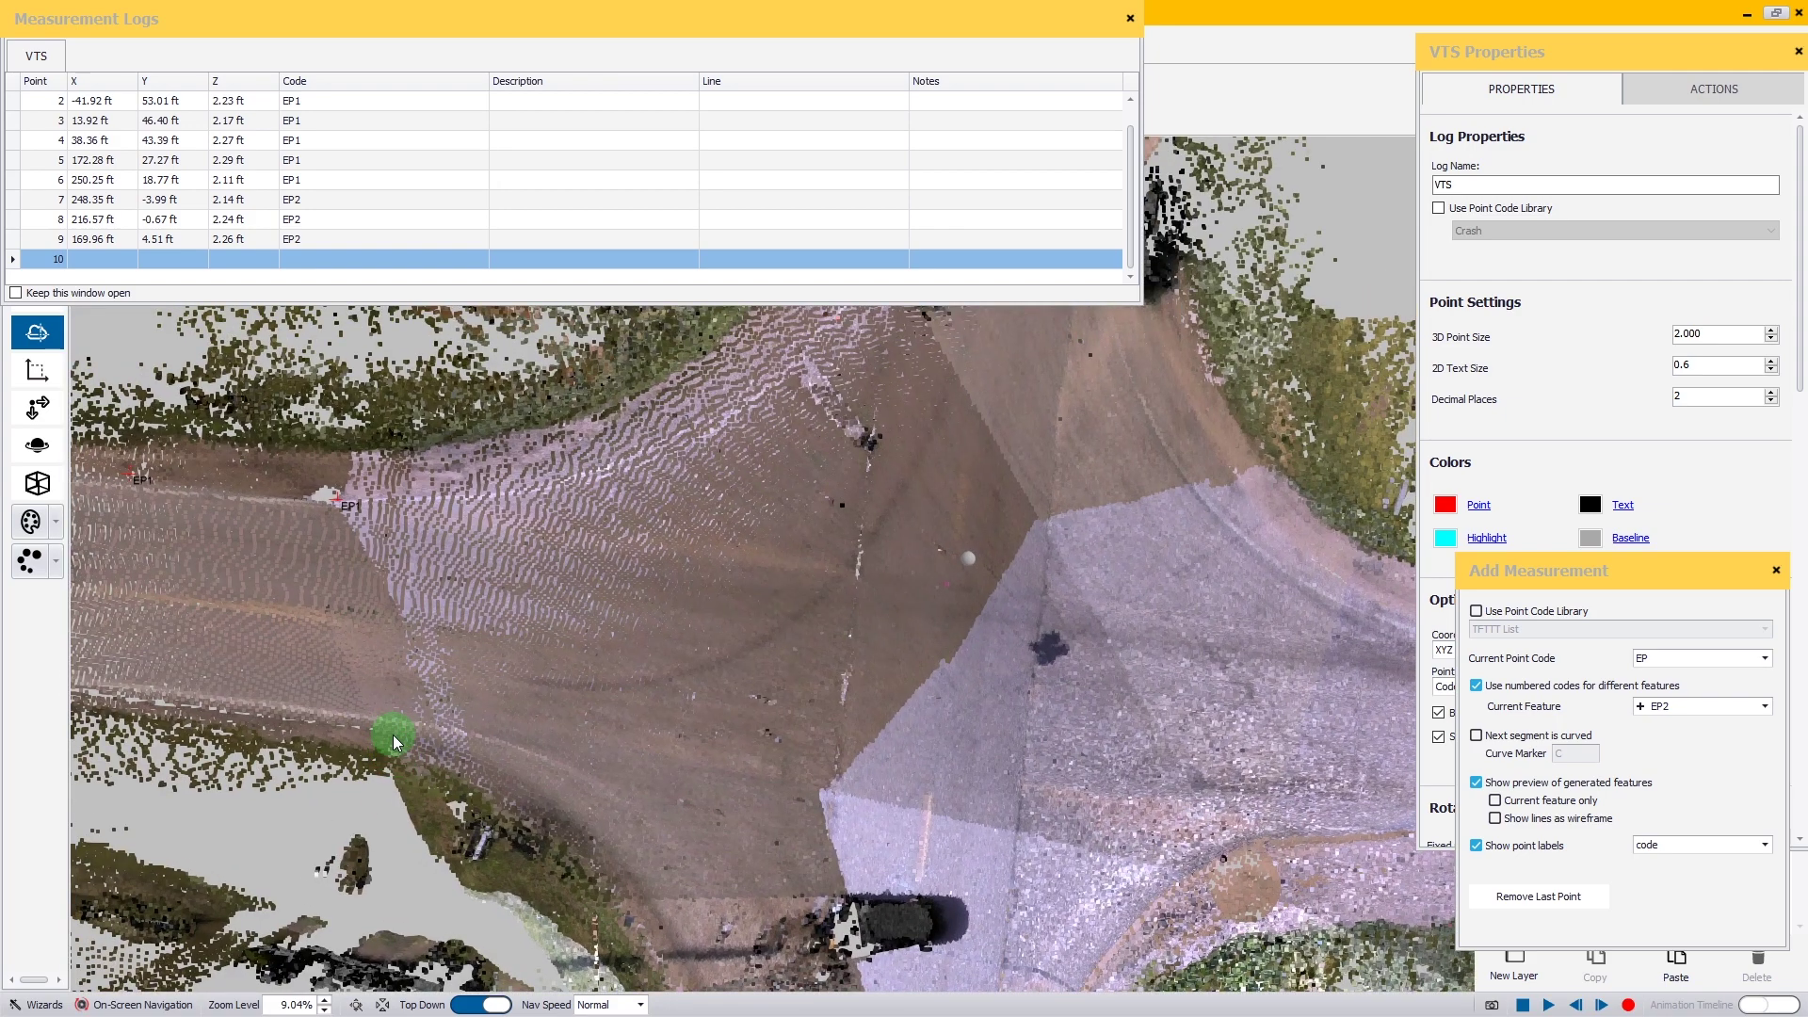
pyautogui.click(365, 727)
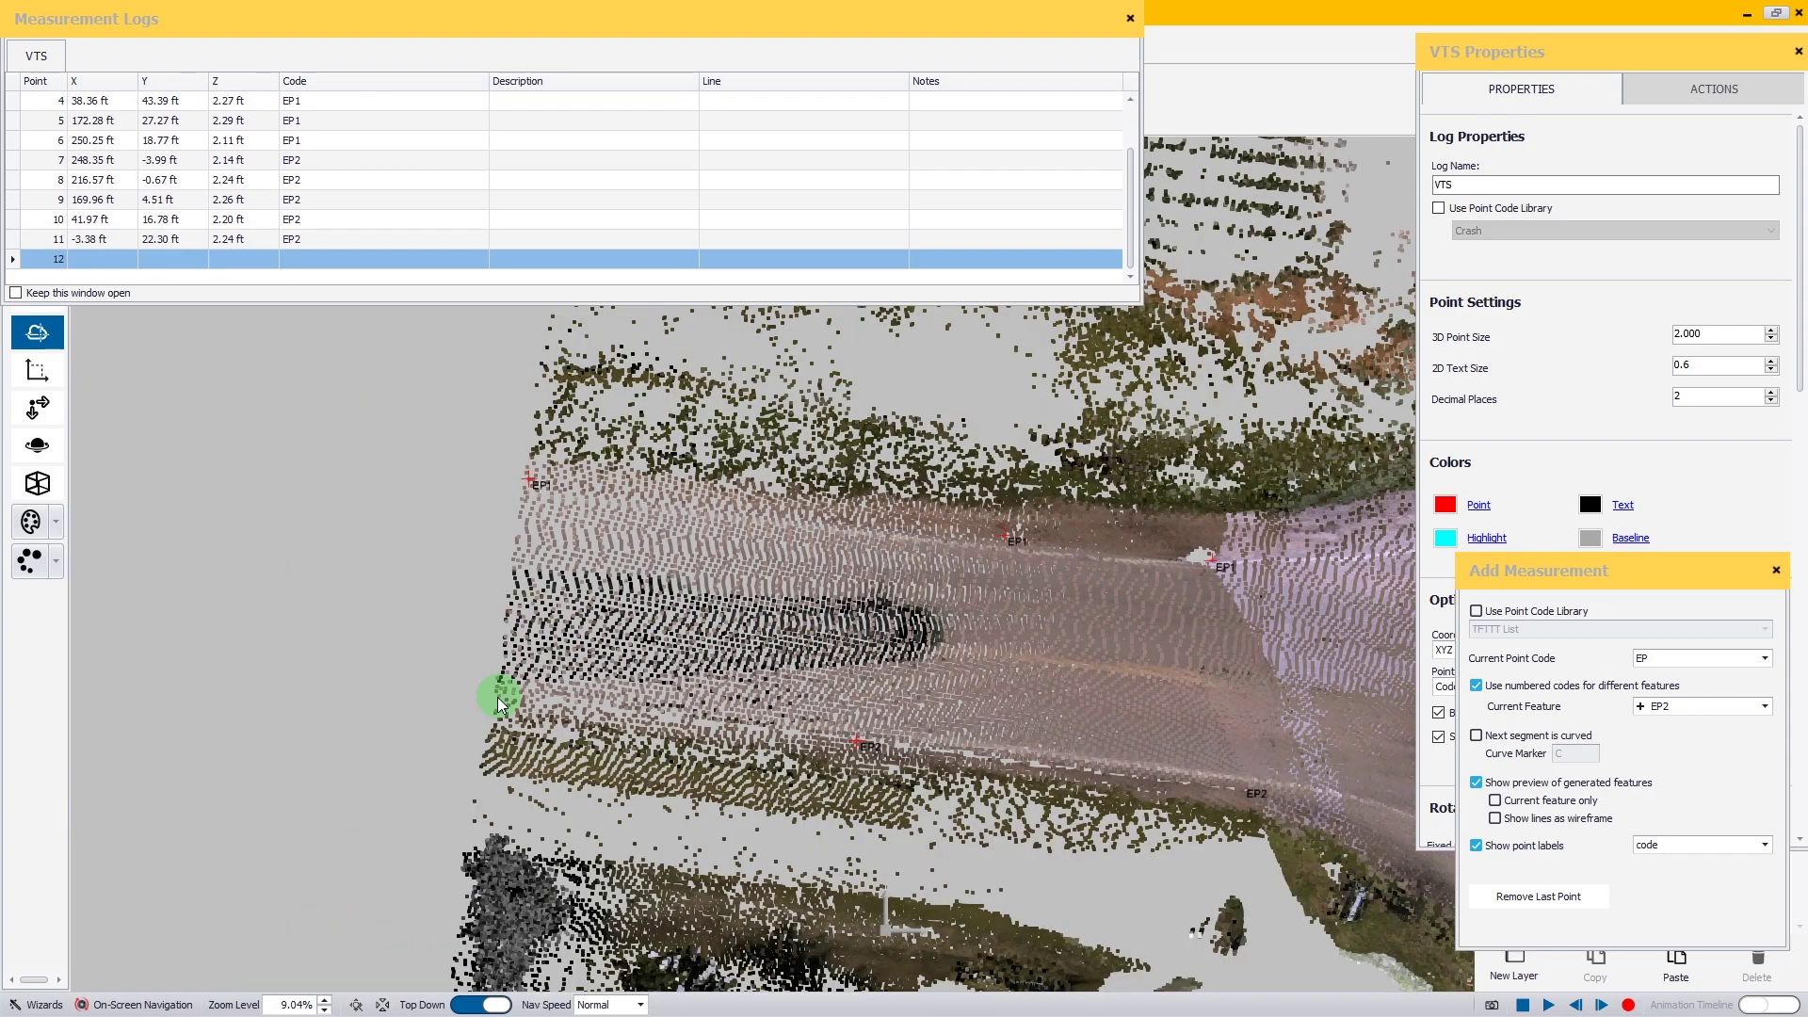
pyautogui.click(497, 697)
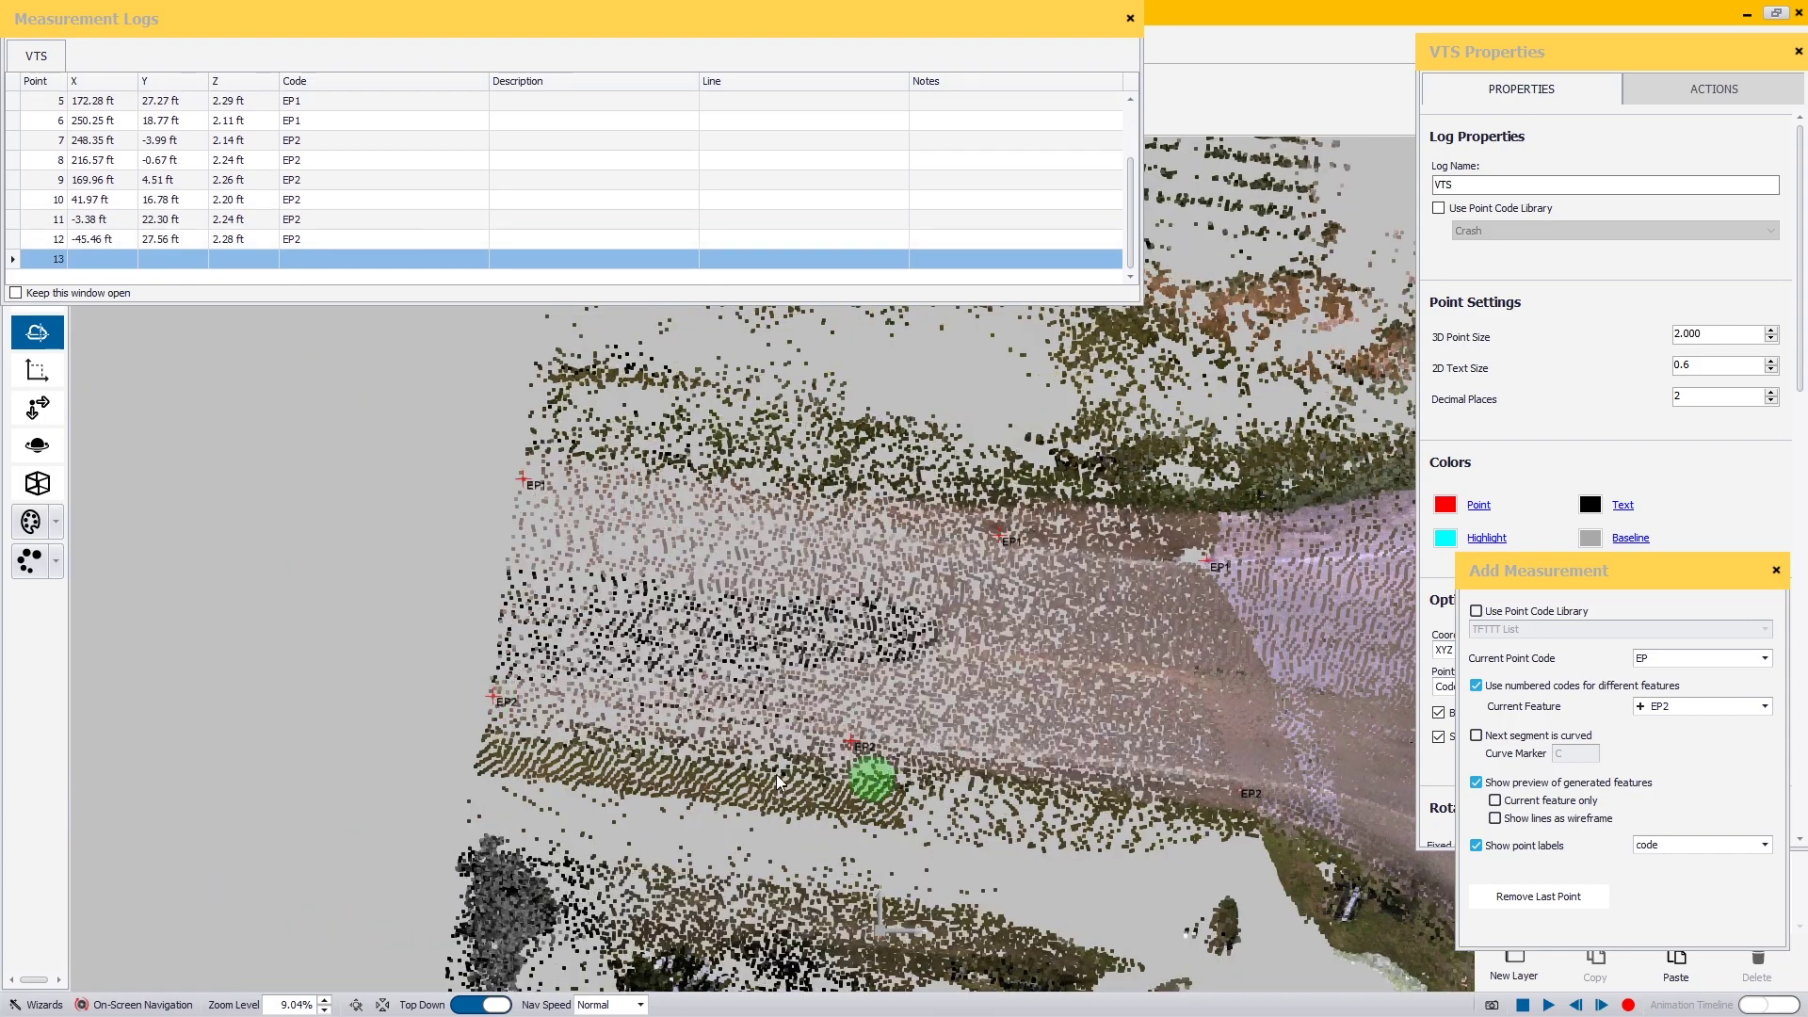
# Start feature EP3 and measure seven points up the southern leg's left edge and around the curve to the western leg's lower edge.
pyautogui.moveTo(873, 779); pyautogui.dragTo(326, 725)
pyautogui.scroll(-1, 1020, 778)
pyautogui.moveTo(1042, 765); pyautogui.dragTo(860, 432)
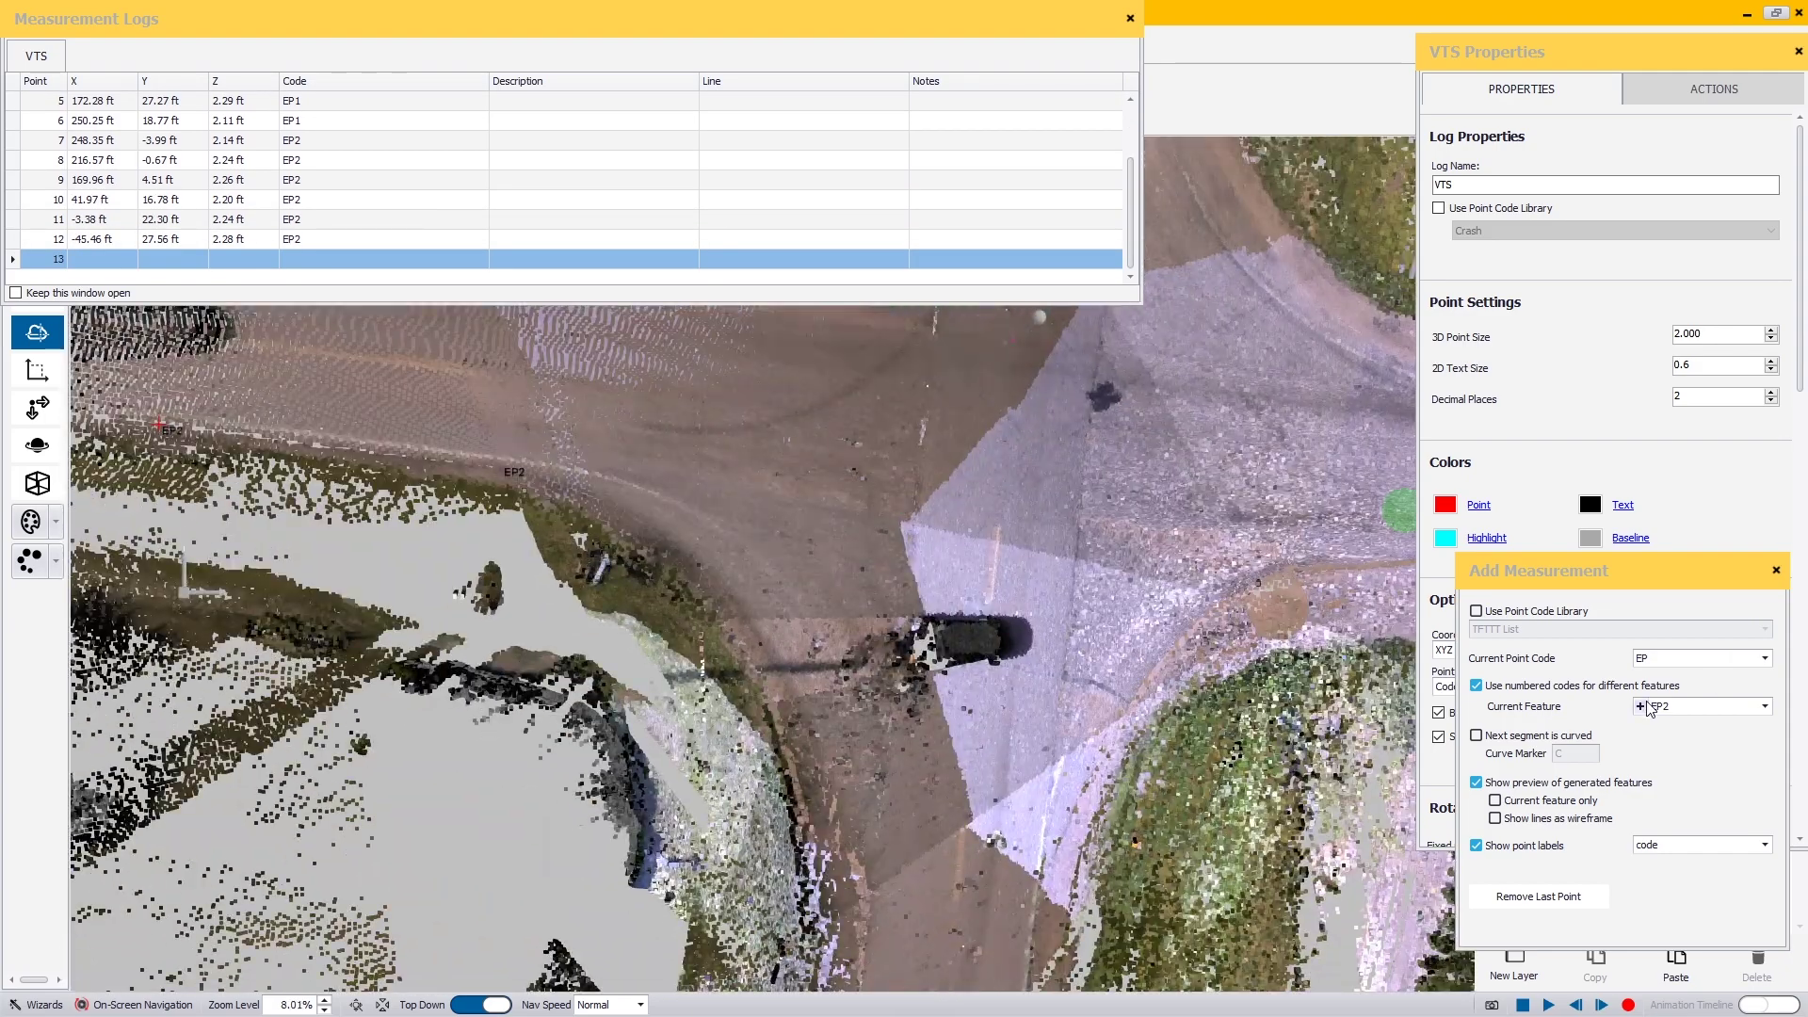
pyautogui.click(1640, 706)
pyautogui.moveTo(779, 716); pyautogui.dragTo(767, 557)
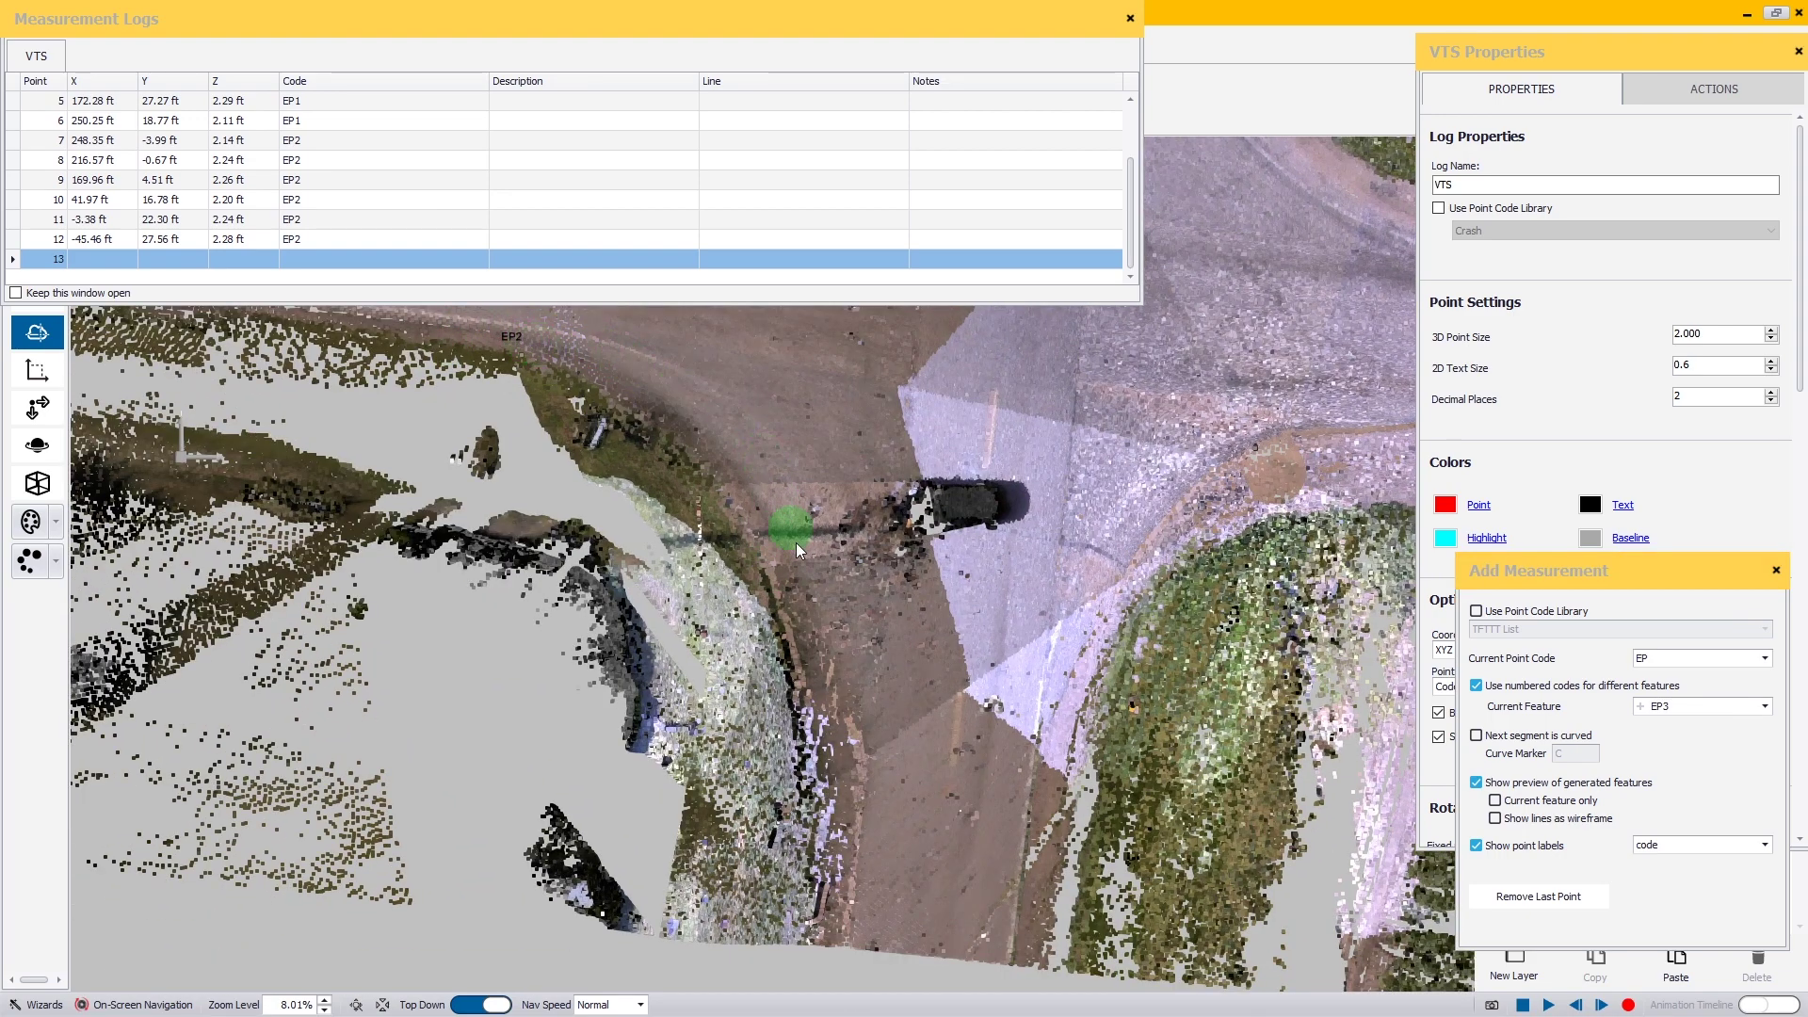
pyautogui.click(849, 945)
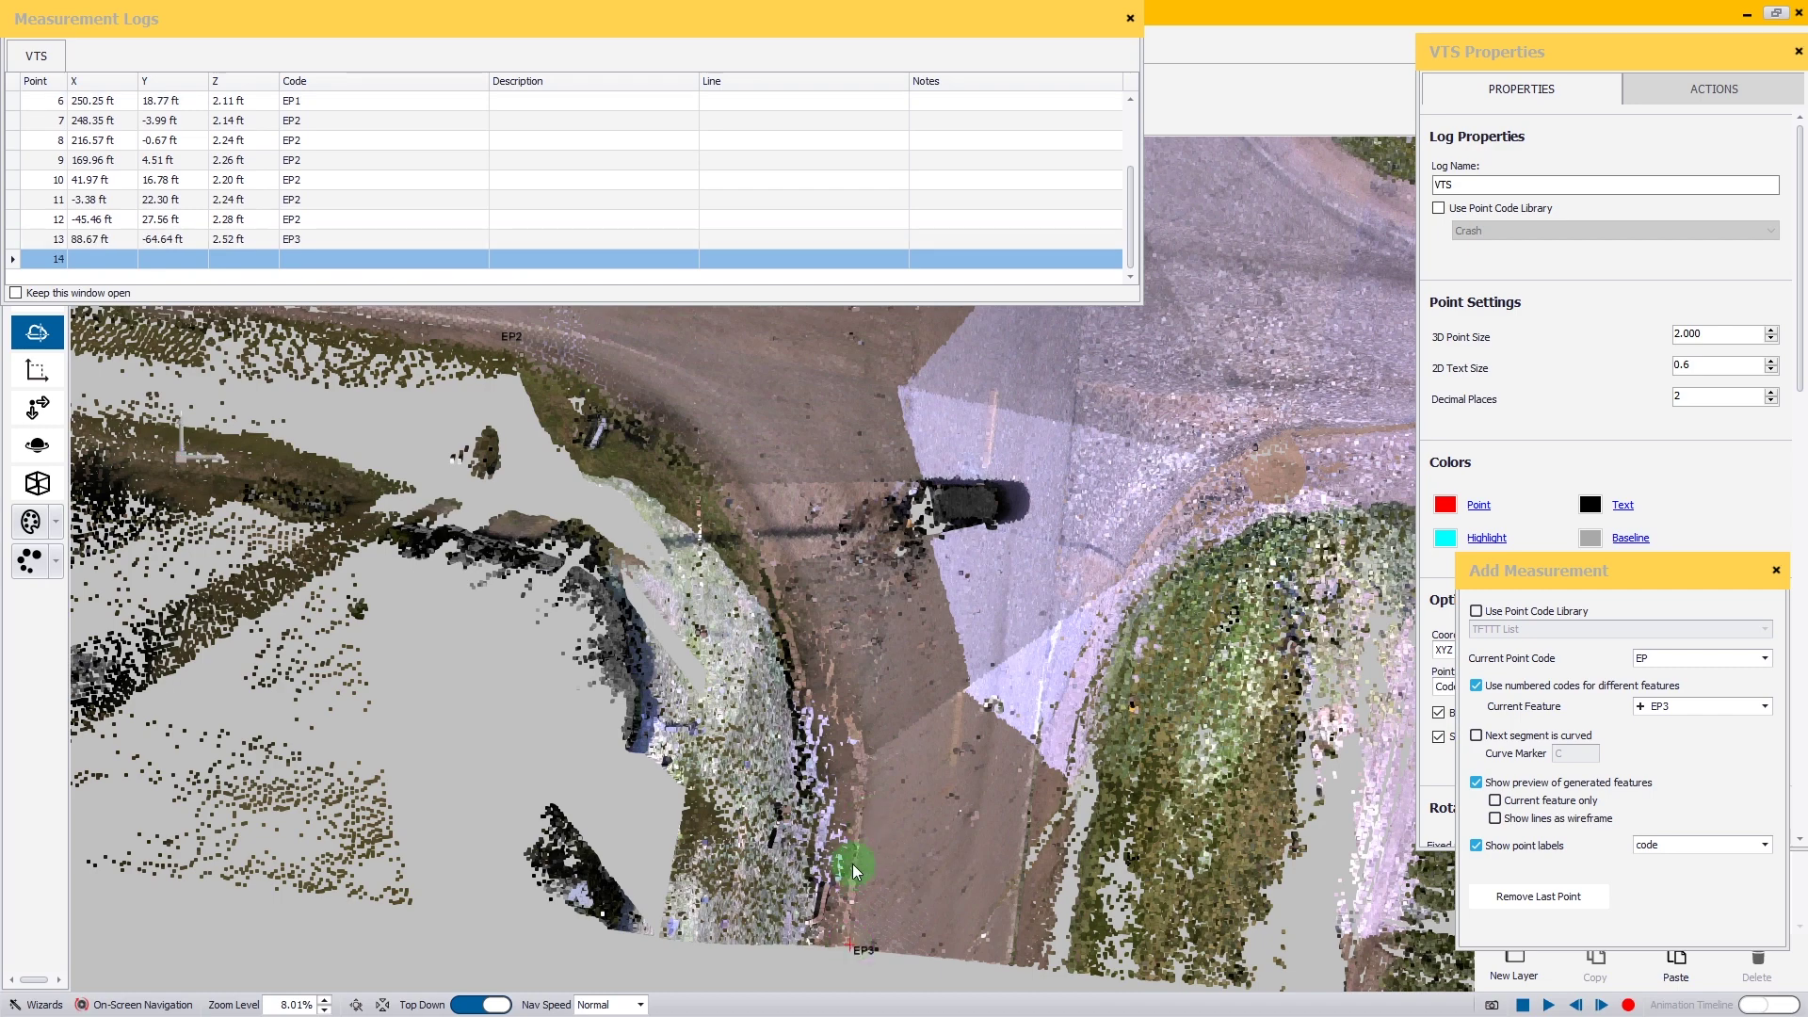
pyautogui.click(855, 860)
pyautogui.click(842, 722)
pyautogui.click(793, 582)
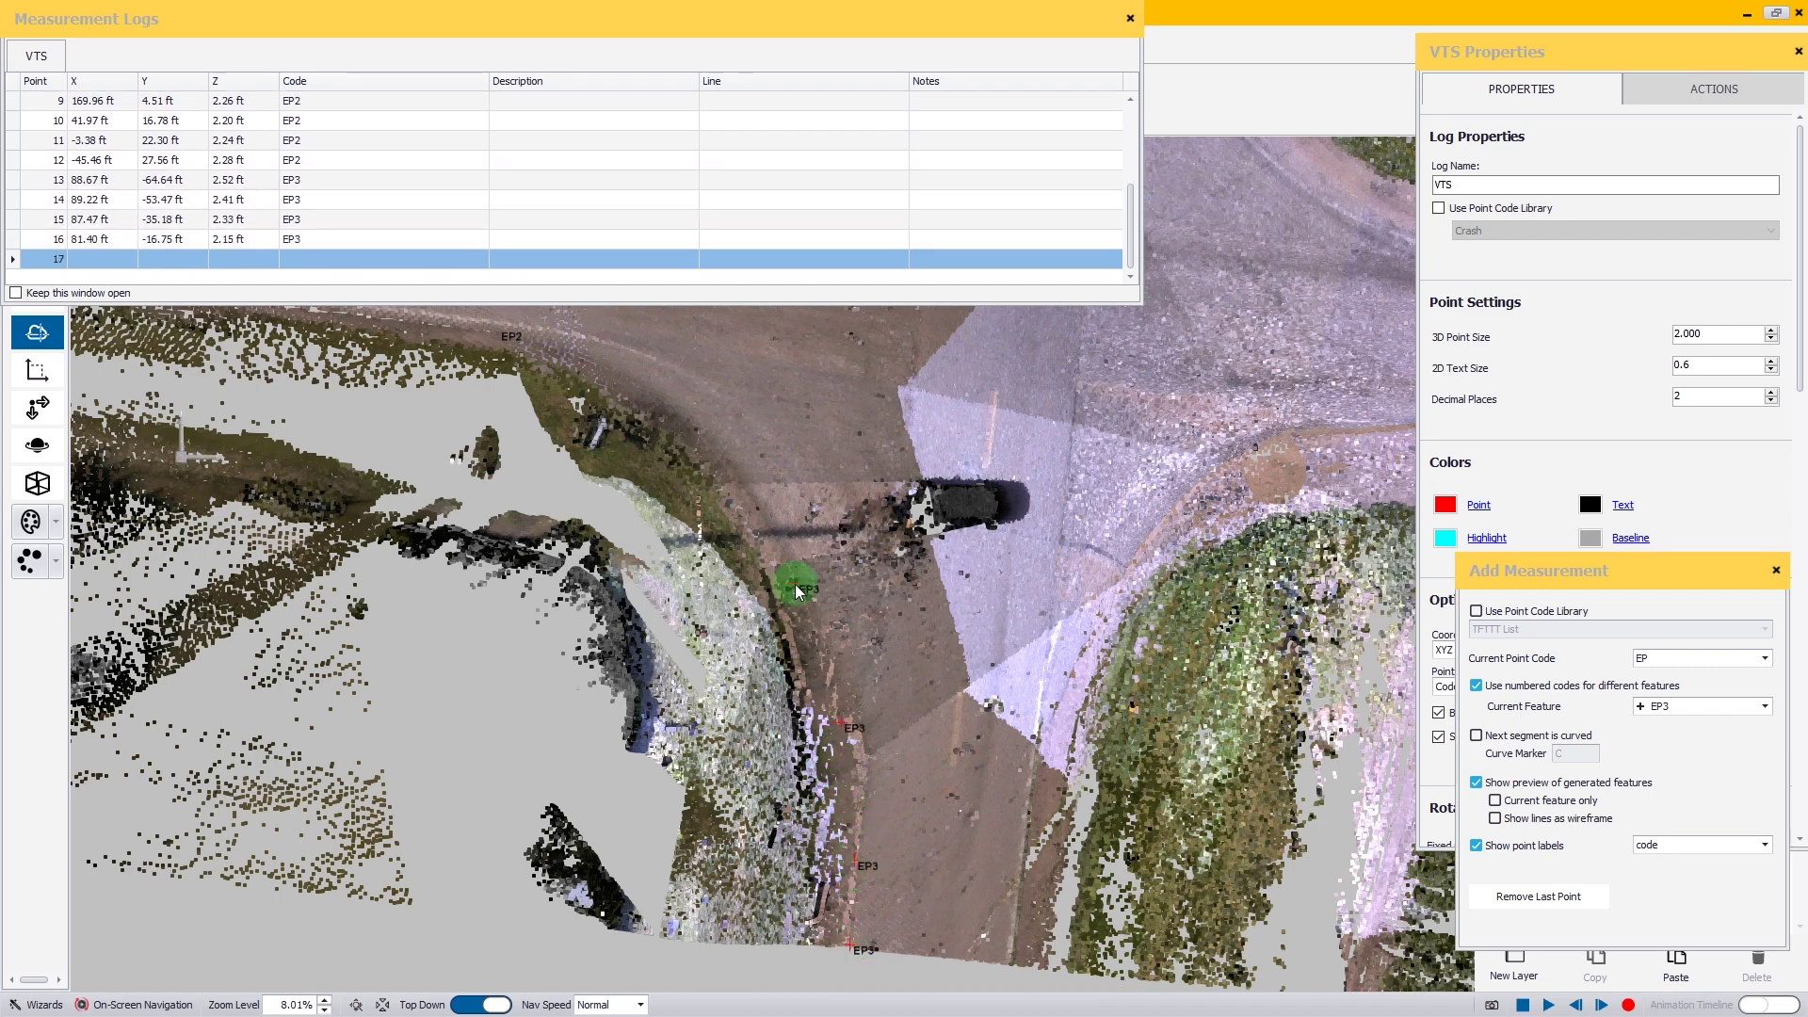
pyautogui.click(750, 496)
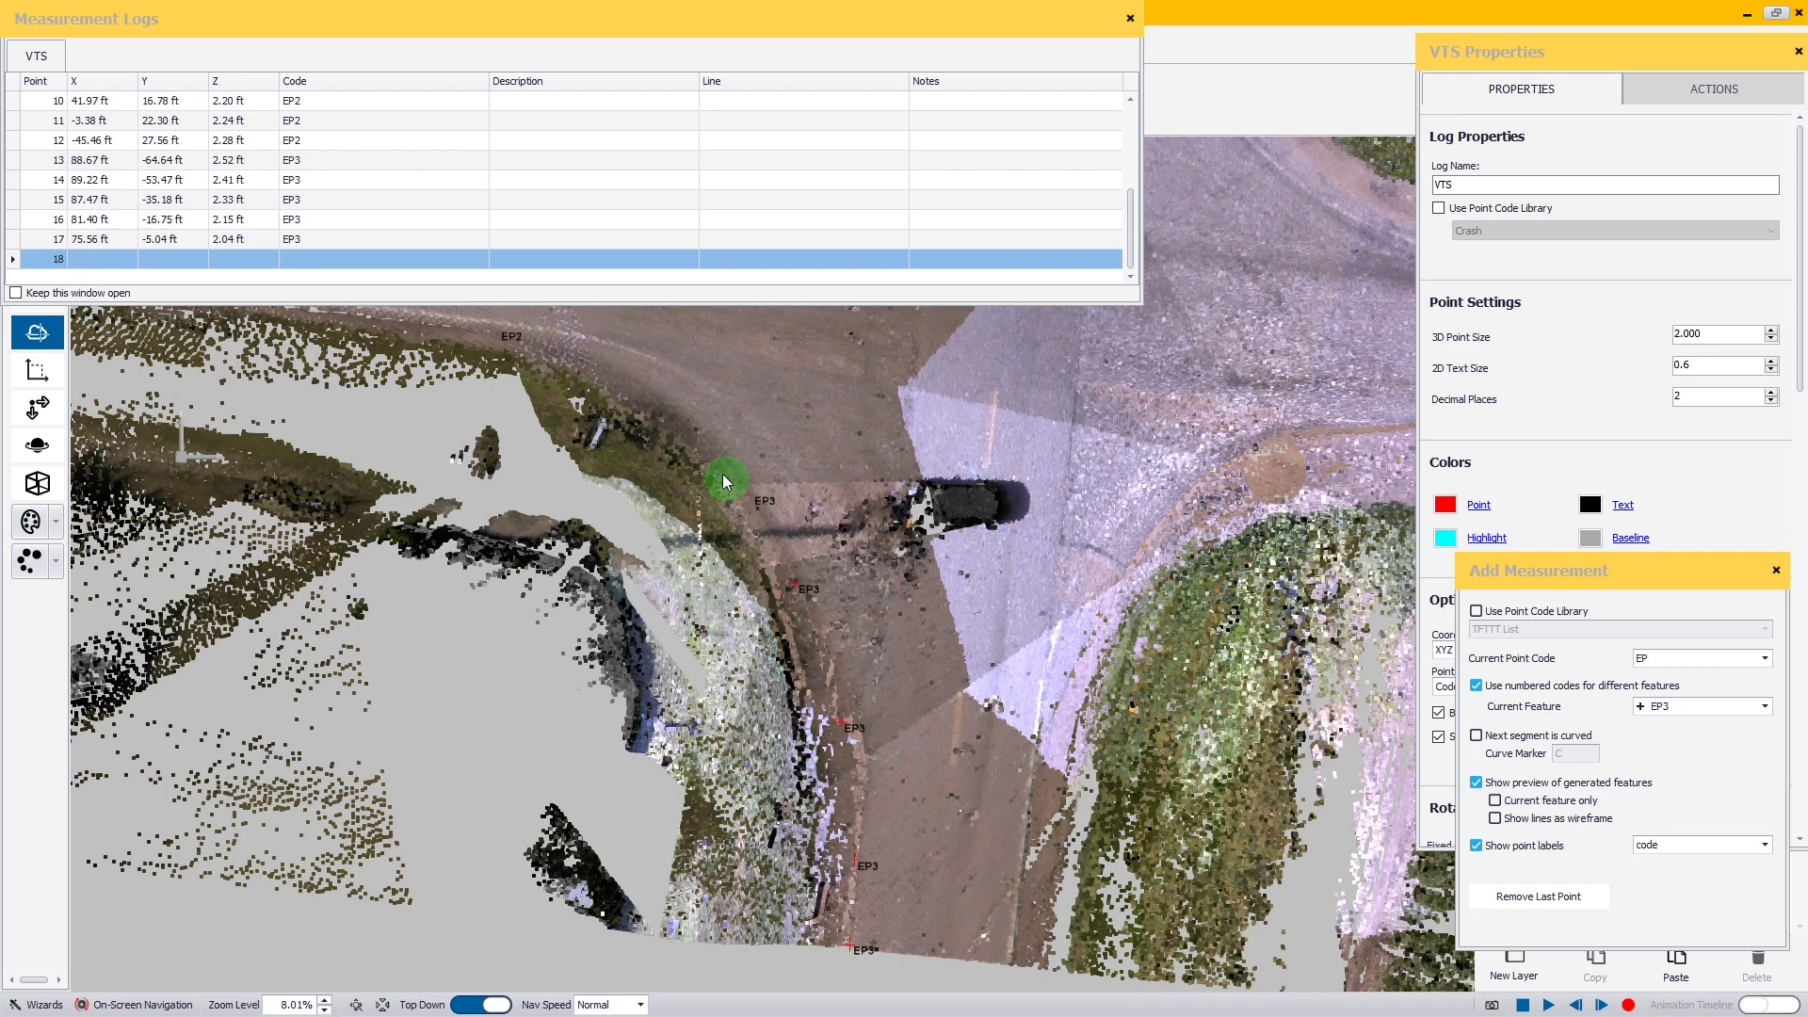
pyautogui.click(681, 413)
pyautogui.moveTo(636, 377); pyautogui.dragTo(657, 448)
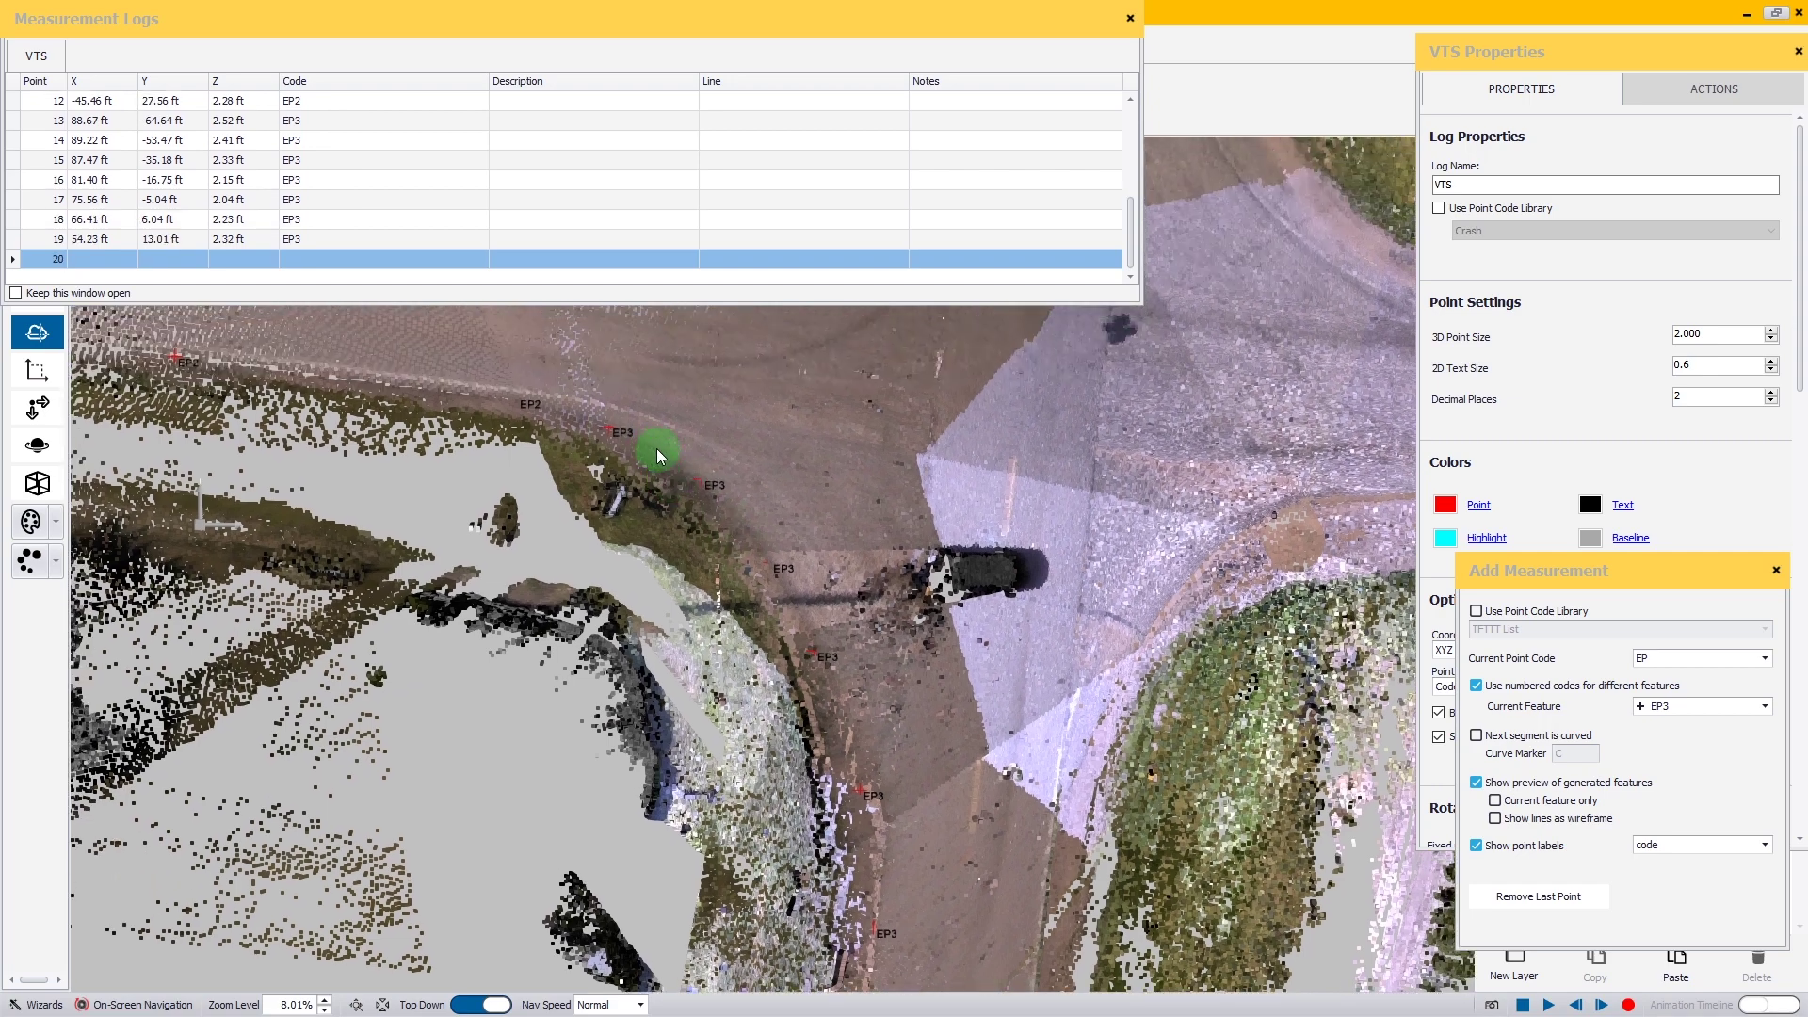
pyautogui.click(608, 429)
# Start feature EP4 and measure eight points up the southern leg's right edge and around the curve to the eastern leg's lower edge.
pyautogui.moveTo(845, 674); pyautogui.dragTo(571, 443)
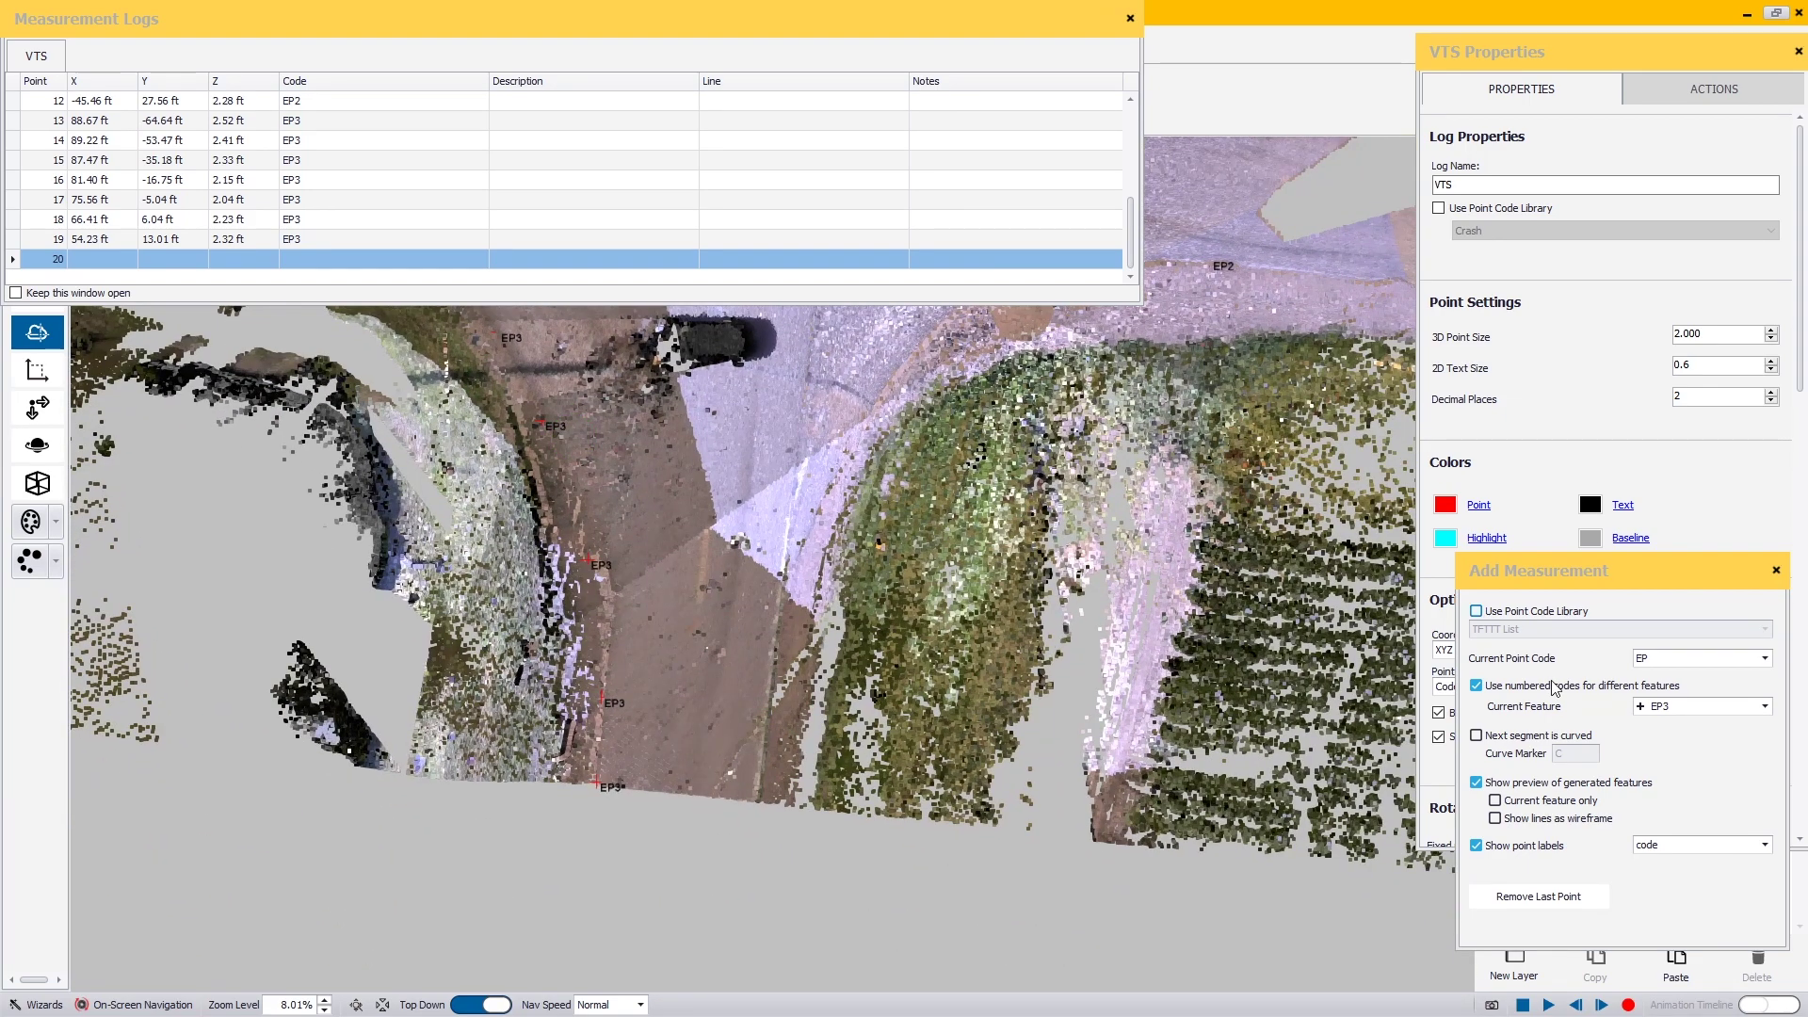
pyautogui.click(1640, 707)
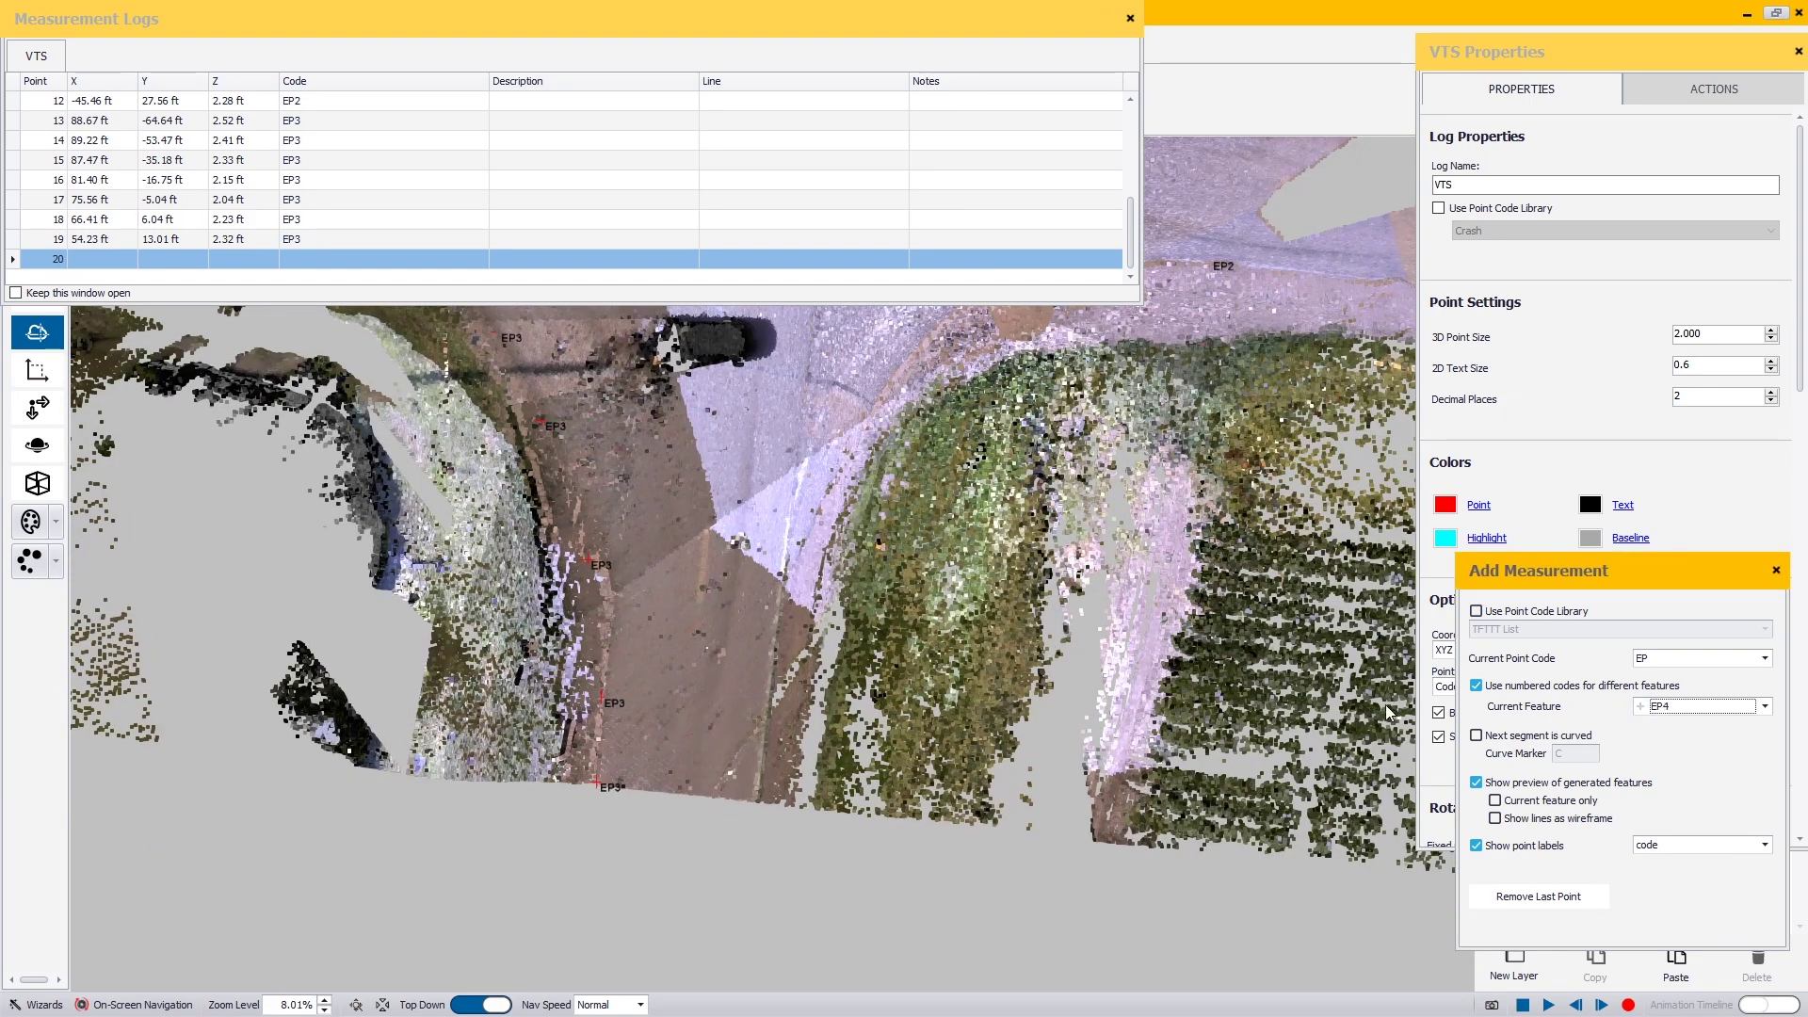
pyautogui.click(763, 798)
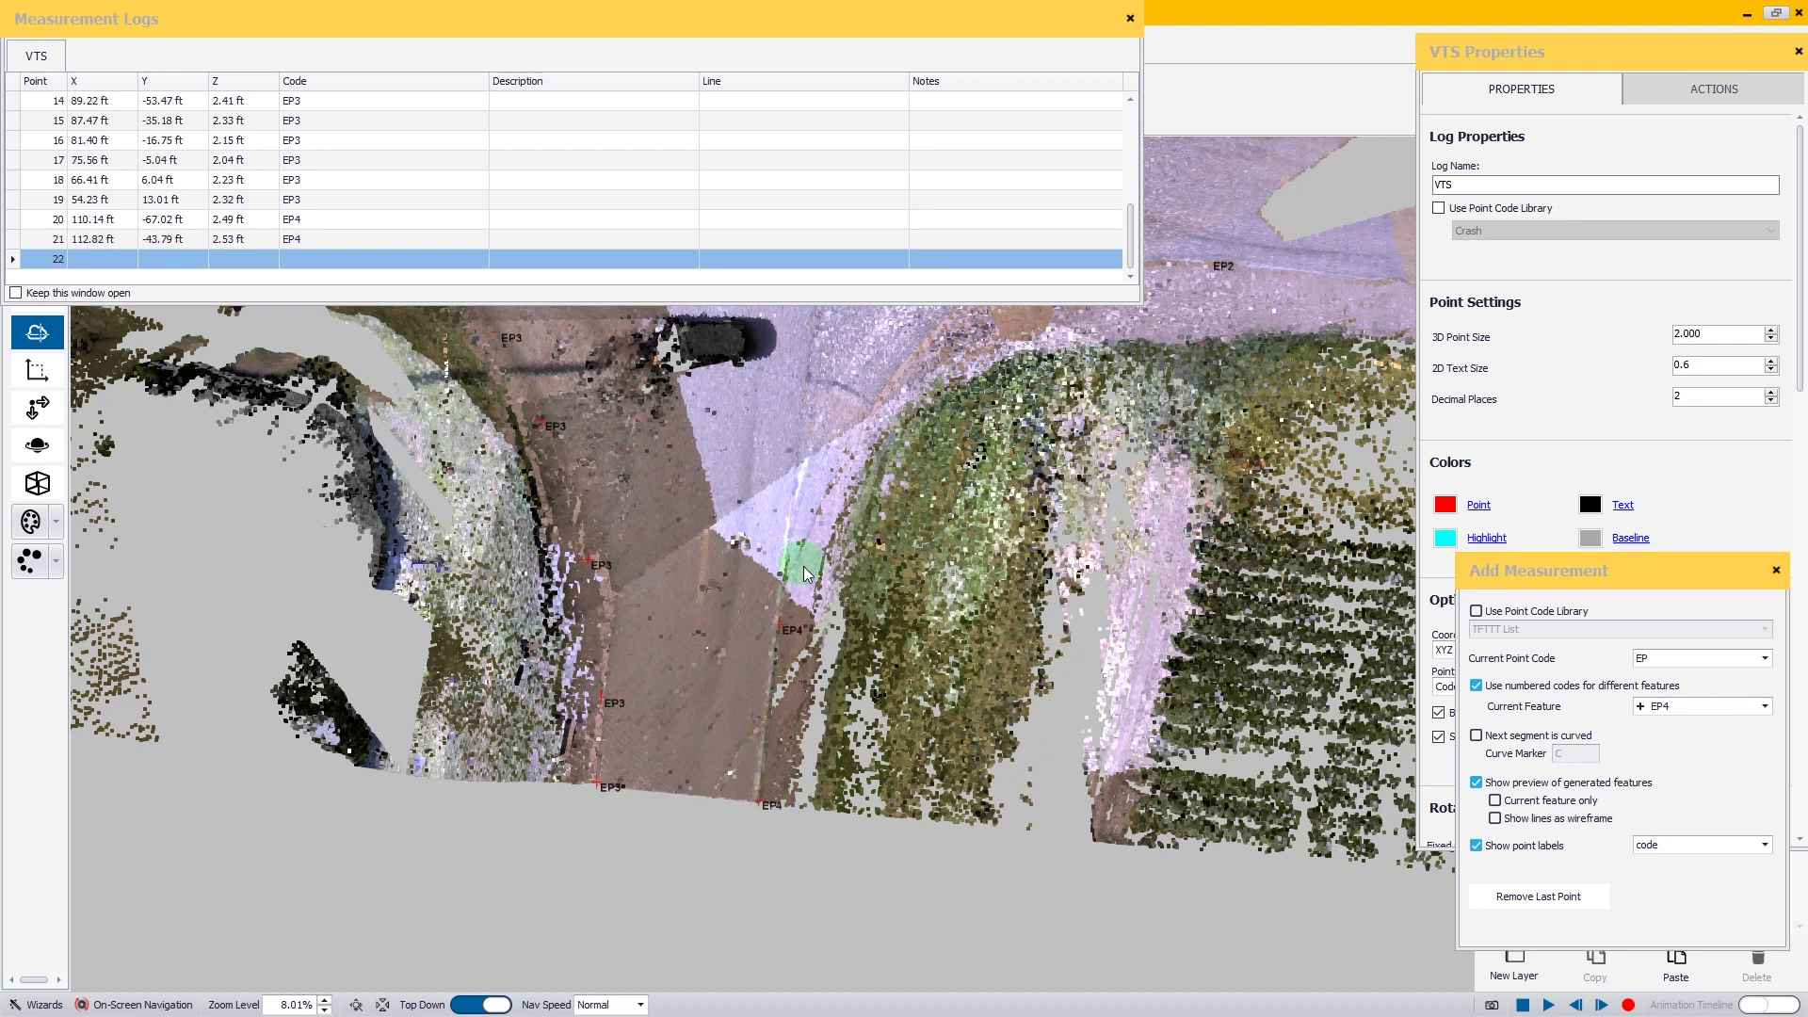
pyautogui.click(785, 616)
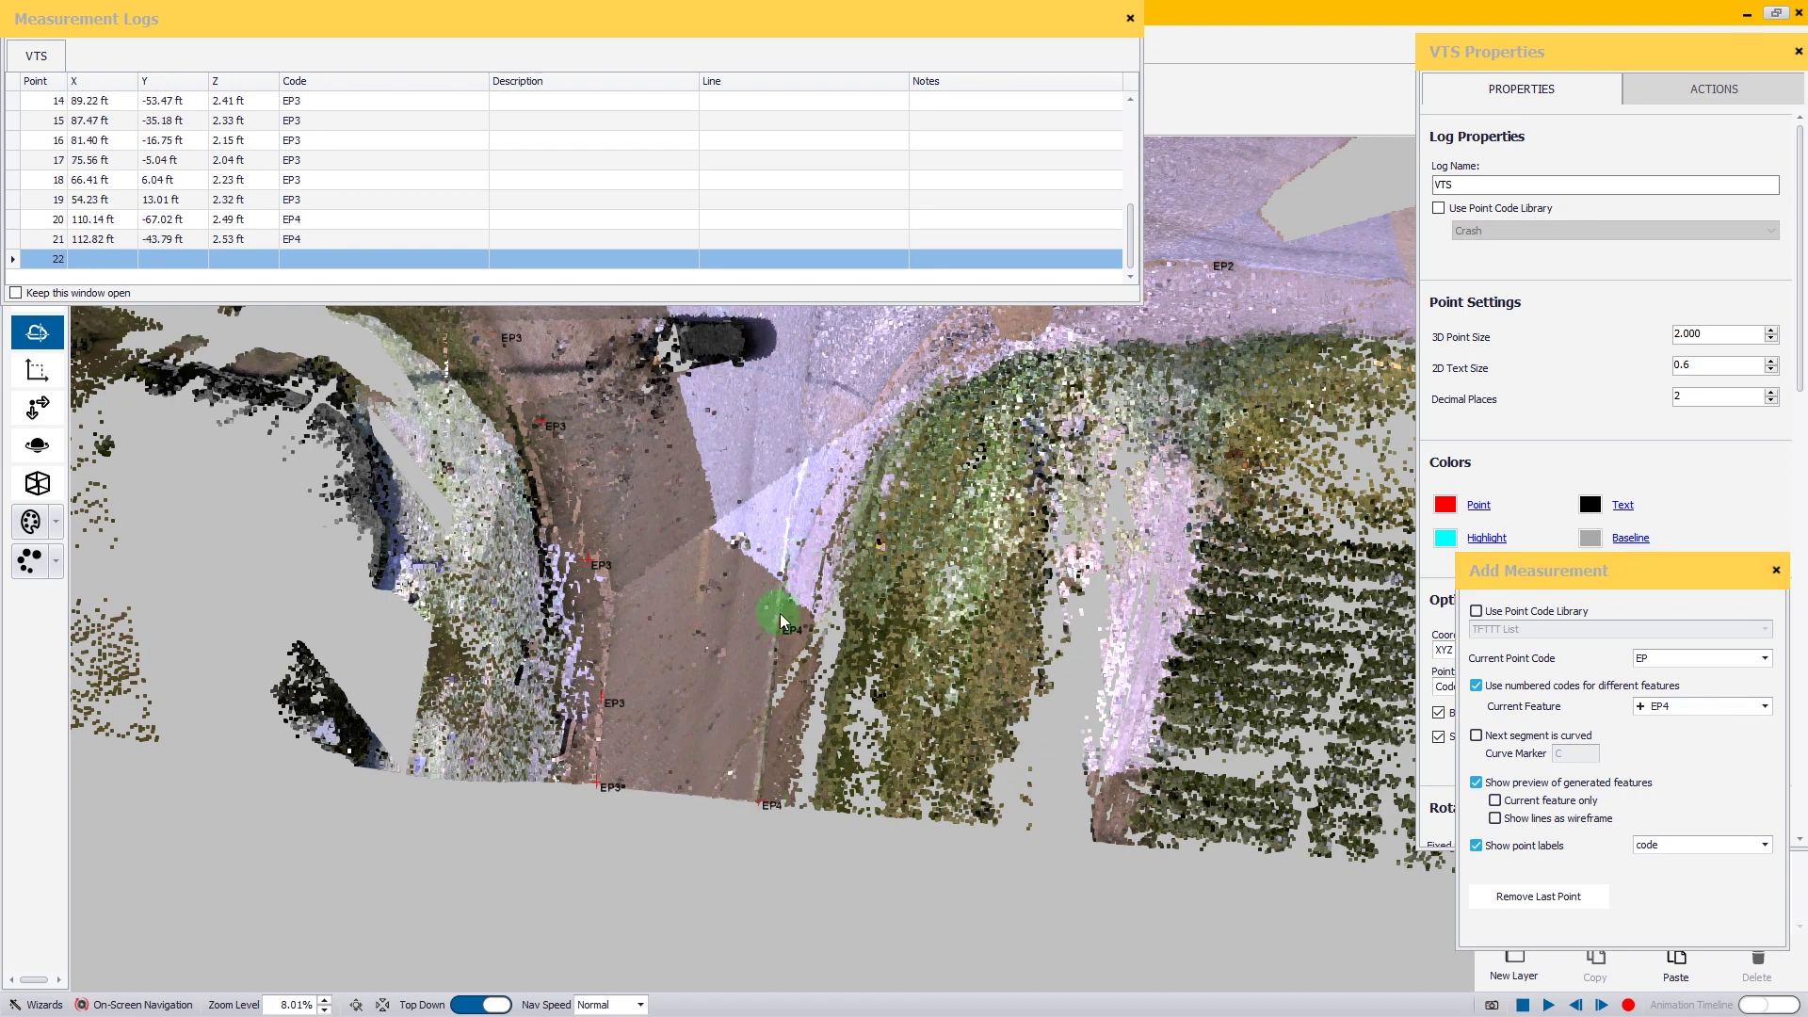
pyautogui.click(812, 538)
pyautogui.click(872, 413)
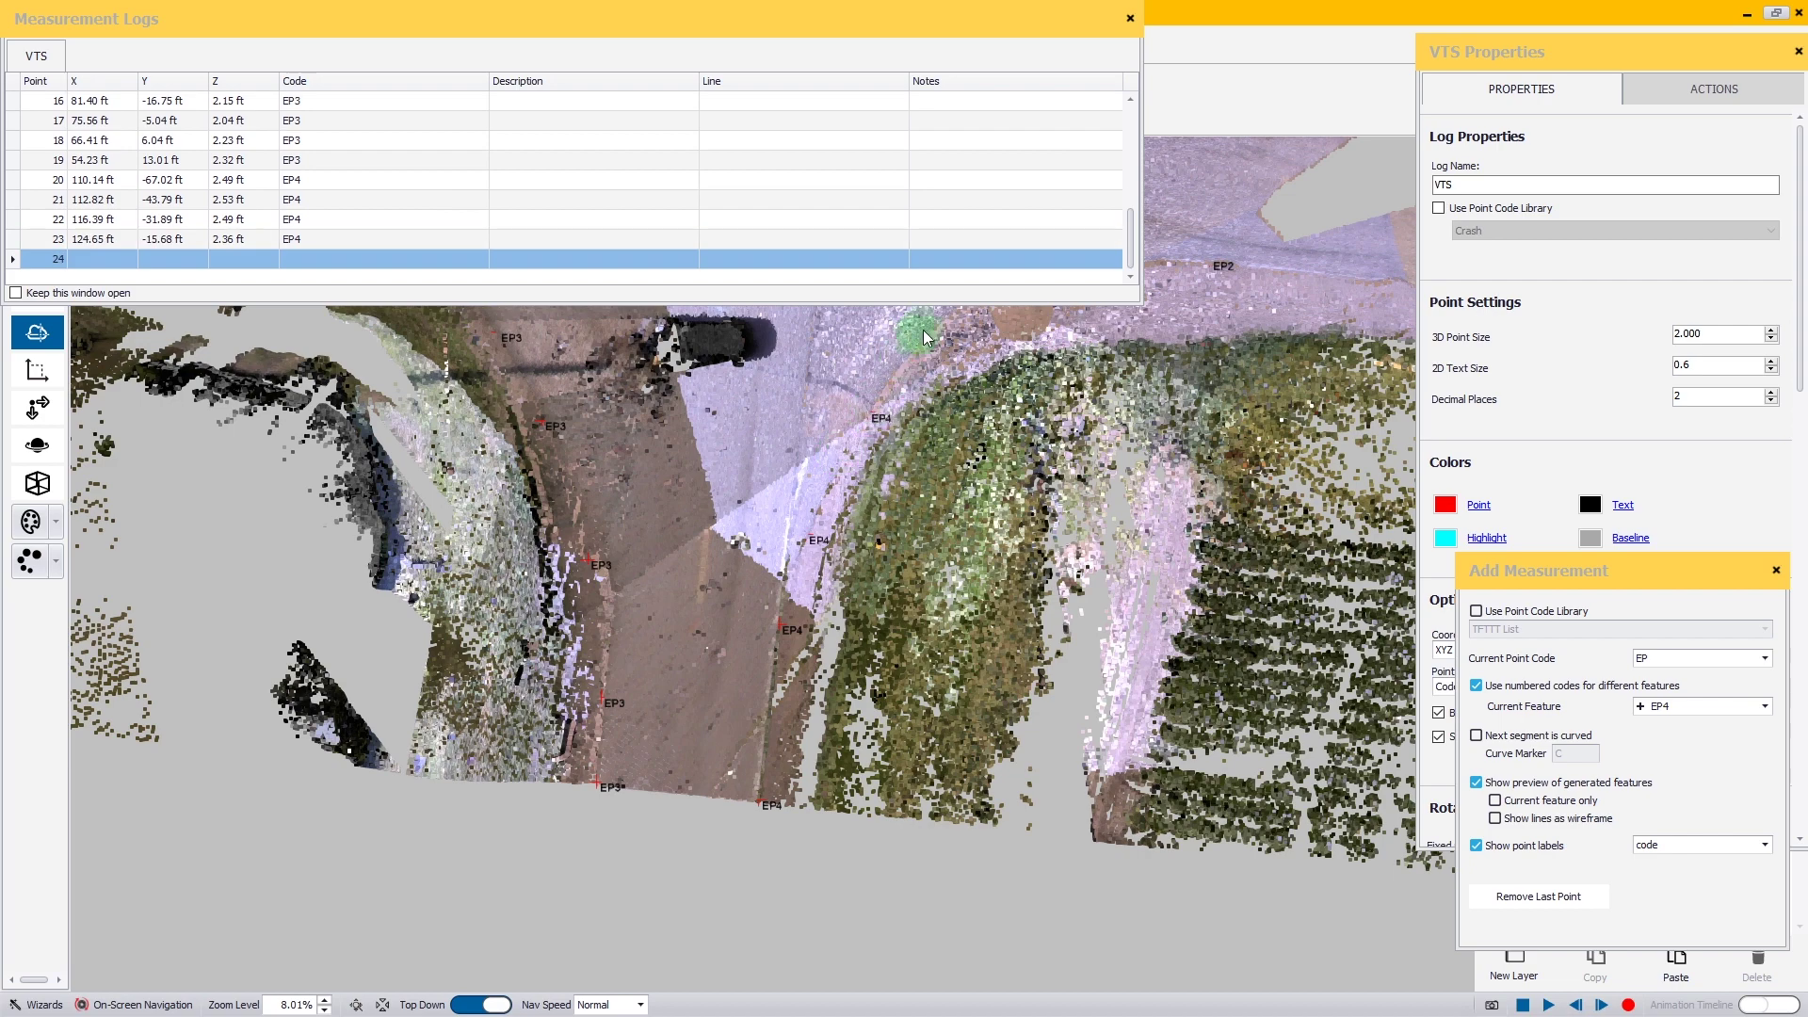
pyautogui.click(931, 336)
pyautogui.click(798, 551)
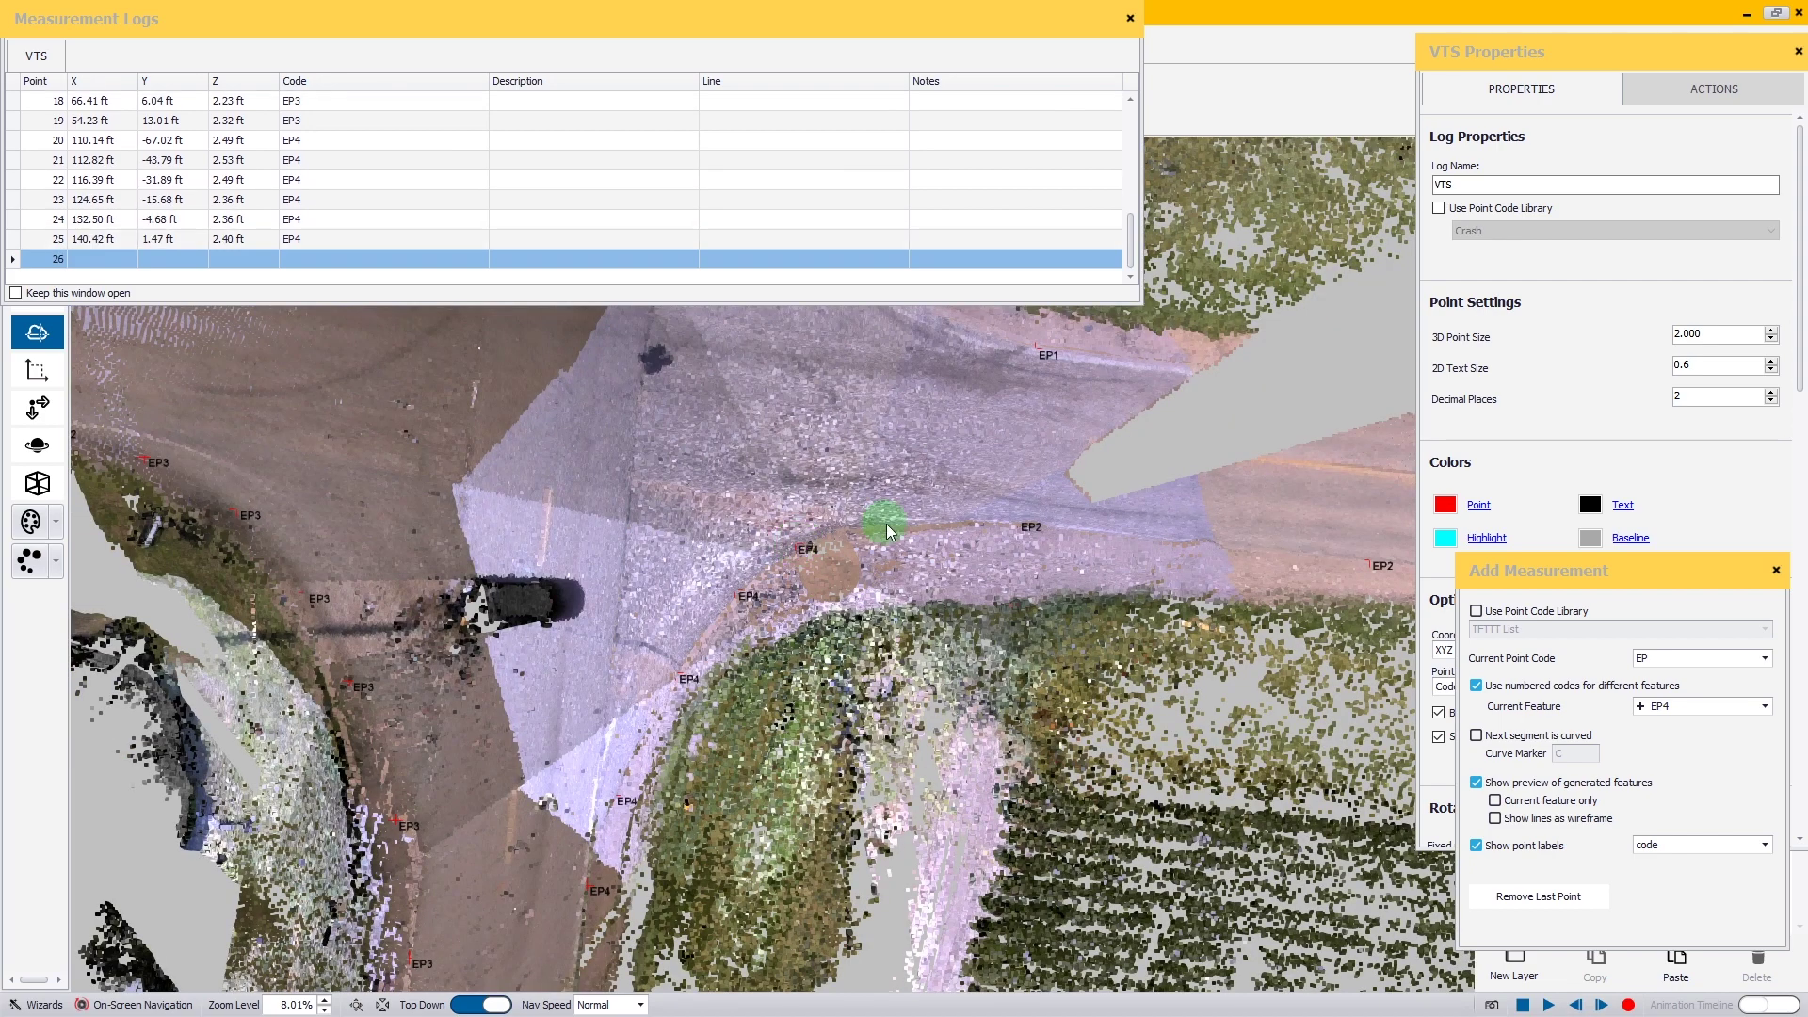
pyautogui.click(888, 529)
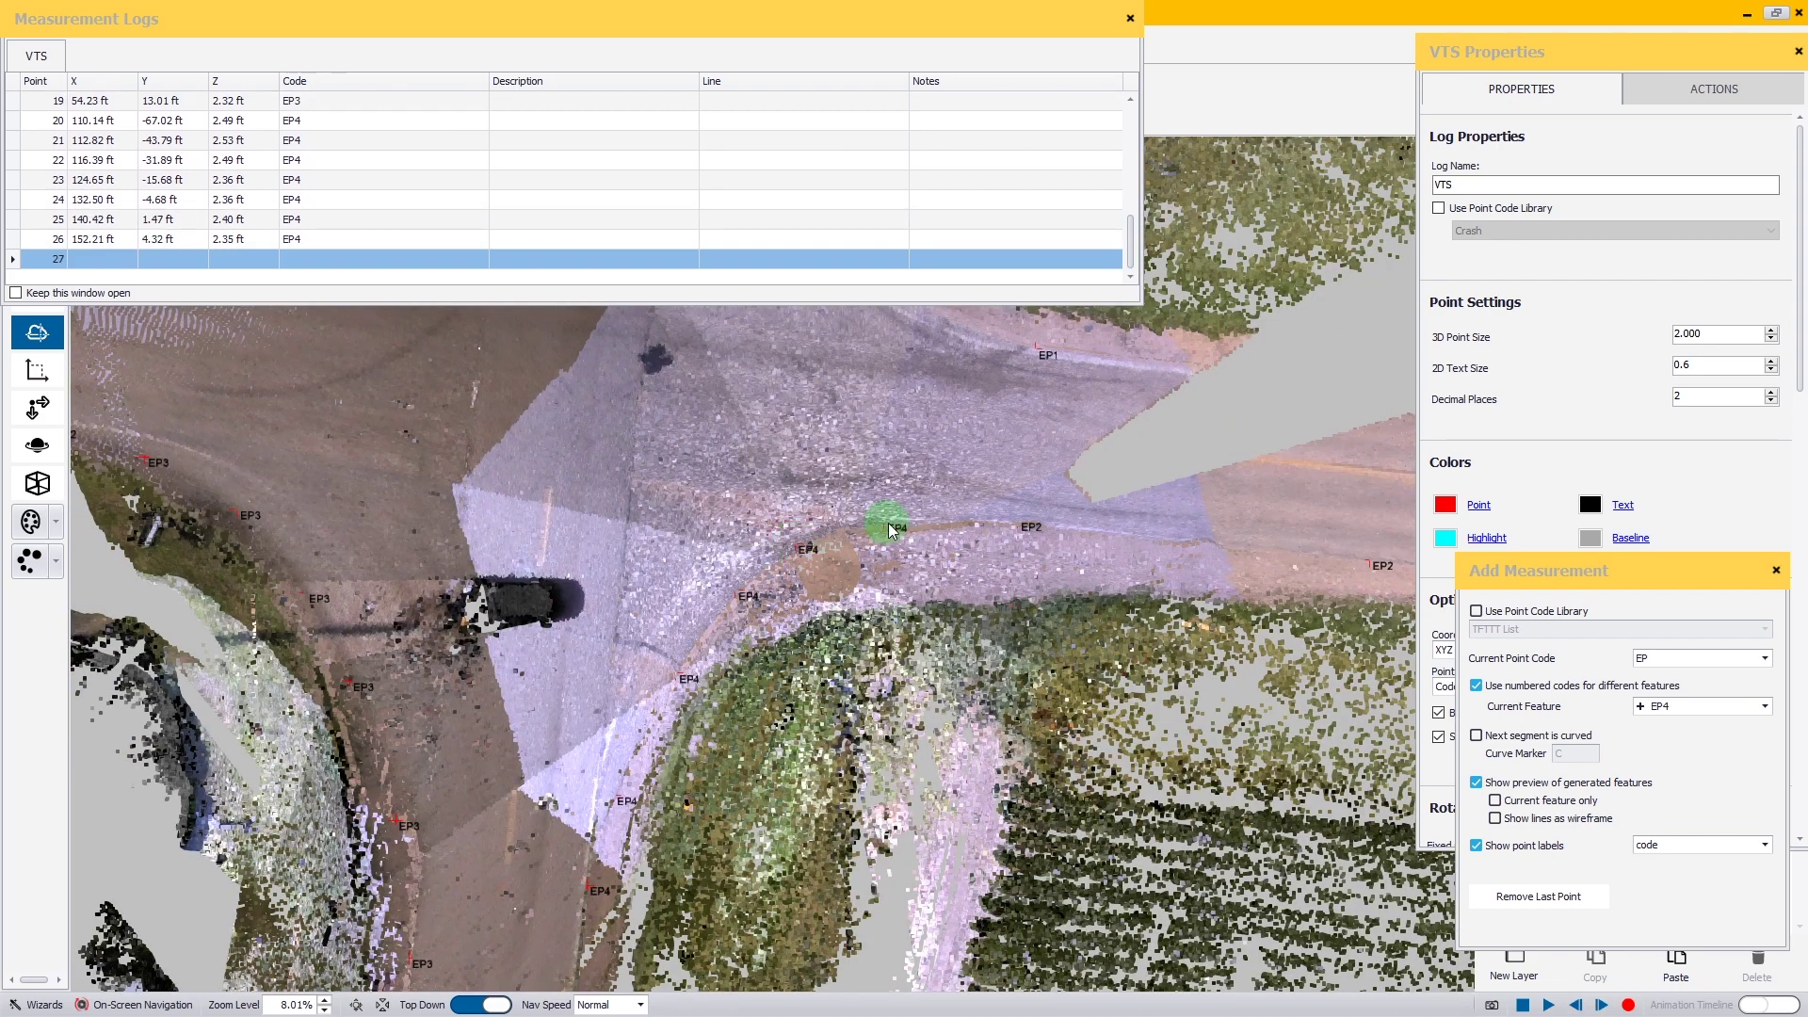
pyautogui.click(961, 527)
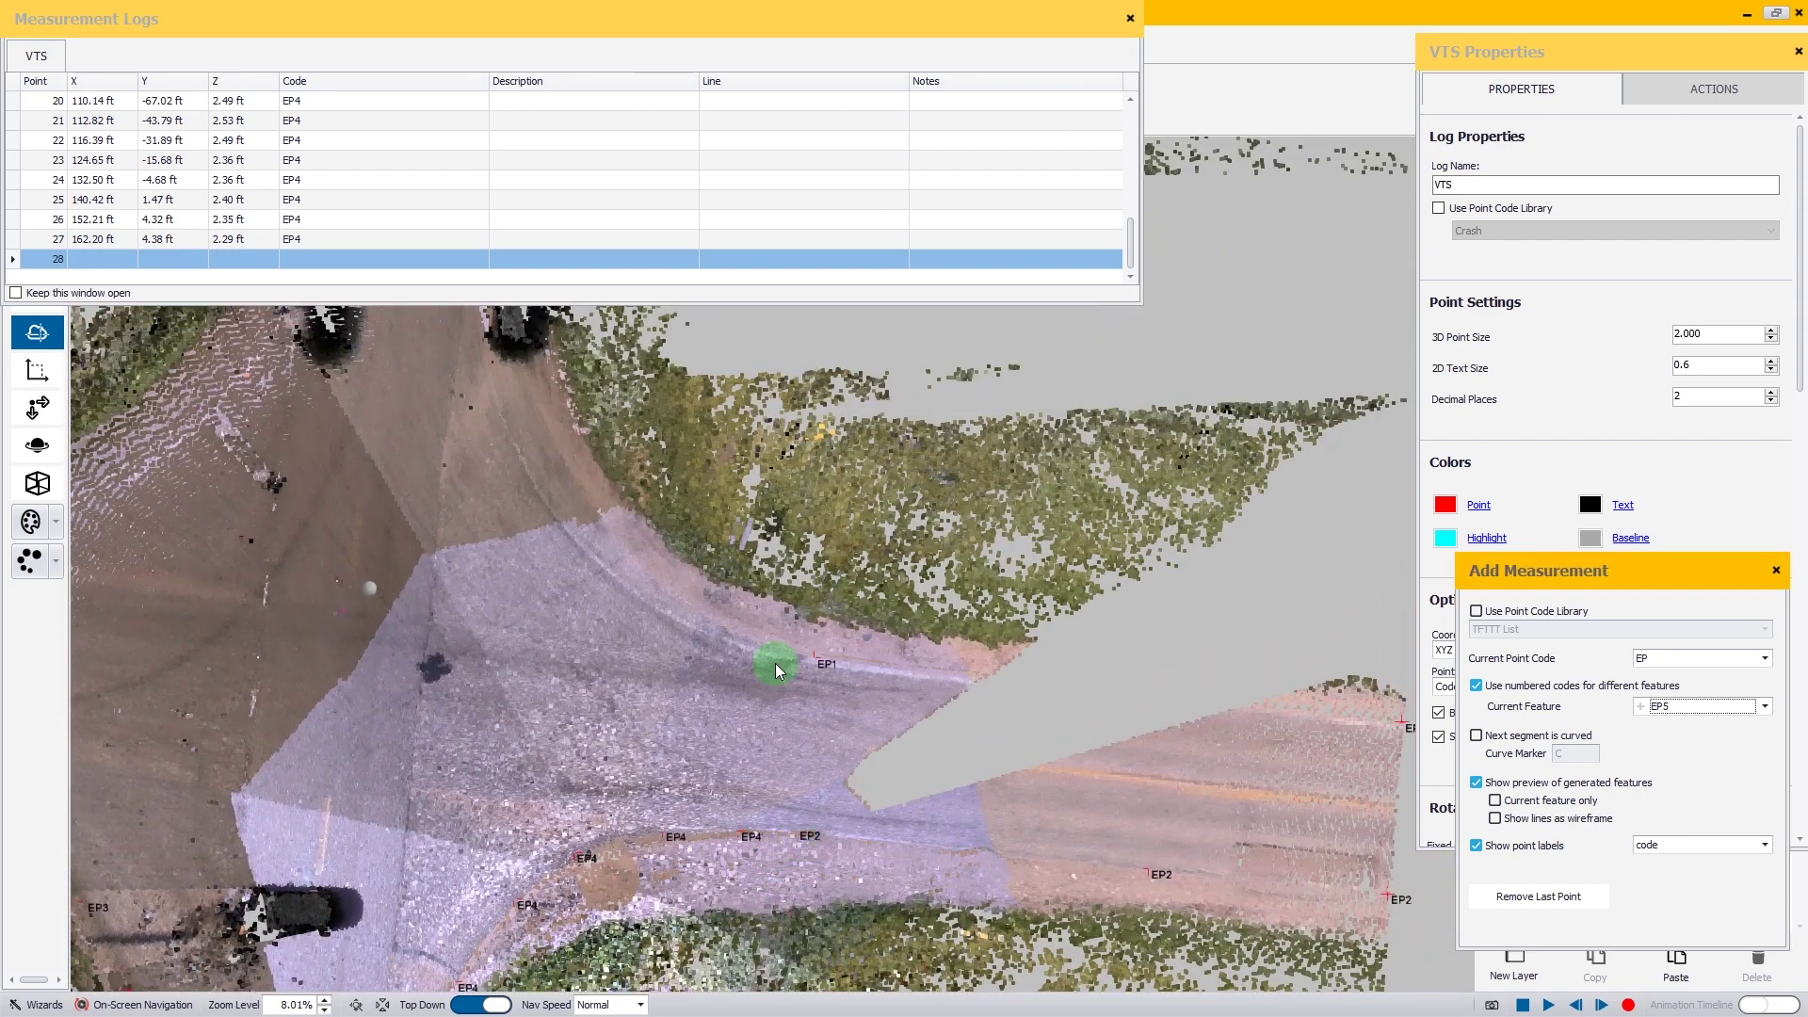
# Start feature EP5 and measure six points from the eastern leg's upper edge around the curve and up the northern leg's right edge.
pyautogui.moveTo(429, 488); pyautogui.dragTo(793, 651, button='middle')
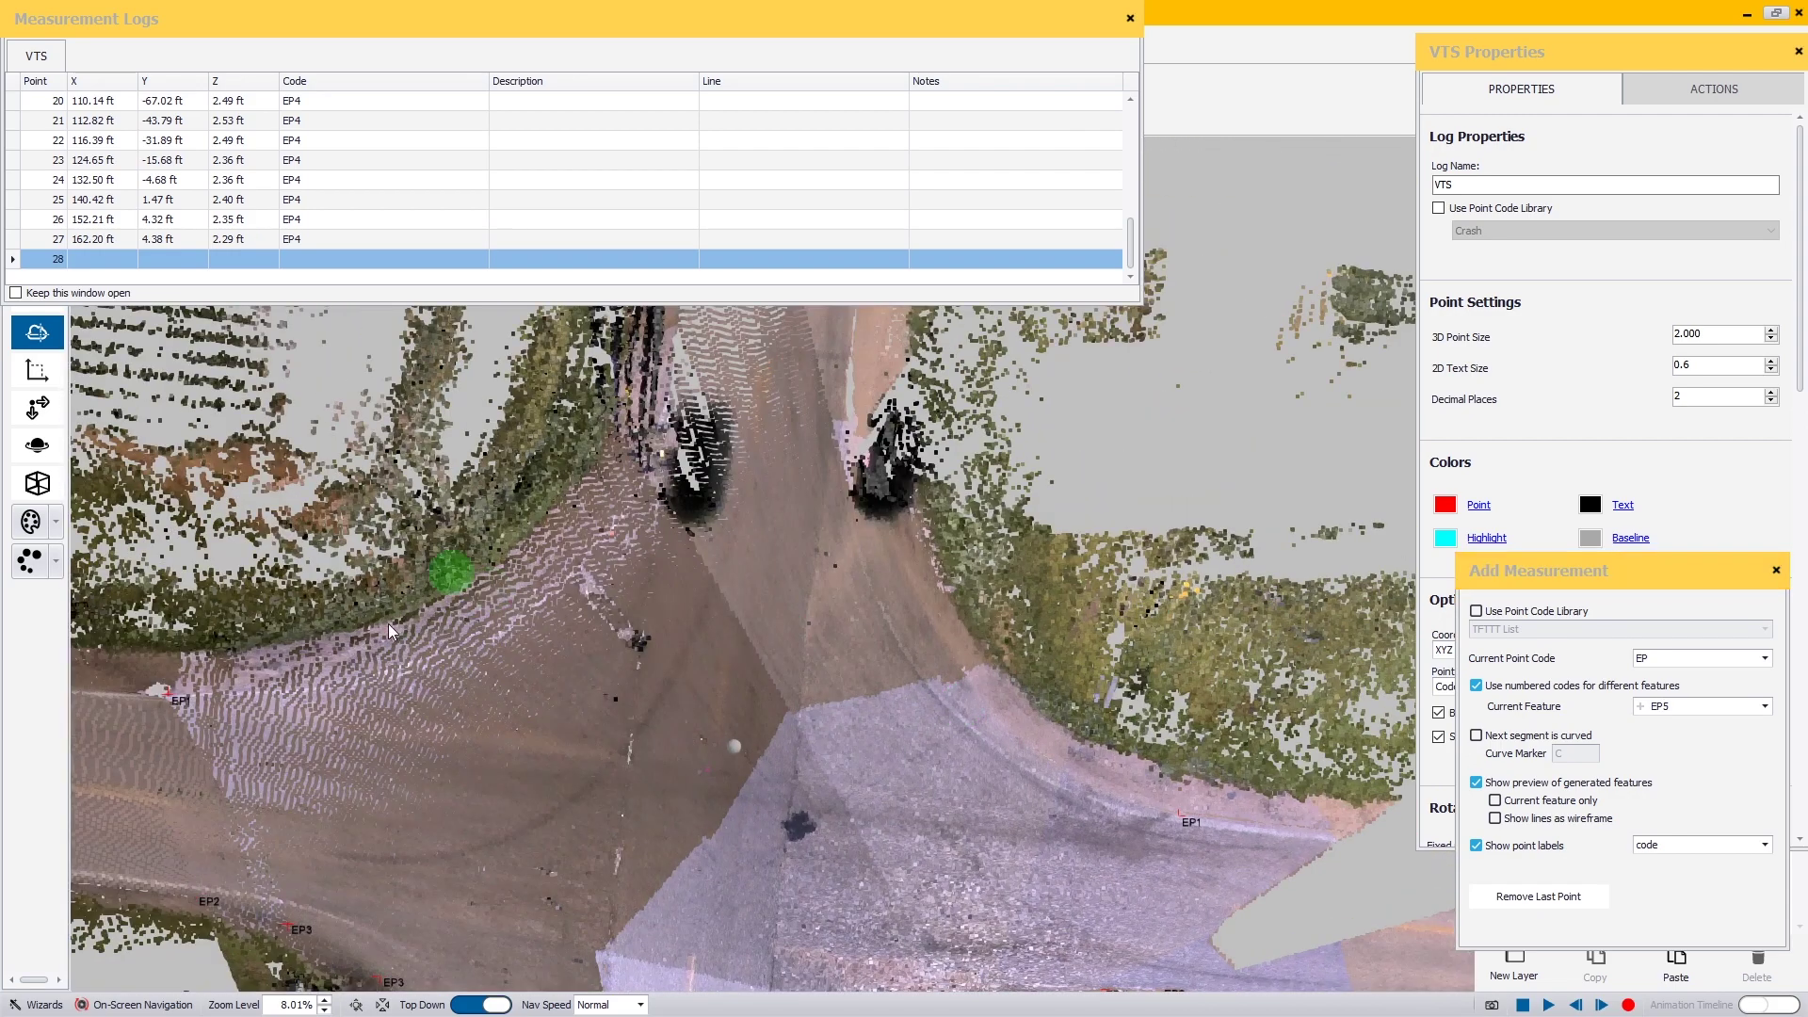
pyautogui.moveTo(556, 580); pyautogui.dragTo(471, 512, button='middle')
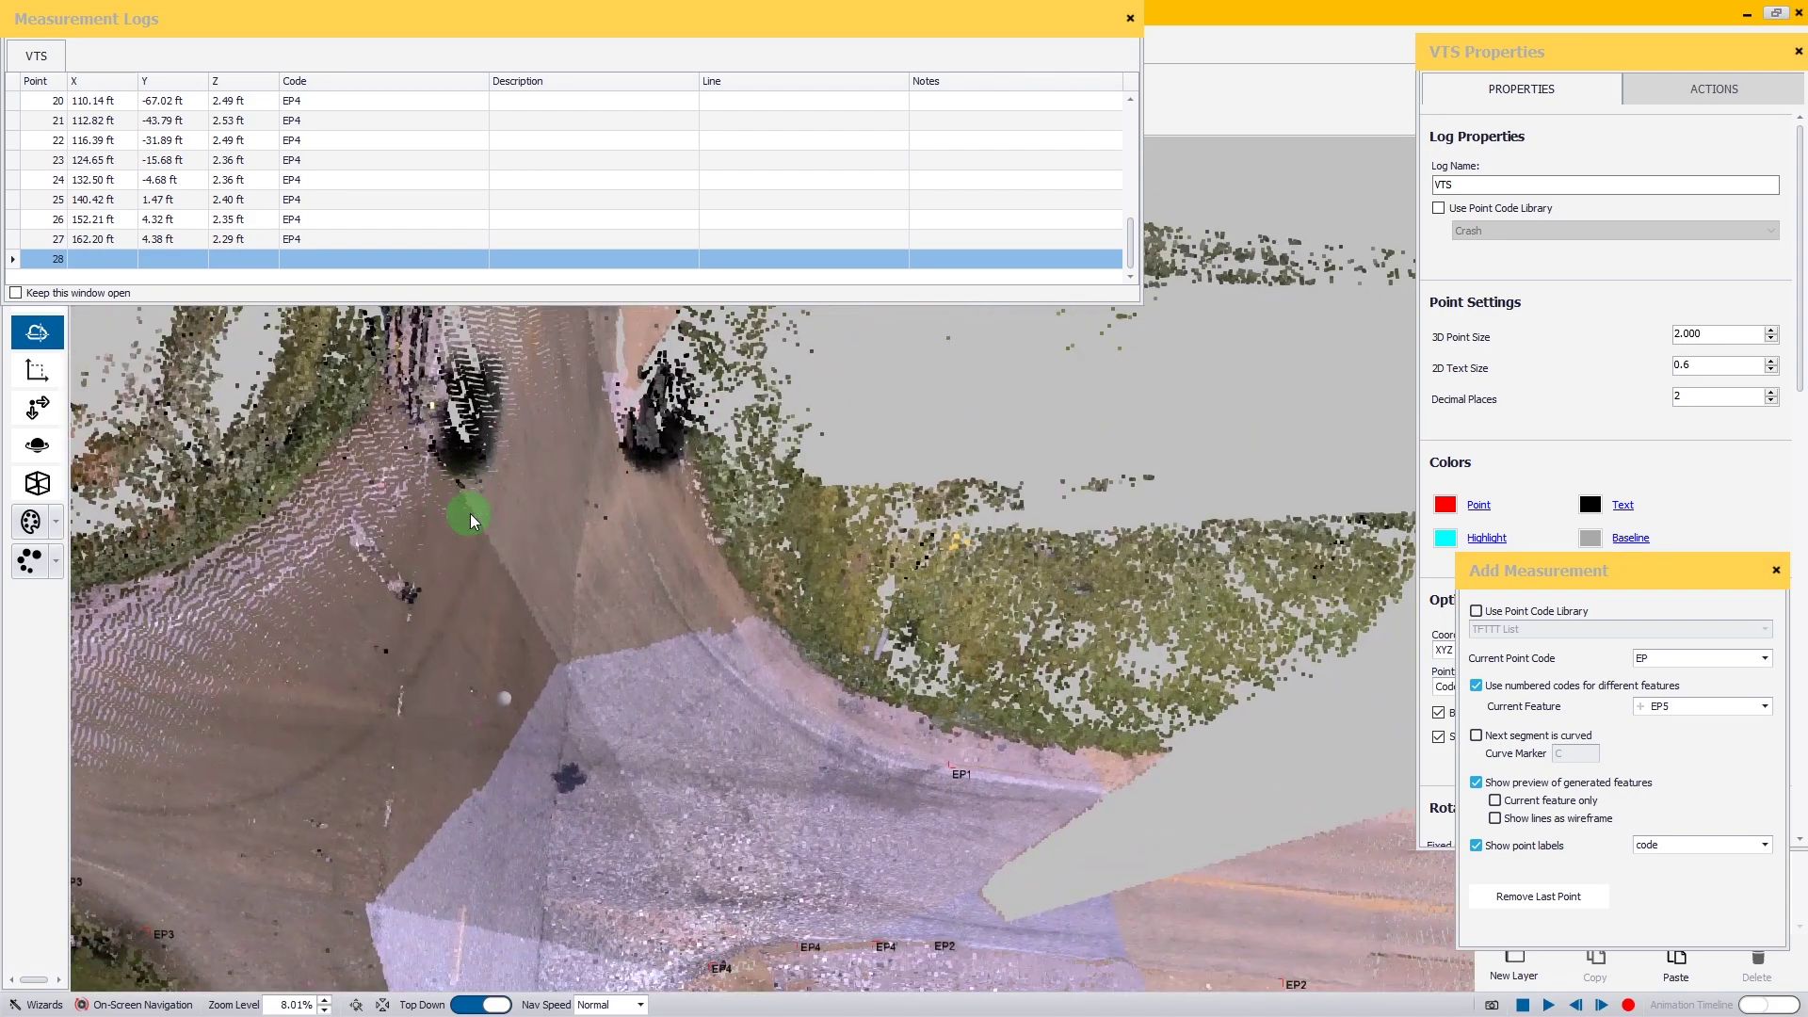
pyautogui.click(906, 752)
pyautogui.click(810, 705)
pyautogui.click(753, 624)
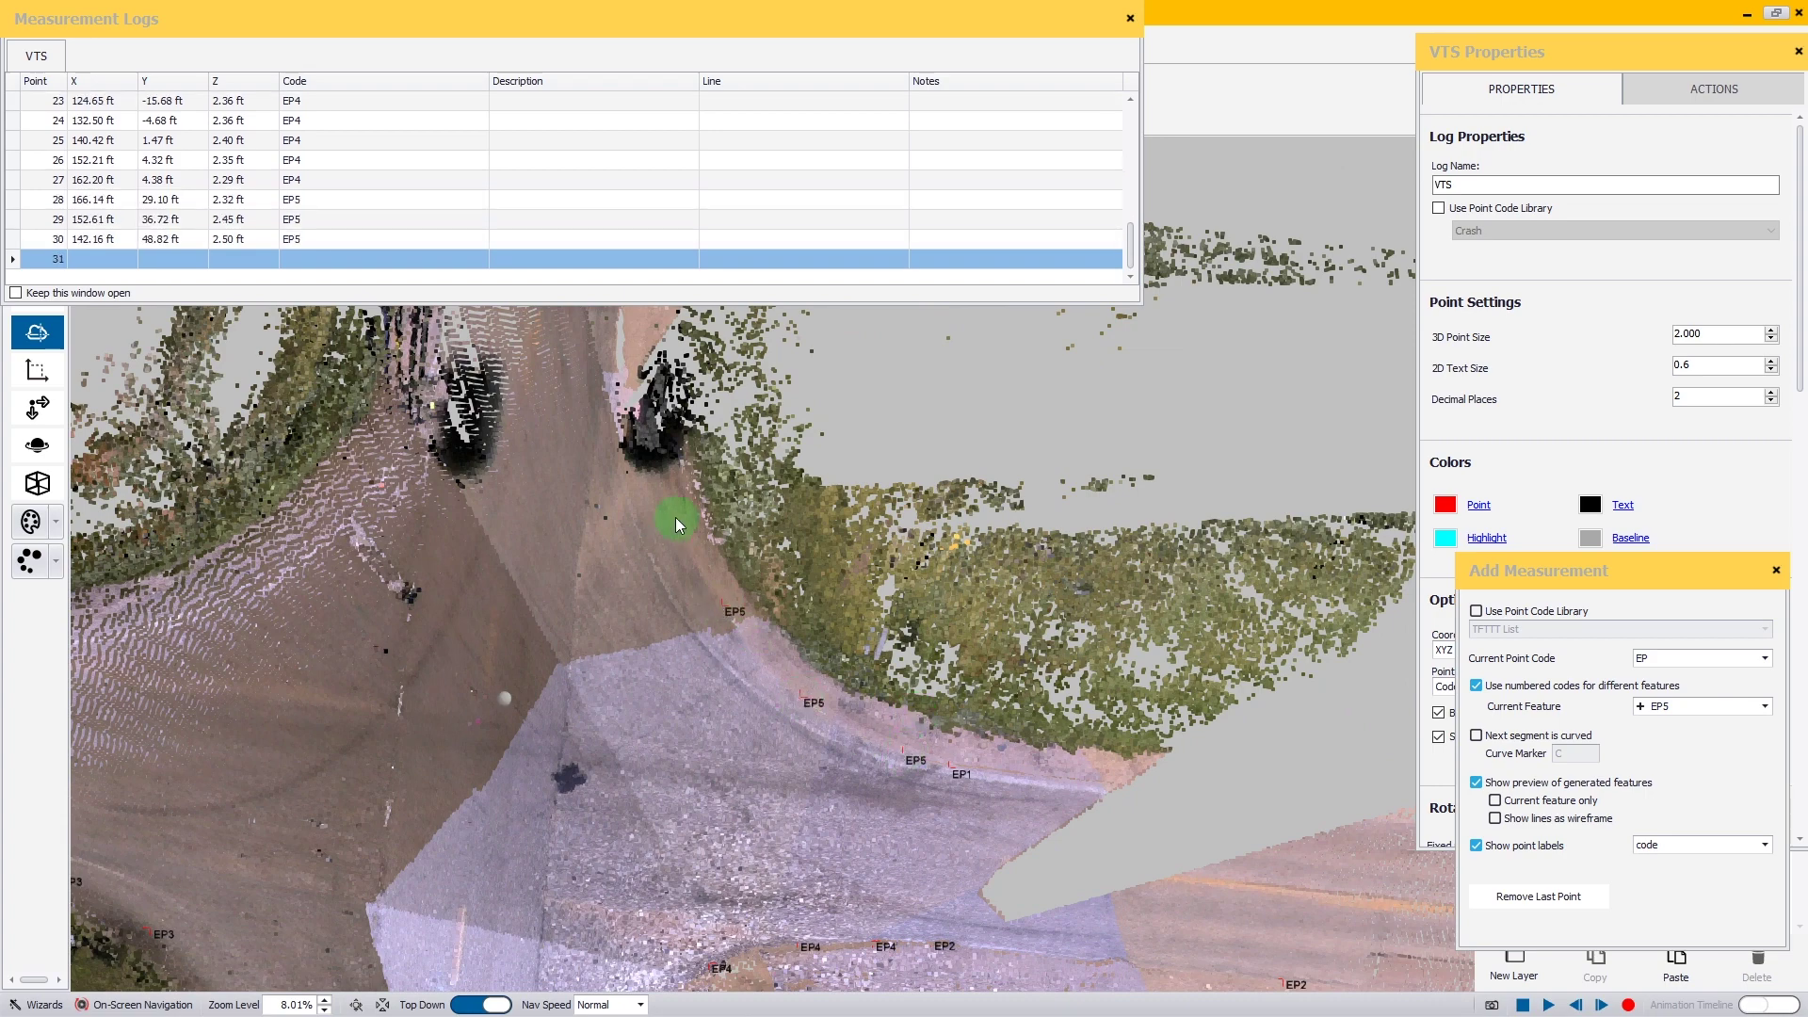
pyautogui.click(676, 518)
pyautogui.moveTo(677, 518); pyautogui.dragTo(799, 749, button='middle')
pyautogui.click(627, 599)
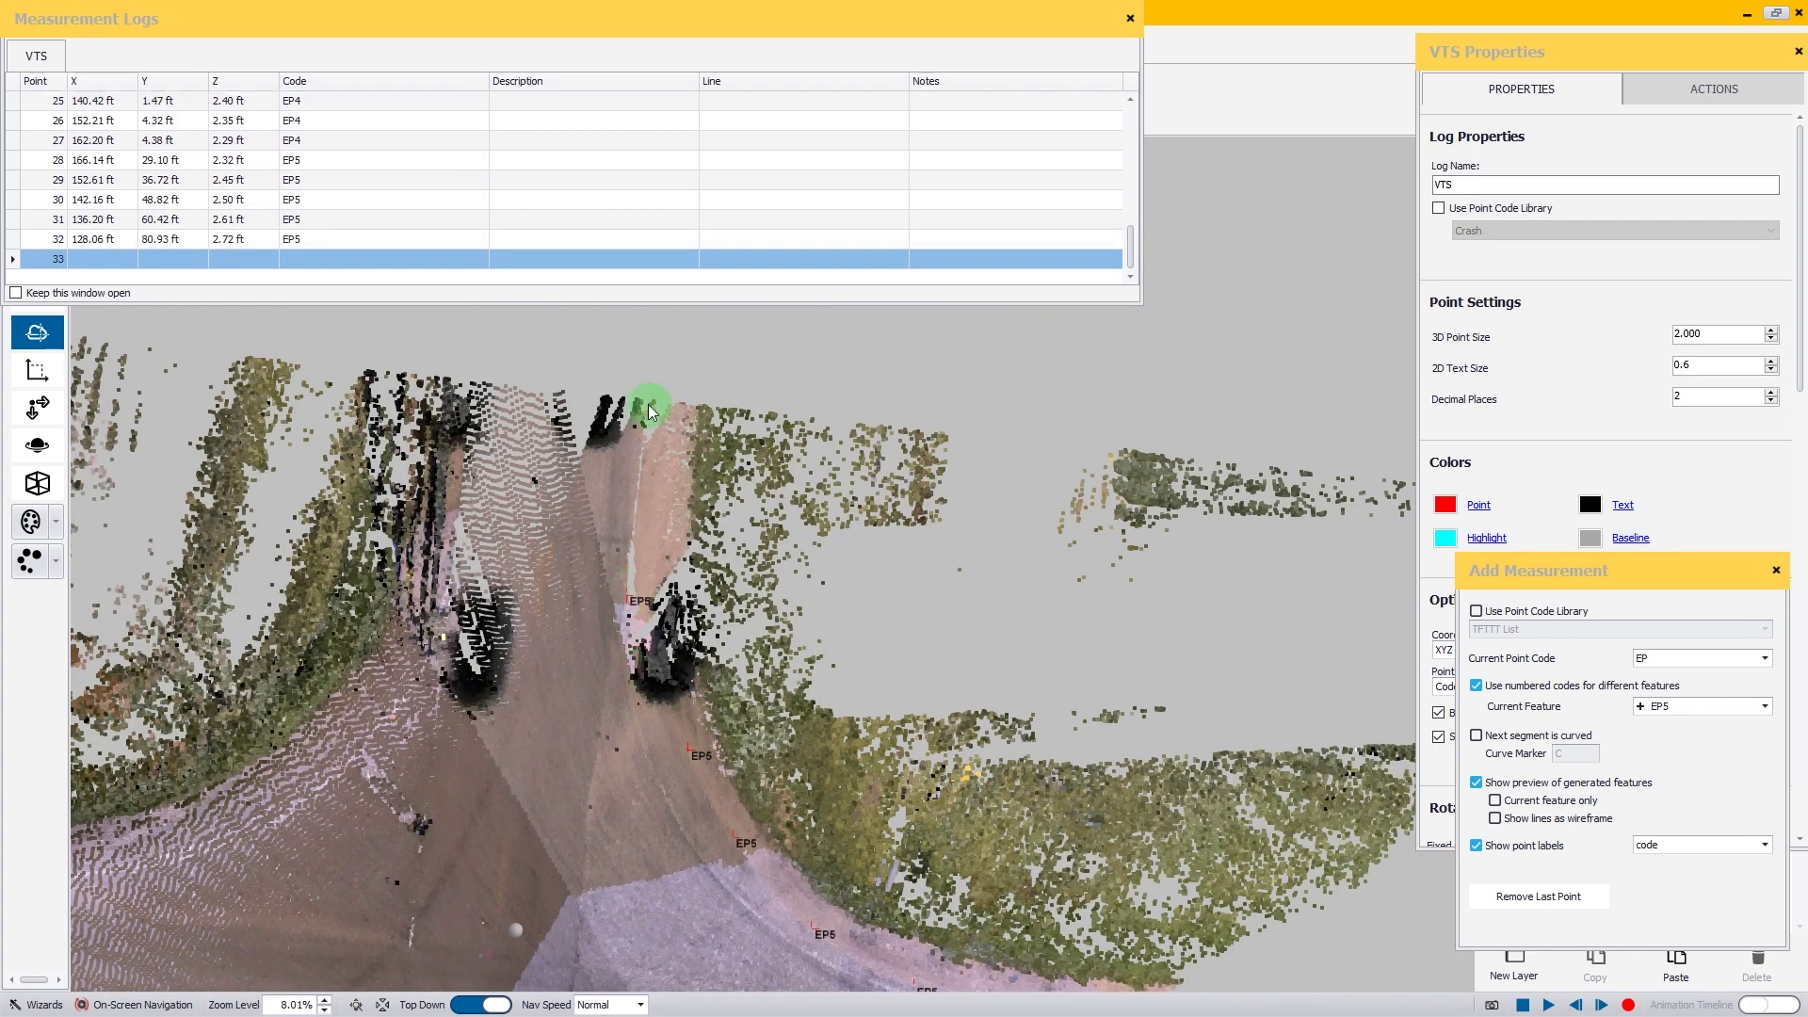
pyautogui.click(646, 411)
# Start feature EP6 and measure eight points from the western leg's upper edge around the curve and up the northern leg's left edge.
pyautogui.click(1641, 707)
pyautogui.moveTo(480, 436); pyautogui.dragTo(918, 425, button='middle')
pyautogui.click(470, 738)
pyautogui.click(572, 702)
pyautogui.click(666, 648)
pyautogui.click(734, 626)
pyautogui.click(794, 517)
pyautogui.moveTo(795, 517); pyautogui.dragTo(795, 719, button='middle')
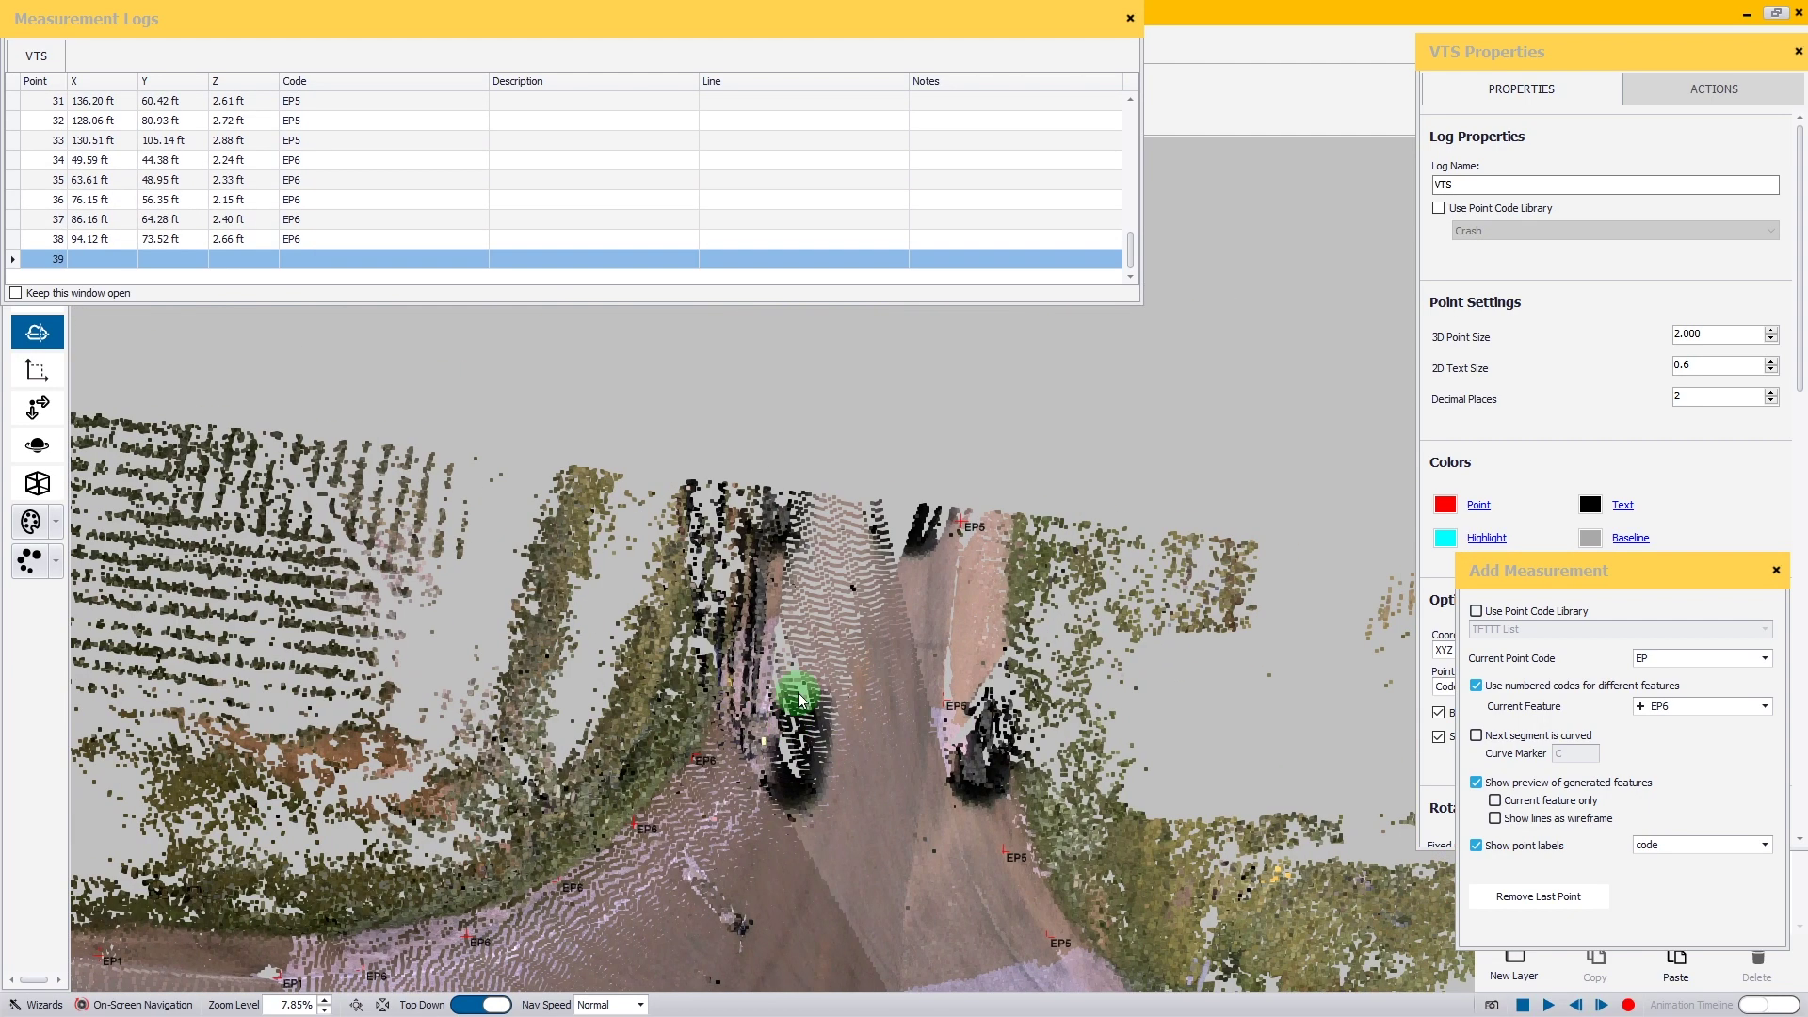
pyautogui.click(741, 684)
pyautogui.click(779, 594)
pyautogui.click(795, 505)
# Hide the PC layer to examine the measured EP points on their own, and close the VTS properties and measurement log windows.
pyautogui.moveTo(868, 835); pyautogui.dragTo(827, 650, button='middle')
pyautogui.scroll(2, 827, 650)
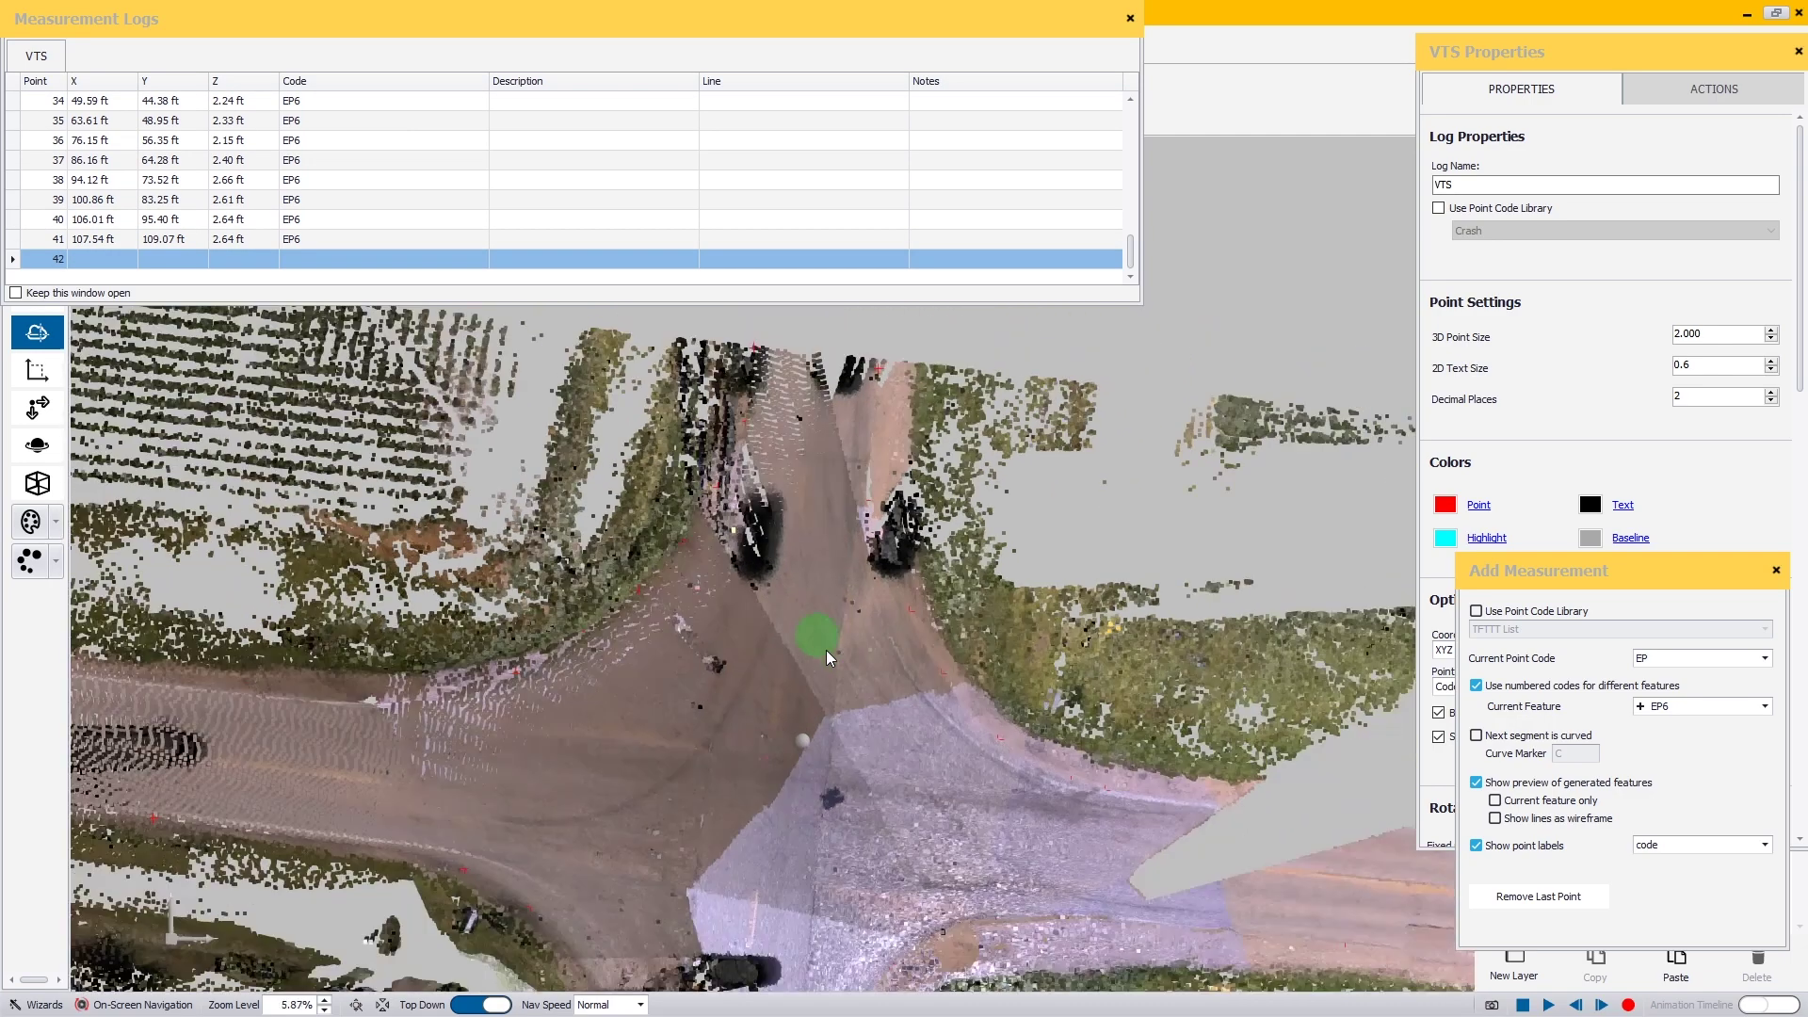
pyautogui.scroll(-1, 827, 650)
pyautogui.moveTo(863, 744); pyautogui.dragTo(846, 571, button='middle')
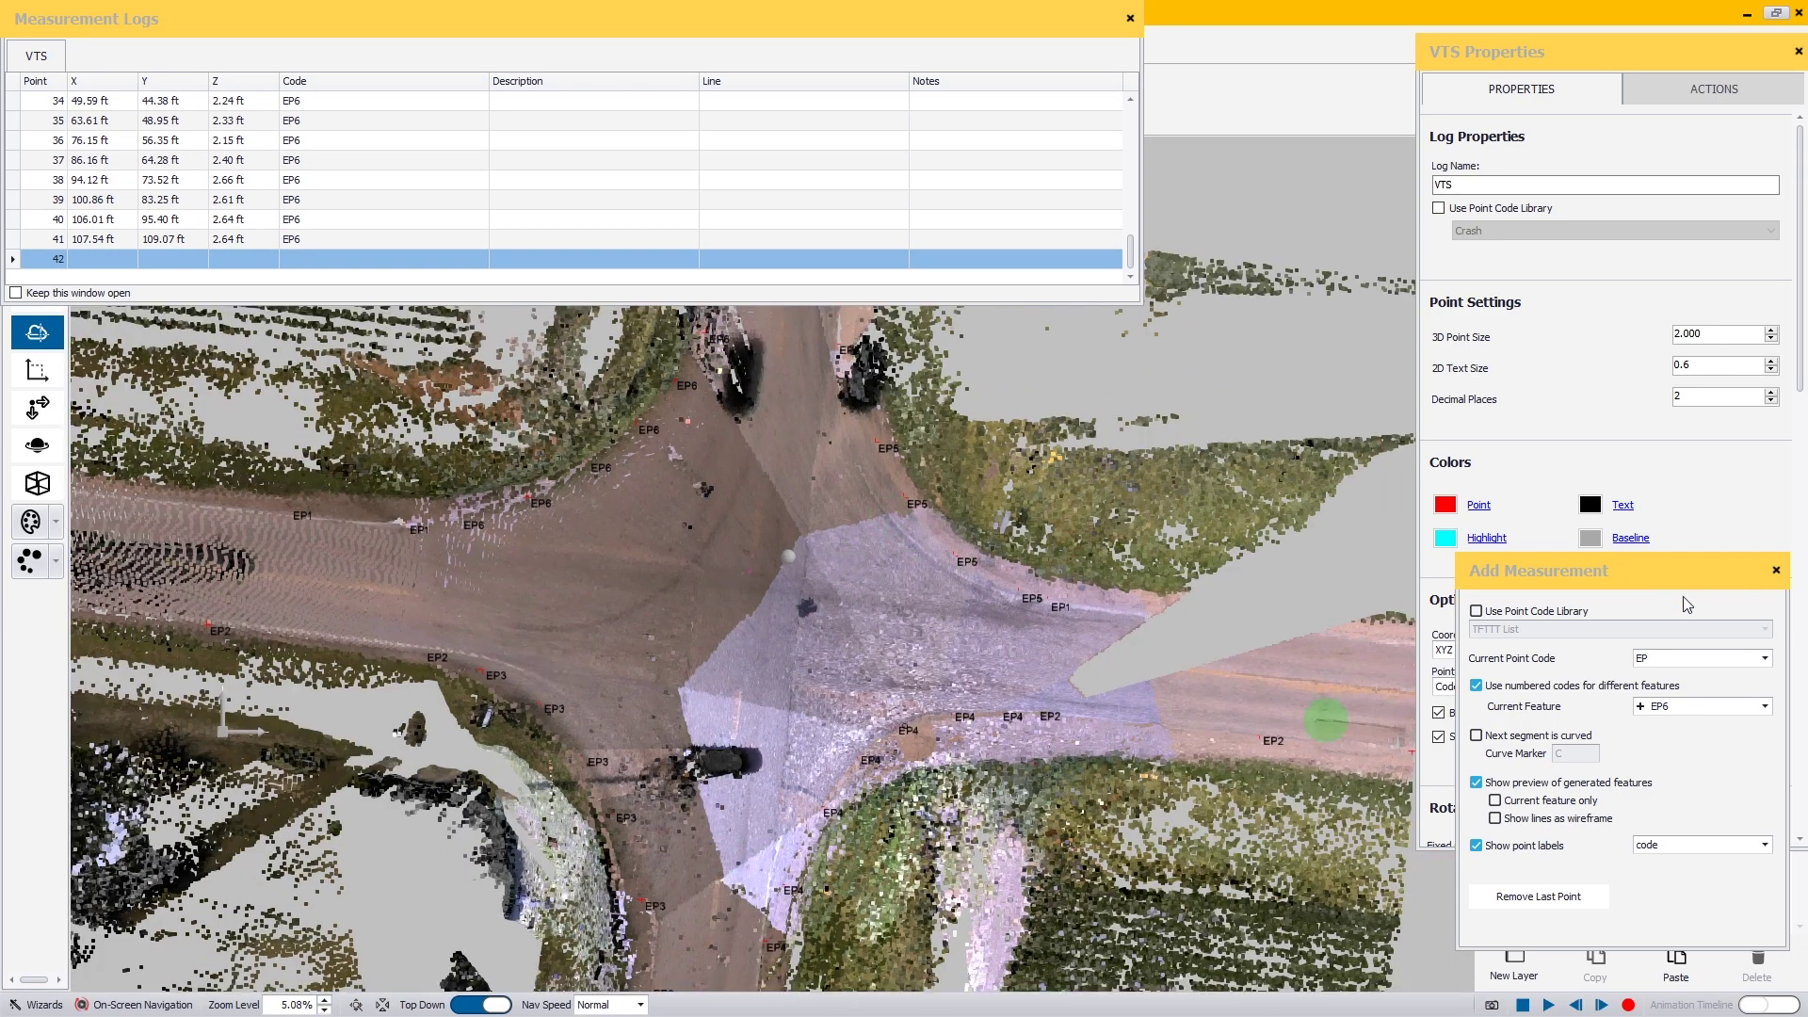
pyautogui.moveTo(1618, 64); pyautogui.dragTo(1452, 443)
pyautogui.click(1746, 258)
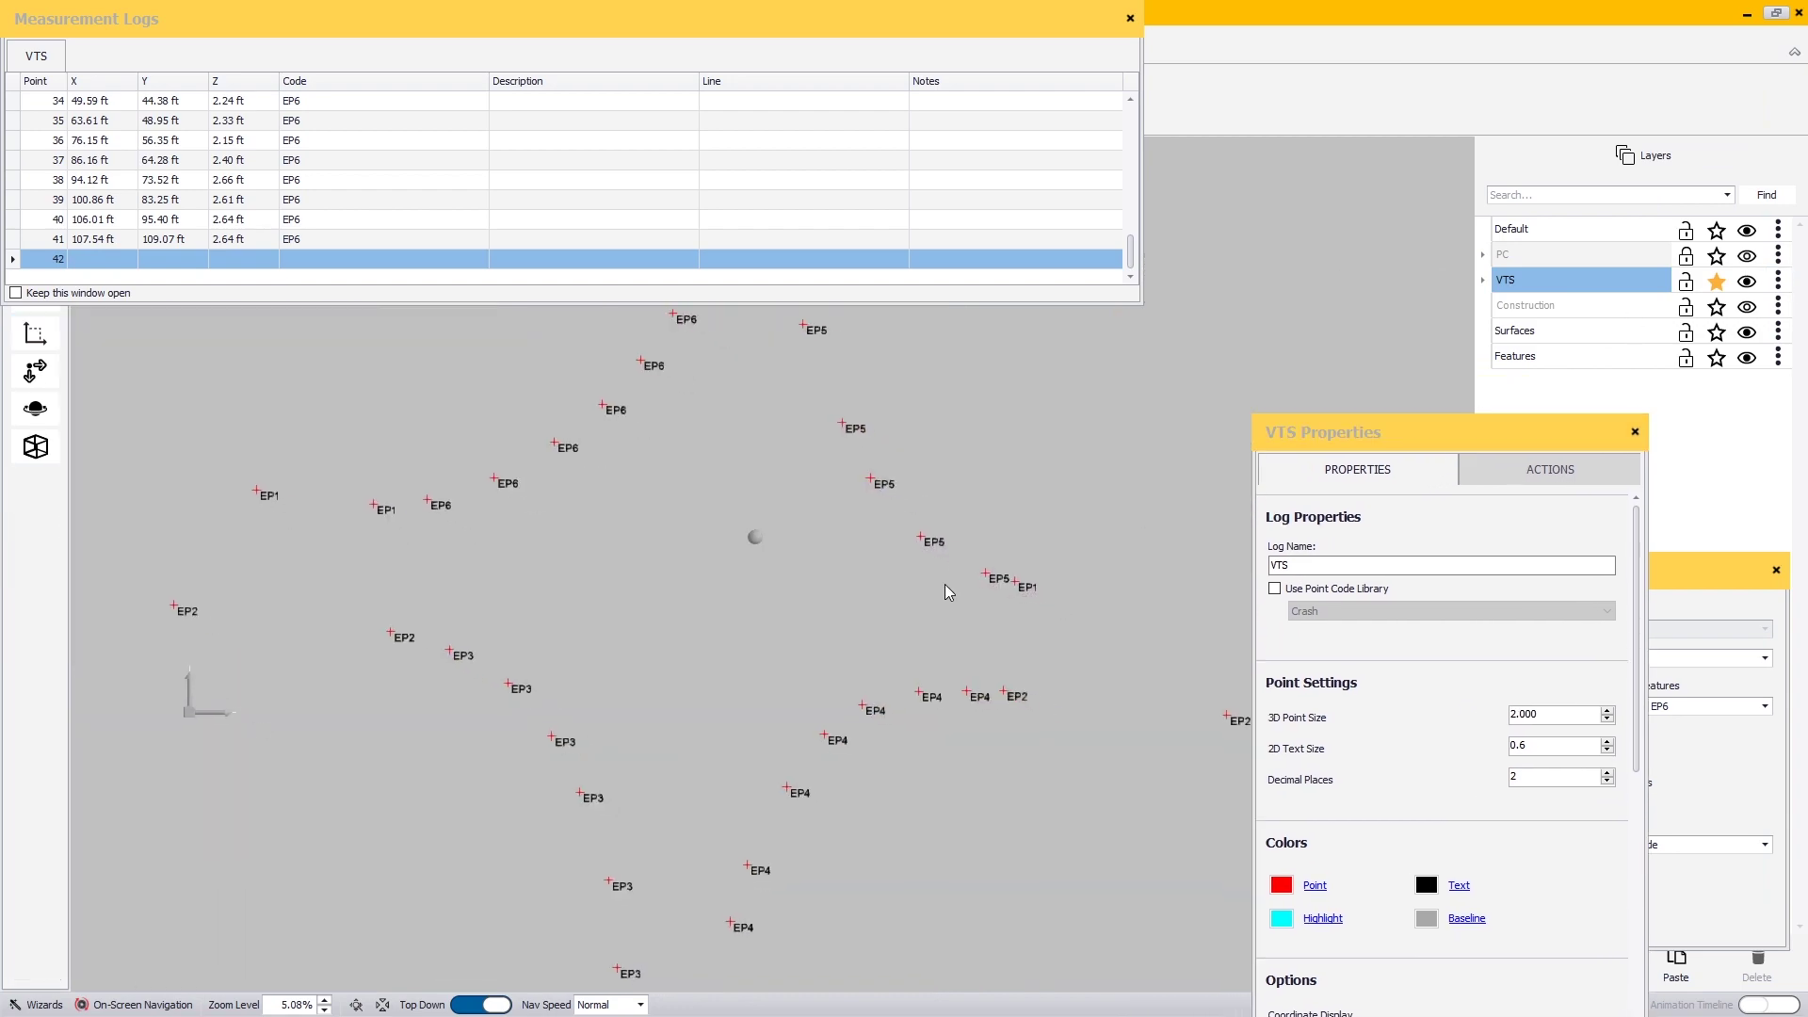
pyautogui.scroll(-5, 945, 585)
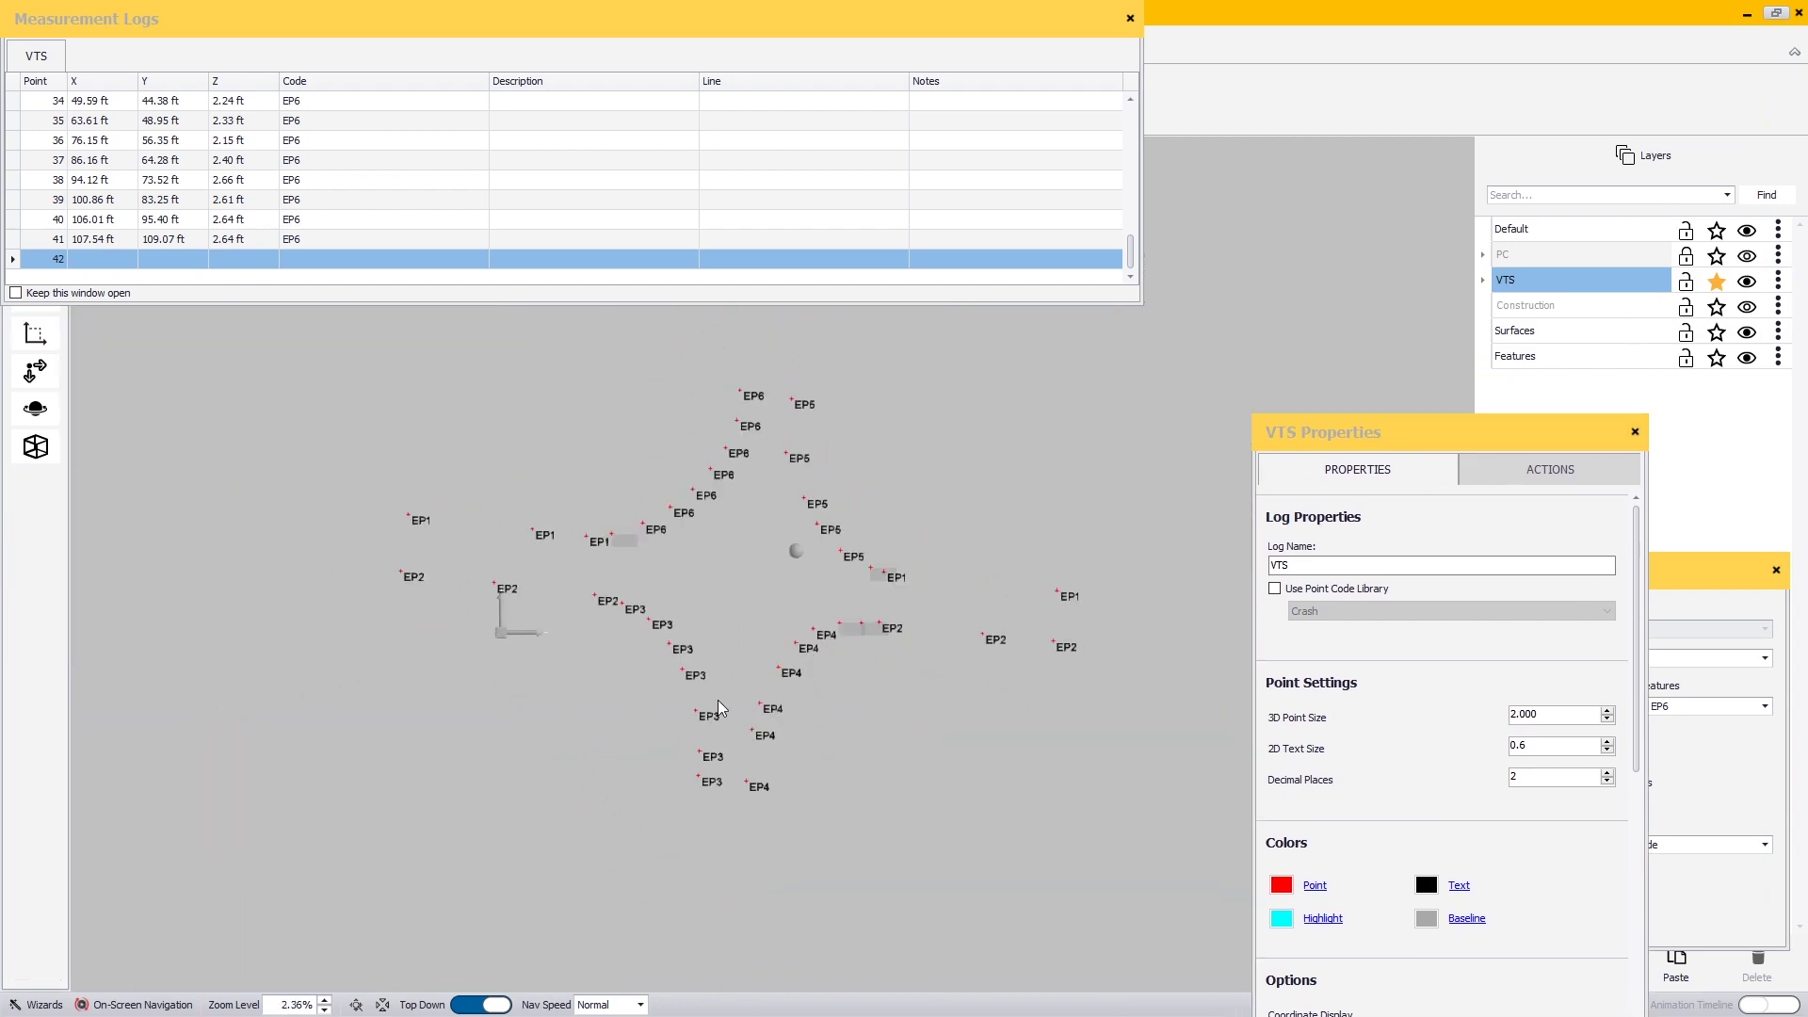
pyautogui.moveTo(769, 575); pyautogui.dragTo(720, 602, button='middle')
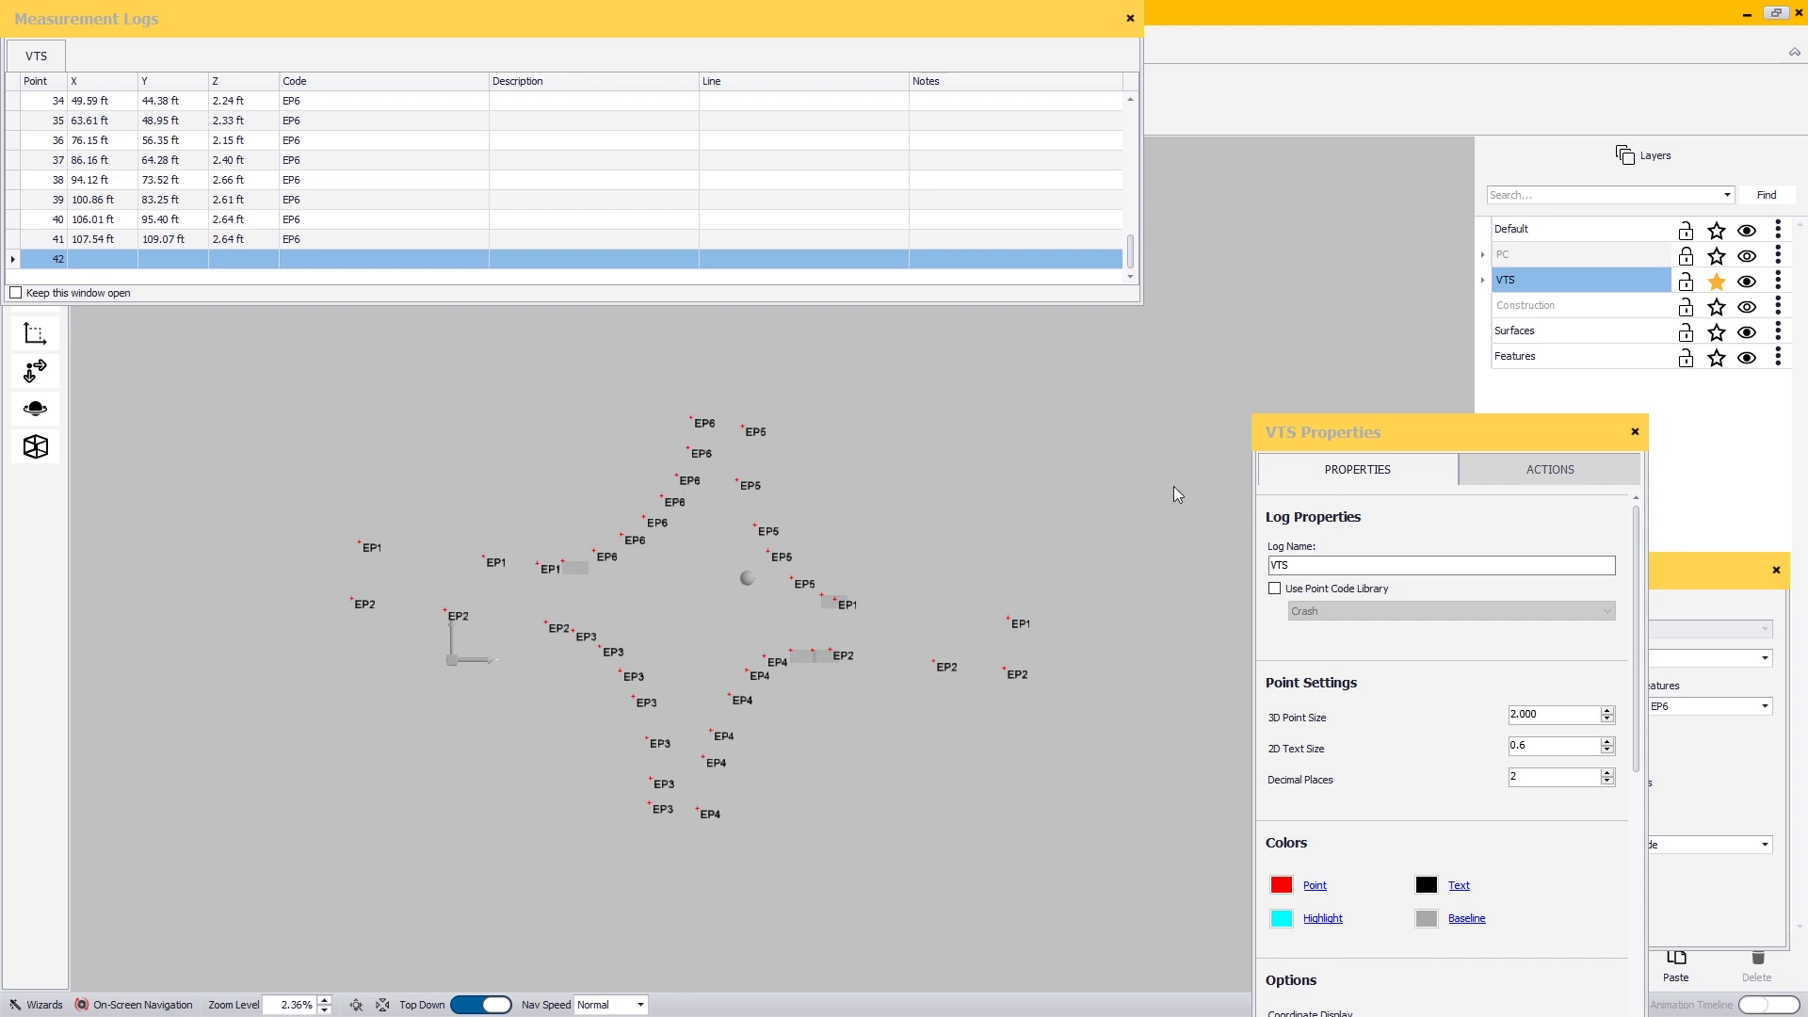
pyautogui.click(1635, 431)
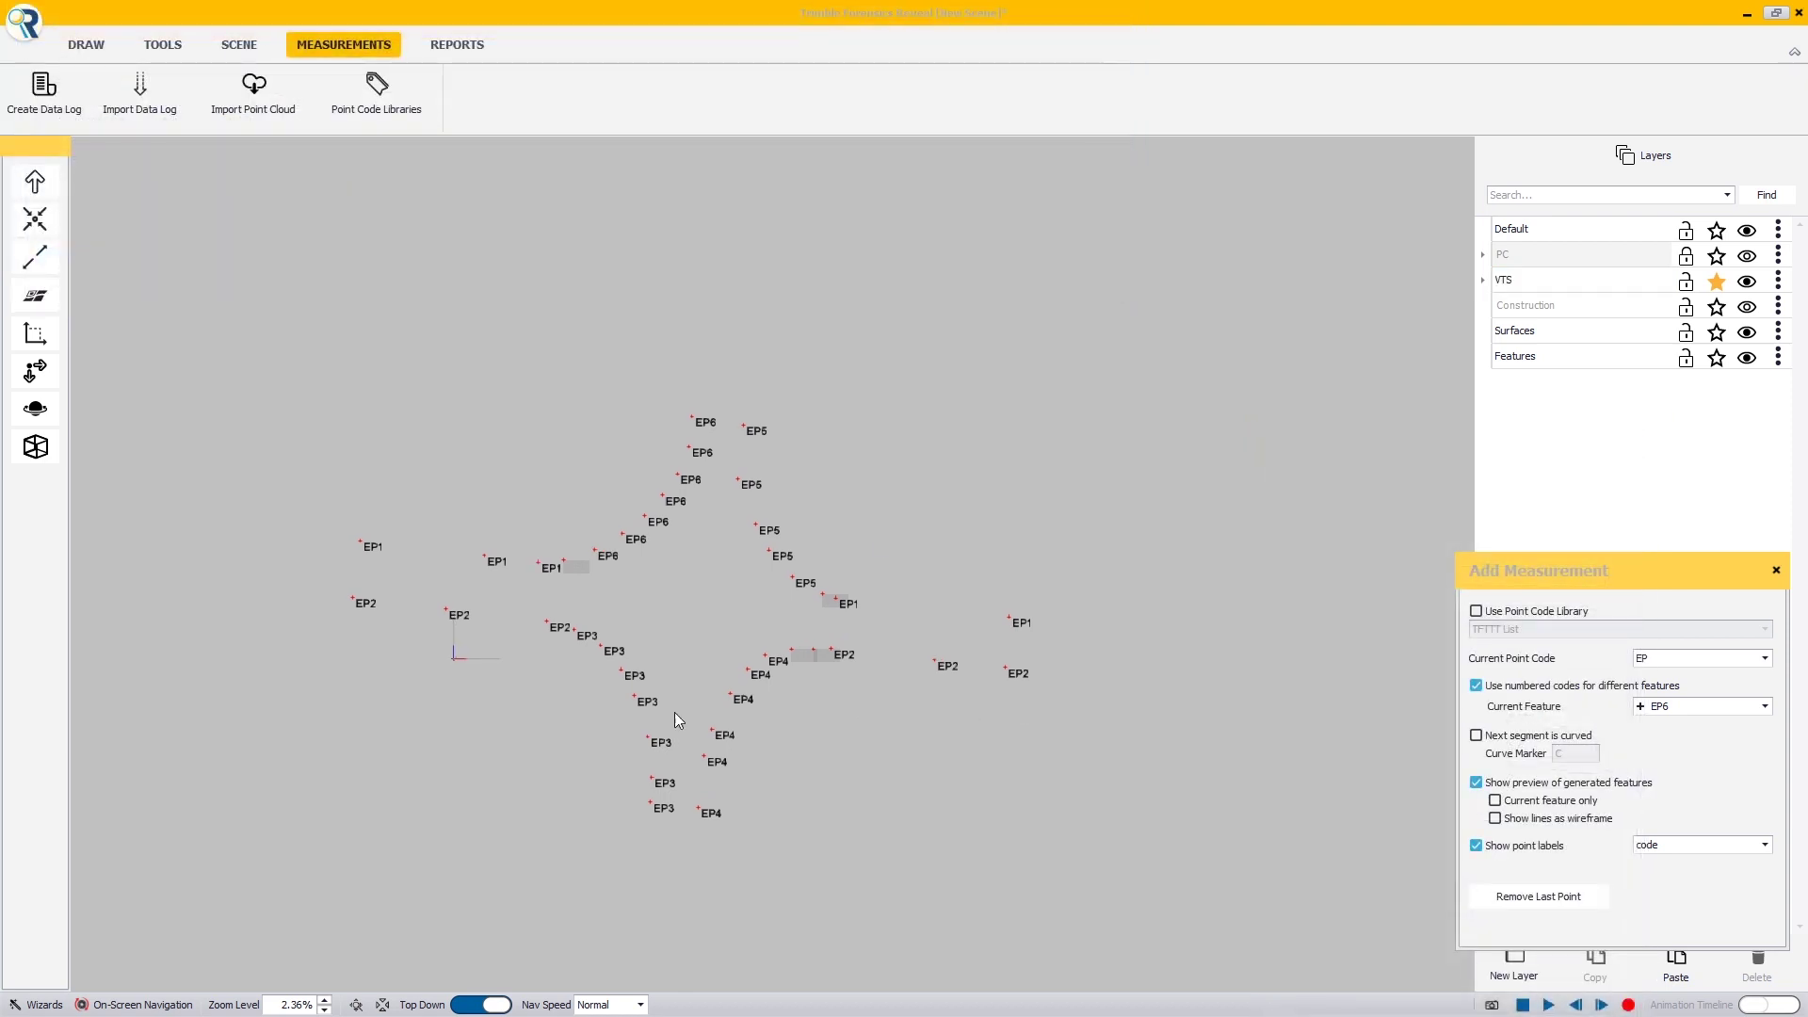
pyautogui.scroll(4, 797, 676)
# Set the current point code to CL and show the PC layer again.
pyautogui.moveTo(1657, 657); pyautogui.dragTo(1571, 660)
pyautogui.write('CL')
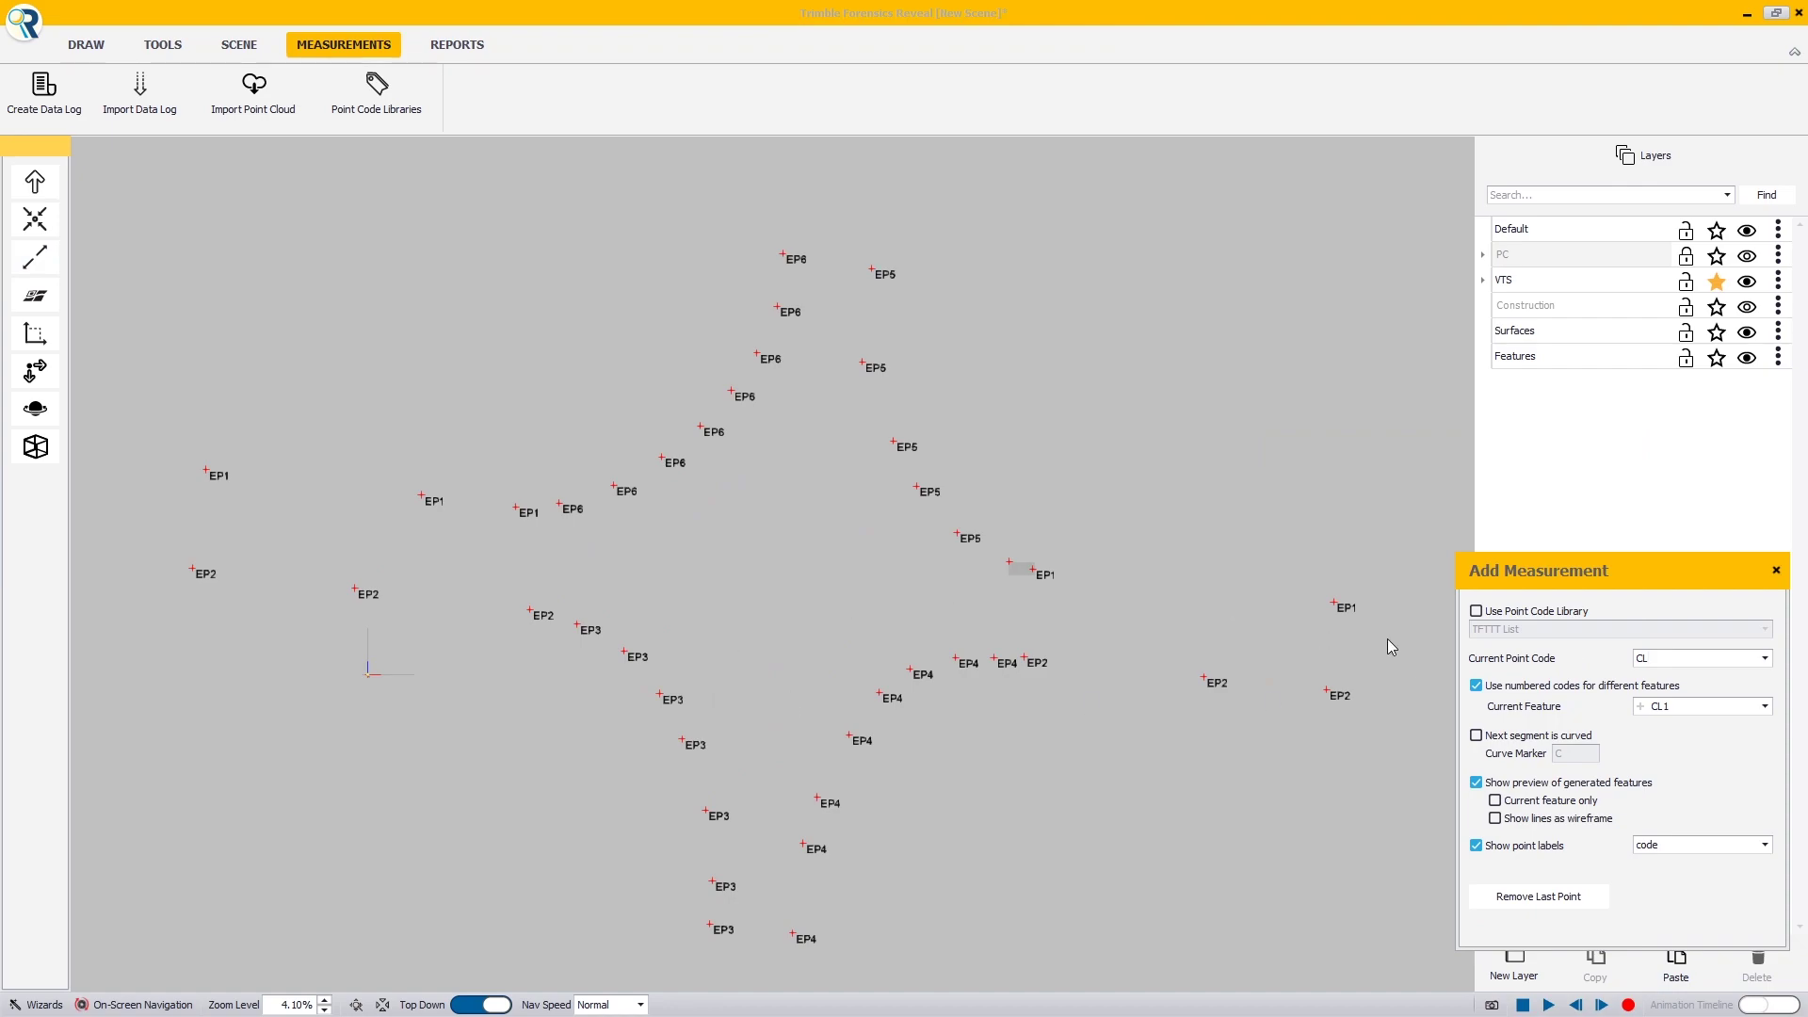
pyautogui.click(1777, 255)
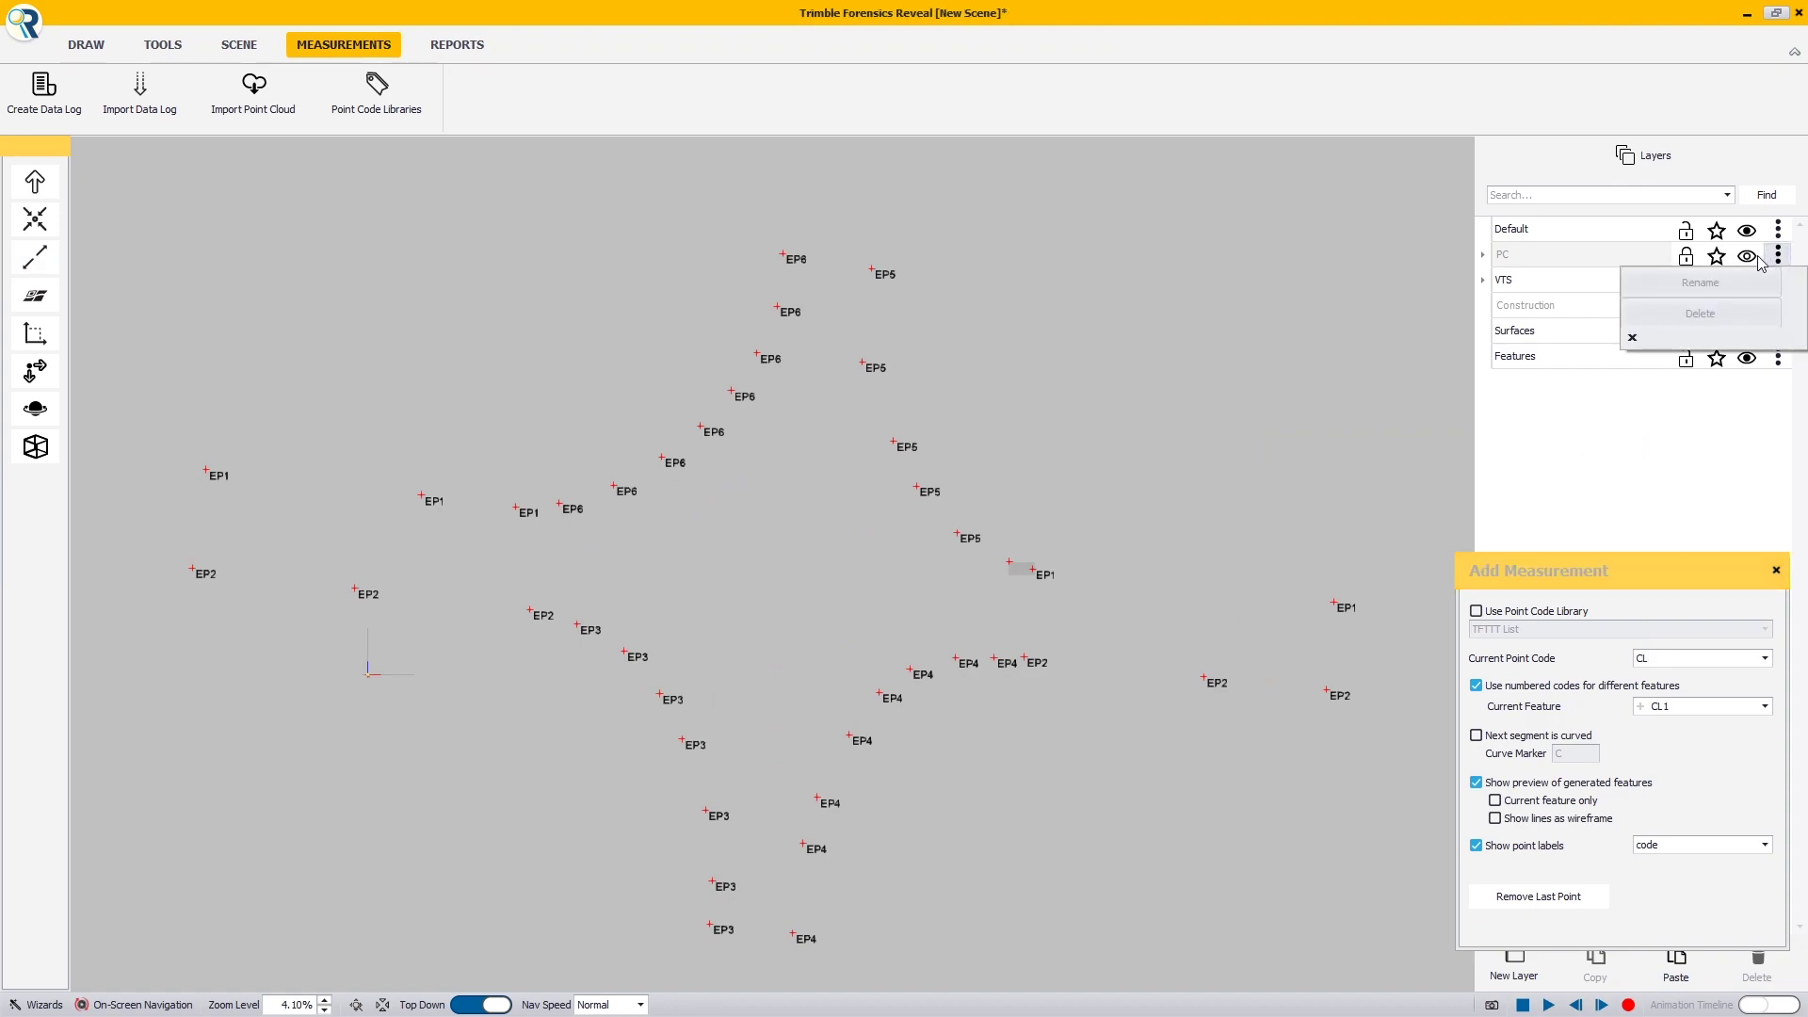
pyautogui.click(1750, 258)
# Measure four CL1 points along the east-west road's centerline, from the western cloud boundary across the intersection to the eastern boundary.
pyautogui.scroll(3, 822, 536)
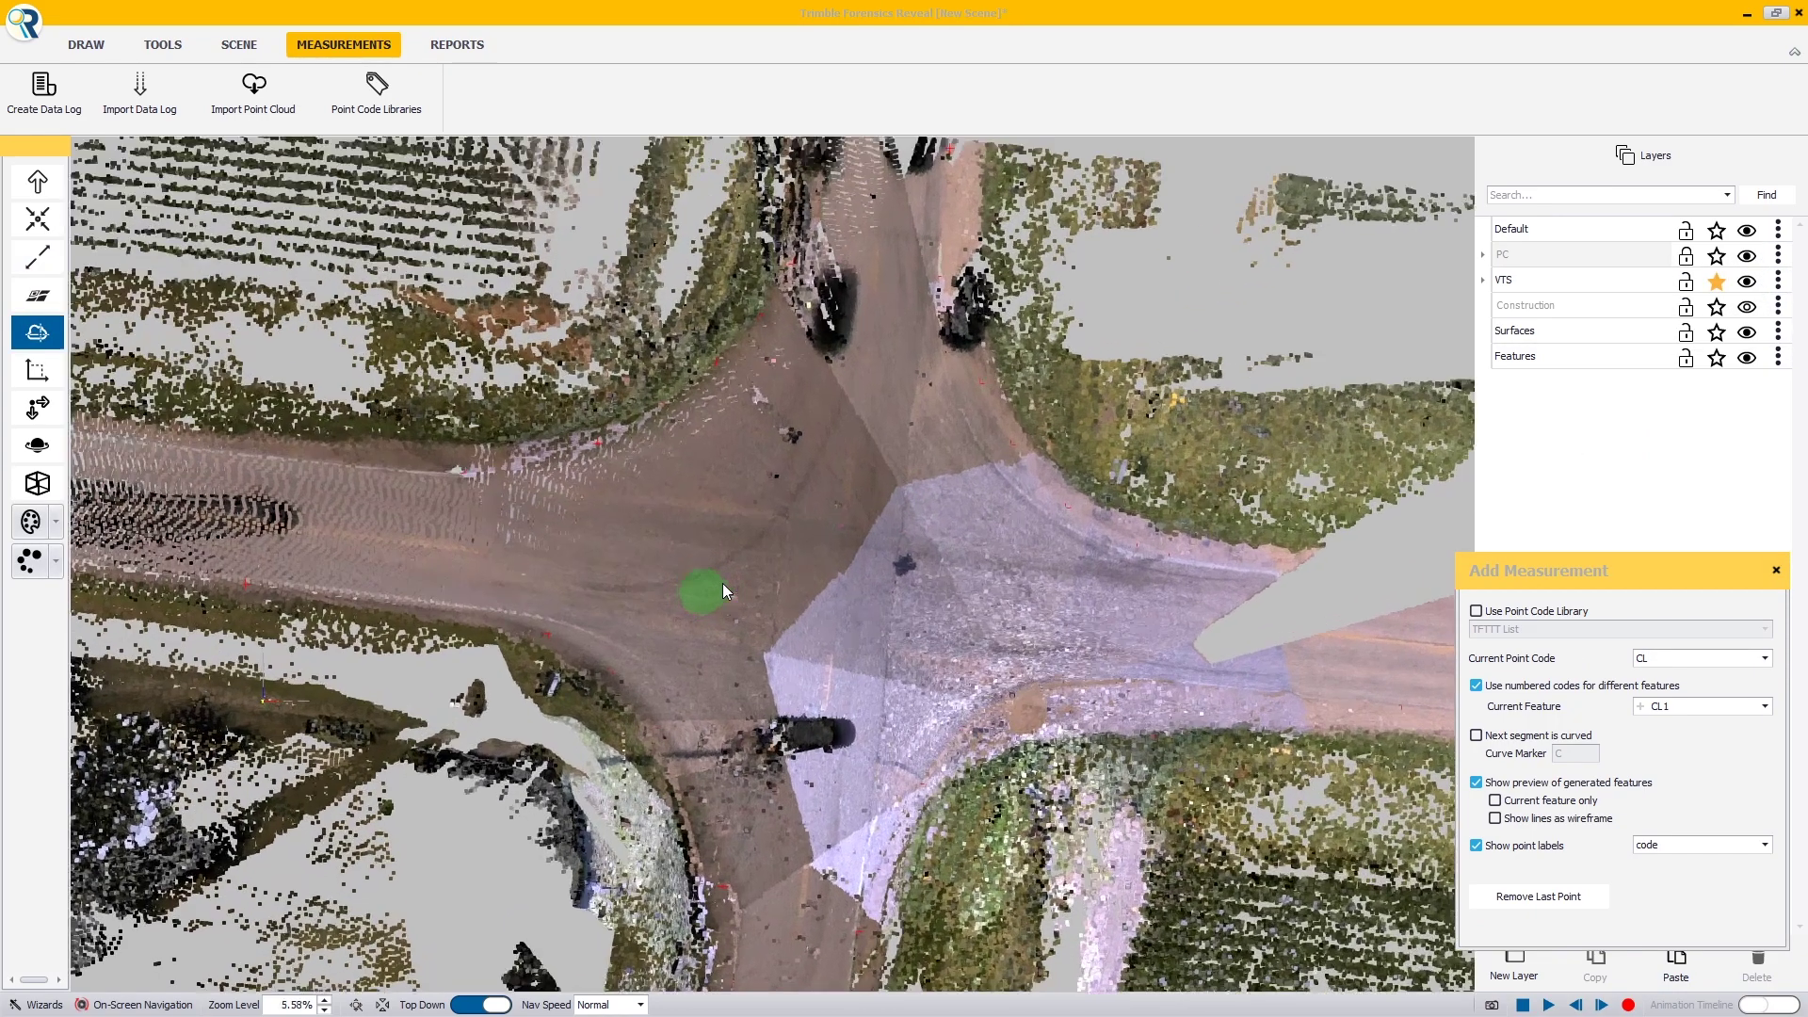
pyautogui.scroll(-2, 931, 633)
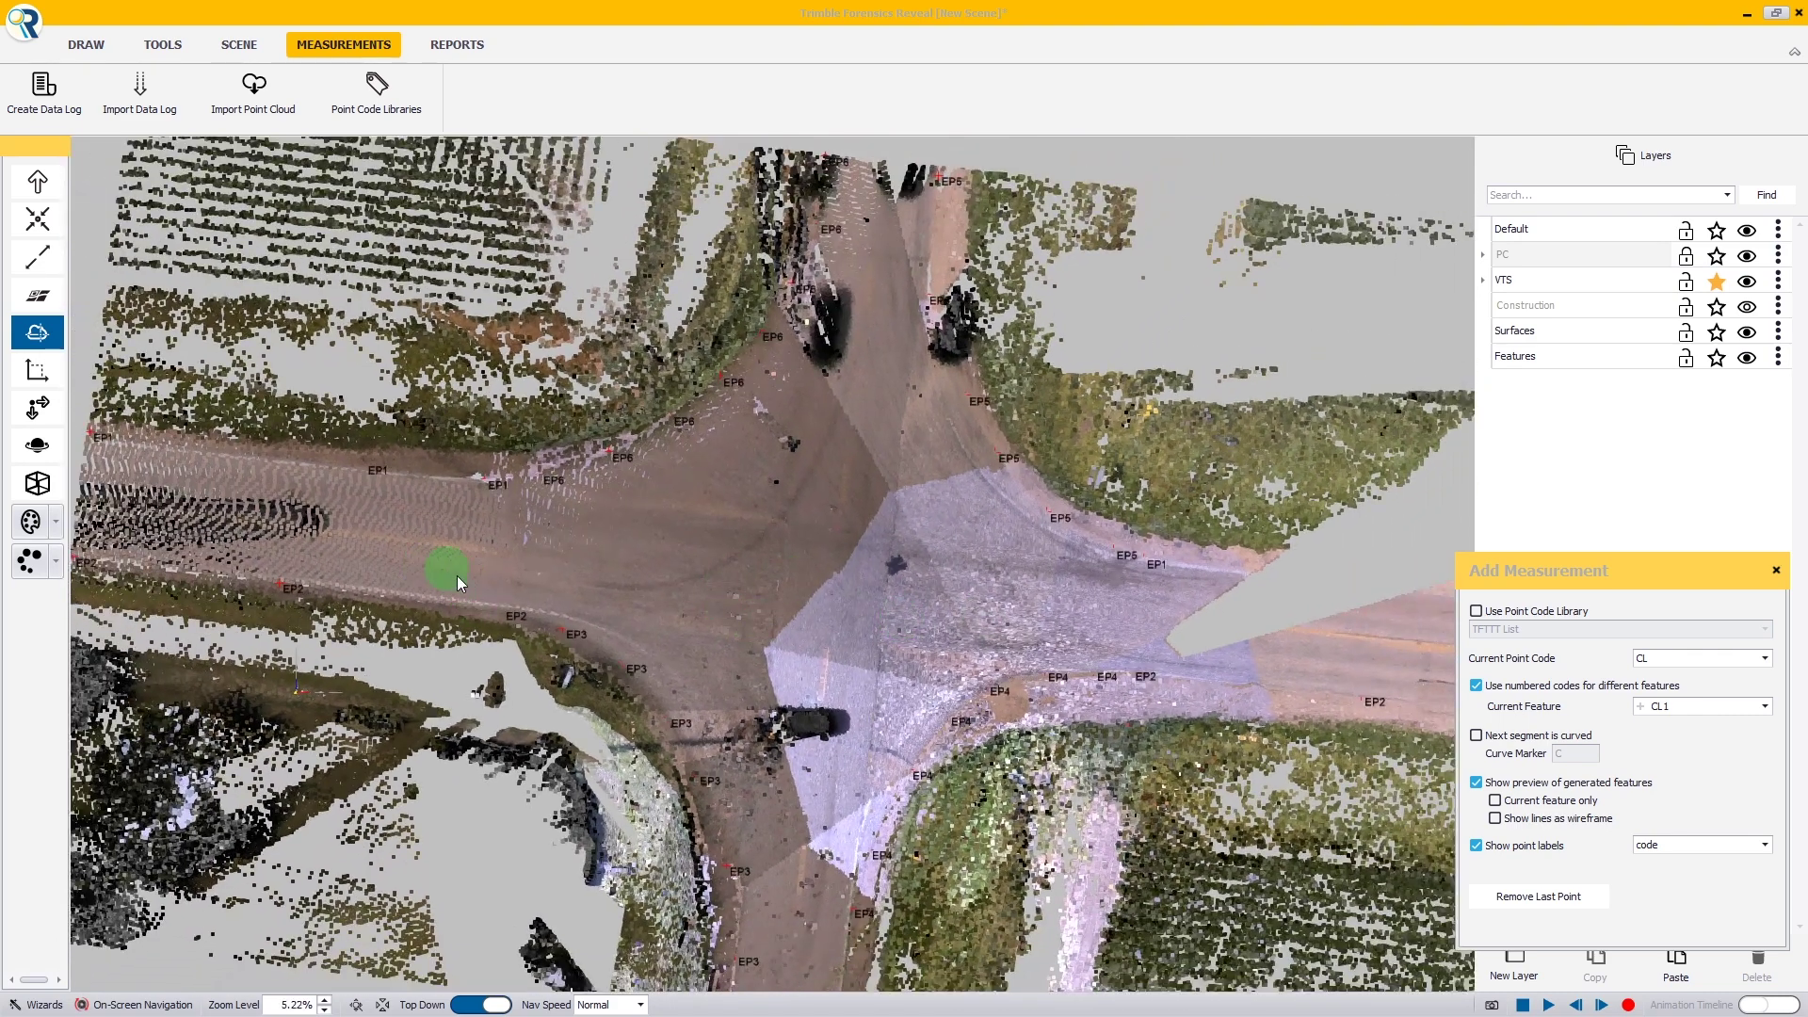
pyautogui.moveTo(456, 574); pyautogui.dragTo(532, 577)
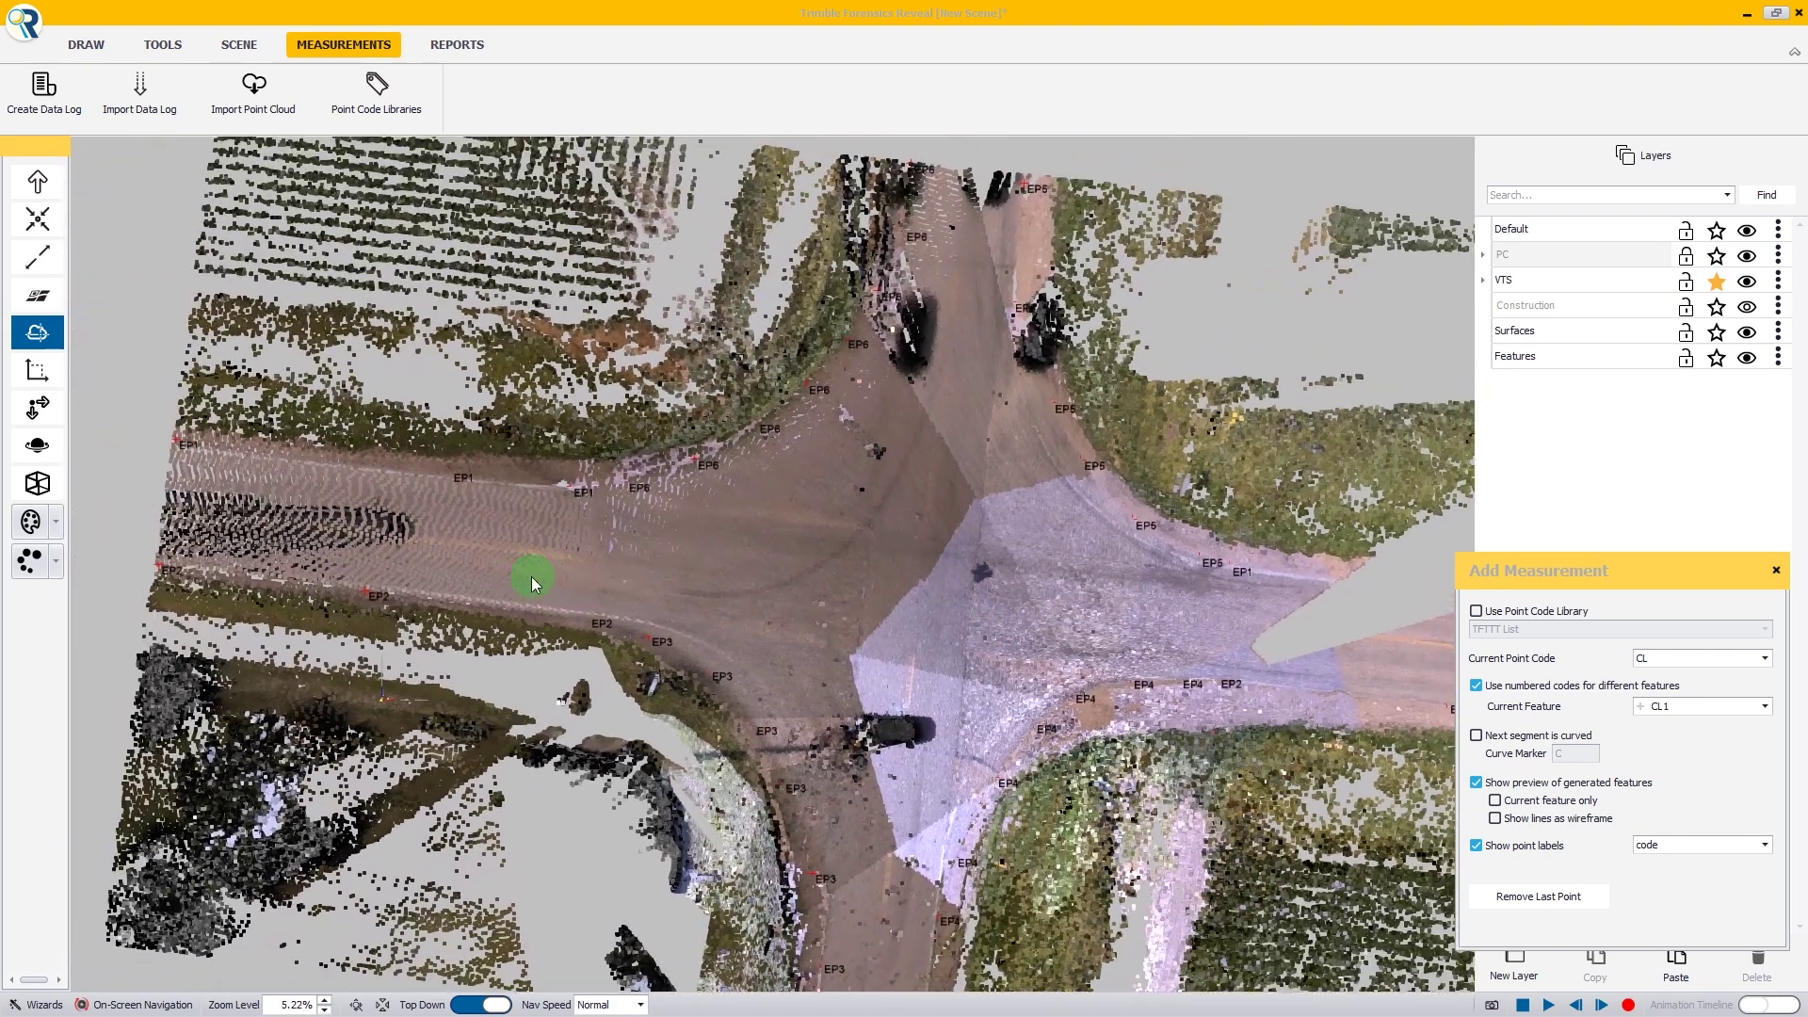
pyautogui.scroll(-1, 392, 565)
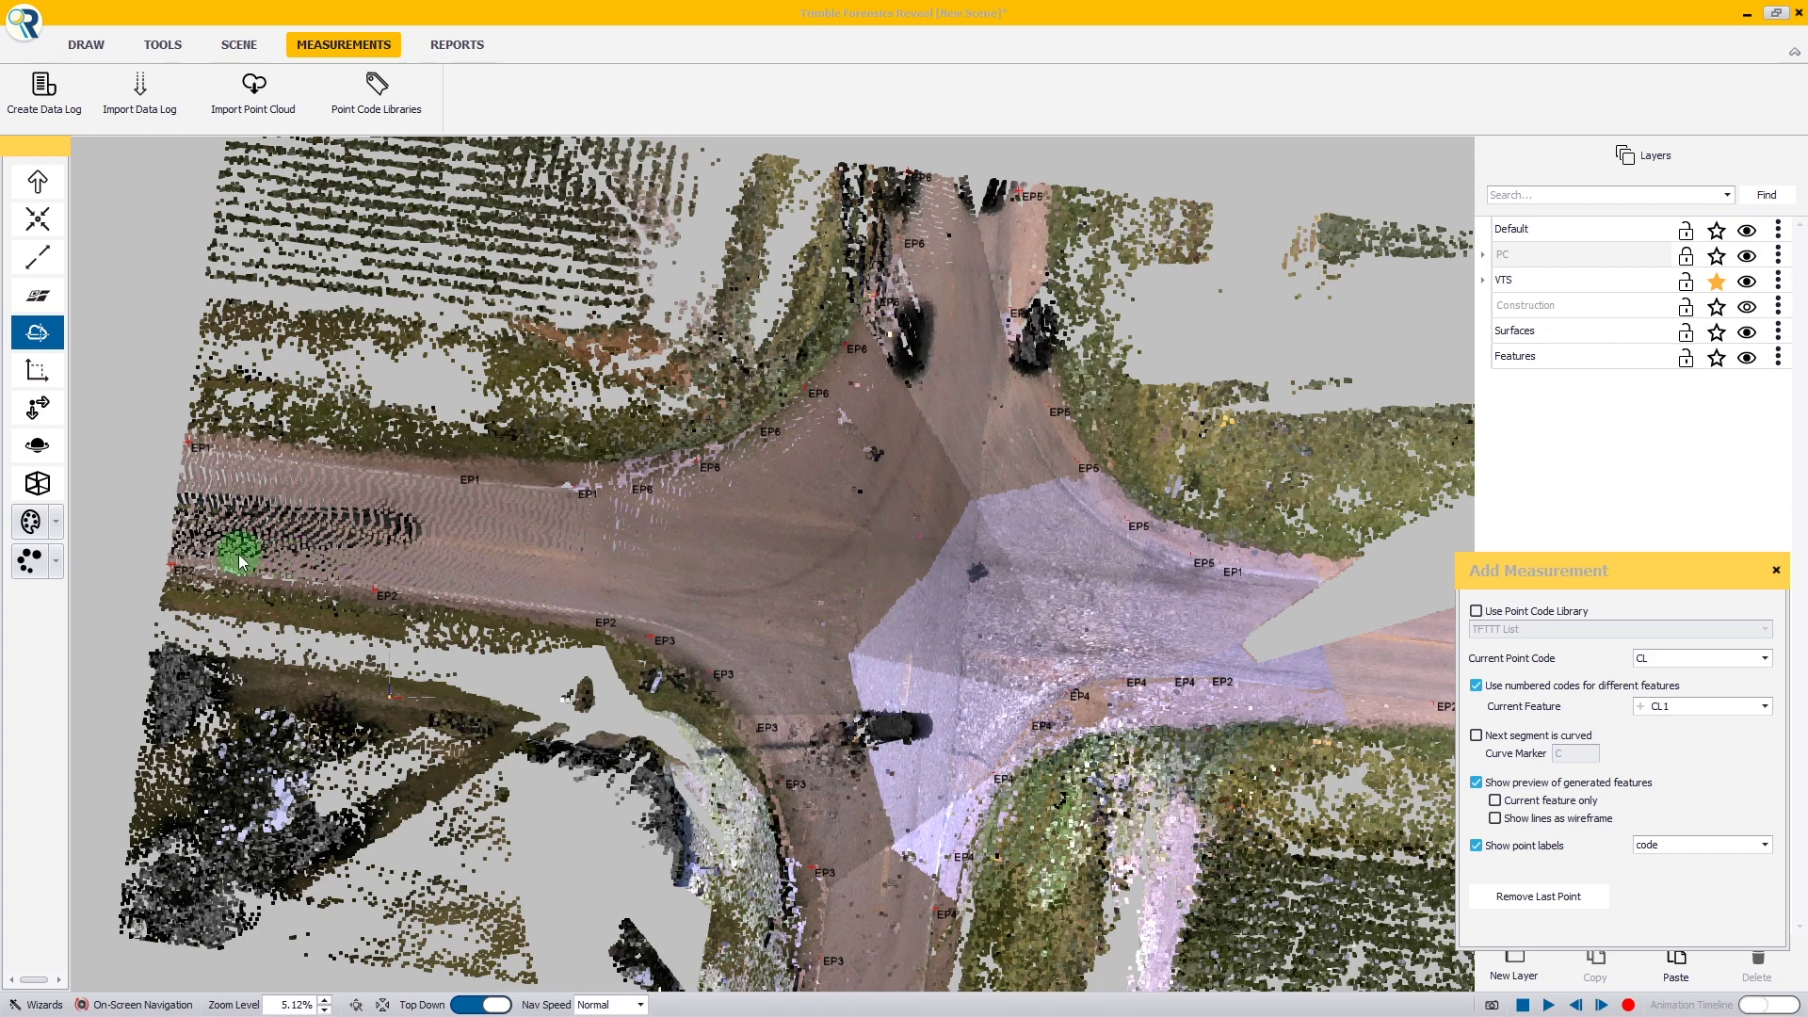
pyautogui.click(177, 510)
pyautogui.click(588, 562)
pyautogui.scroll(-1, 589, 555)
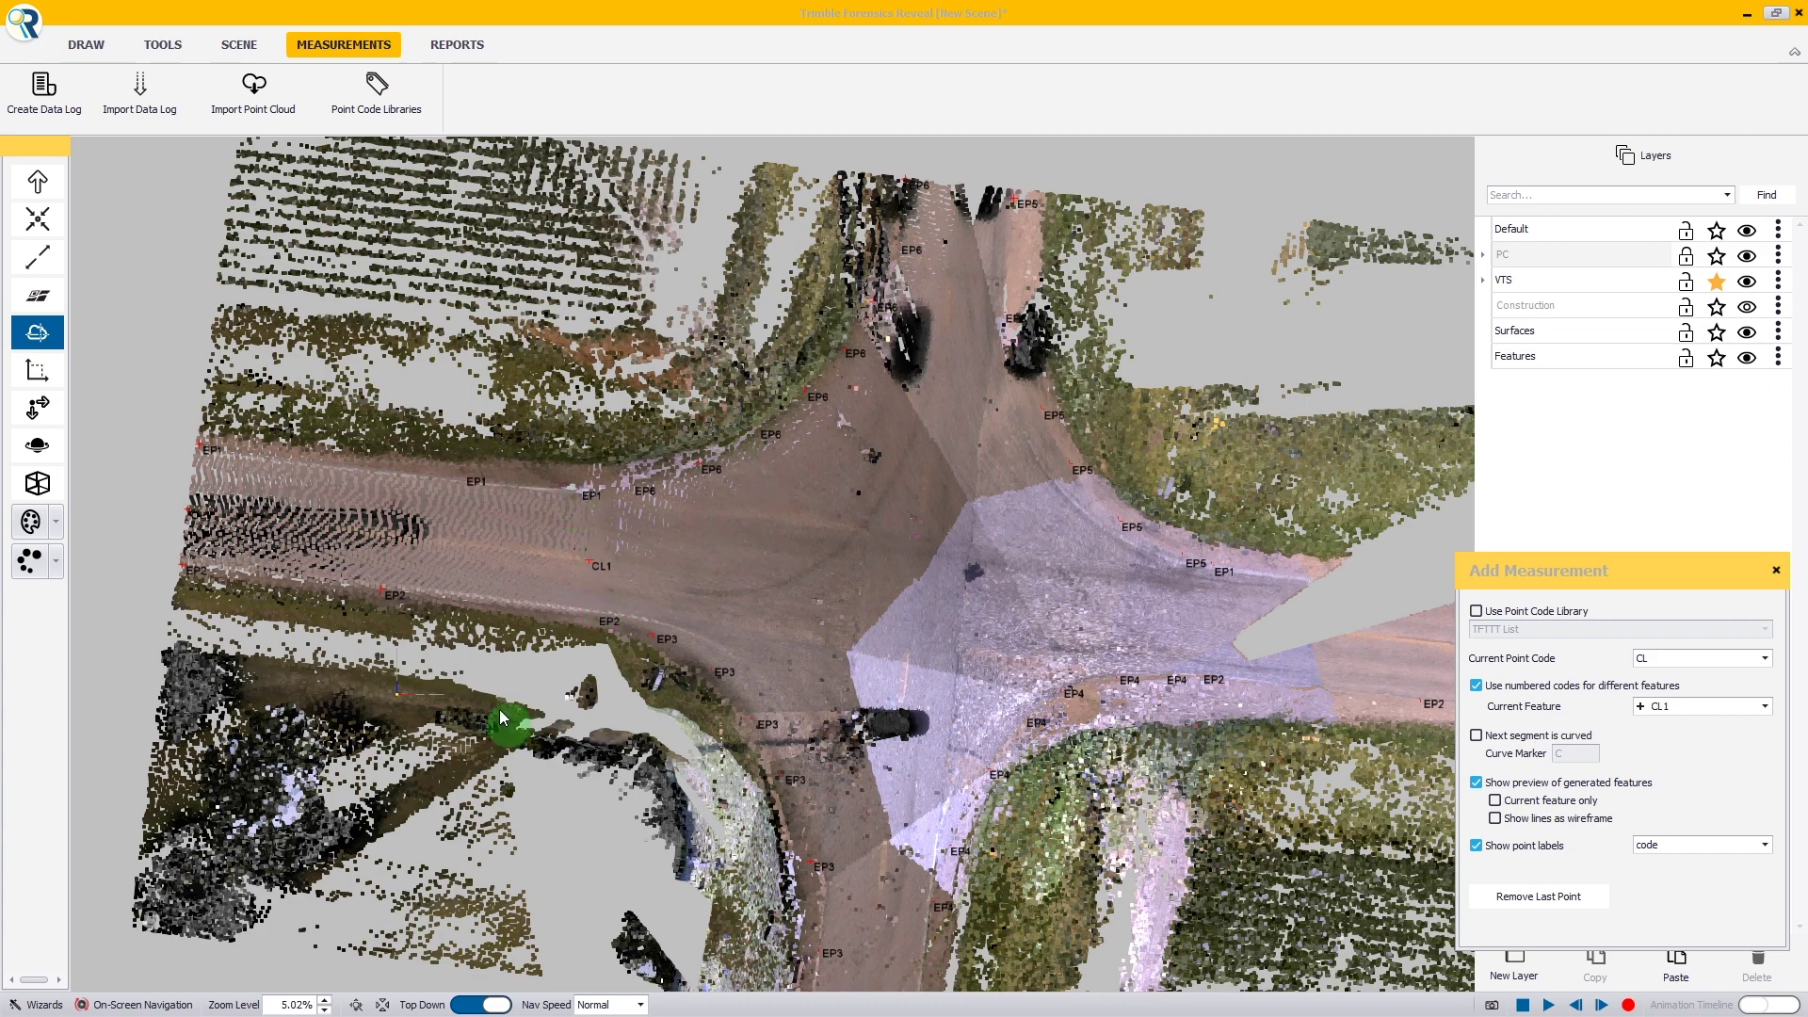
pyautogui.moveTo(1216, 623); pyautogui.dragTo(807, 583, button='middle')
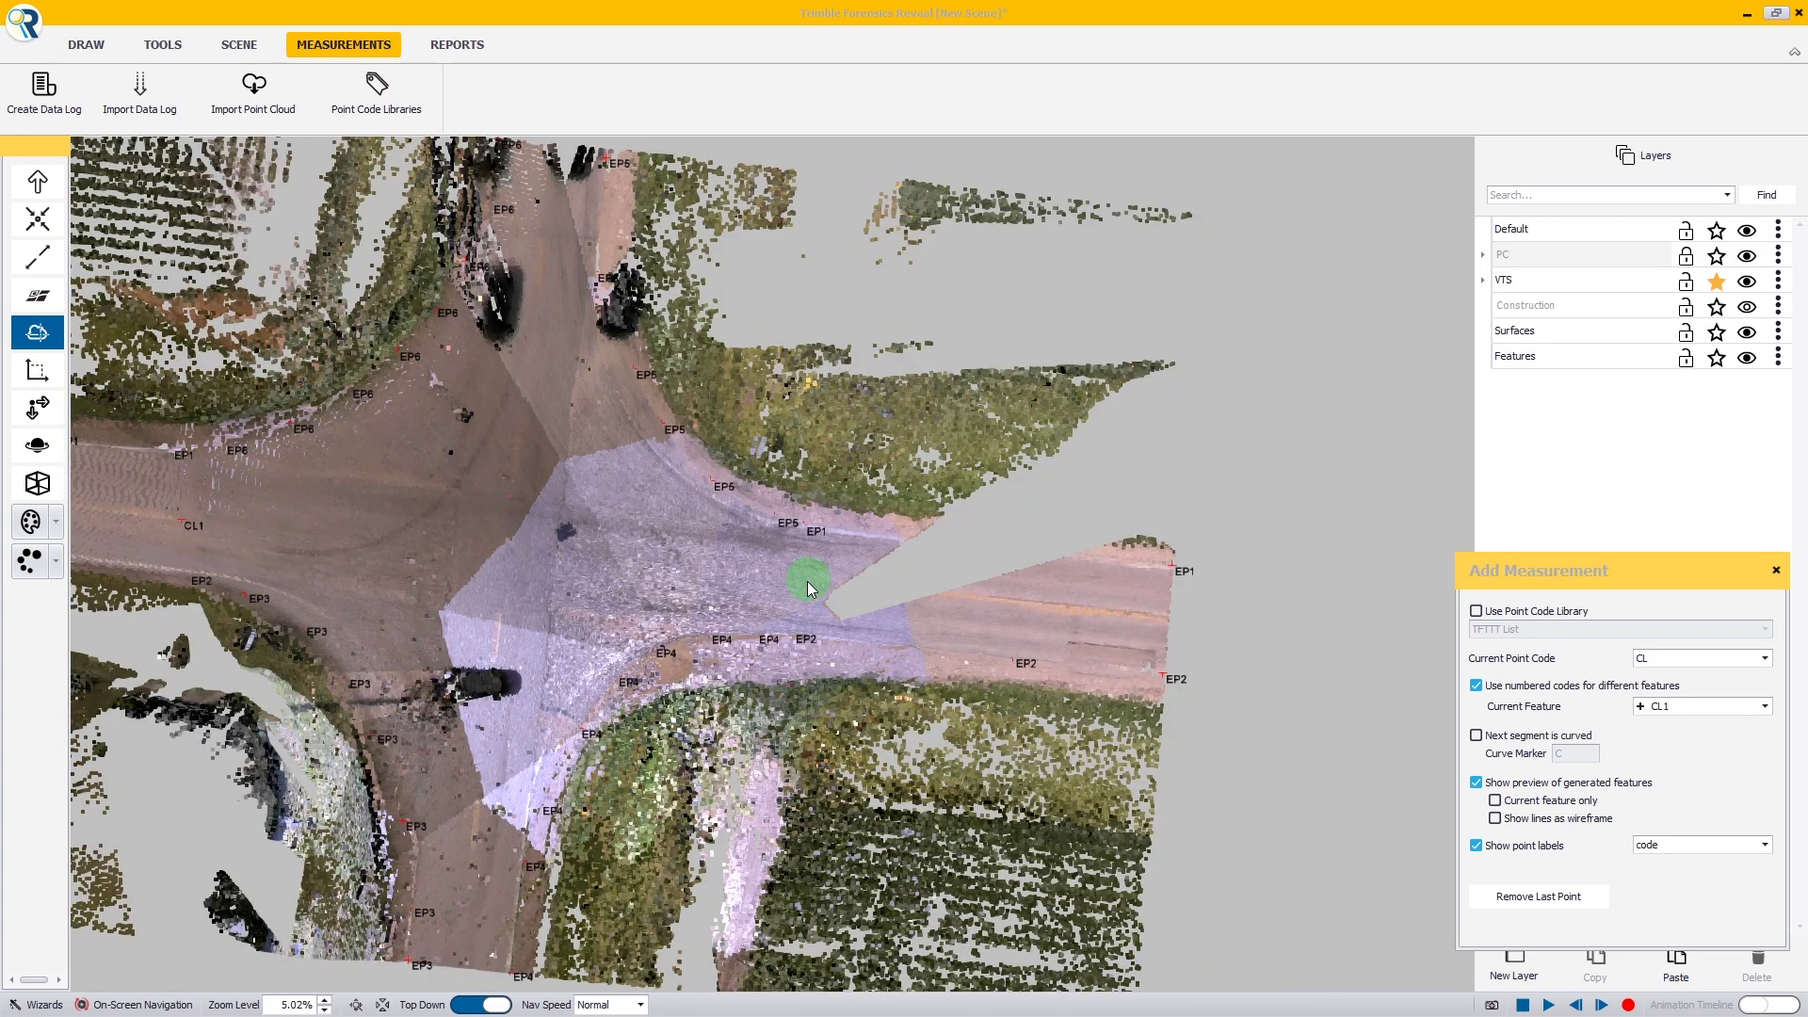
pyautogui.click(807, 580)
pyautogui.click(1167, 618)
# Start feature CL2, measure points up the southern leg's centerline and across the intersection, and end the measurement session.
pyautogui.click(1640, 706)
pyautogui.moveTo(613, 778); pyautogui.dragTo(624, 763, button='middle')
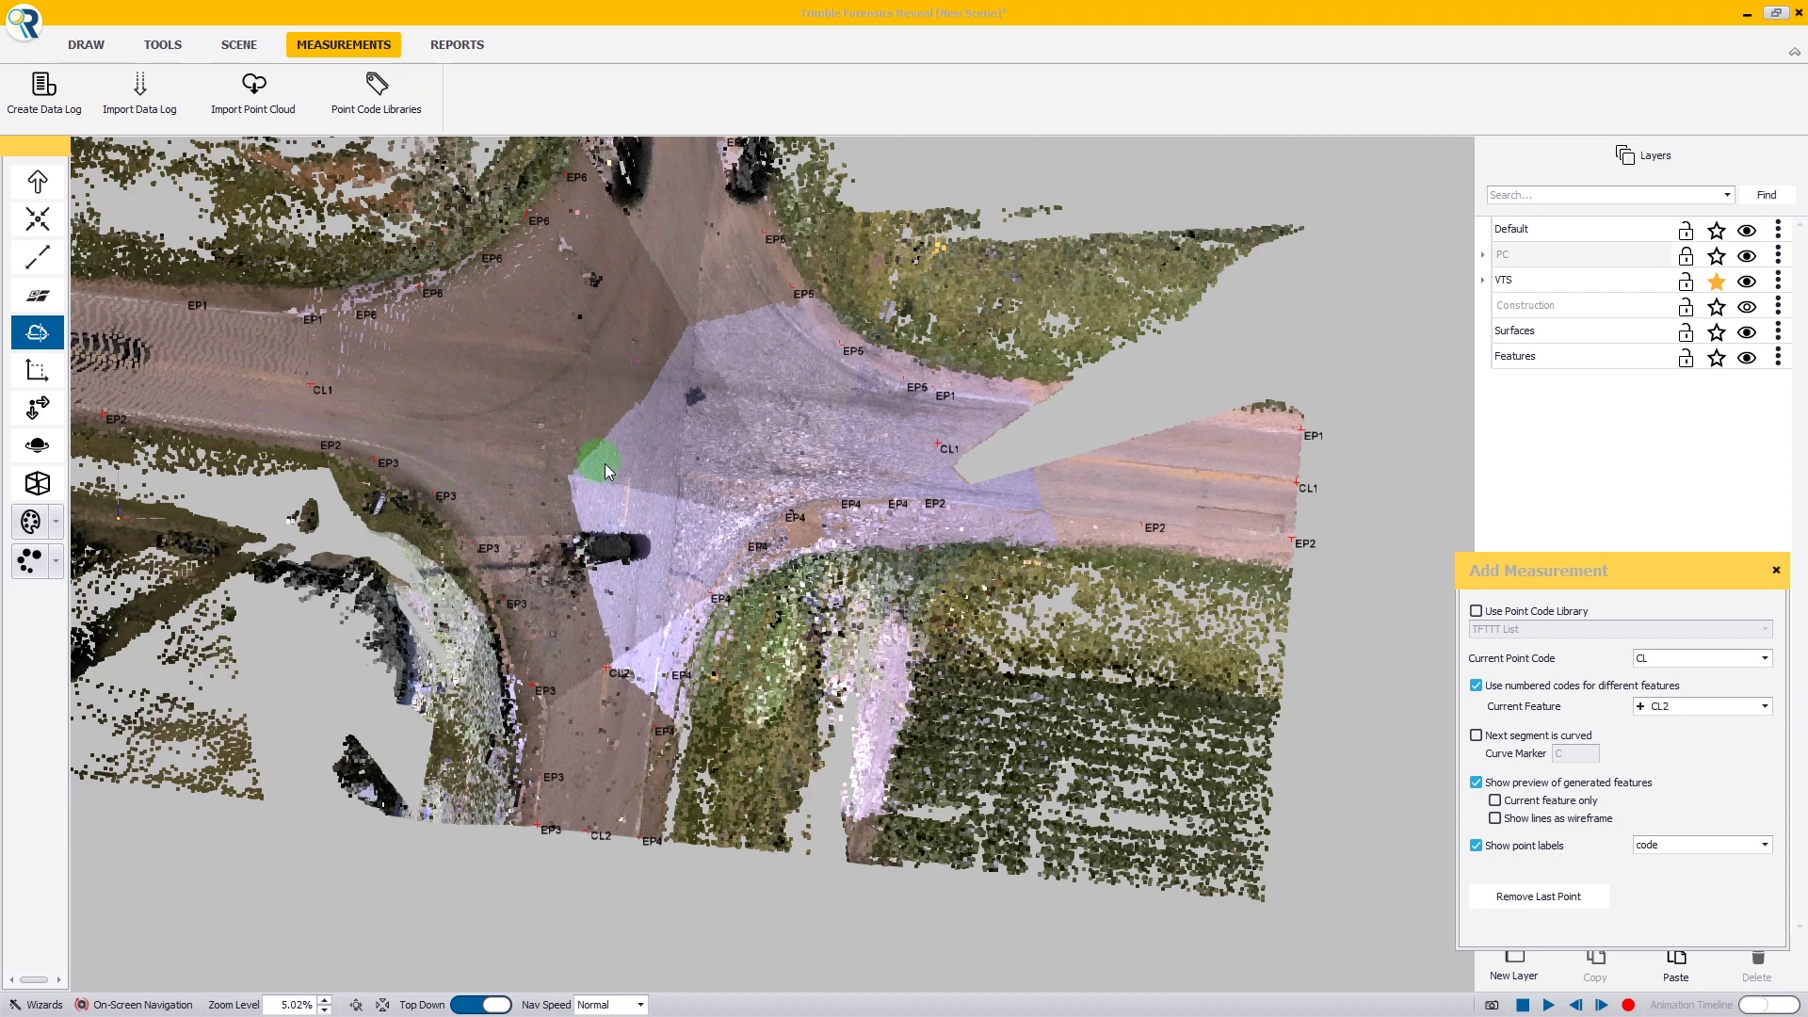
pyautogui.scroll(1, 625, 479)
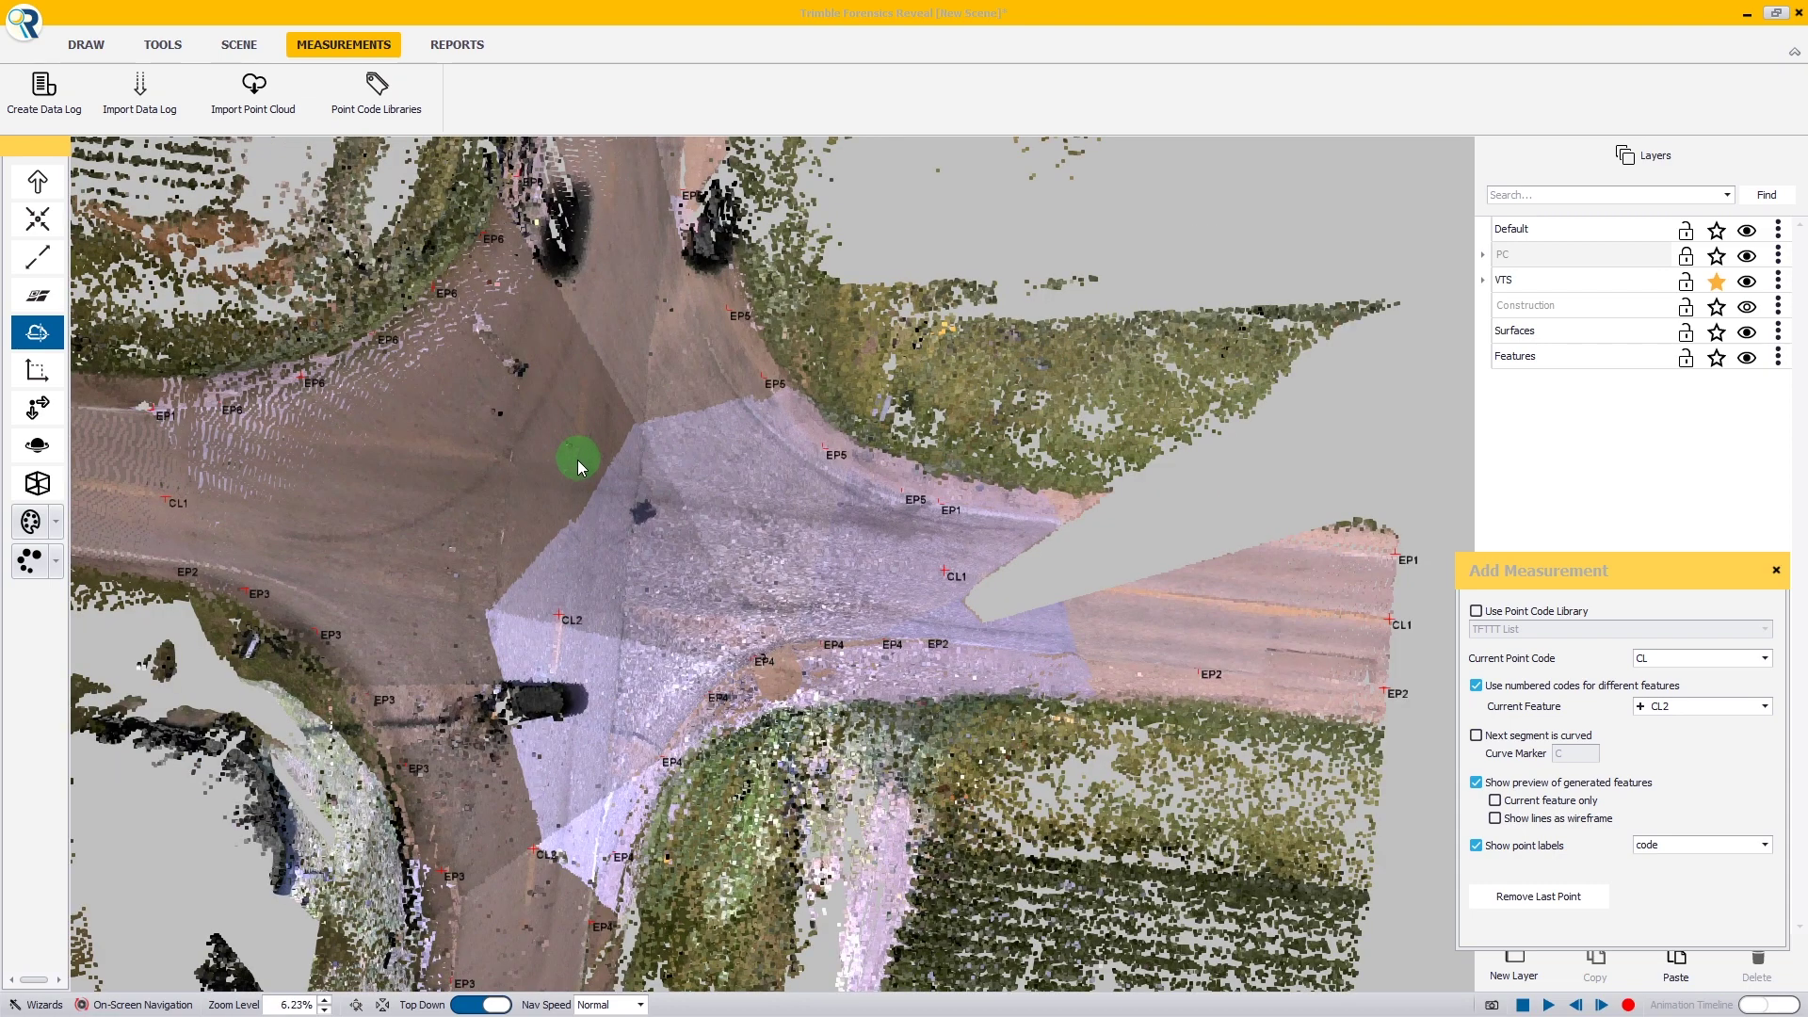
pyautogui.scroll(-3, 833, 603)
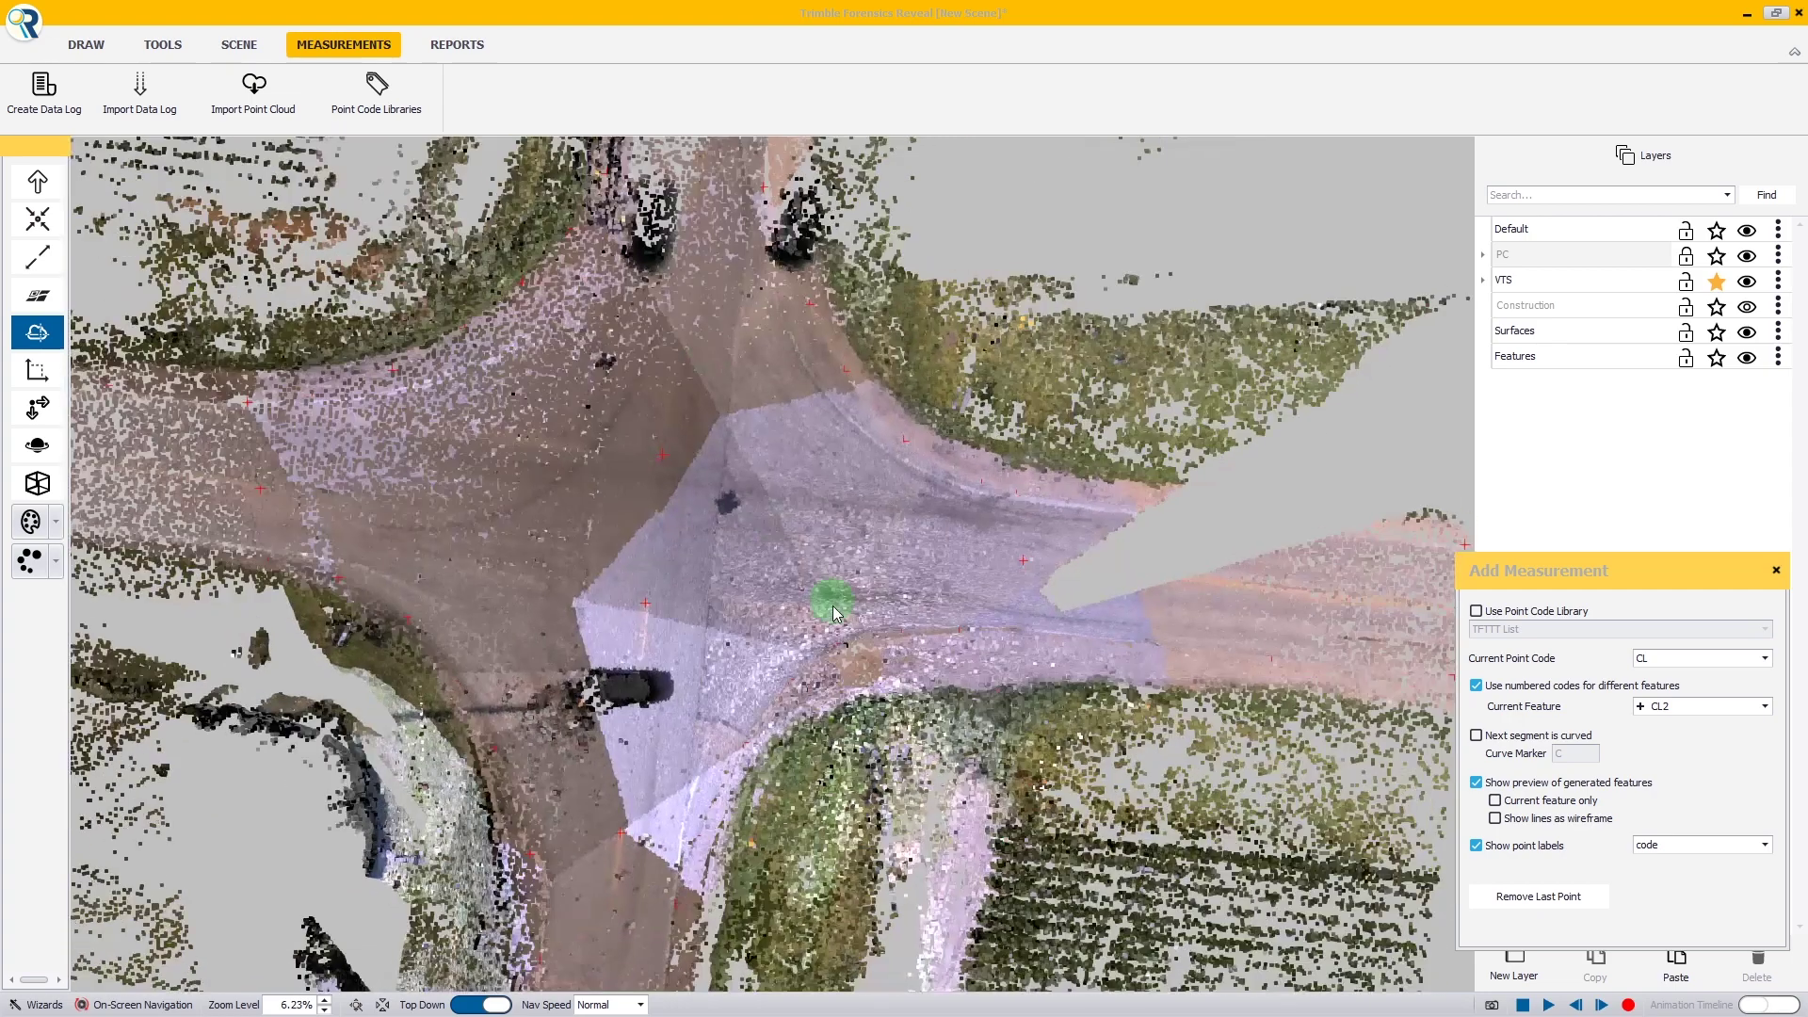
pyautogui.moveTo(701, 630); pyautogui.dragTo(753, 627, button='middle')
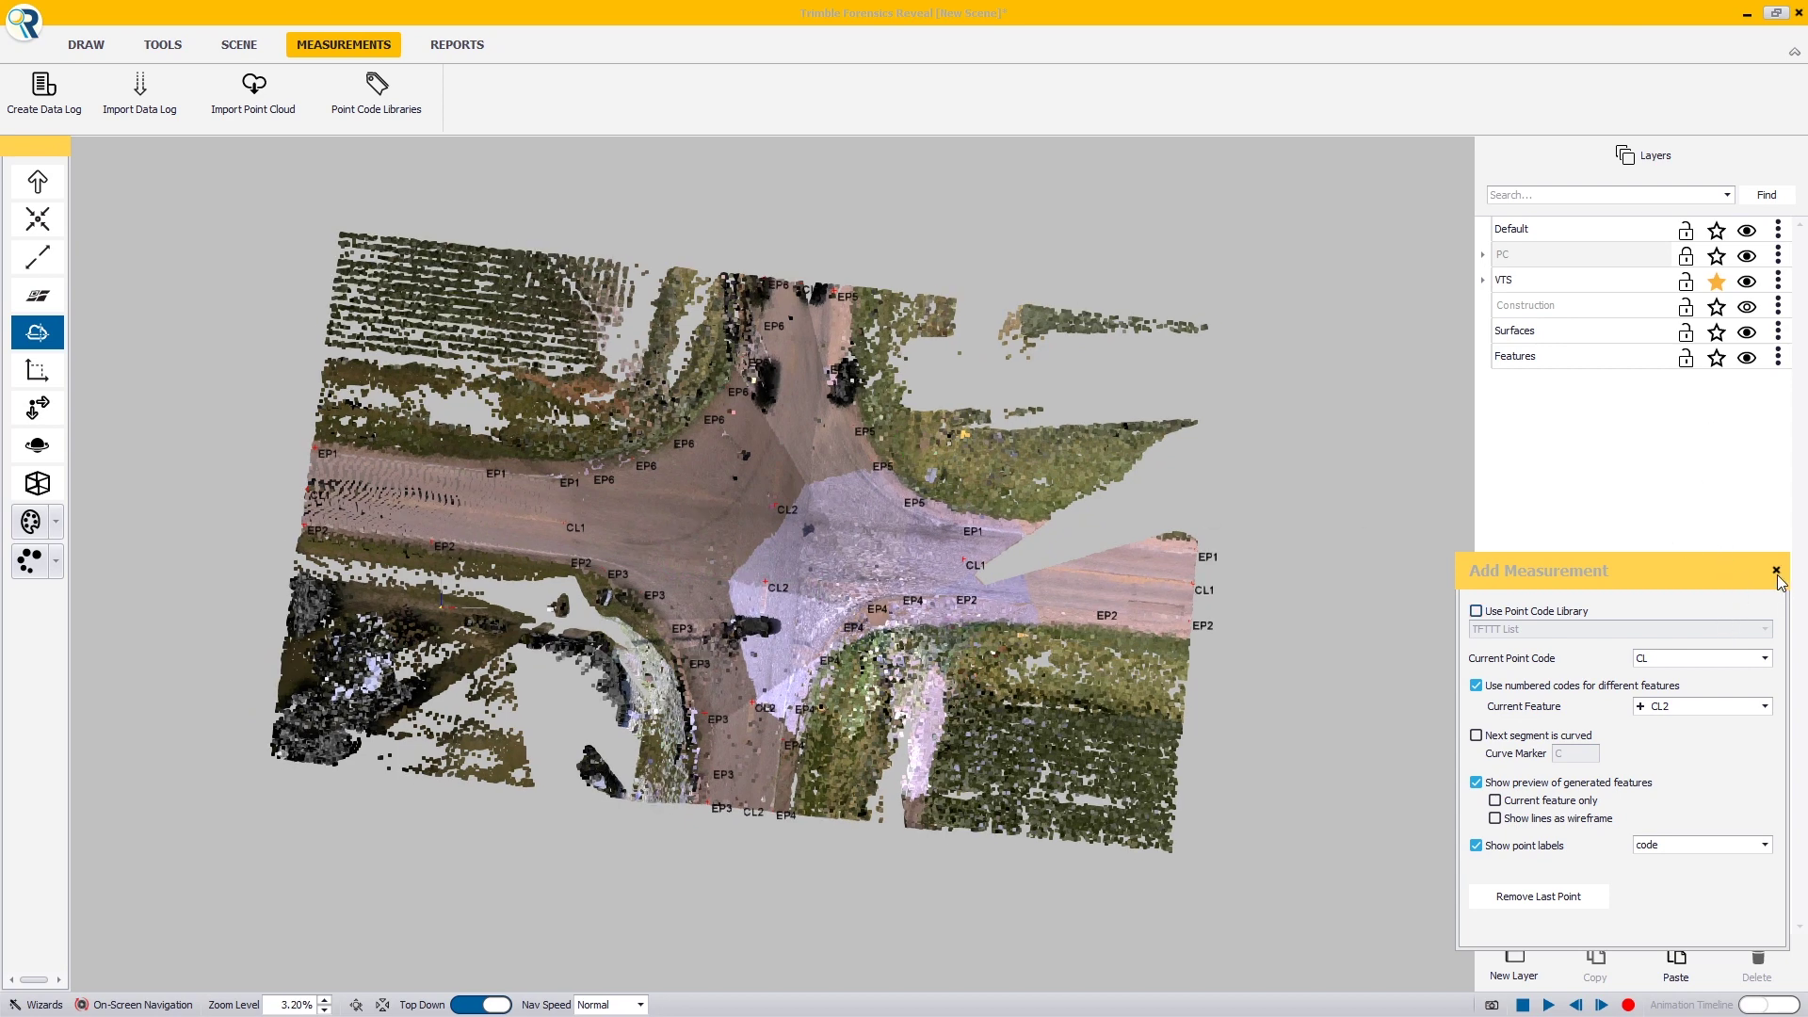
pyautogui.click(1776, 572)
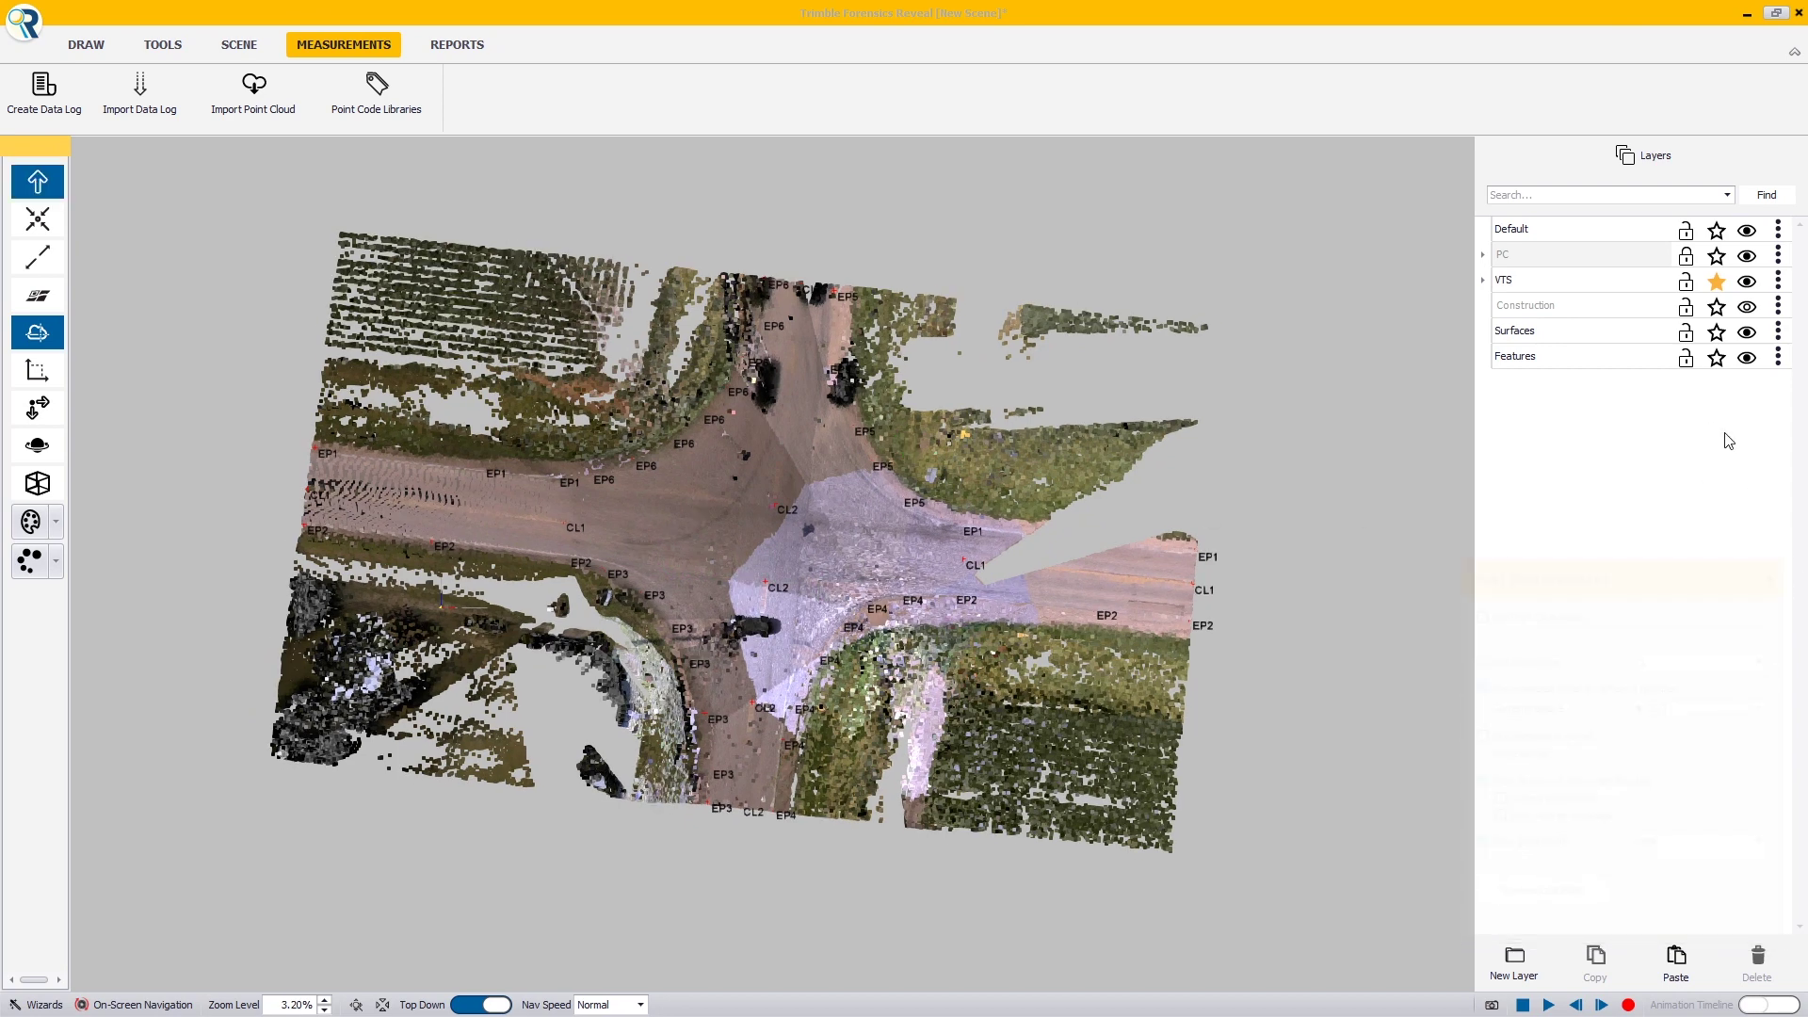
# Make Construction the active layer and expand the VTS layer to list its measurement log, leaving that layer unlocked.
pyautogui.click(1716, 310)
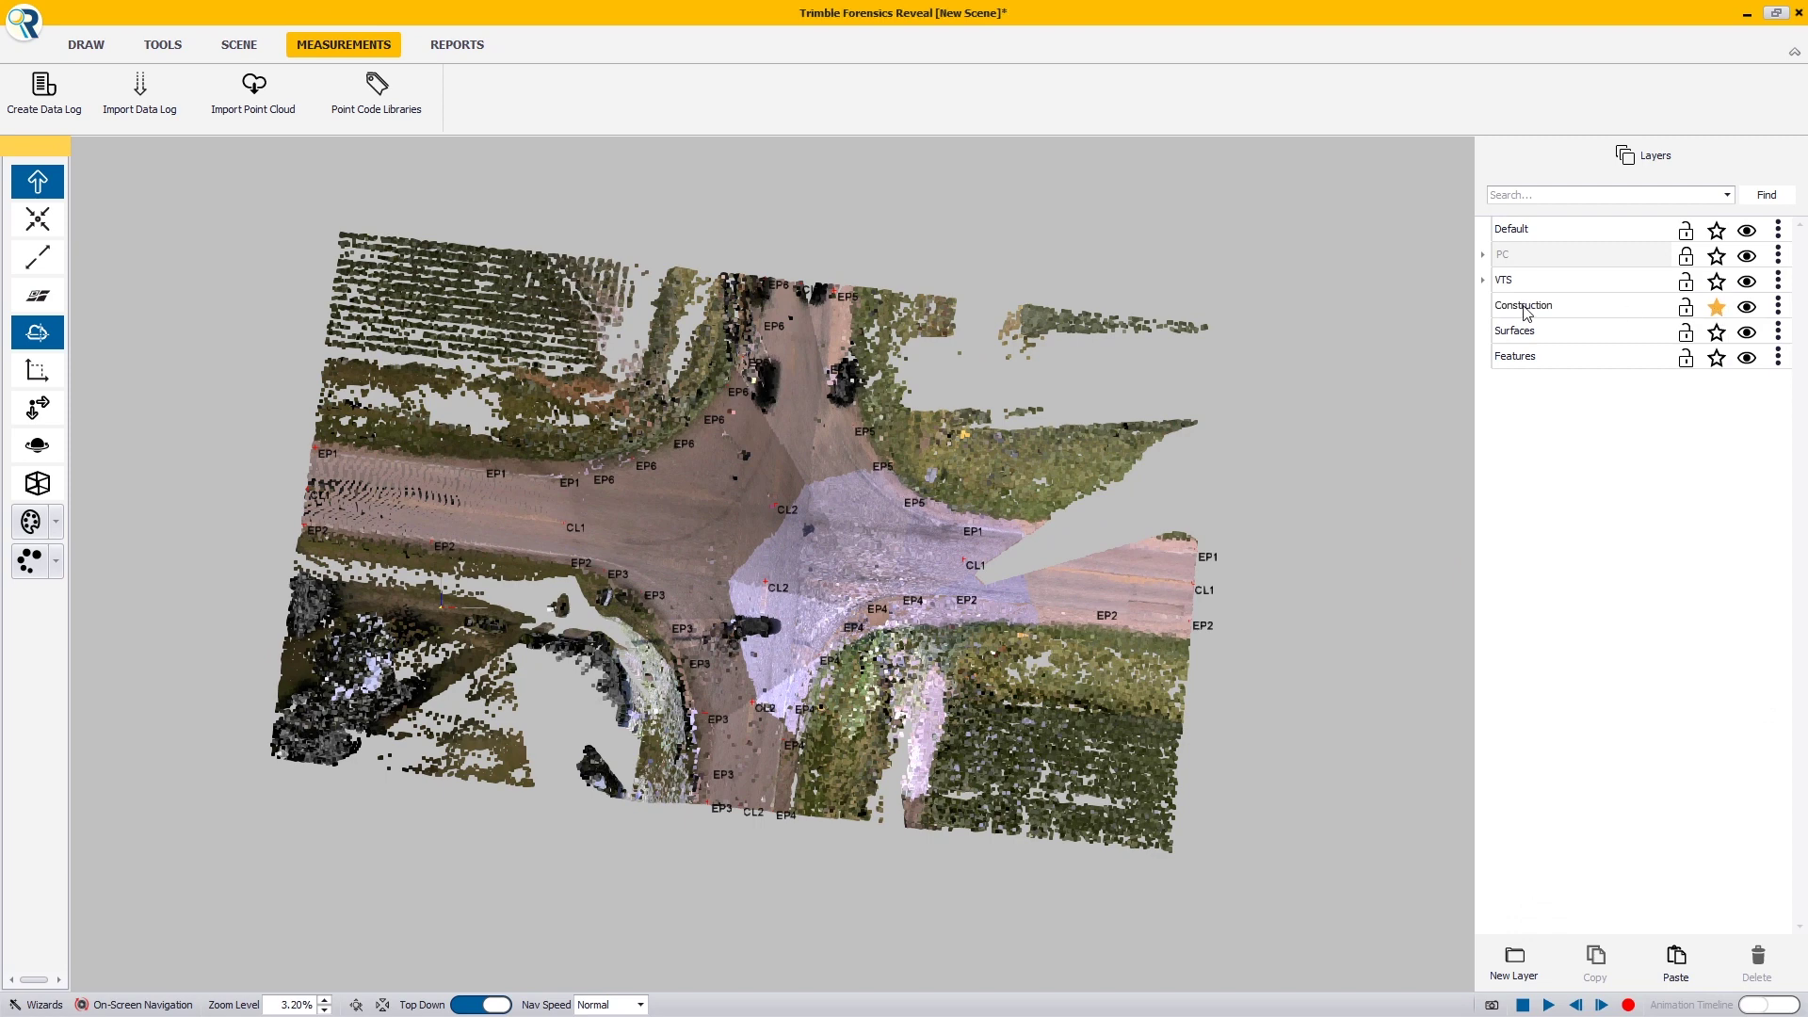
pyautogui.click(1686, 282)
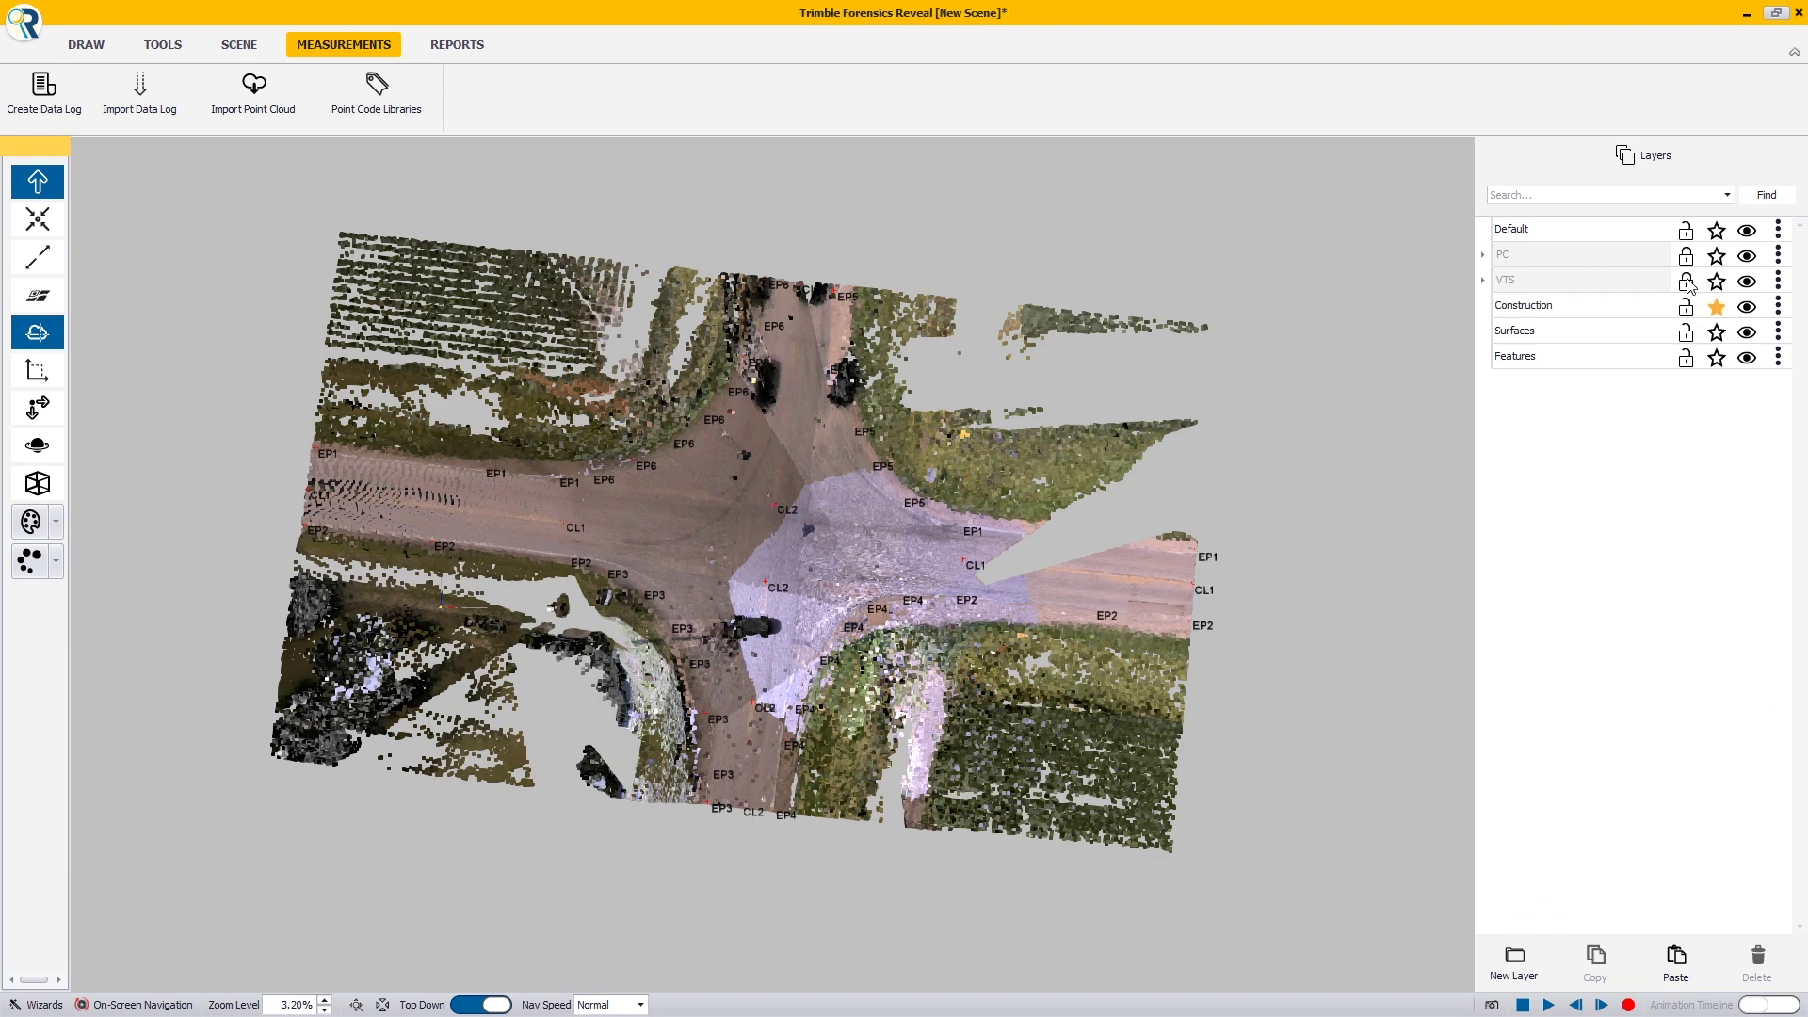
pyautogui.click(1484, 282)
pyautogui.click(1687, 283)
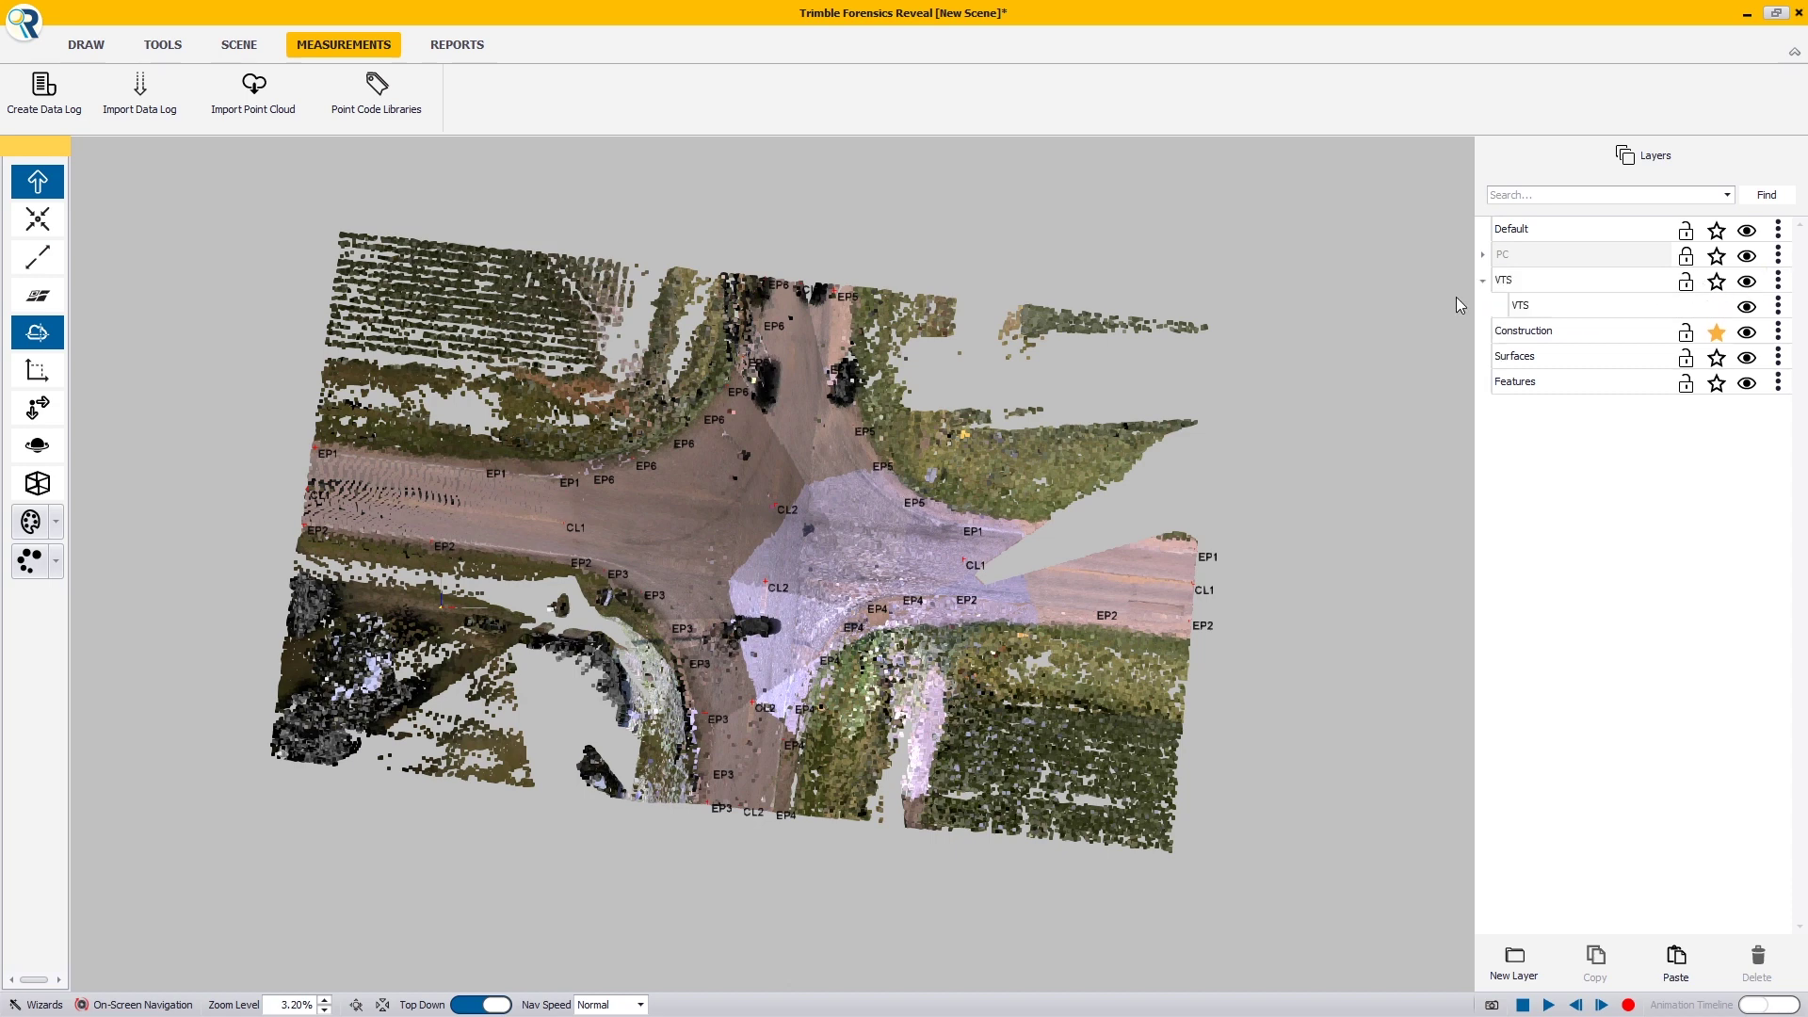
# Hide the PC layer, open the VTS measurement log and connect its points with common codes with a line.
pyautogui.doubleClick(1545, 316)
pyautogui.click(1750, 257)
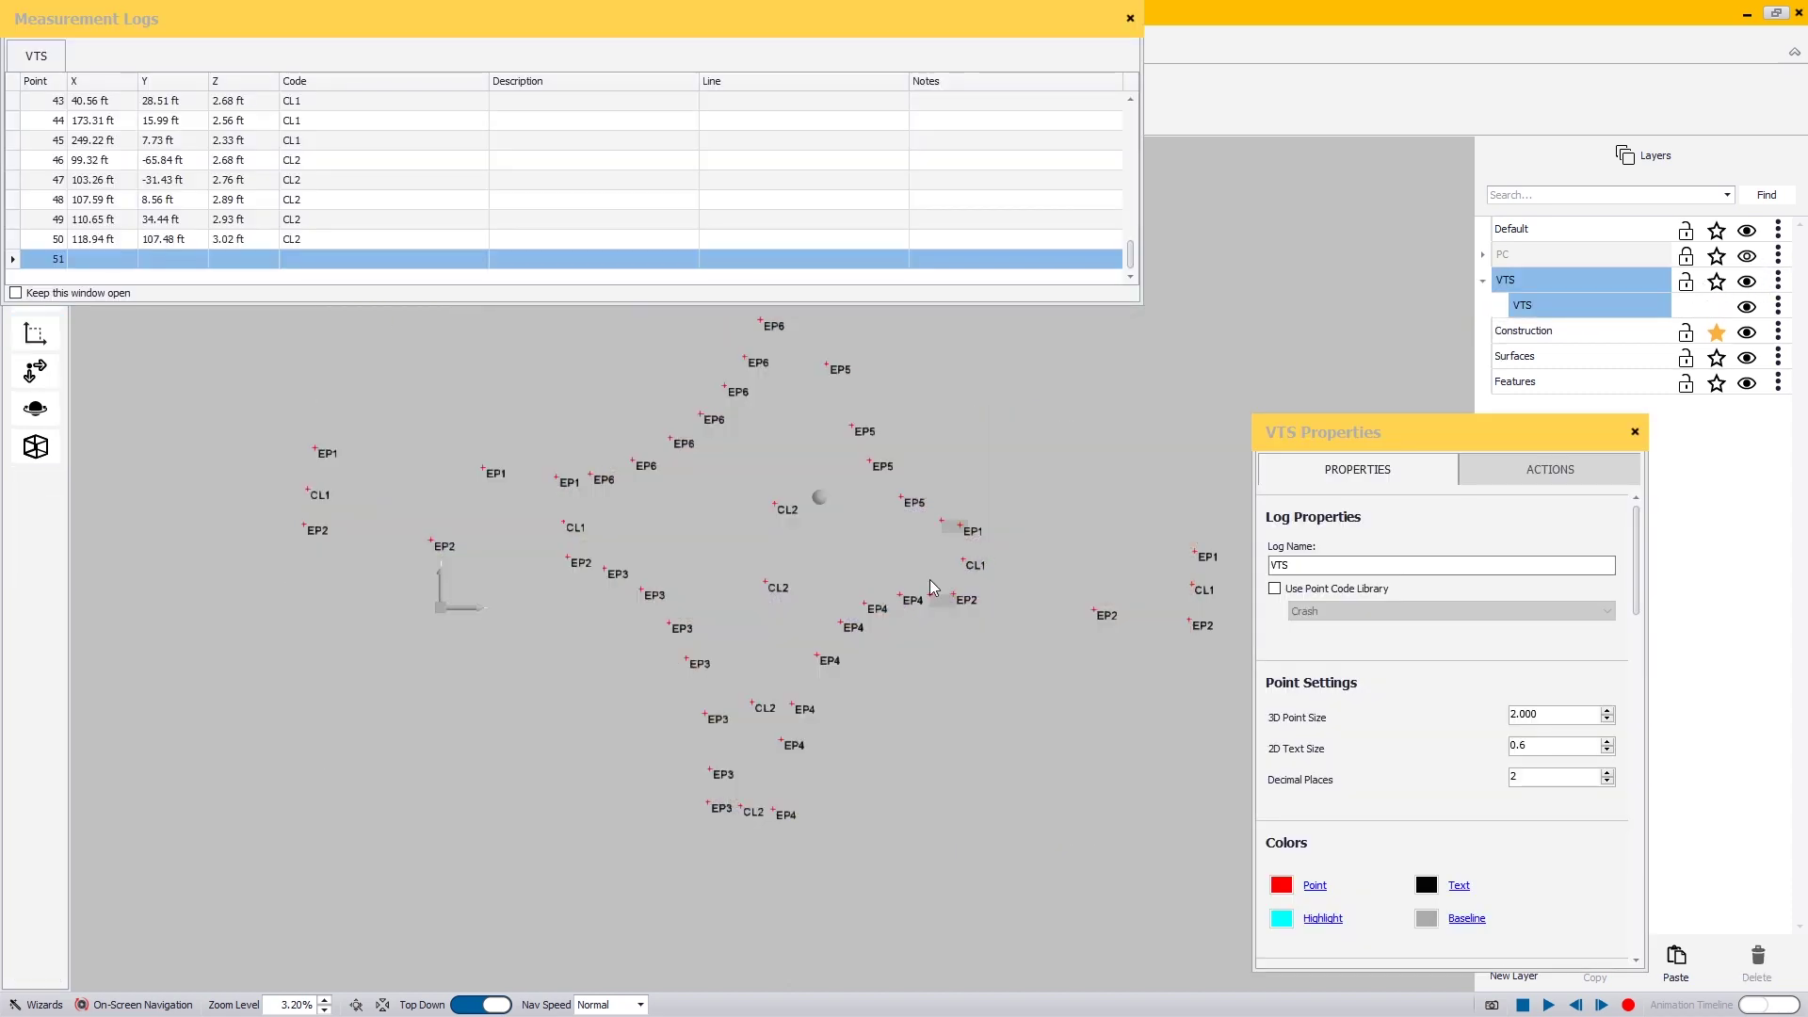
pyautogui.scroll(1, 858, 648)
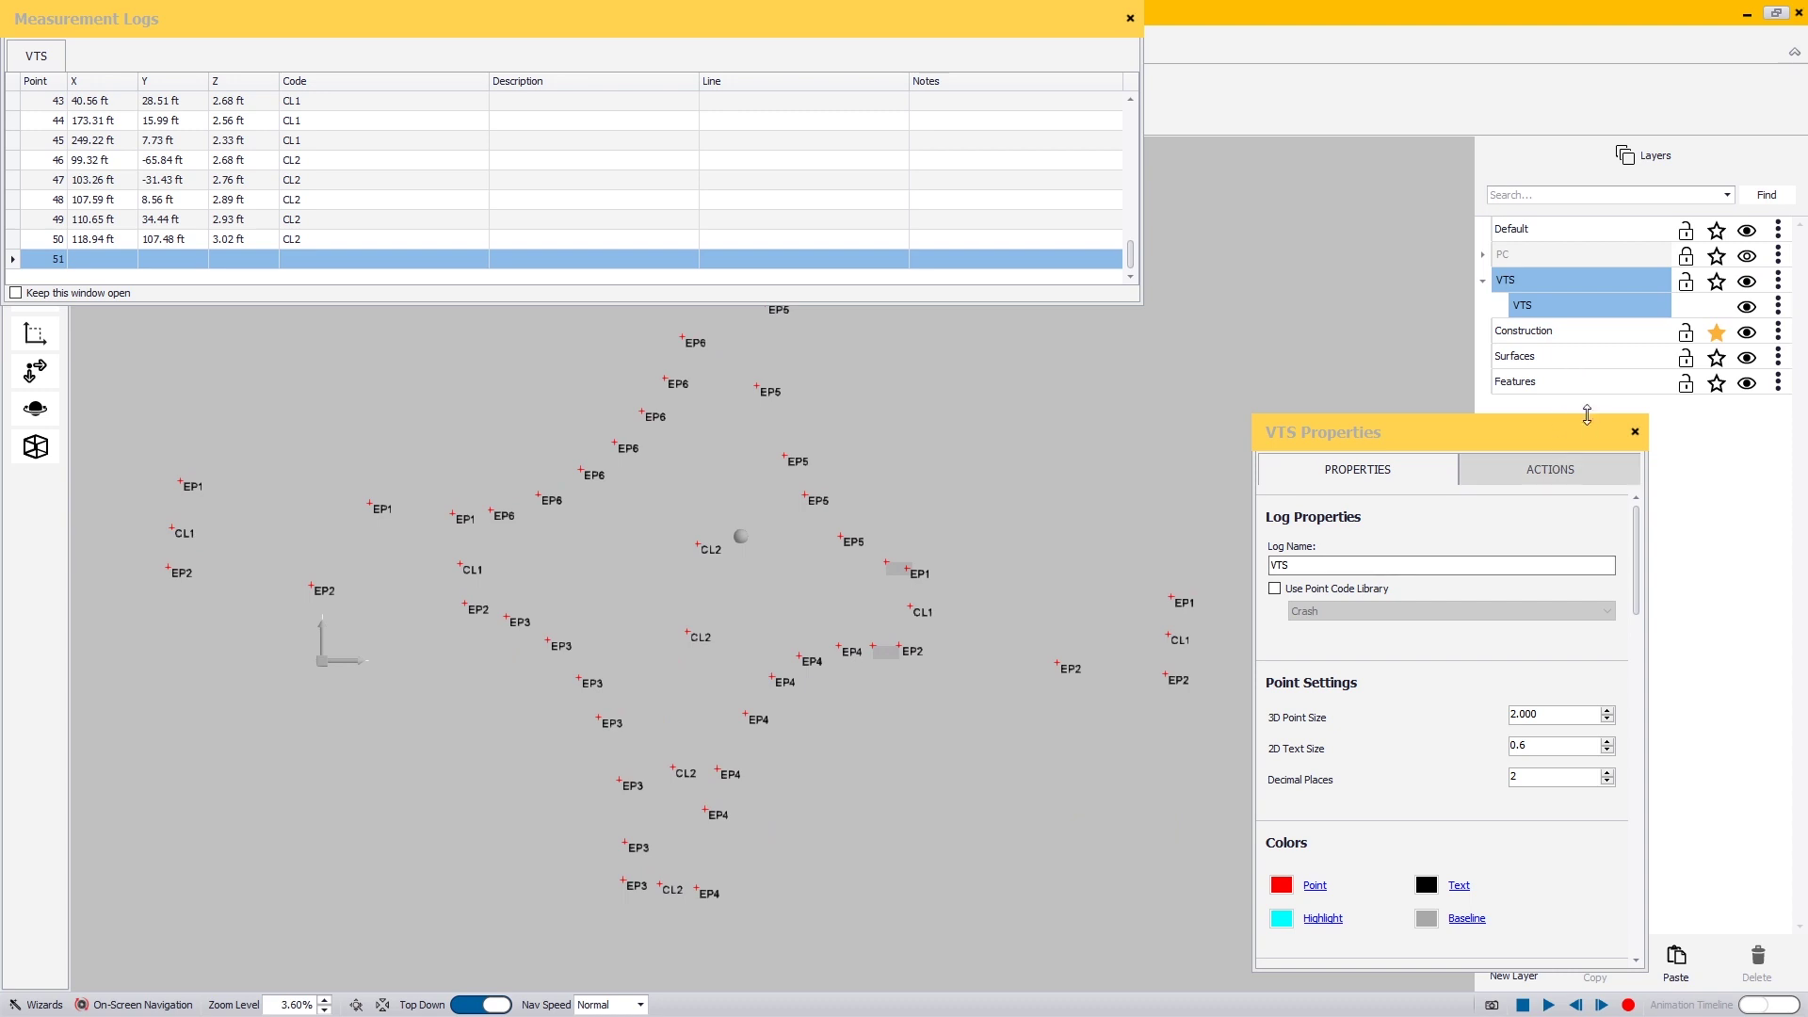
pyautogui.click(1550, 471)
pyautogui.click(1524, 311)
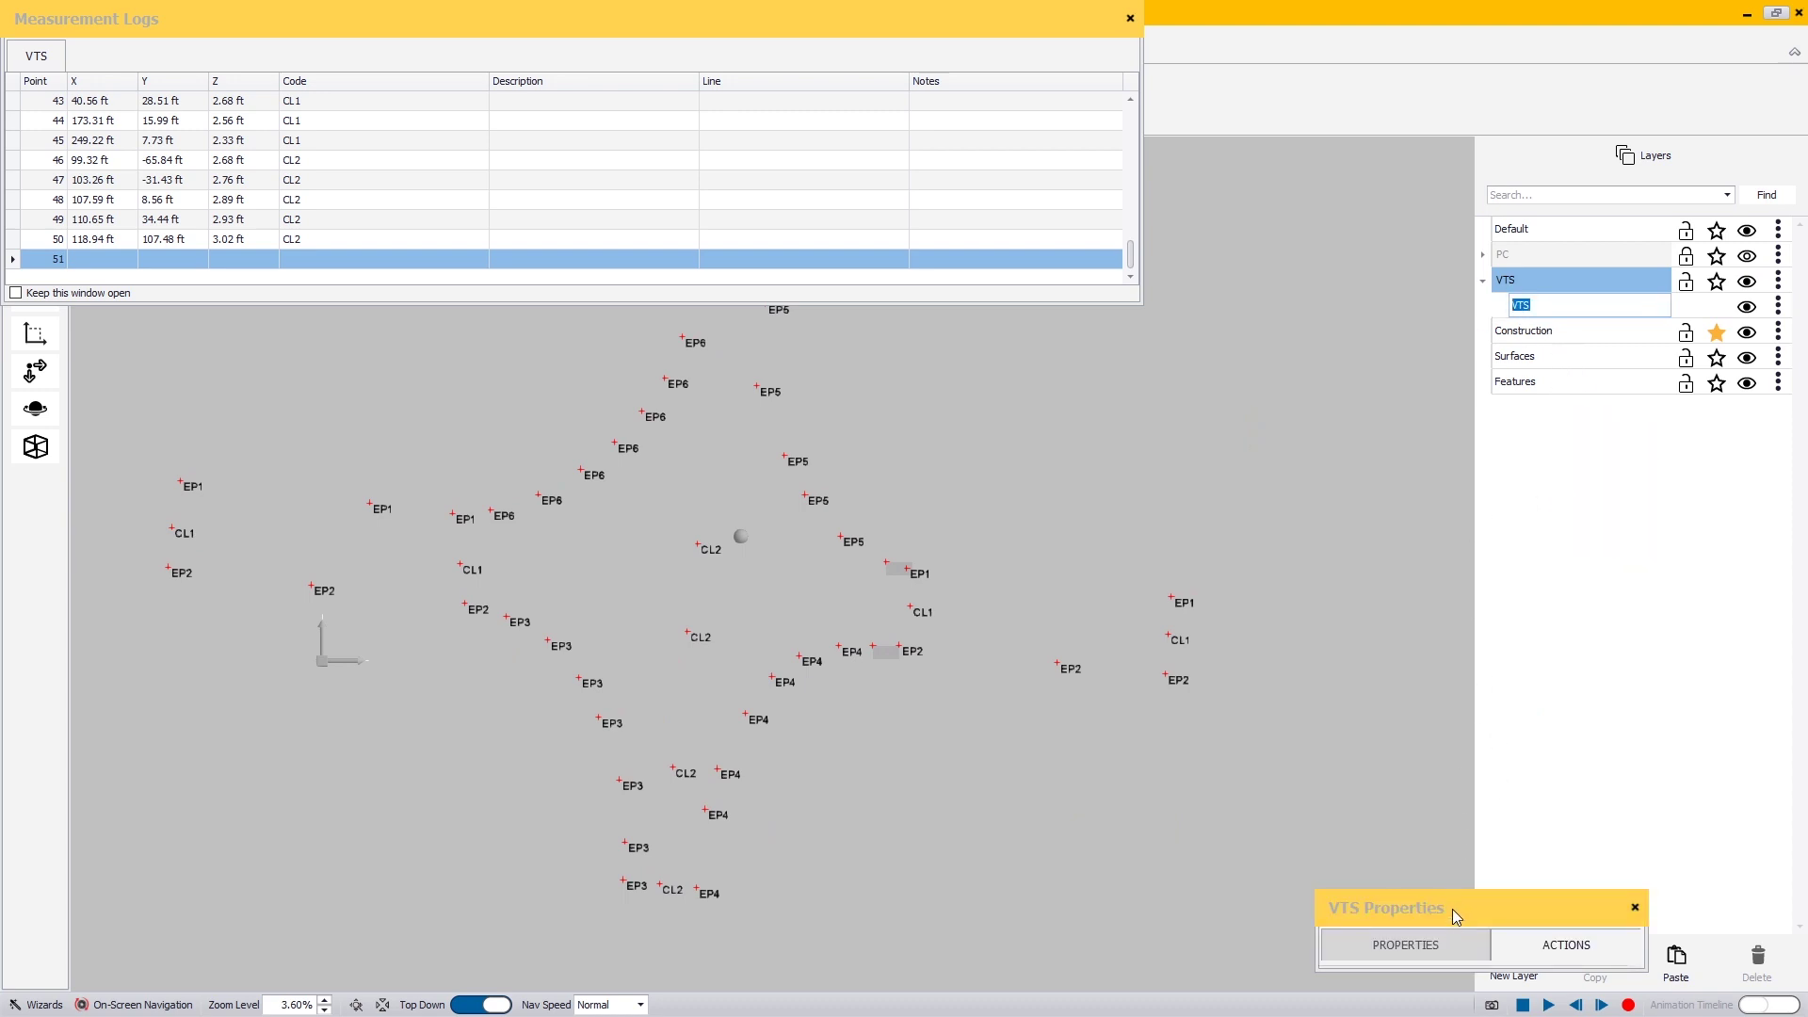
pyautogui.moveTo(1456, 893); pyautogui.dragTo(1477, 432)
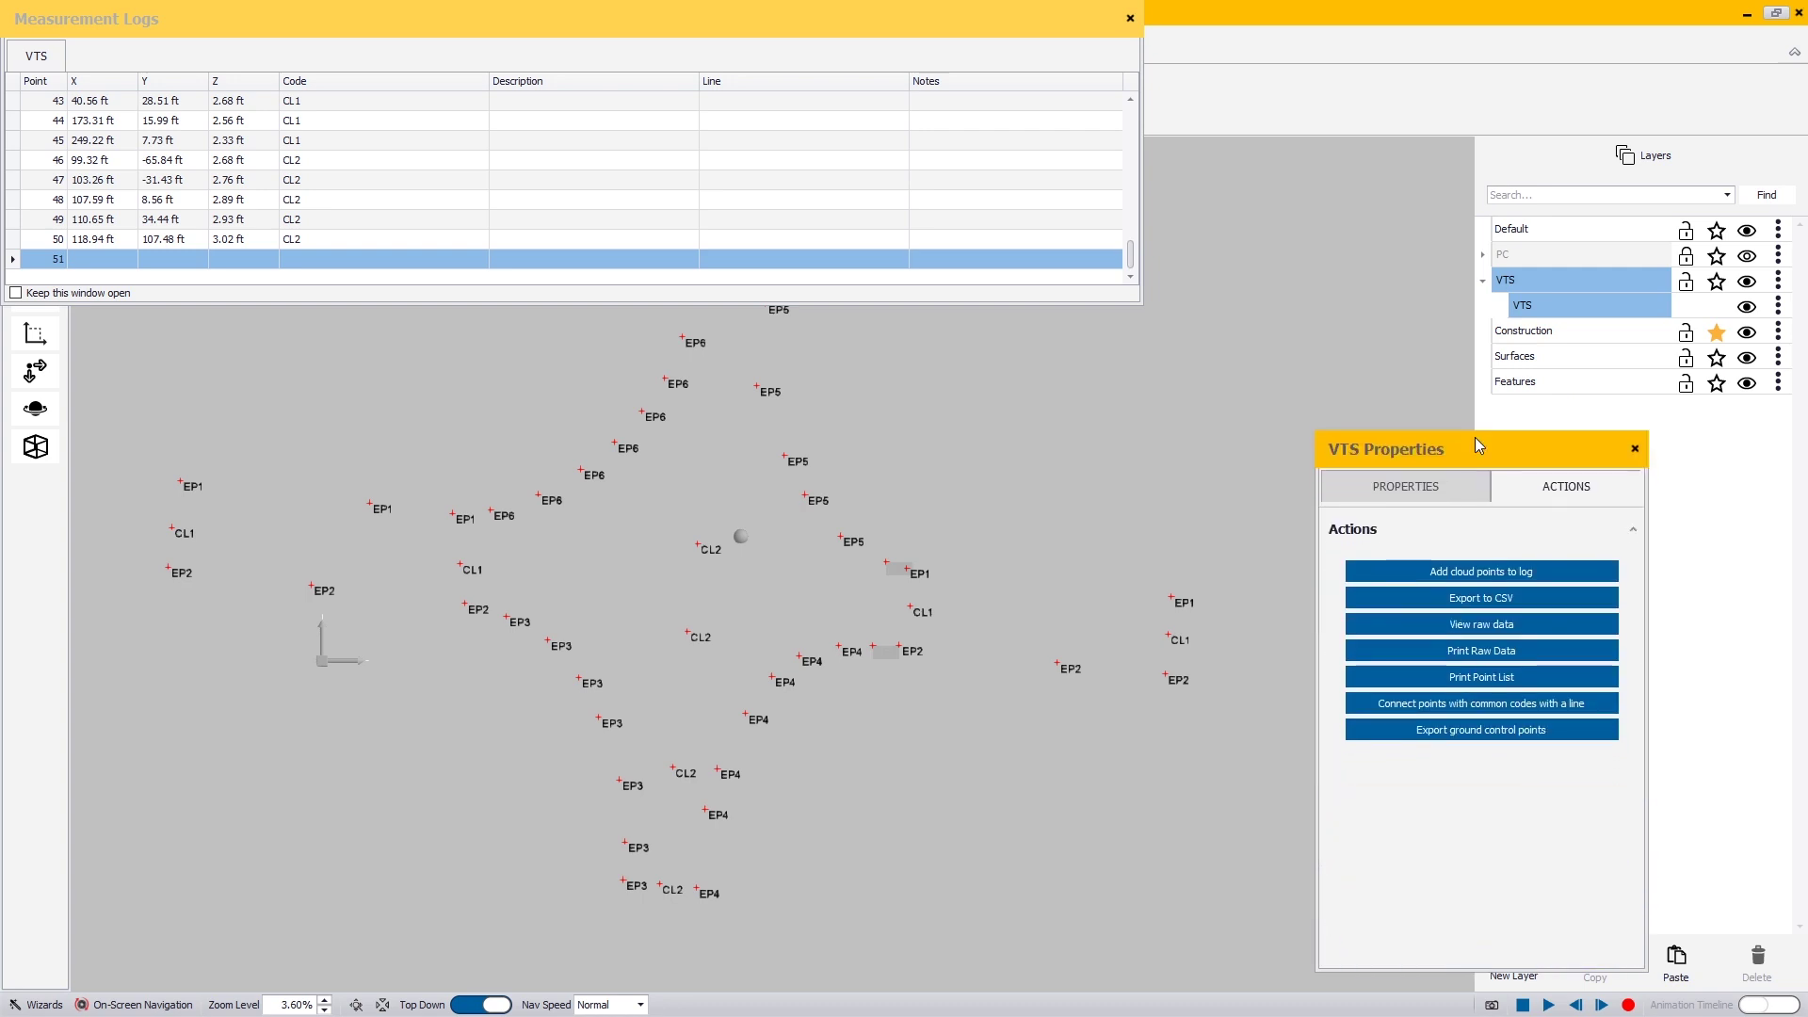
pyautogui.click(1505, 713)
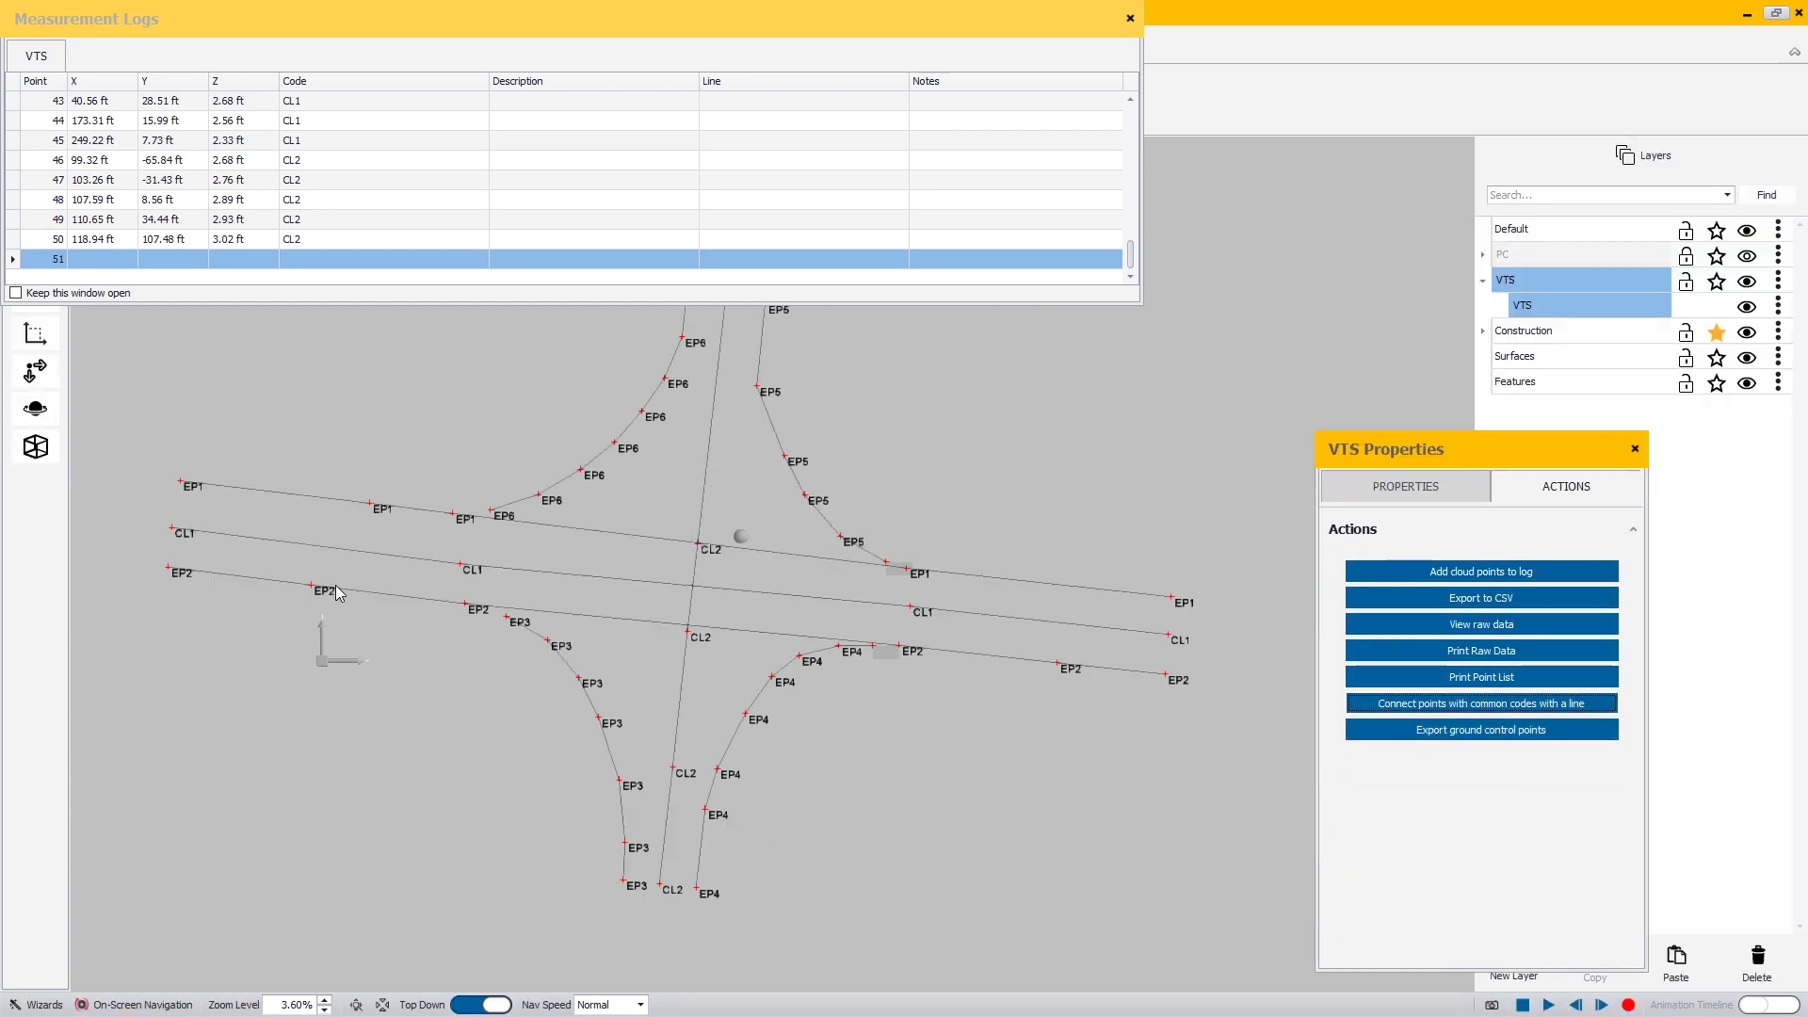
pyautogui.moveTo(461, 579); pyautogui.dragTo(457, 596, button='middle')
pyautogui.moveTo(411, 626); pyautogui.dragTo(520, 588)
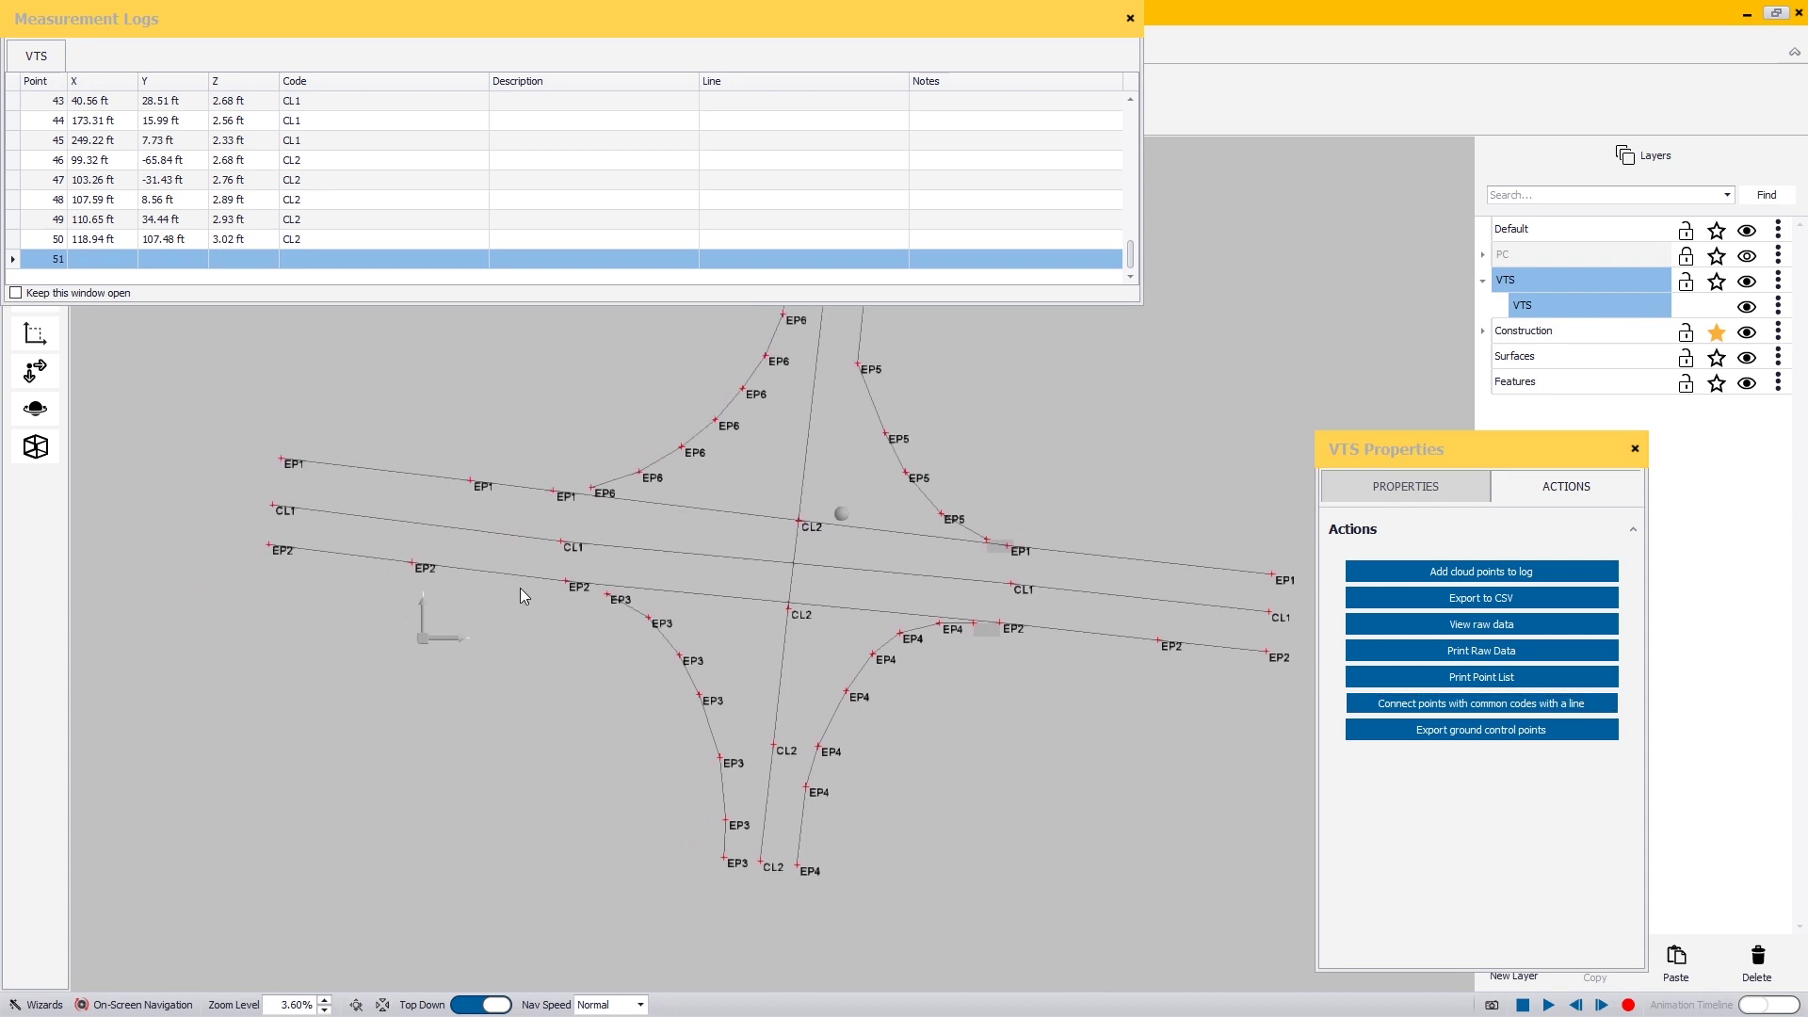
pyautogui.click(1635, 449)
# Append a vertex to the northern end of the EP3 line and snap it onto the adjacent EP2 point.
pyautogui.scroll(5, 754, 584)
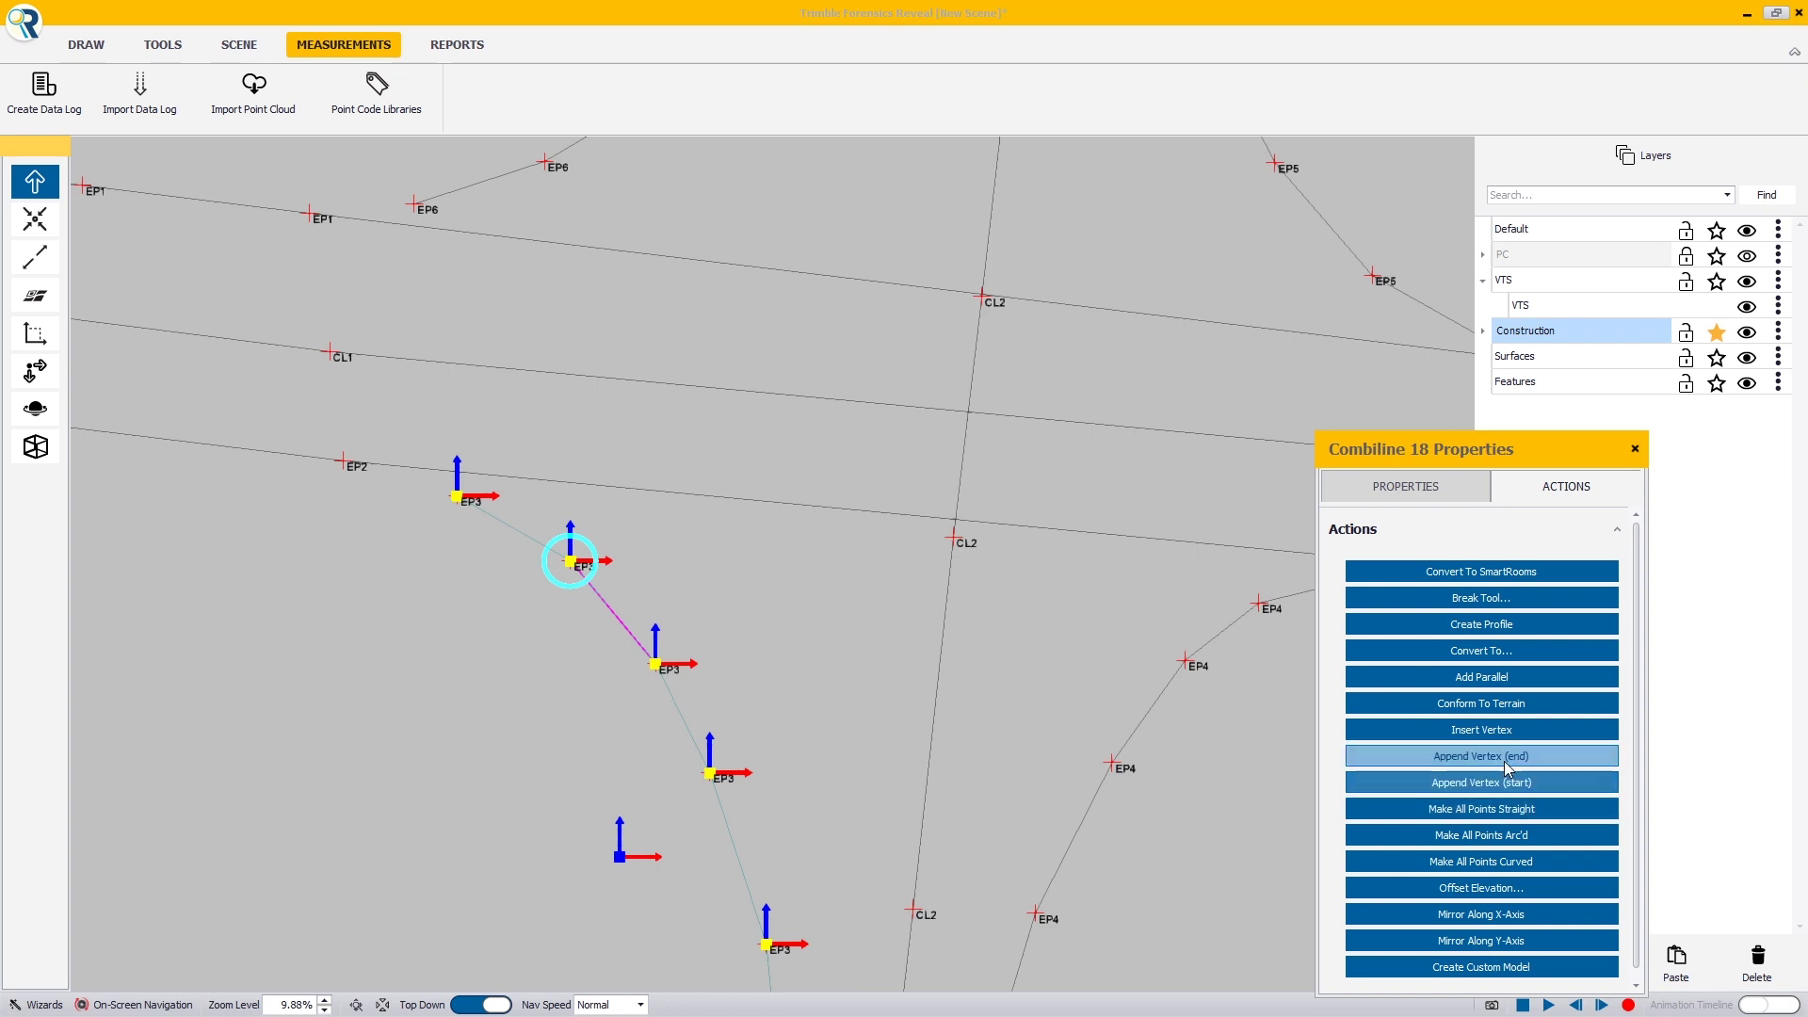
pyautogui.click(1493, 758)
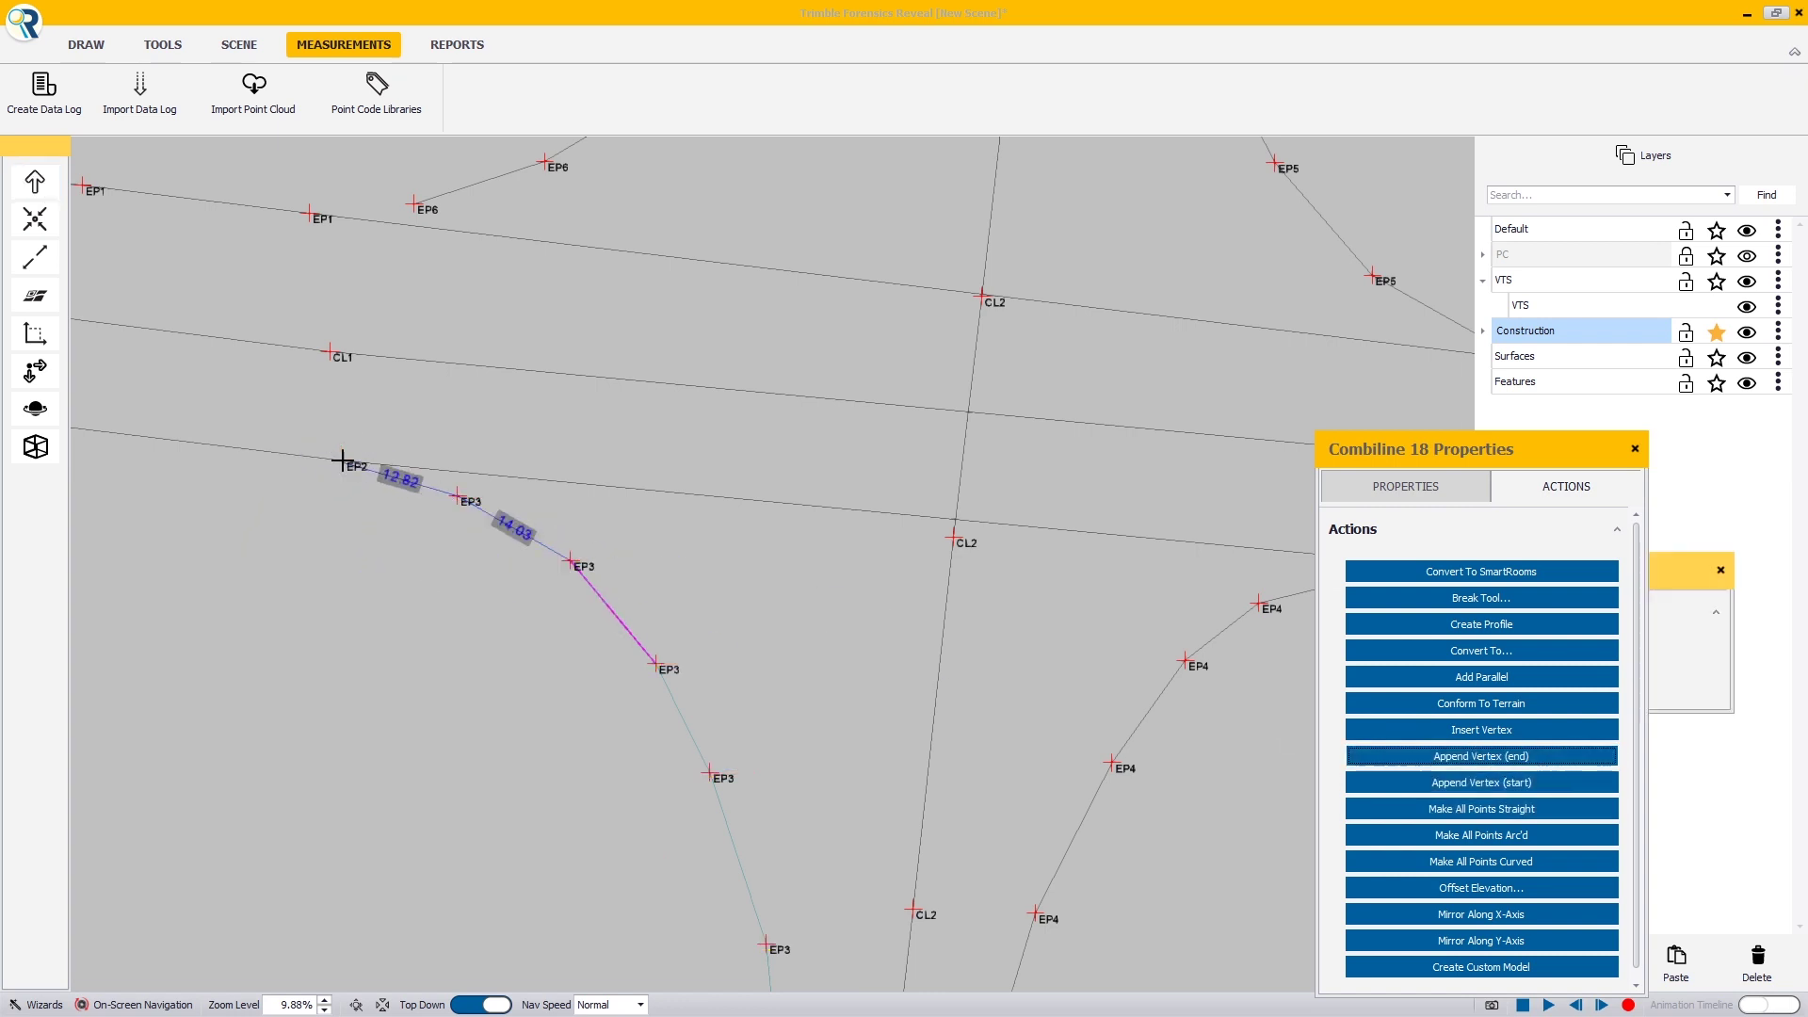
pyautogui.scroll(3, 342, 462)
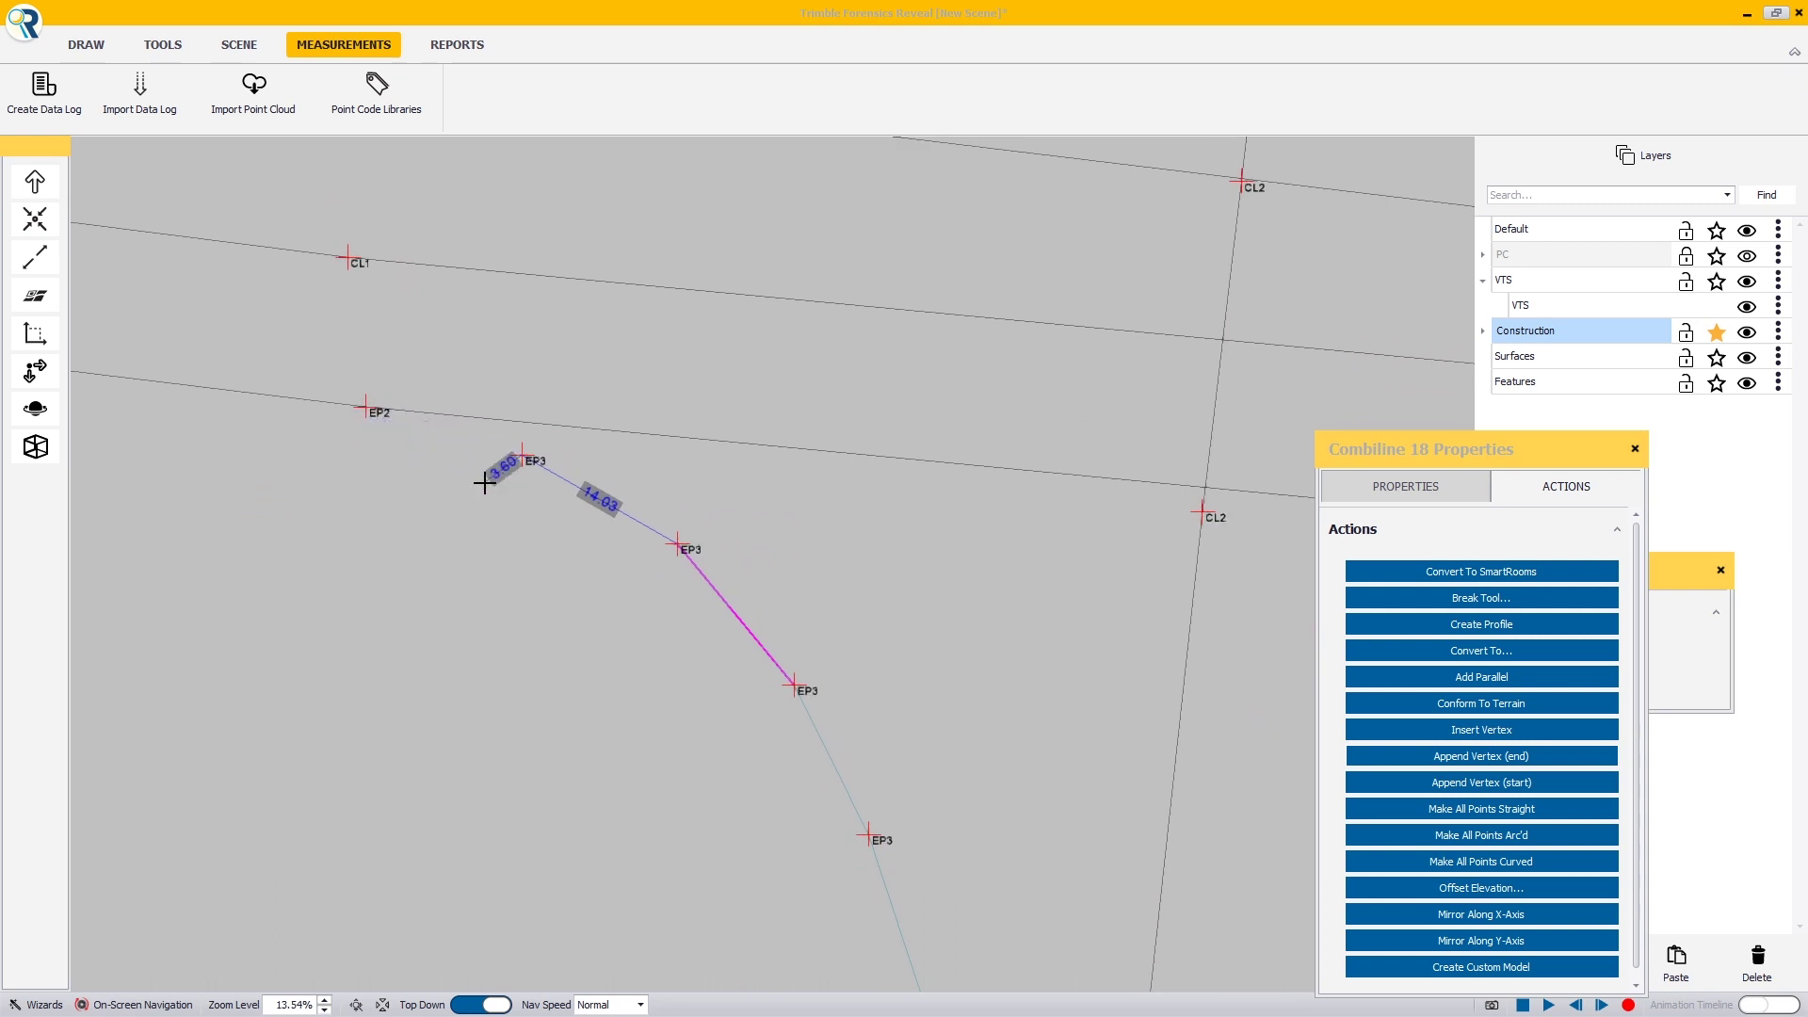
pyautogui.click(331, 485)
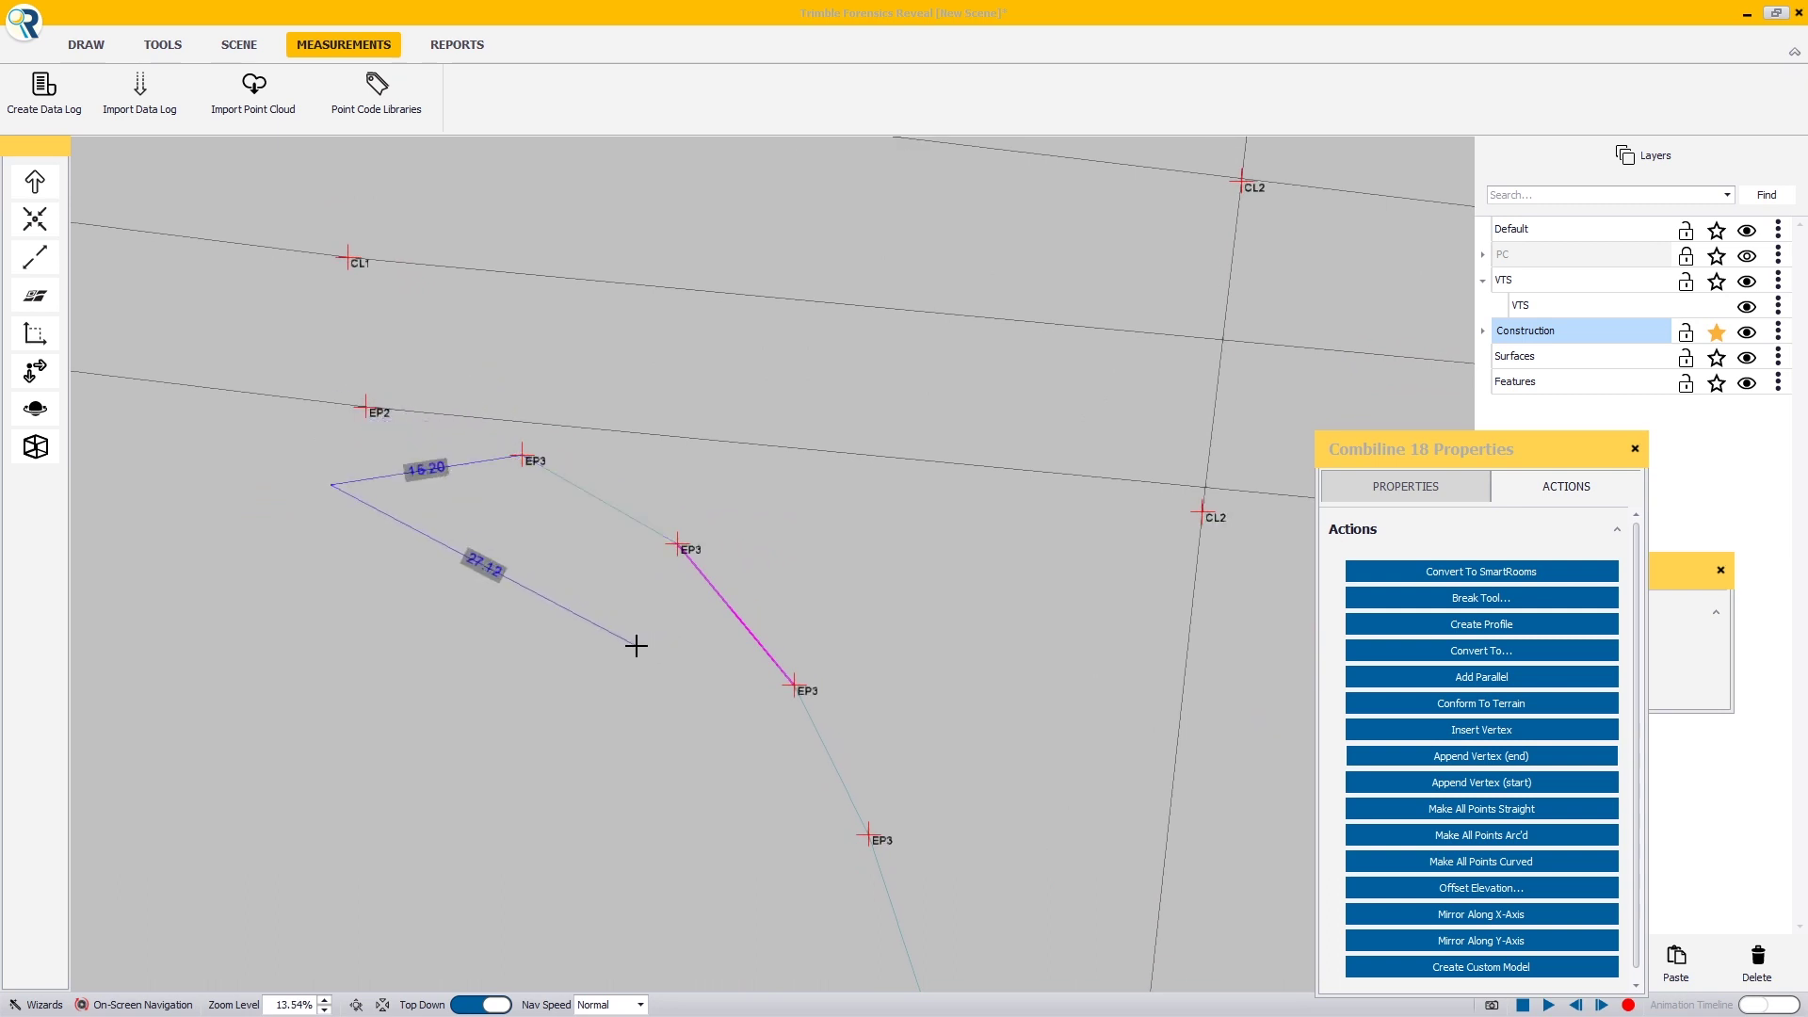
pyautogui.rightClick(328, 484)
pyautogui.moveTo(330, 485); pyautogui.dragTo(366, 407)
# Append an end vertex to the EP4 line, placing it on the neighbouring EP2 point east of the curve.
pyautogui.moveTo(872, 760); pyautogui.dragTo(339, 270, button='middle')
pyautogui.moveTo(856, 535); pyautogui.dragTo(590, 984, button='middle')
pyautogui.moveTo(1014, 652); pyautogui.dragTo(659, 704, button='middle')
pyautogui.scroll(-3, 662, 708)
pyautogui.scroll(-1, 661, 708)
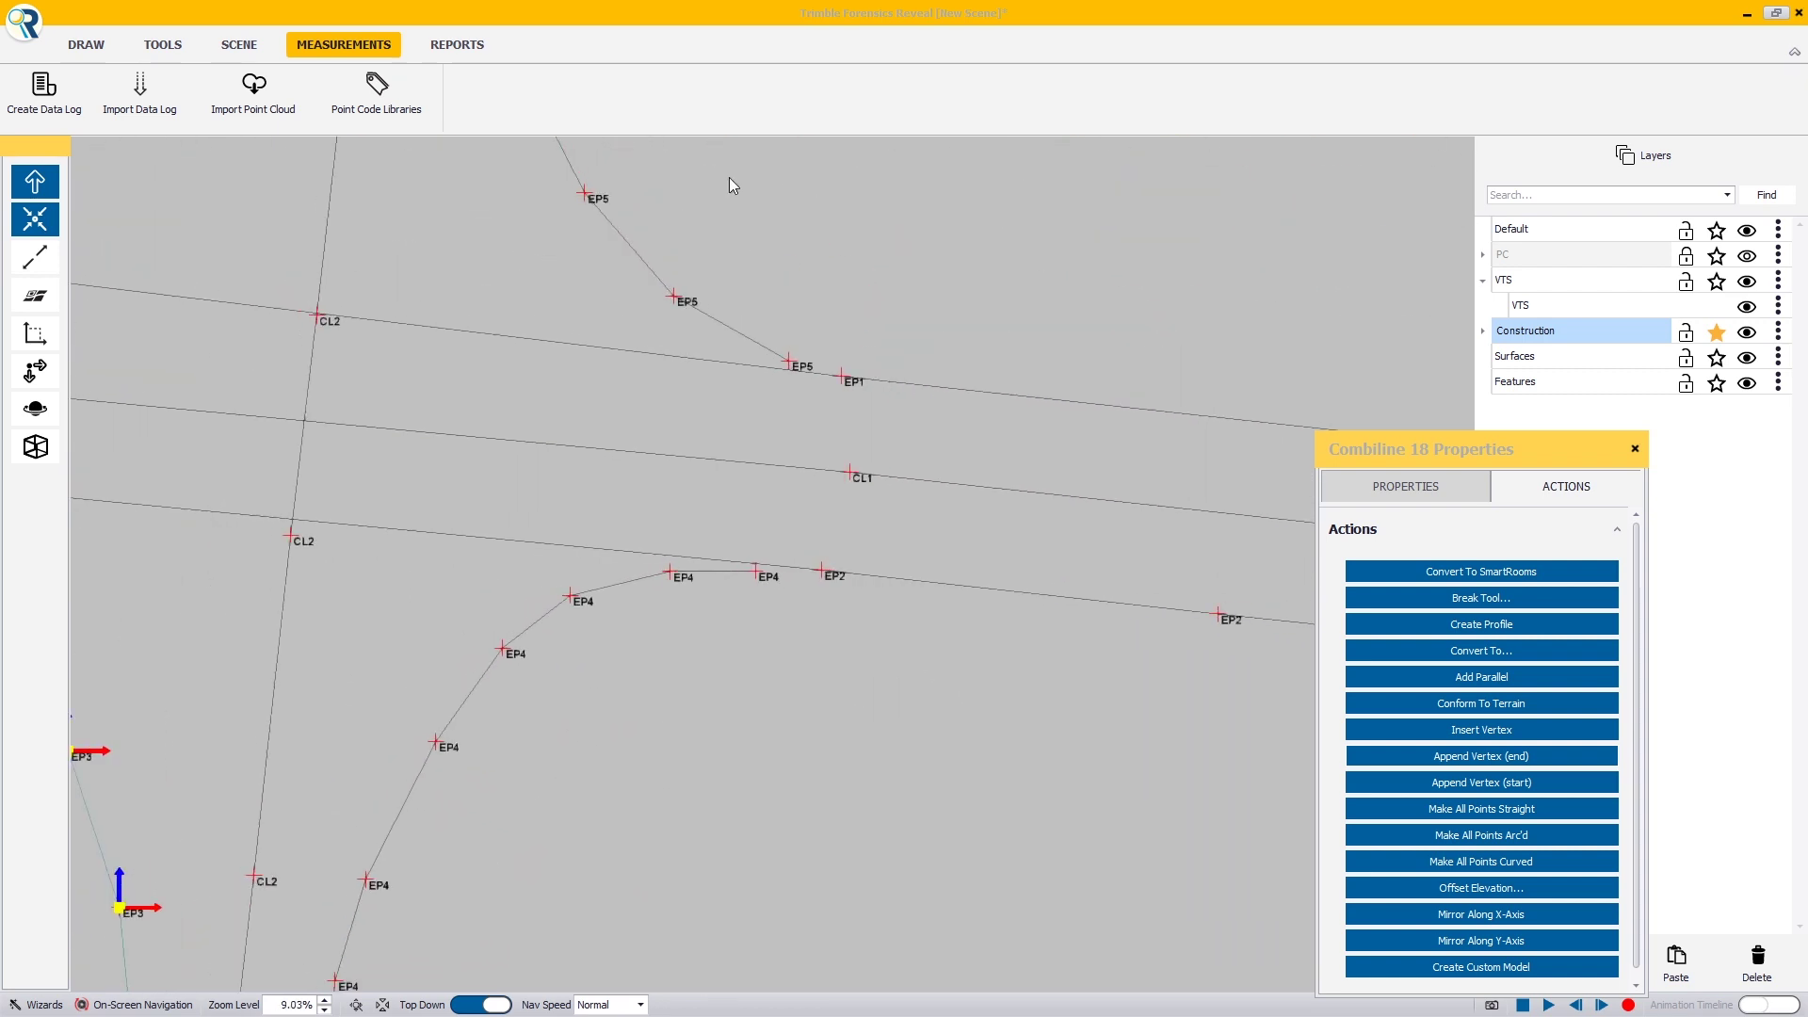
pyautogui.moveTo(488, 433); pyautogui.dragTo(447, 442, button='middle')
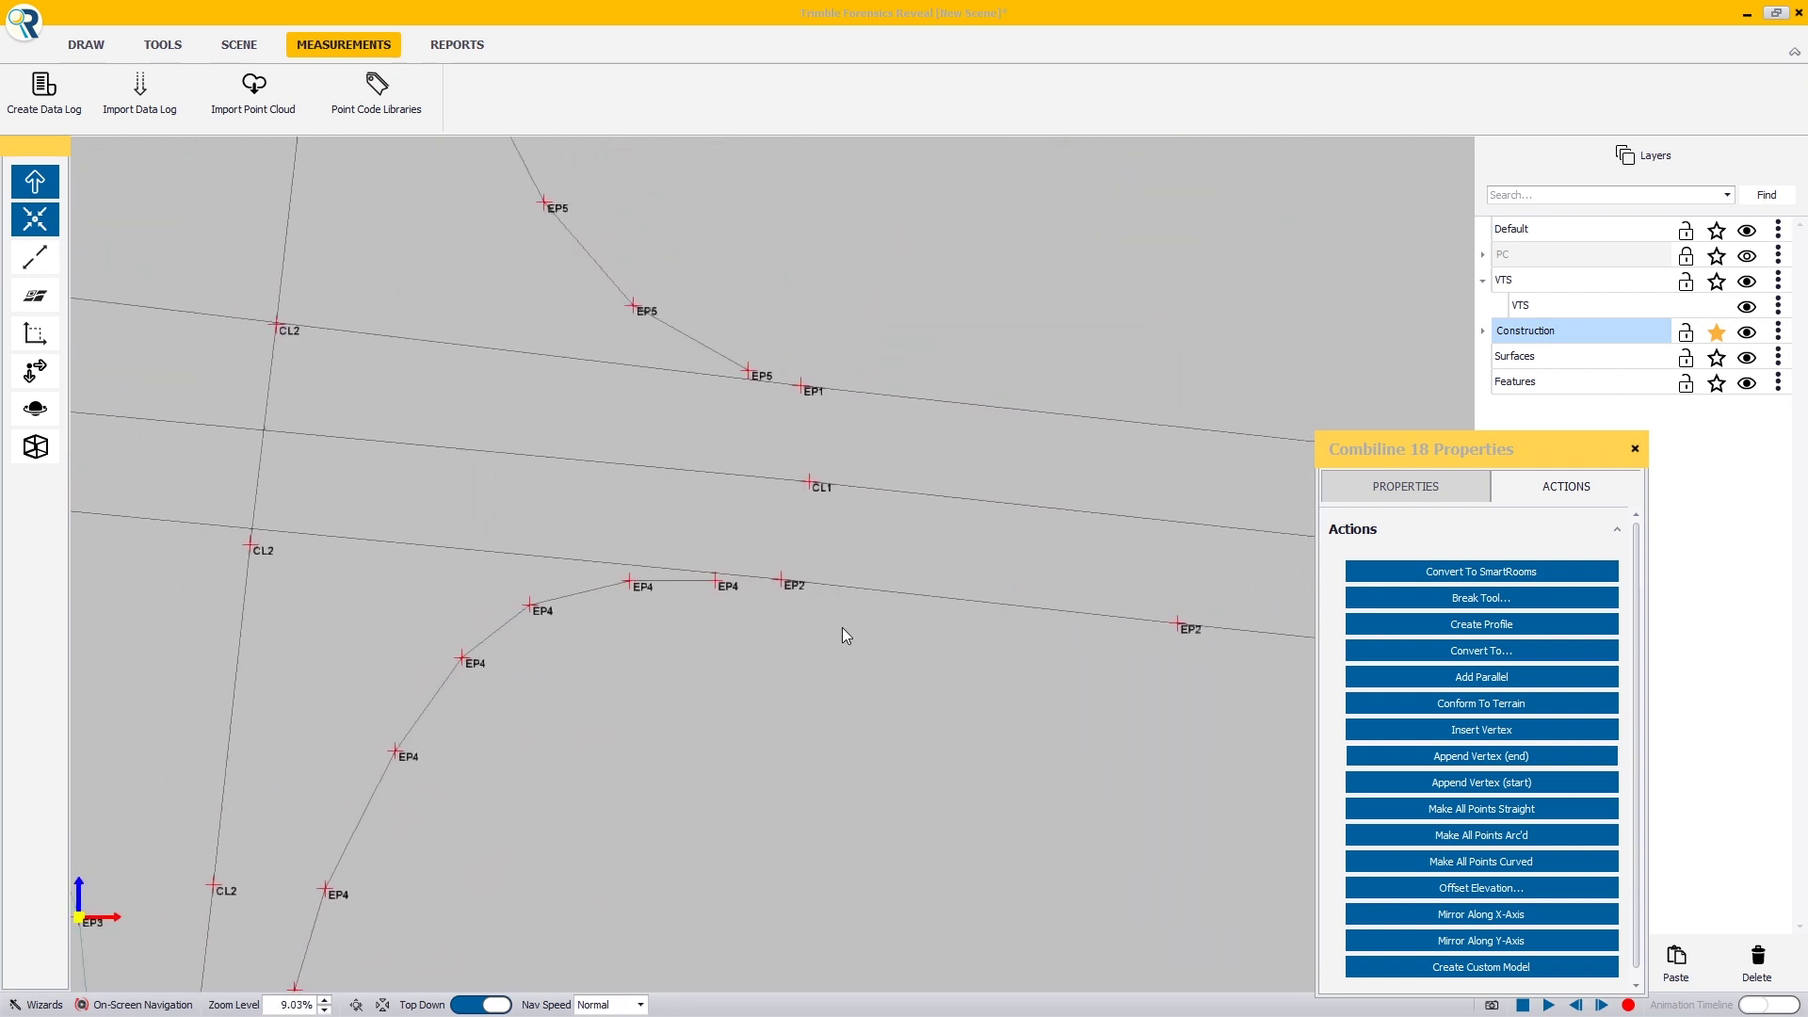
pyautogui.click(690, 585)
pyautogui.click(1583, 488)
pyautogui.click(1482, 756)
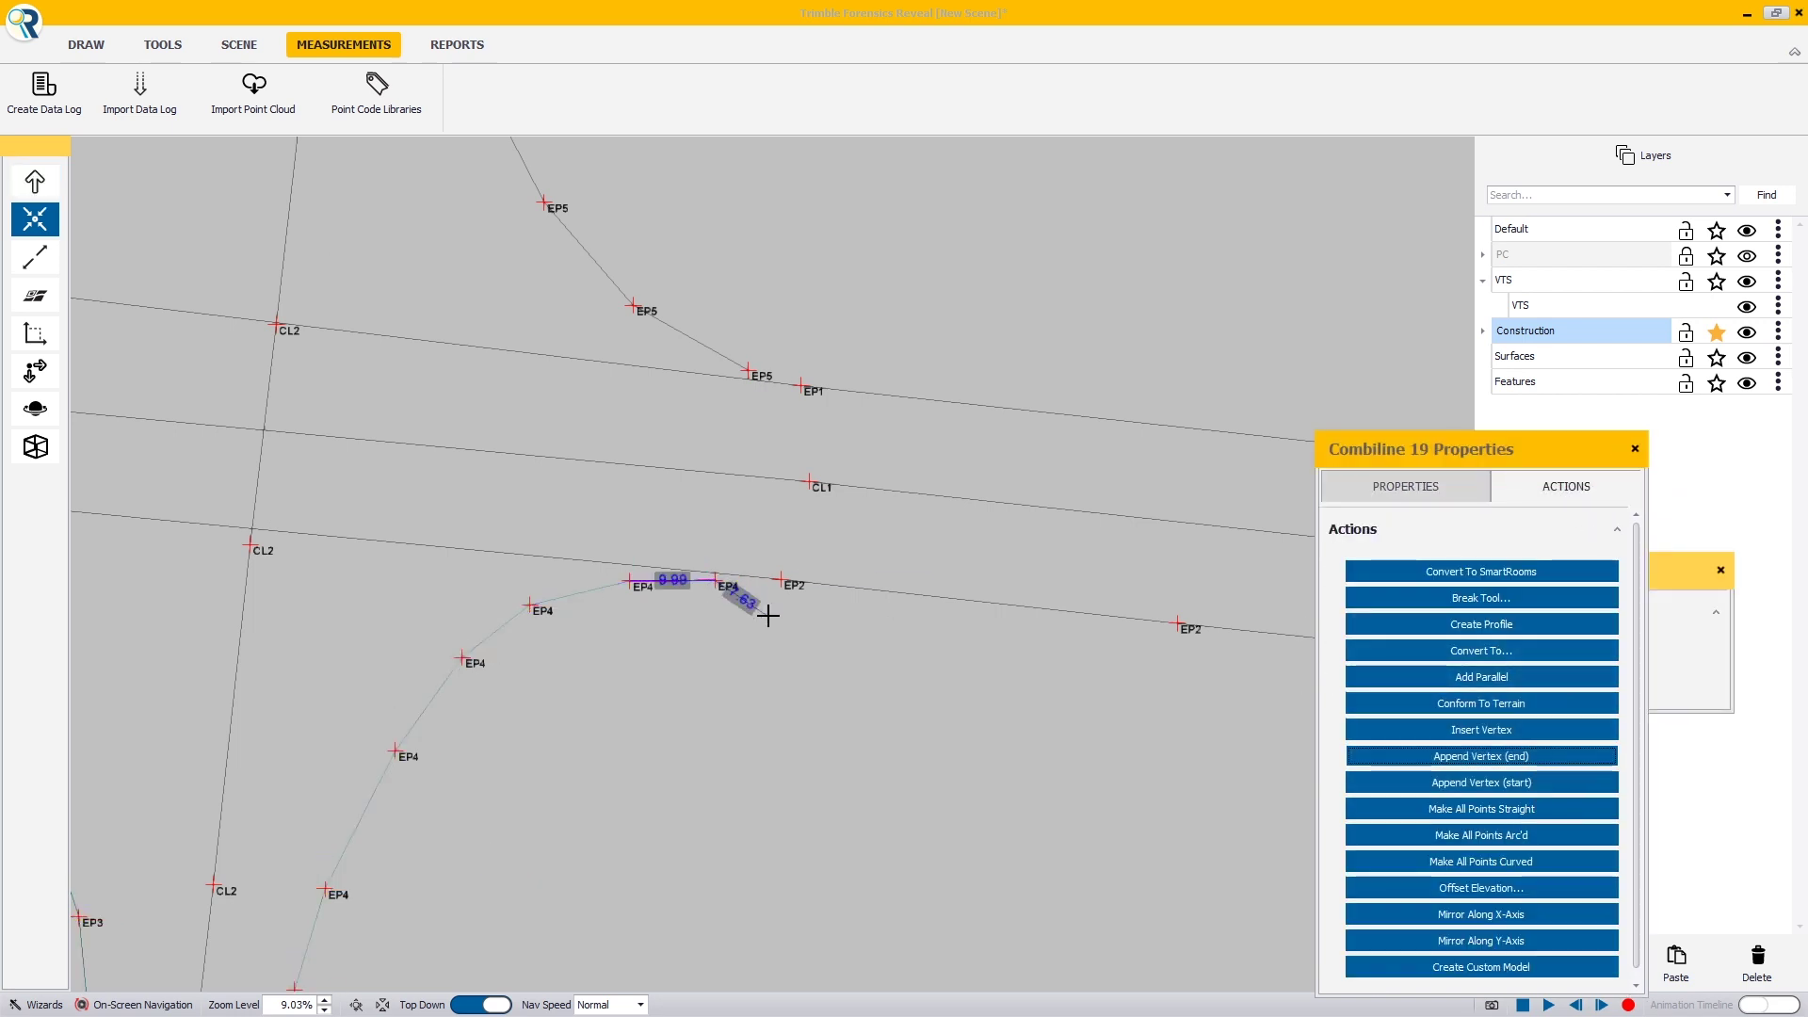
pyautogui.click(781, 580)
# Append a vertex to the southeastern end of the EP5 line and snap it onto the adjacent EP1 point.
pyautogui.moveTo(631, 278); pyautogui.dragTo(703, 609, button='middle')
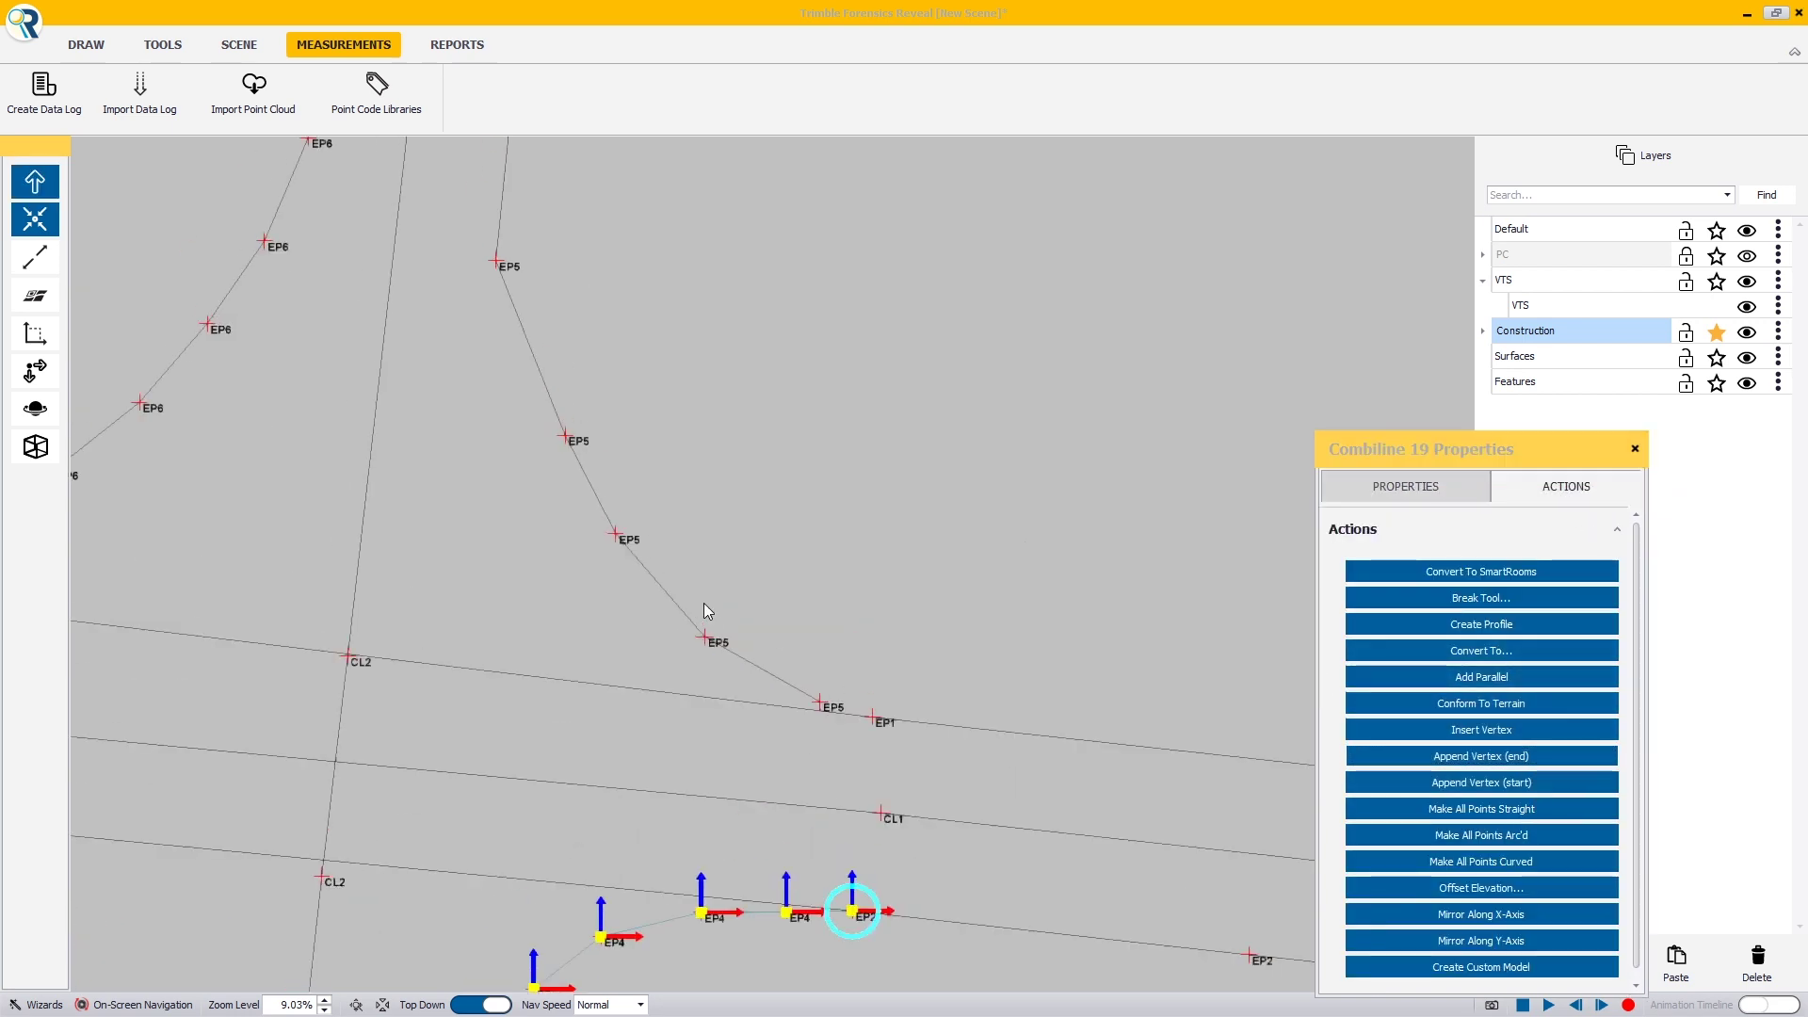
pyautogui.click(681, 610)
pyautogui.click(1538, 488)
pyautogui.click(1481, 757)
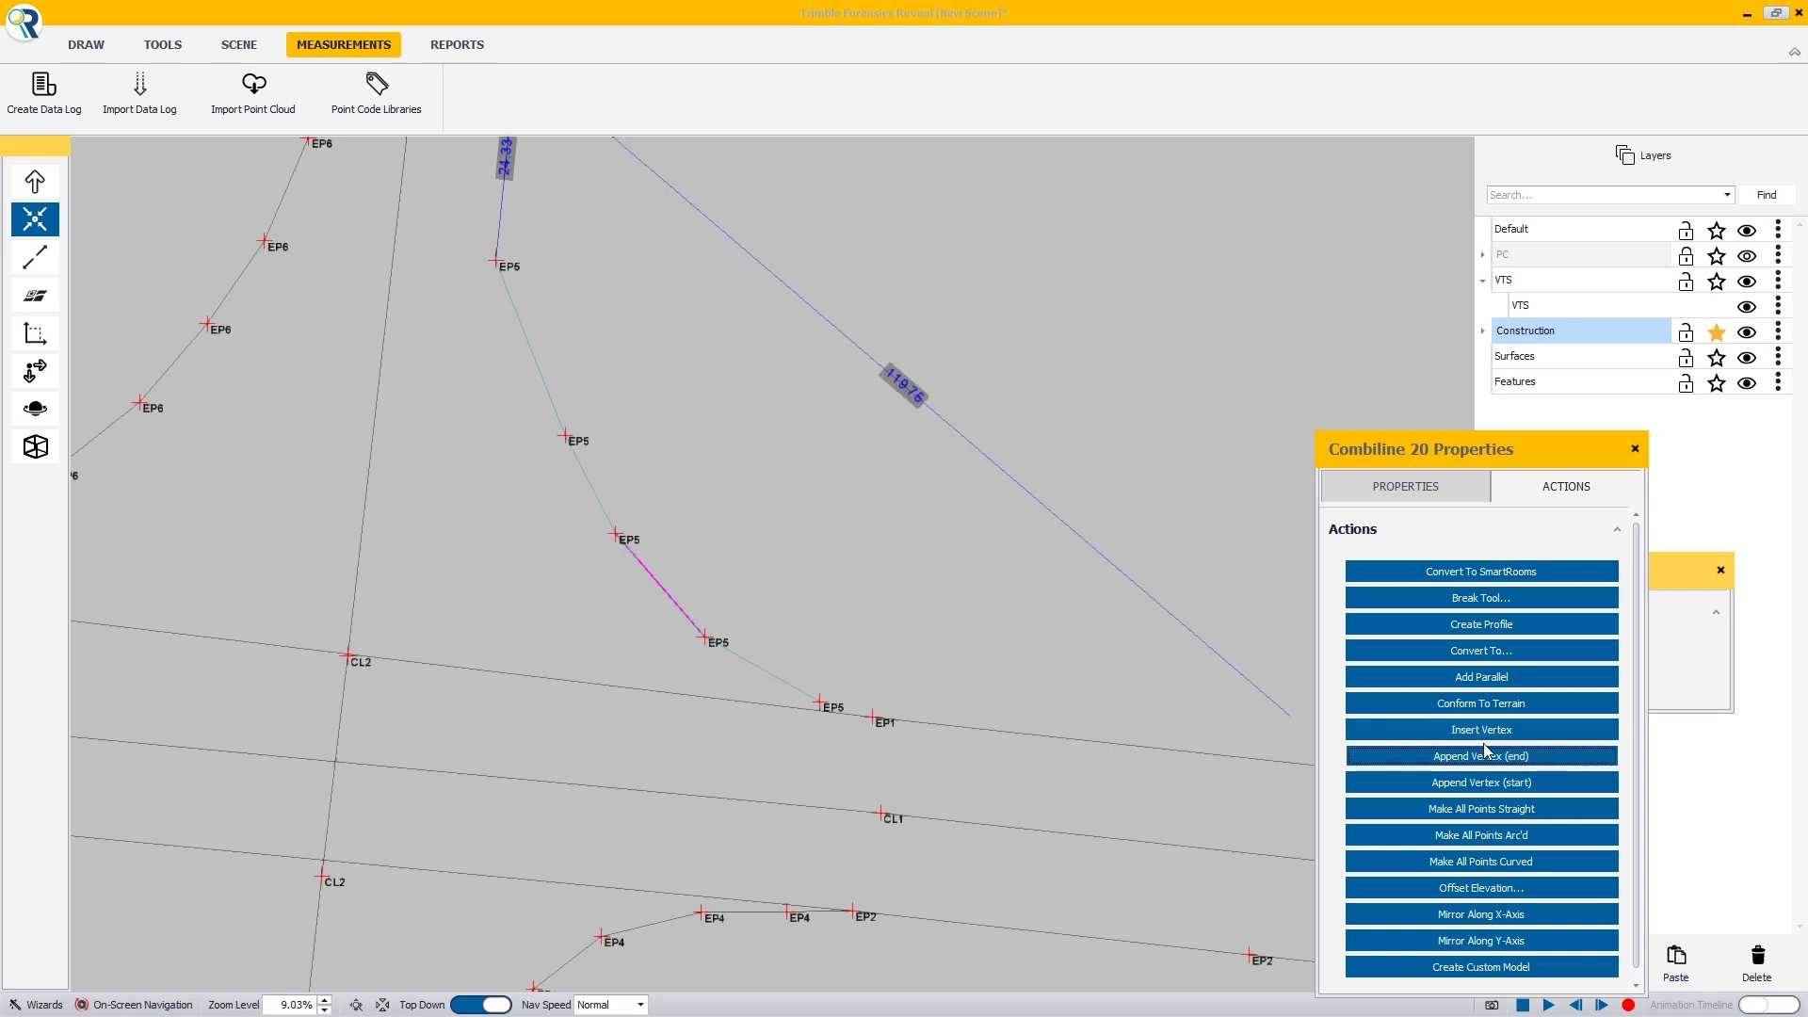
pyautogui.click(881, 682)
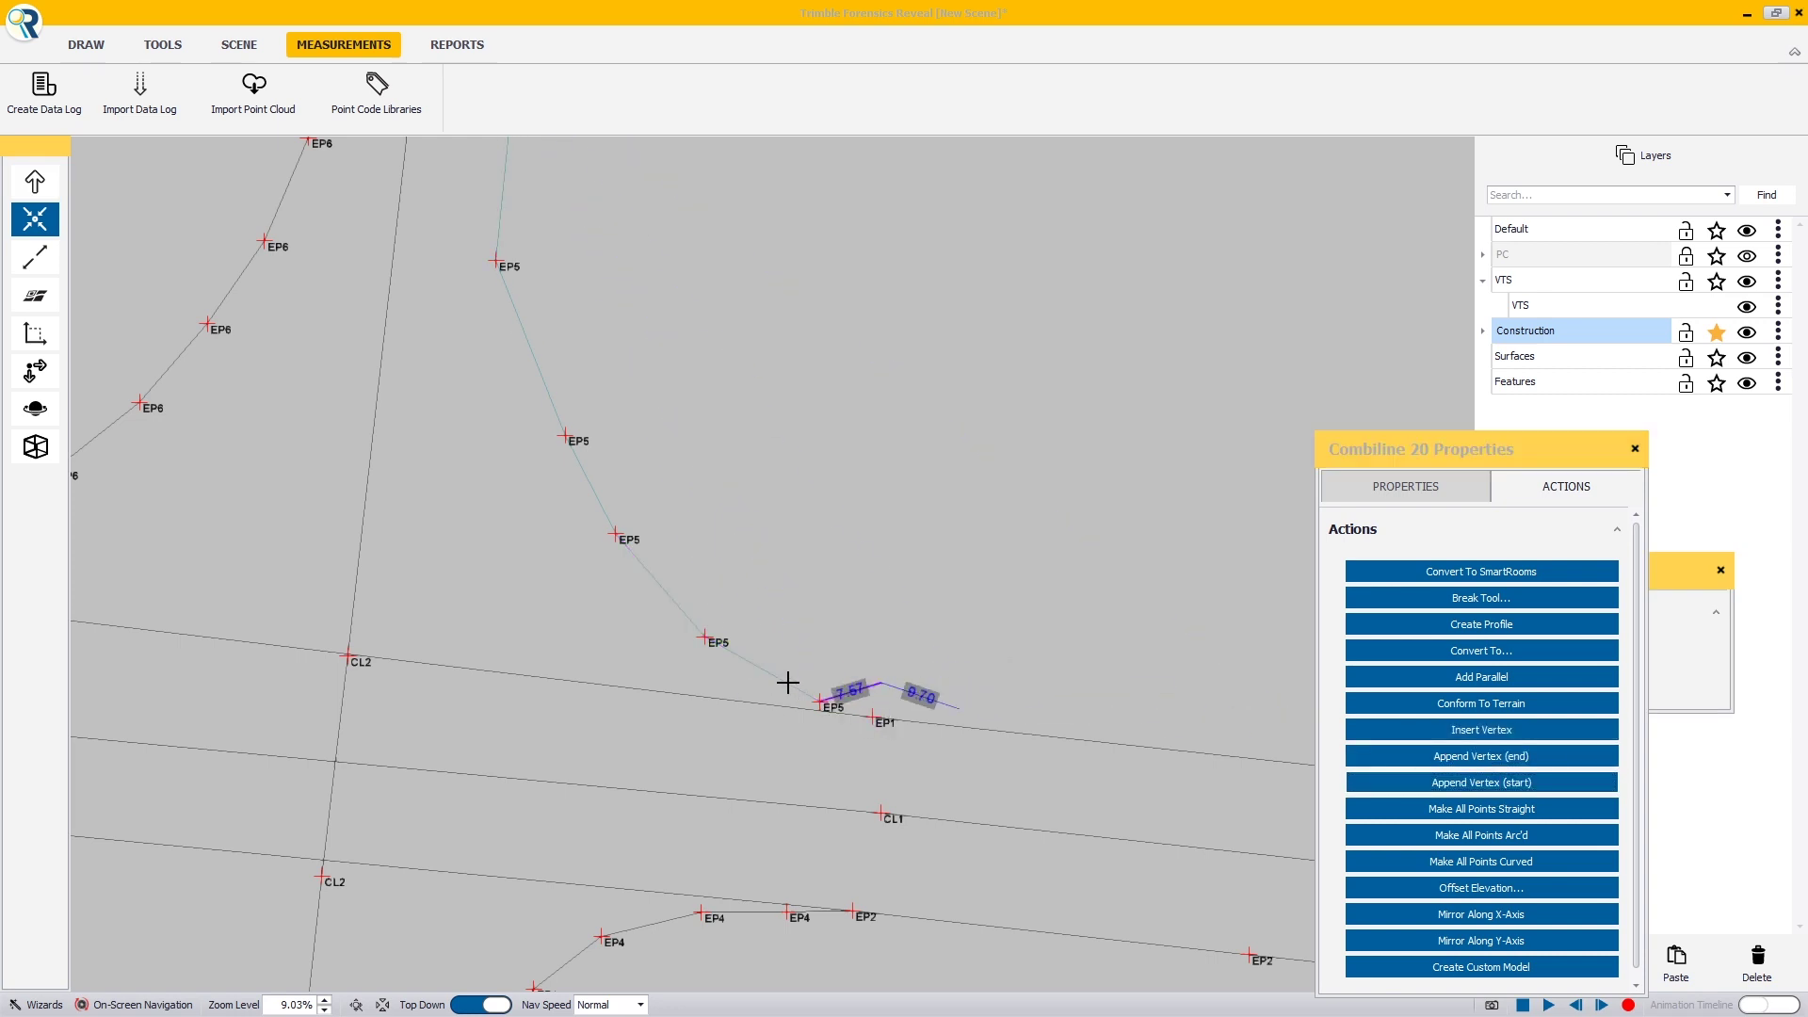
pyautogui.rightClick(789, 683)
pyautogui.moveTo(881, 682); pyautogui.dragTo(875, 717)
# Append a start vertex to the EP6 line and snap it onto the neighbouring EP1 point west of the curve.
pyautogui.moveTo(344, 596); pyautogui.dragTo(1048, 667, button='middle')
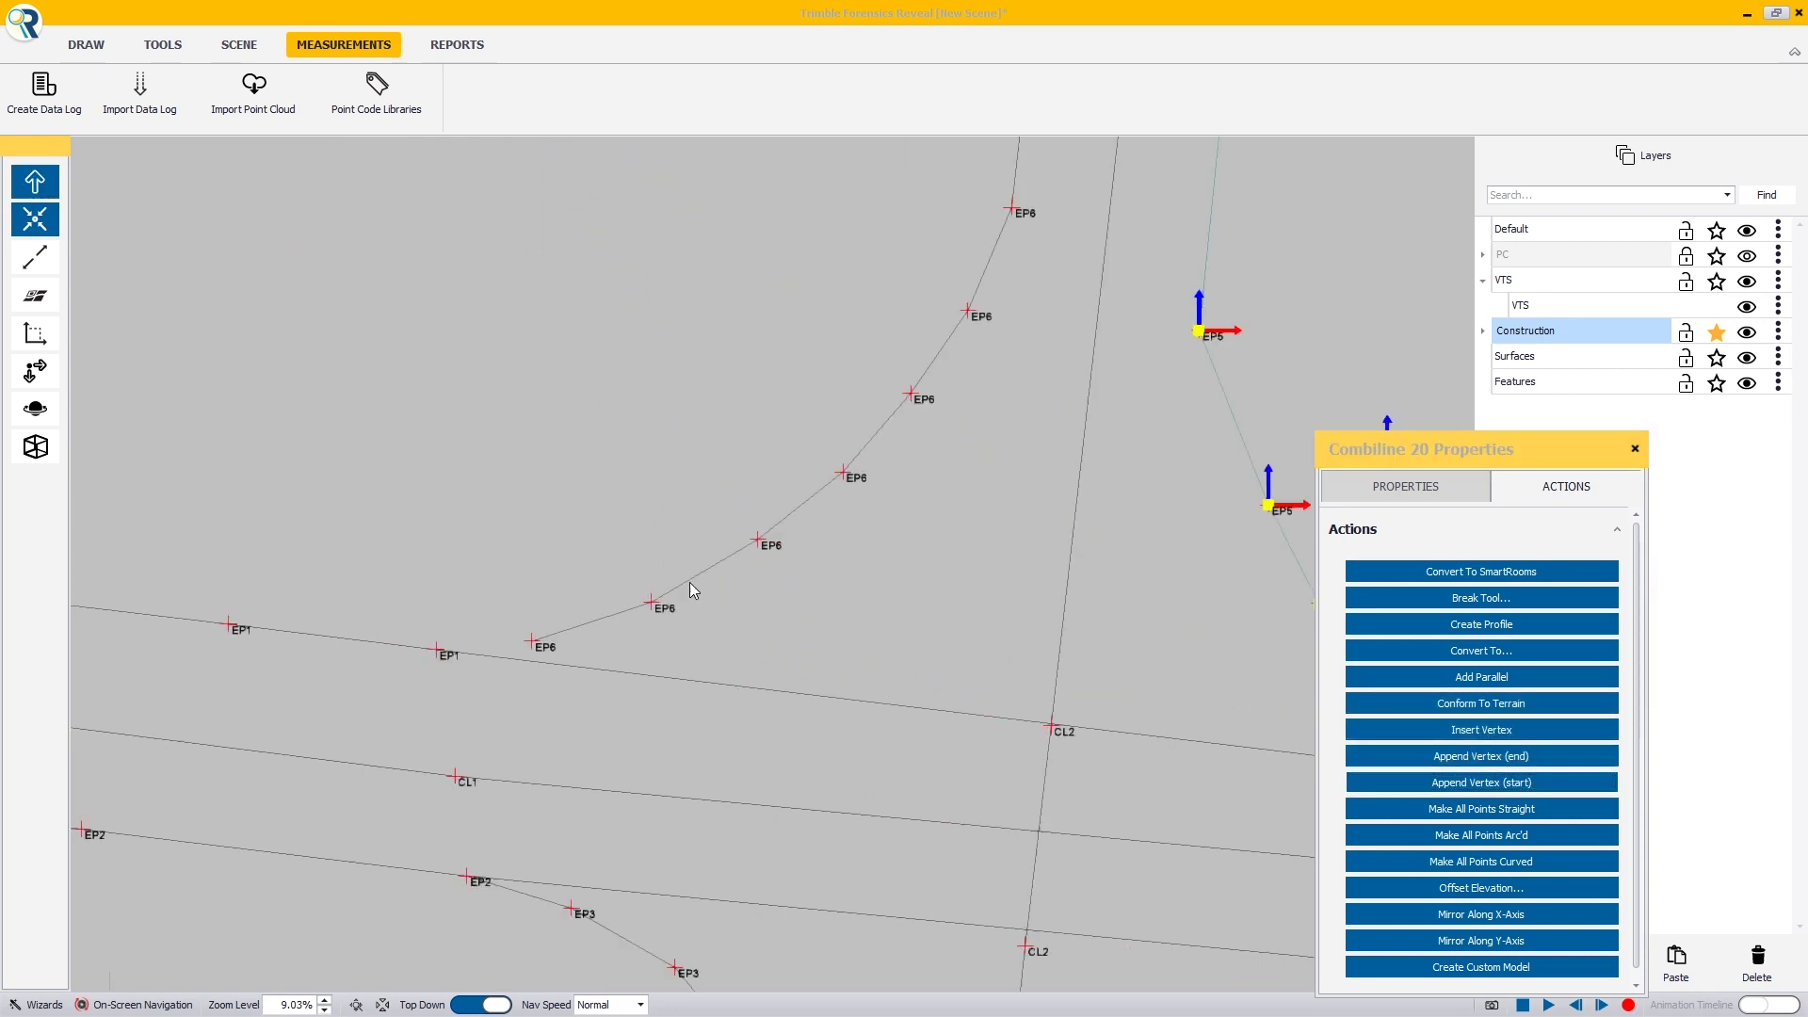
pyautogui.click(691, 584)
pyautogui.click(1498, 809)
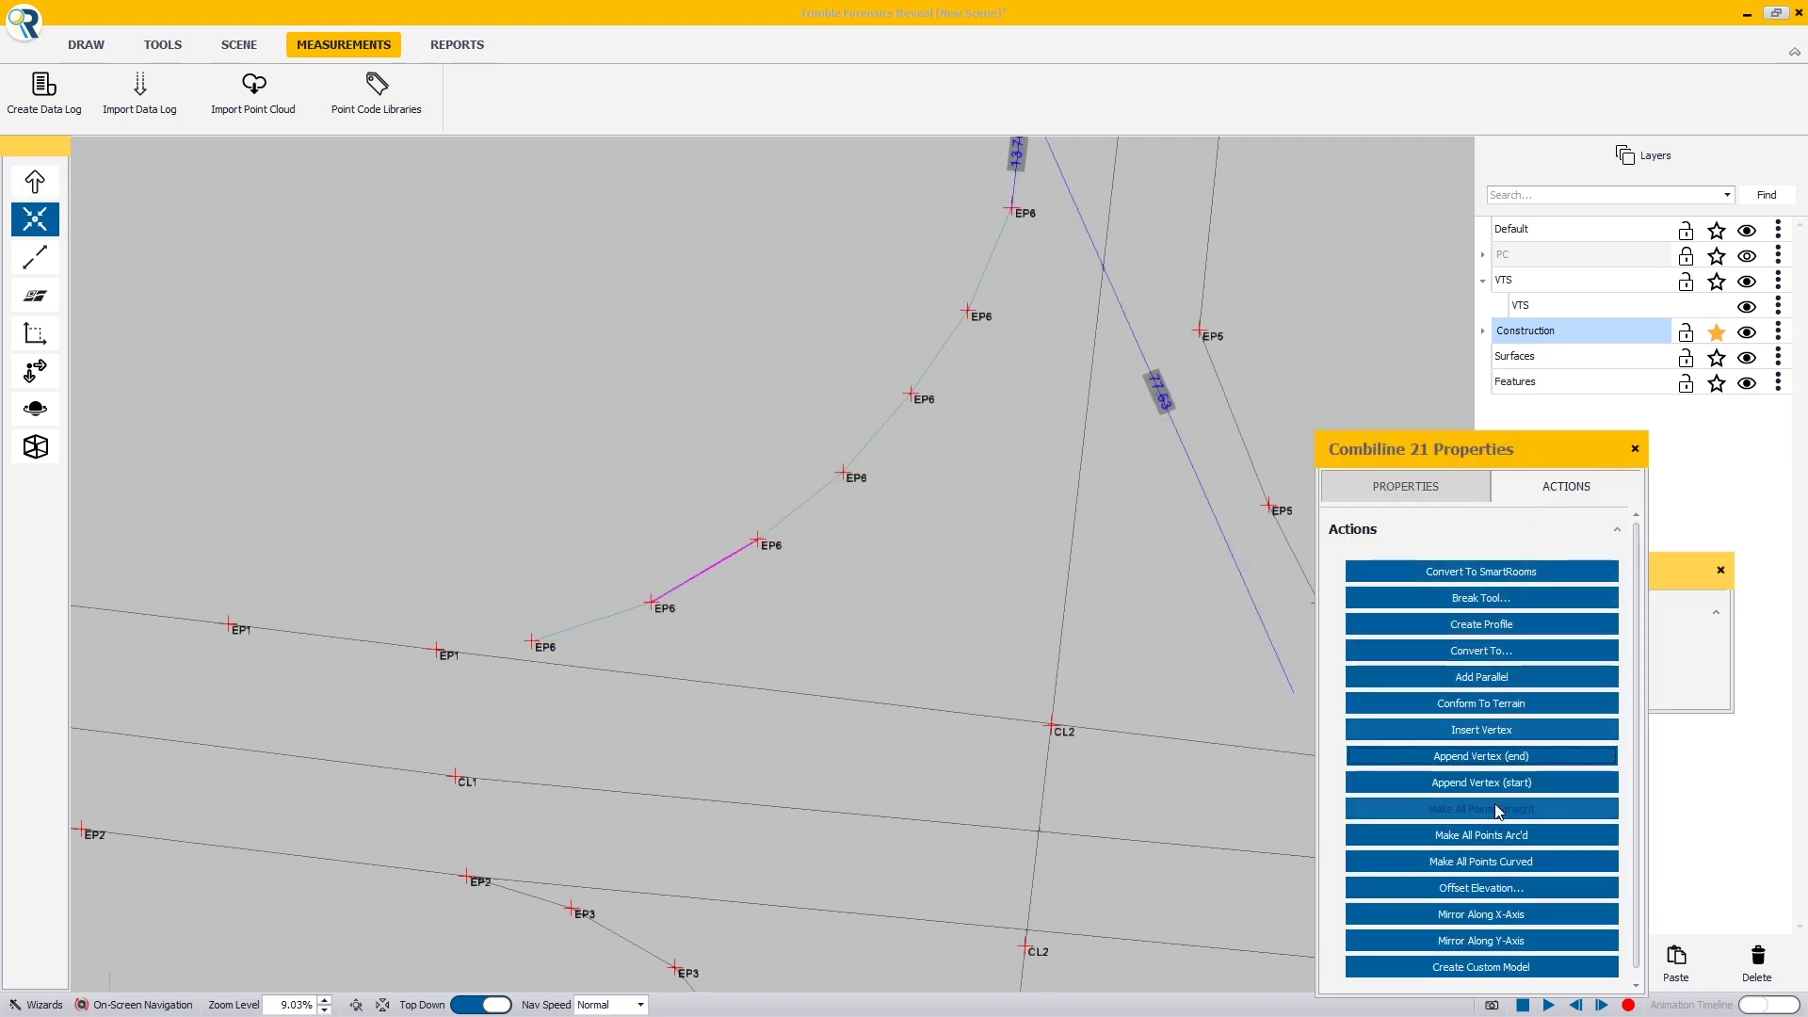
pyautogui.click(1481, 782)
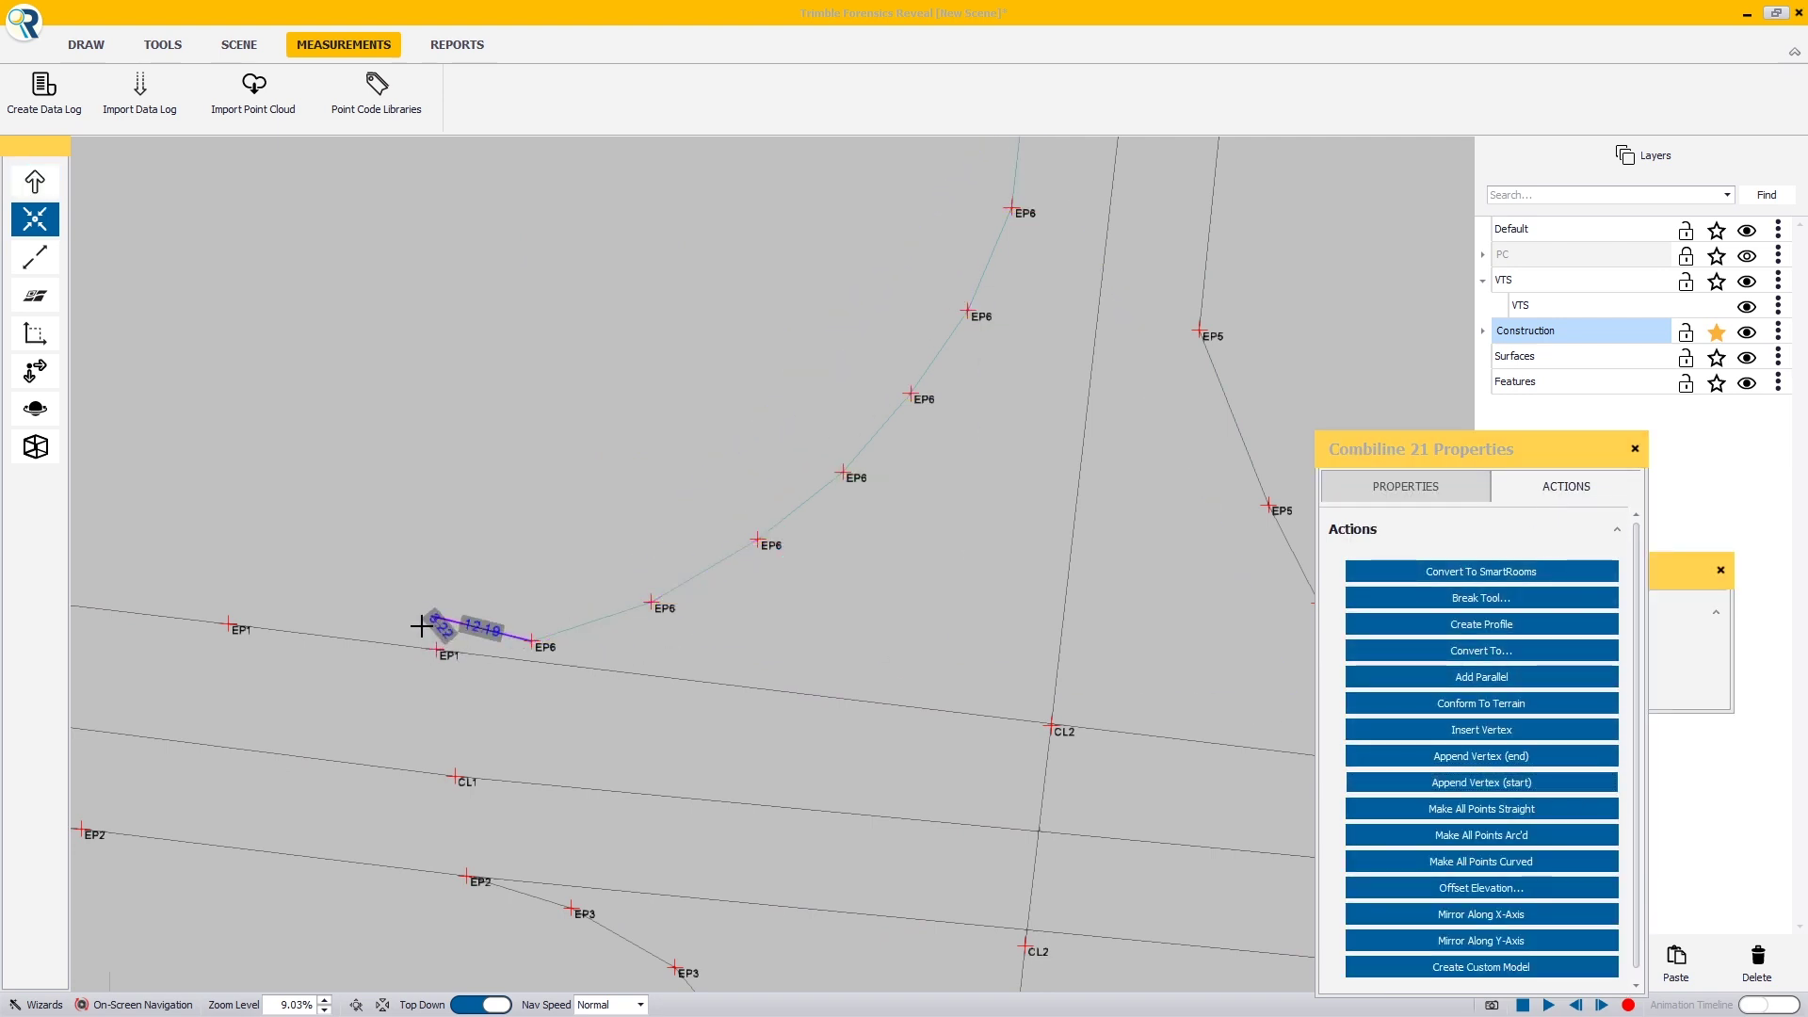
pyautogui.rightClick(426, 627)
pyautogui.moveTo(433, 617); pyautogui.dragTo(437, 650)
# Make all points of the EP6 corner line in the northwest quadrant curved.
pyautogui.moveTo(612, 696); pyautogui.dragTo(672, 638, button='middle')
pyautogui.scroll(-2, 426, 619)
pyautogui.click(946, 471)
pyautogui.scroll(-2, 976, 369)
pyautogui.moveTo(975, 368)
pyautogui.mouseDown(button='middle')
pyautogui.moveTo(815, 338)
pyautogui.moveTo(800, 310)
pyautogui.mouseUp(button='middle')
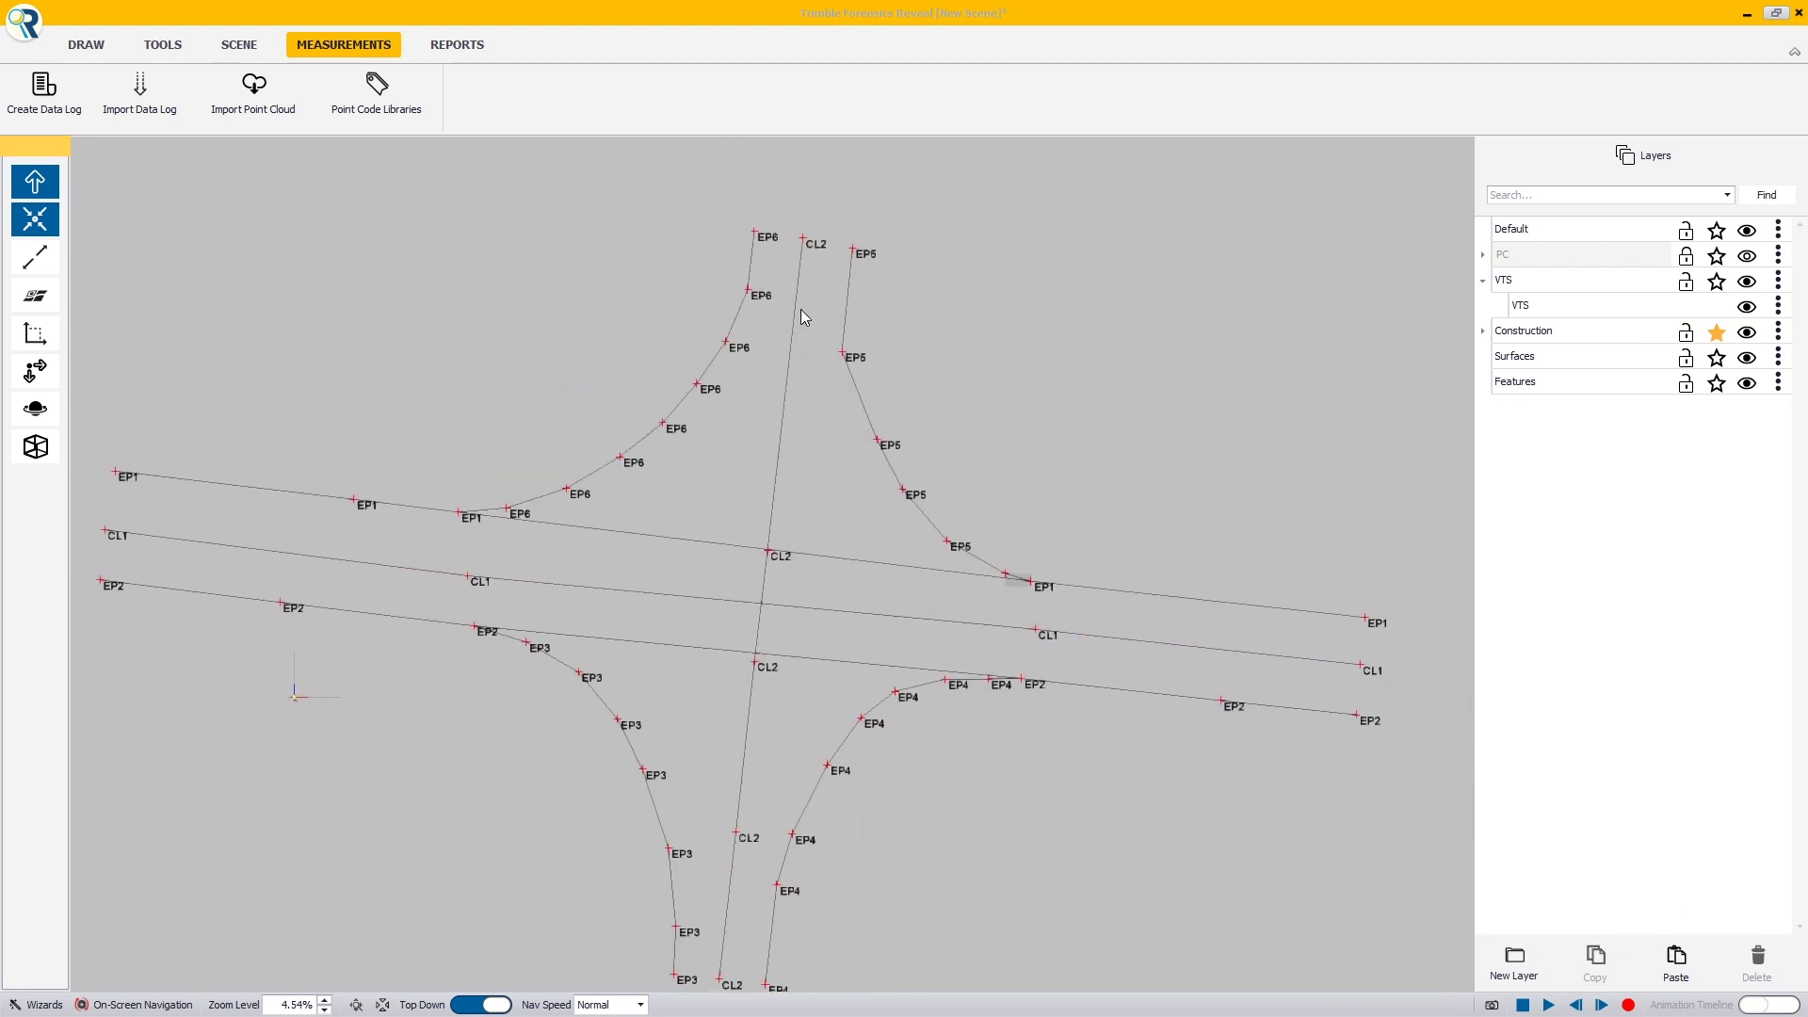
pyautogui.click(731, 344)
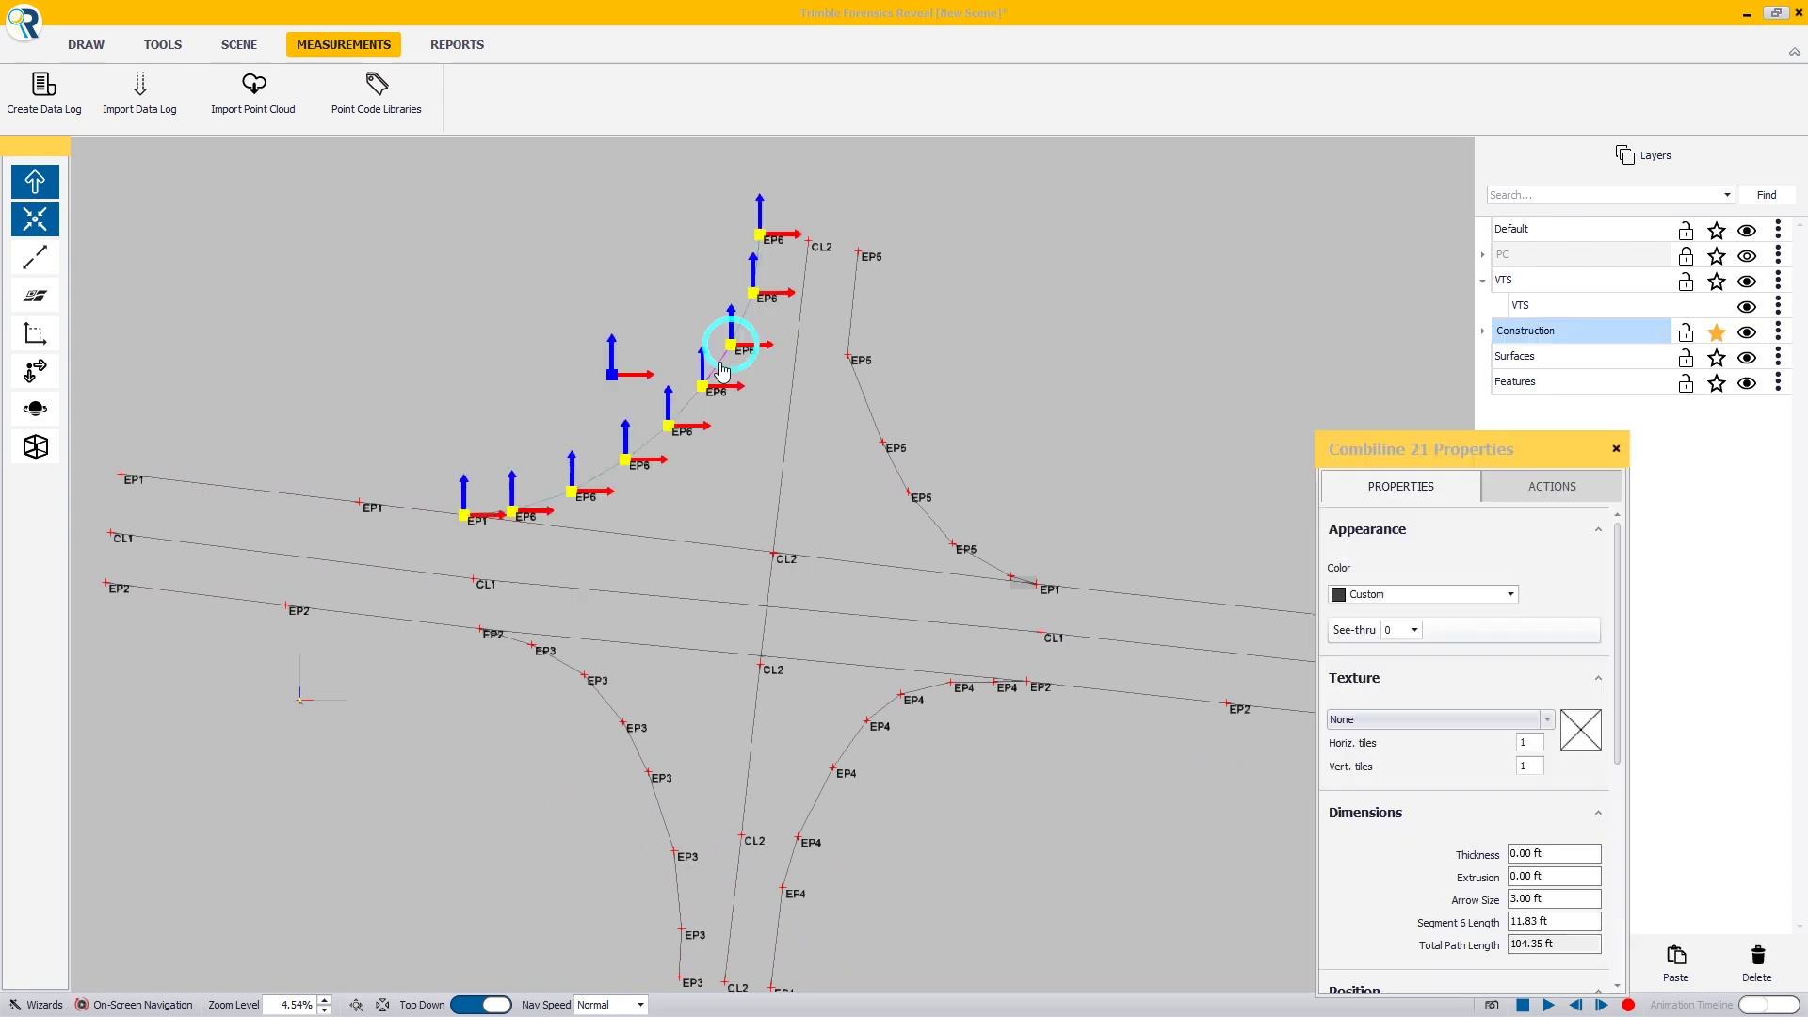
# Lock the VTS layer and make all points curved on the EP5, EP4 and EP3 corner lines.
pyautogui.click(877, 435)
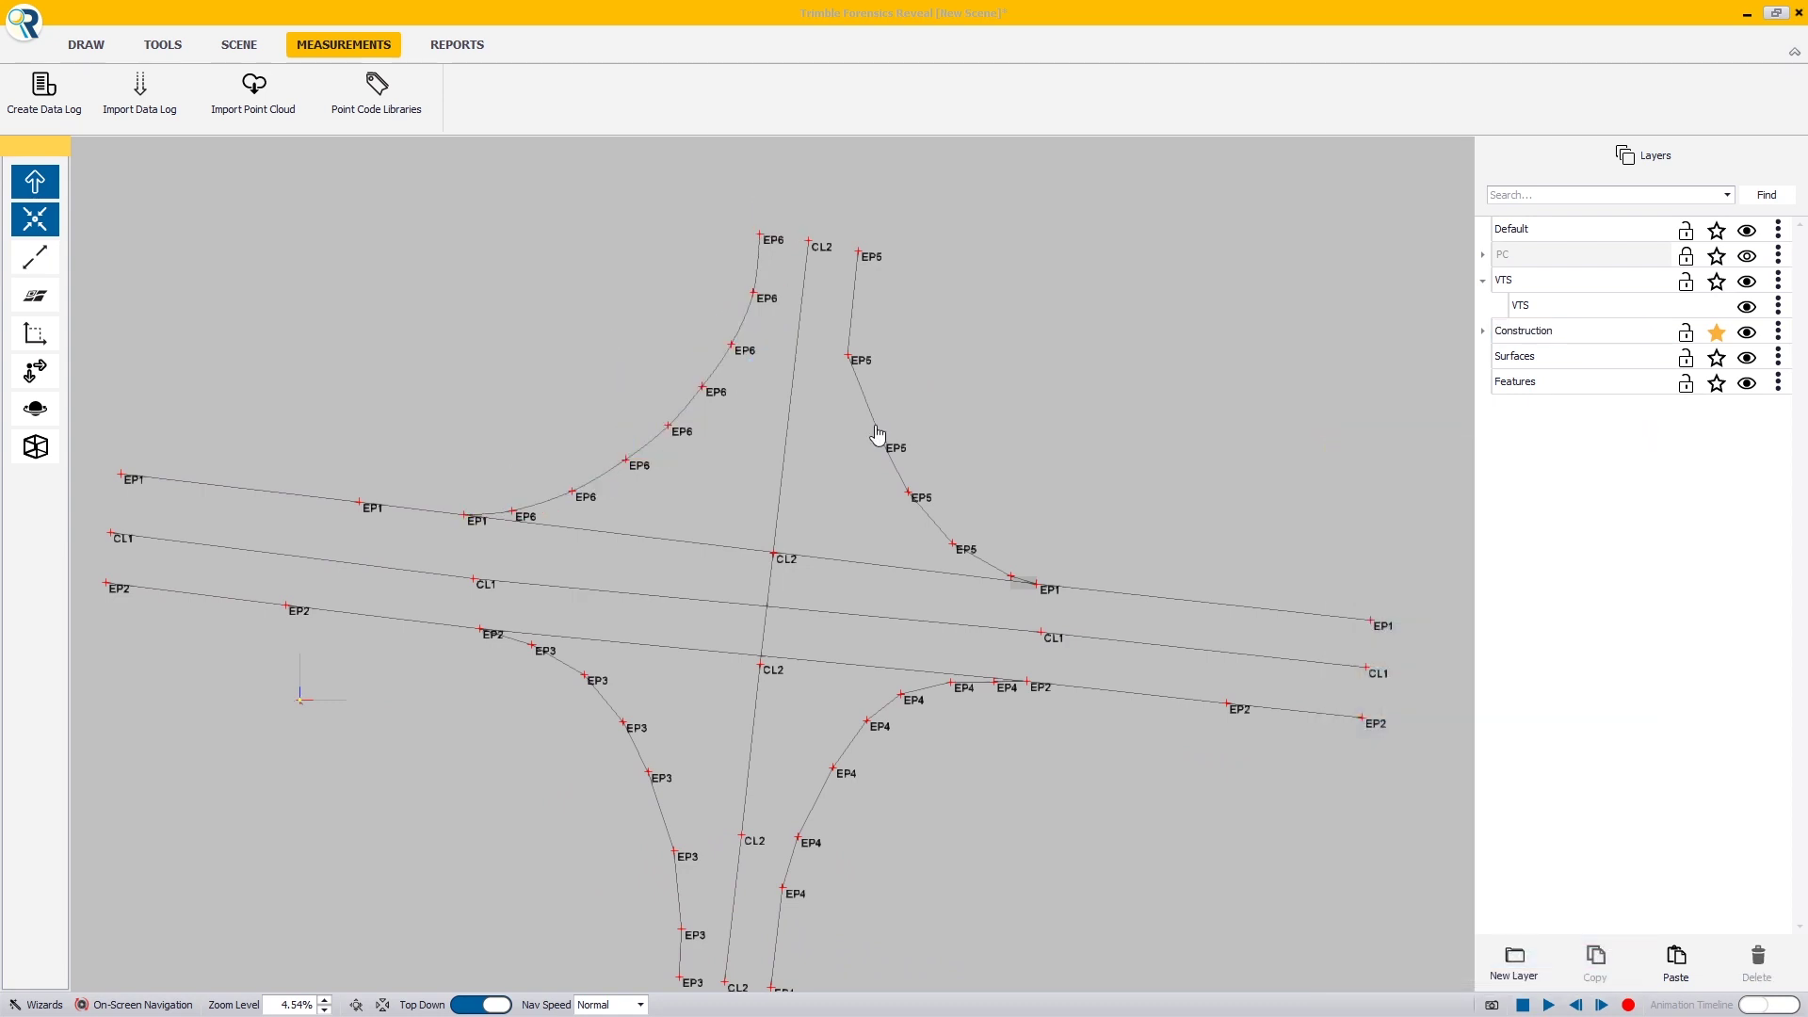
pyautogui.click(878, 435)
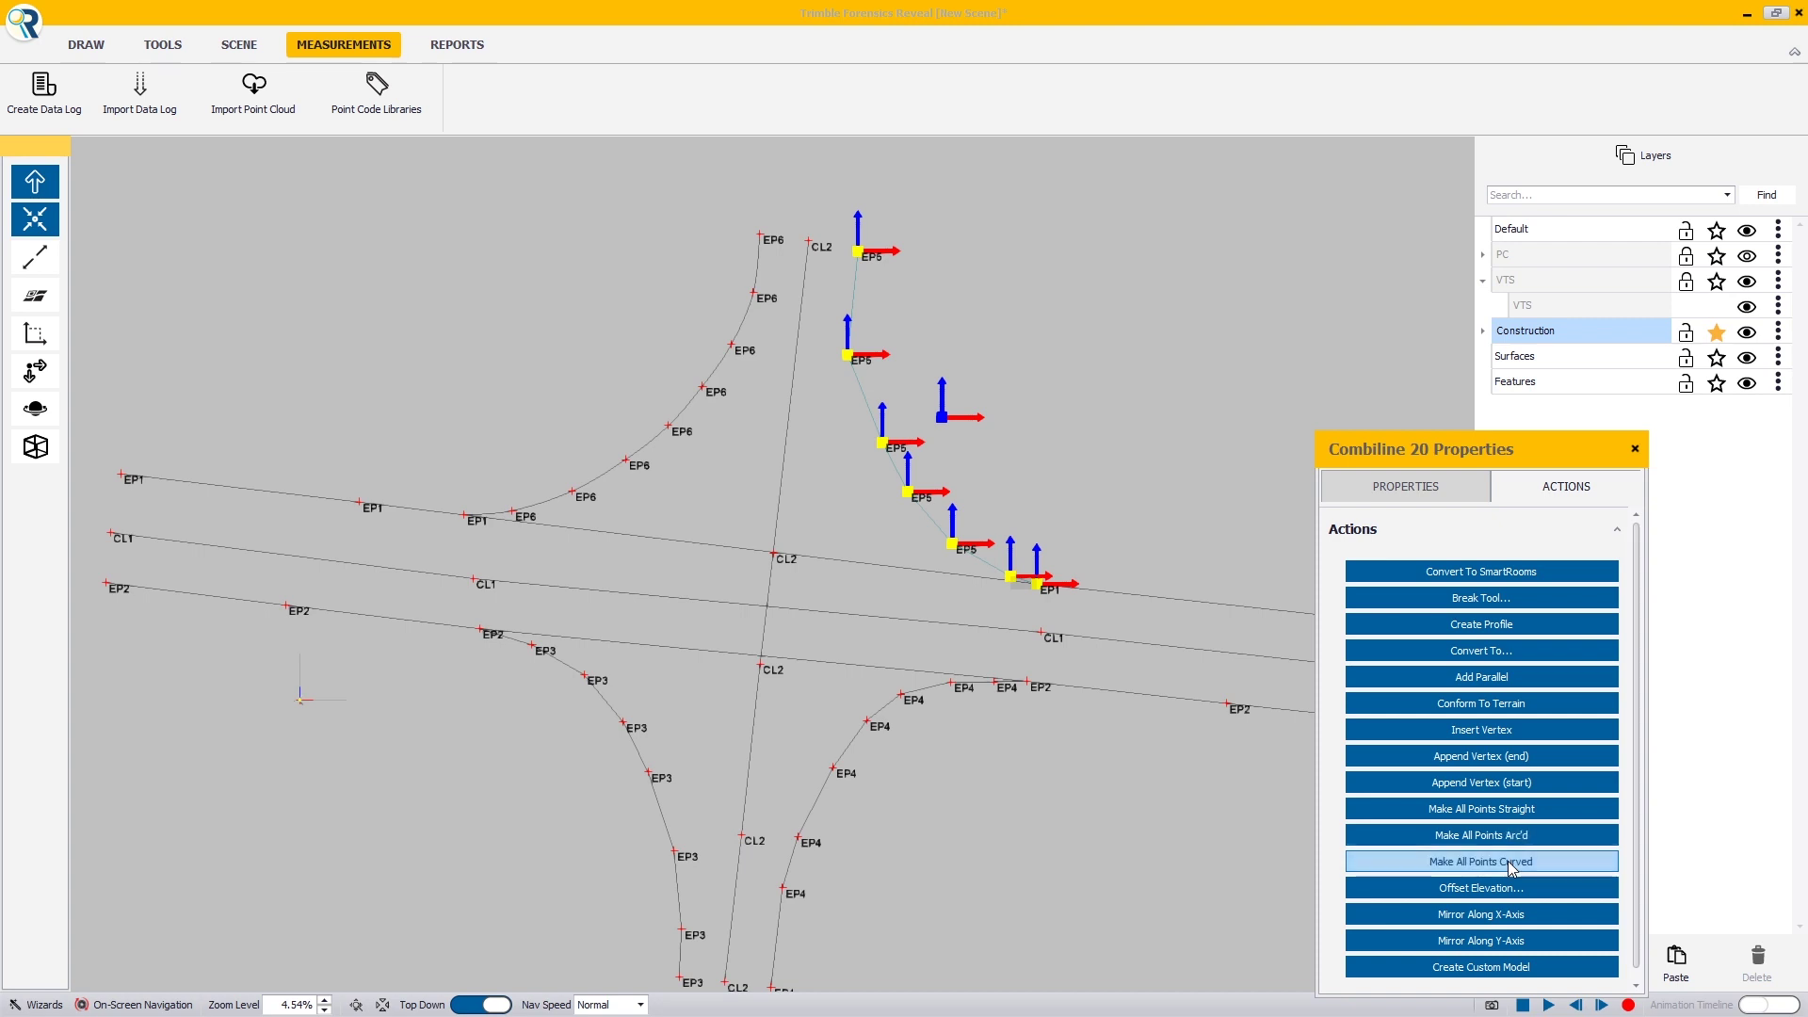
pyautogui.click(1512, 861)
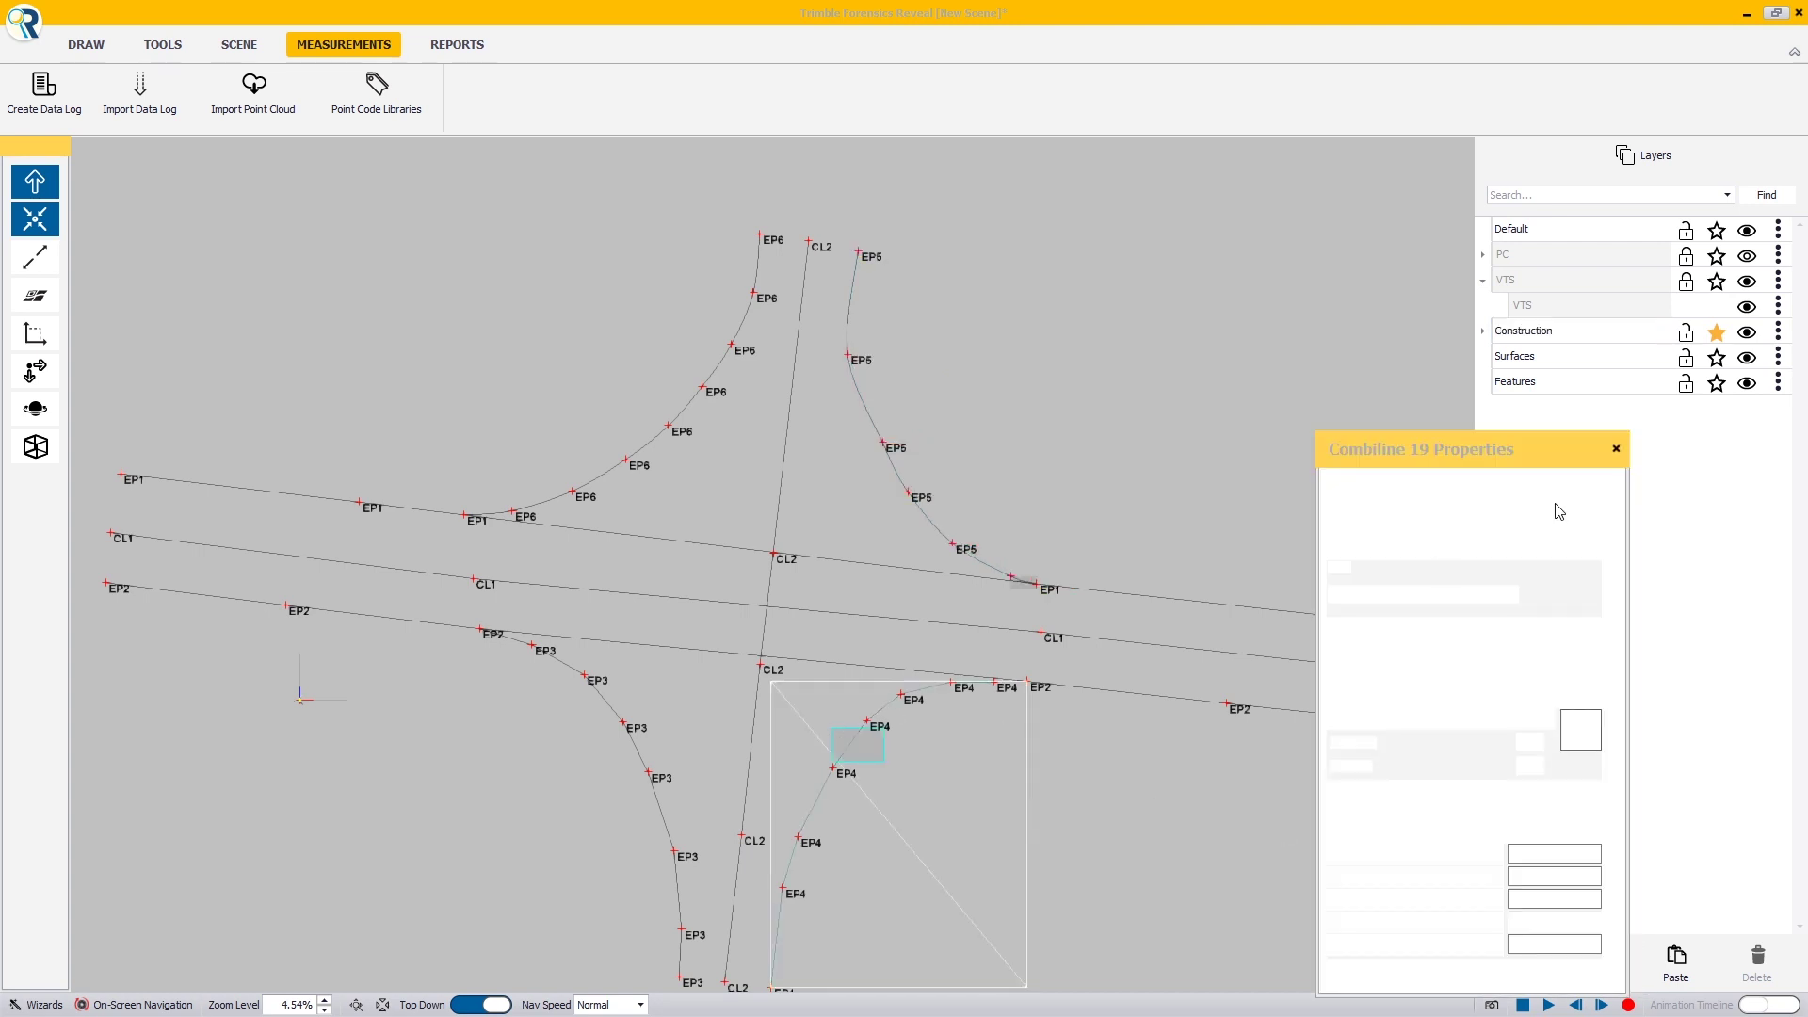
pyautogui.click(1558, 488)
pyautogui.click(1519, 861)
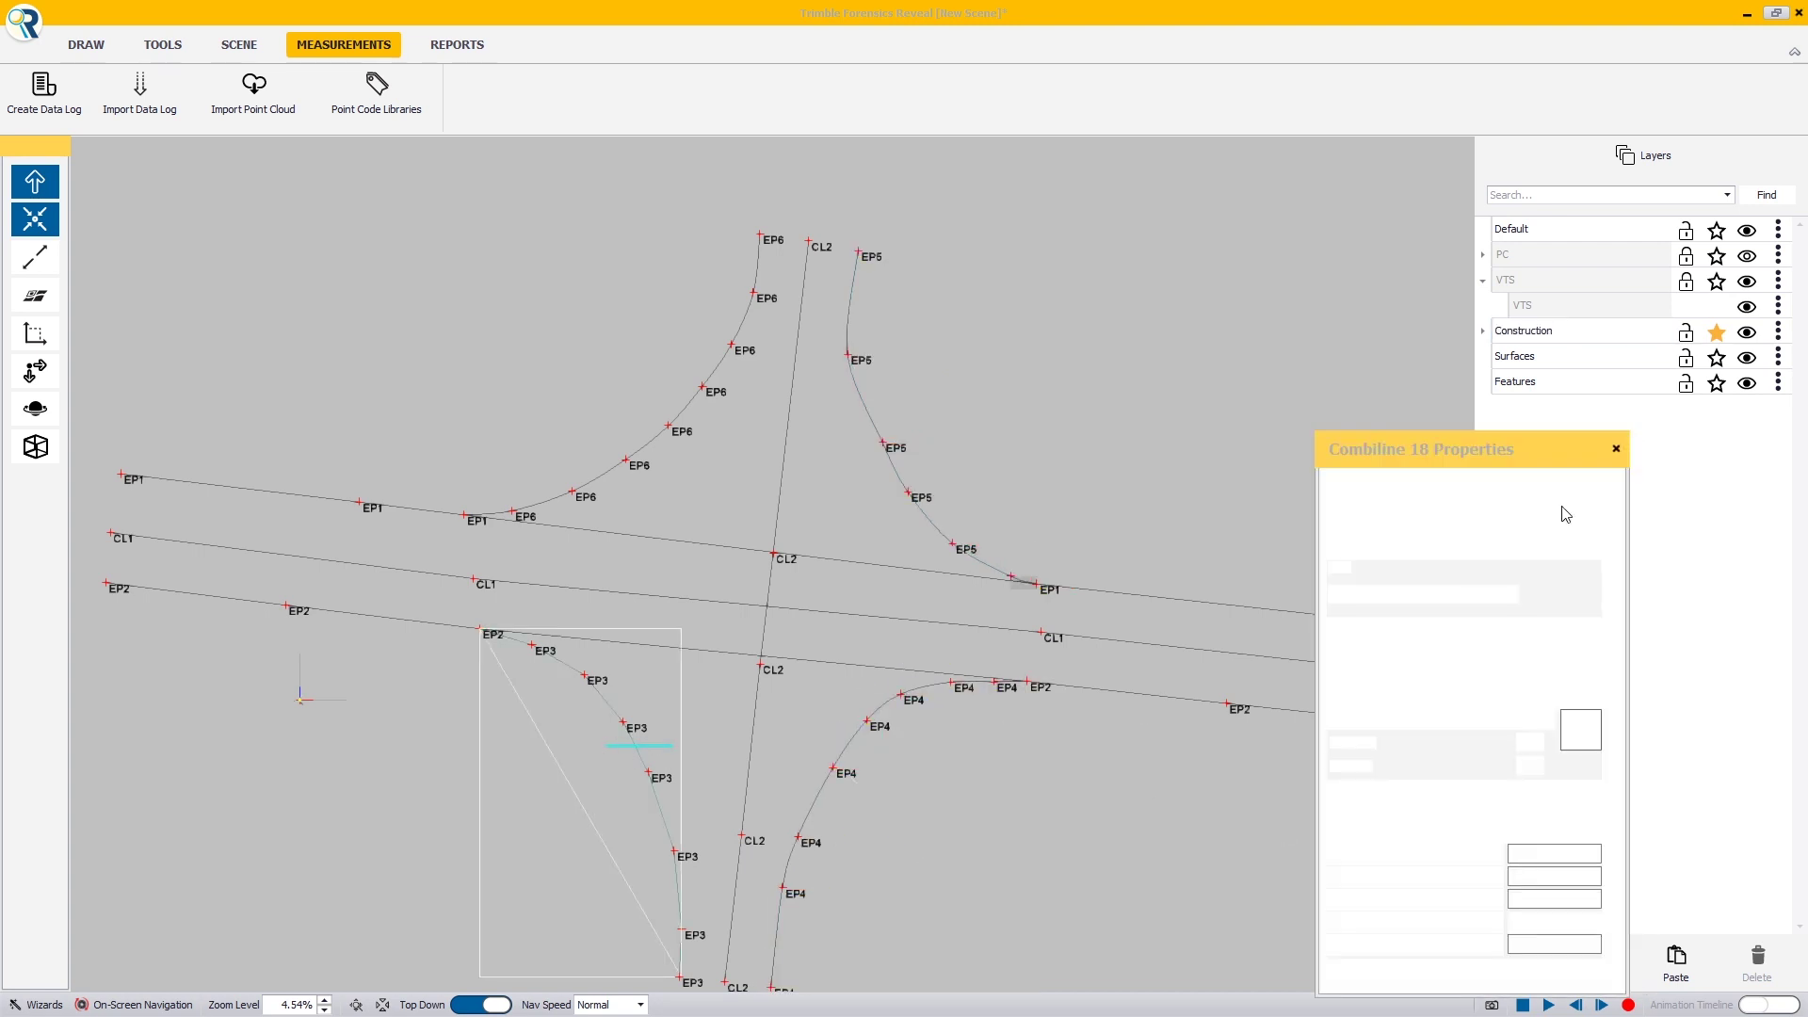
pyautogui.click(1563, 488)
pyautogui.click(1519, 859)
# Insert a vertex into the EP2 road-edge segment that crosses the intersection.
pyautogui.moveTo(969, 737); pyautogui.dragTo(1051, 620, button='middle')
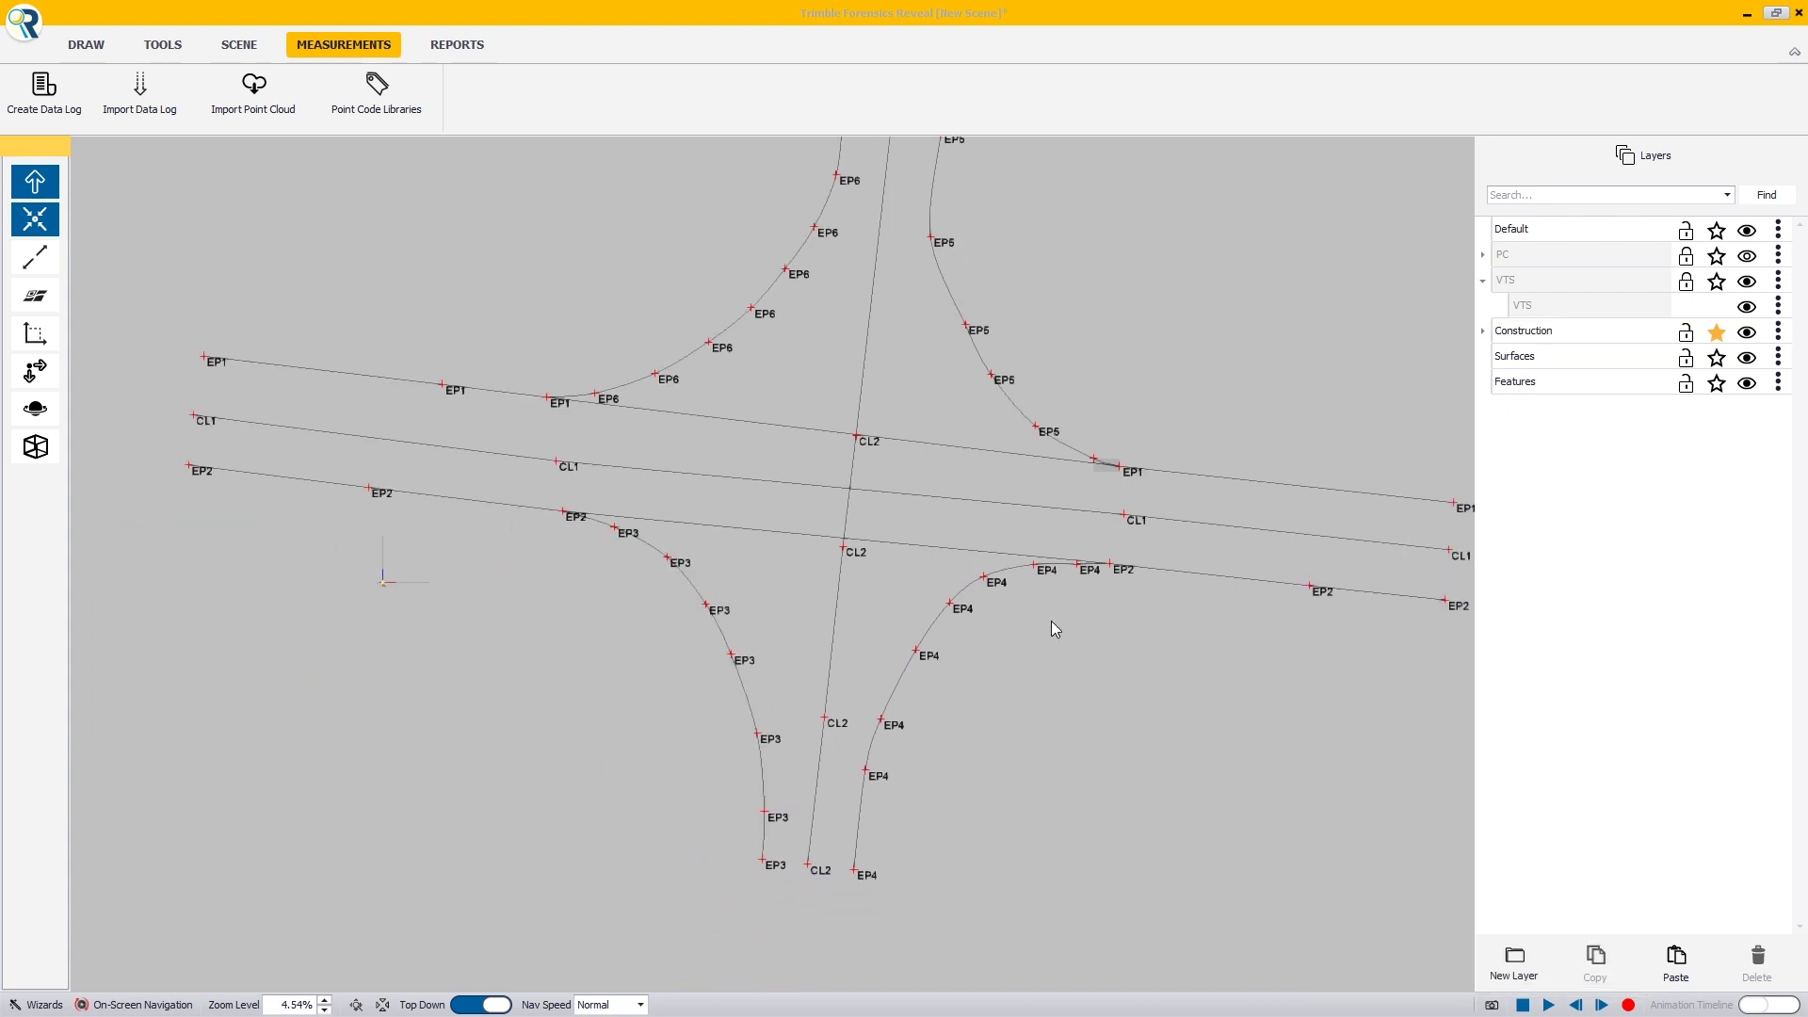
pyautogui.scroll(5, 874, 510)
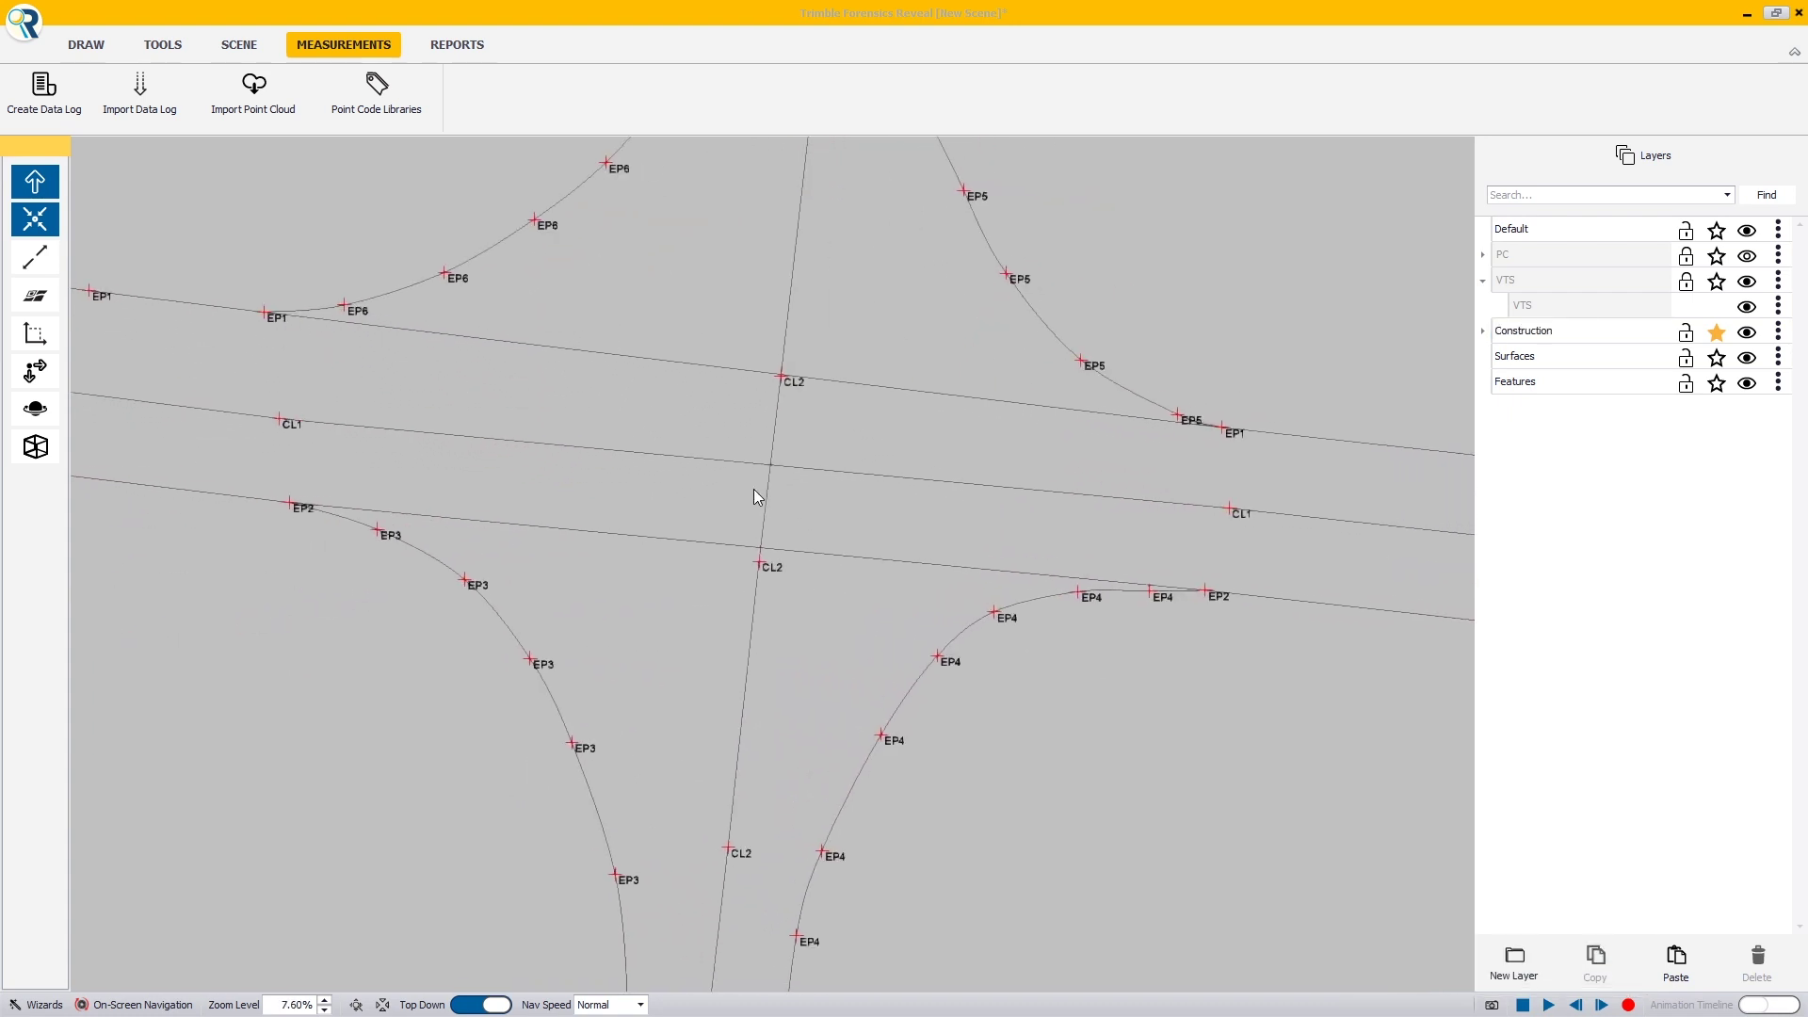
pyautogui.scroll(5, 754, 489)
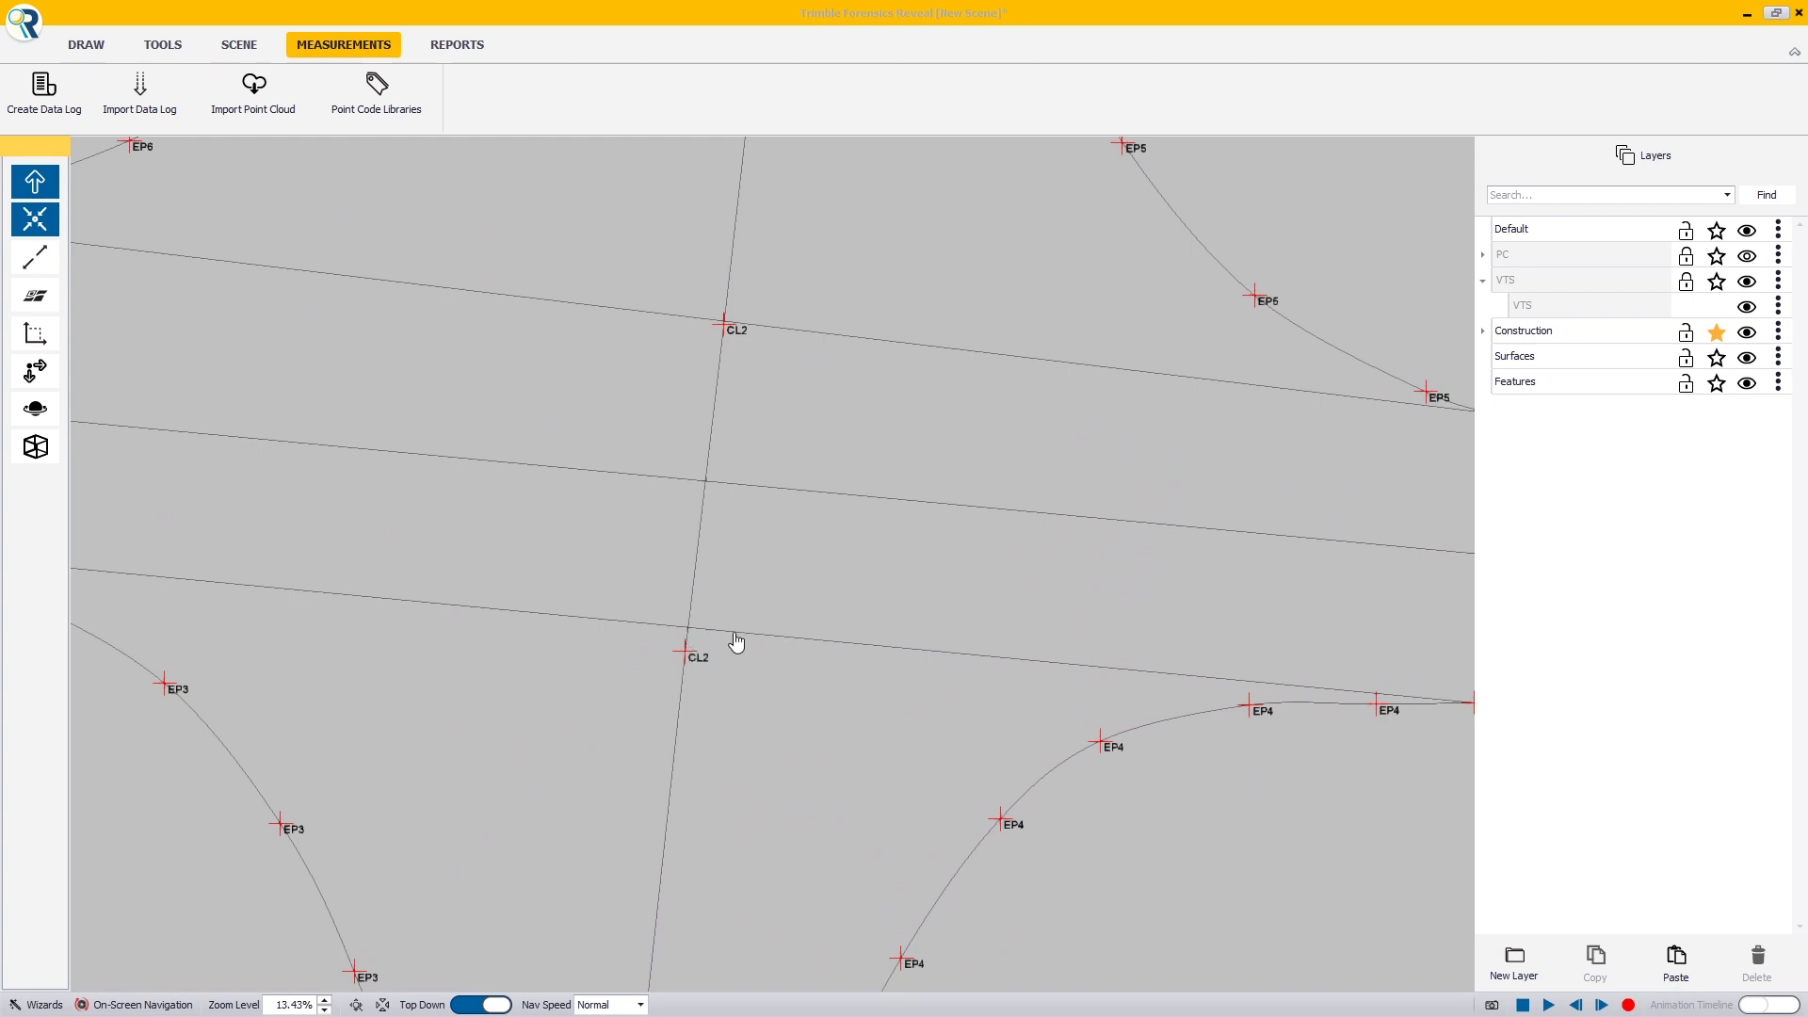
pyautogui.click(736, 640)
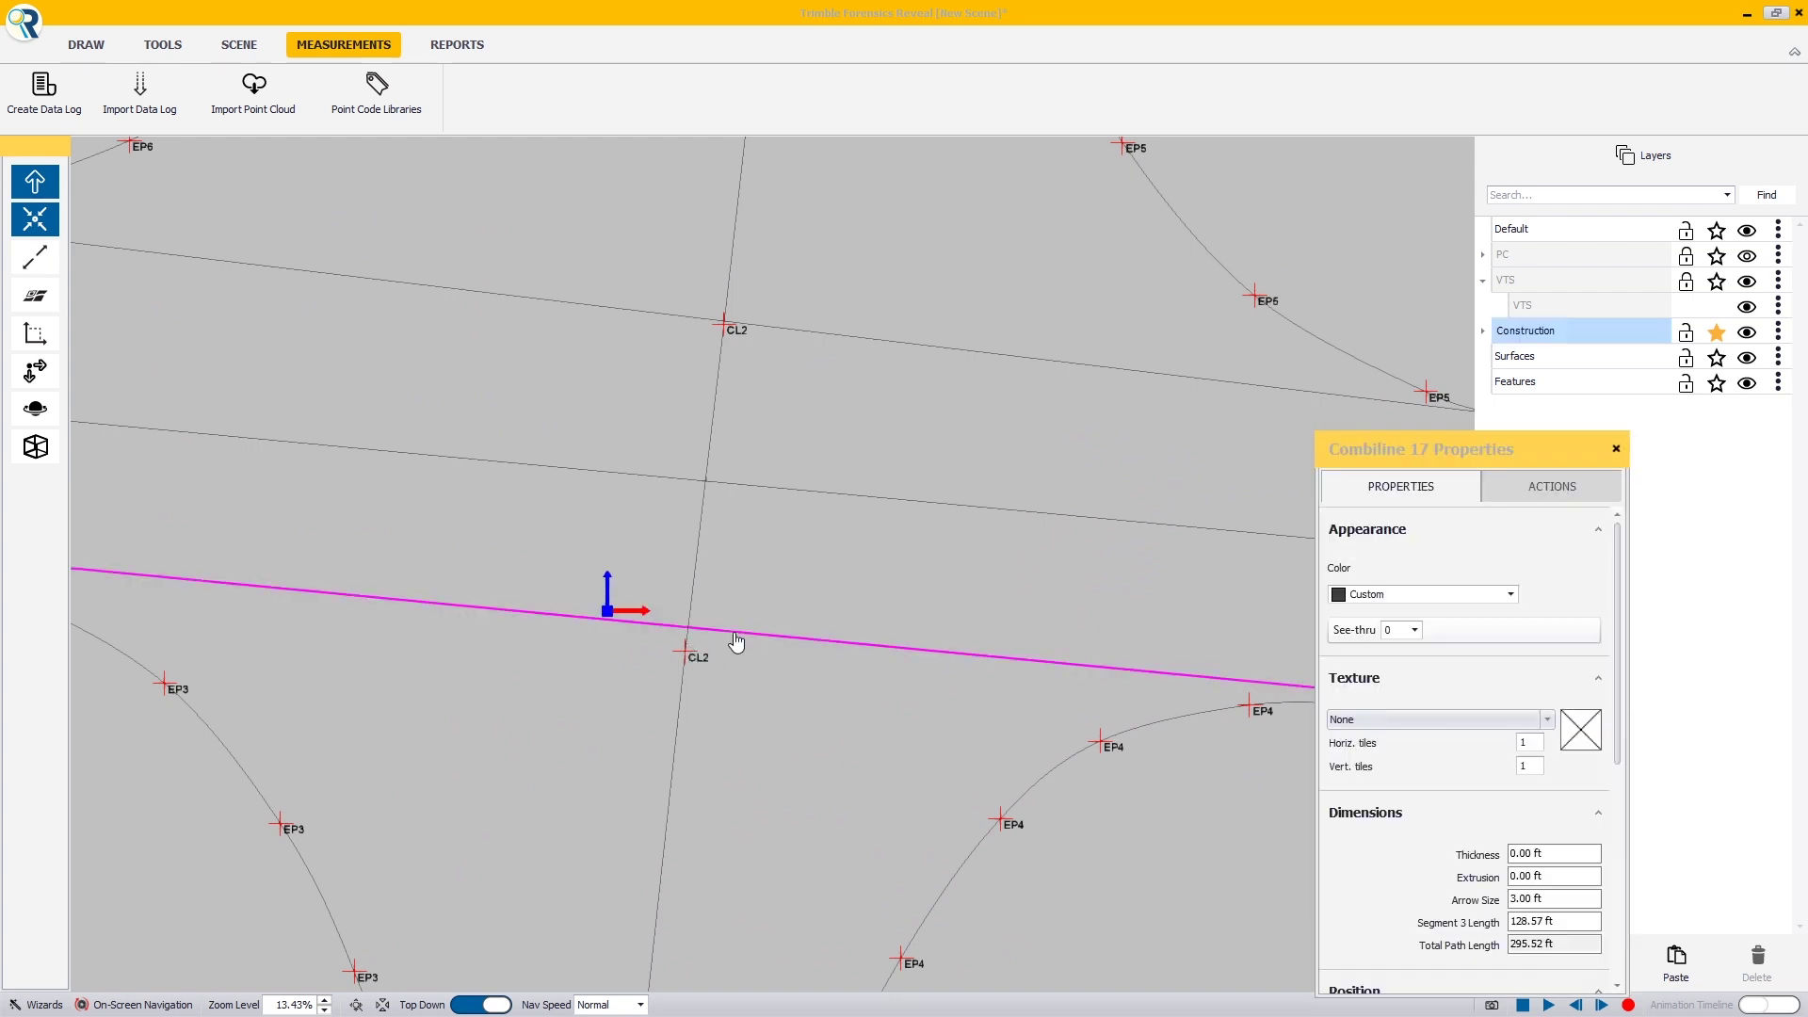
pyautogui.moveTo(839, 557); pyautogui.dragTo(778, 544, button='middle')
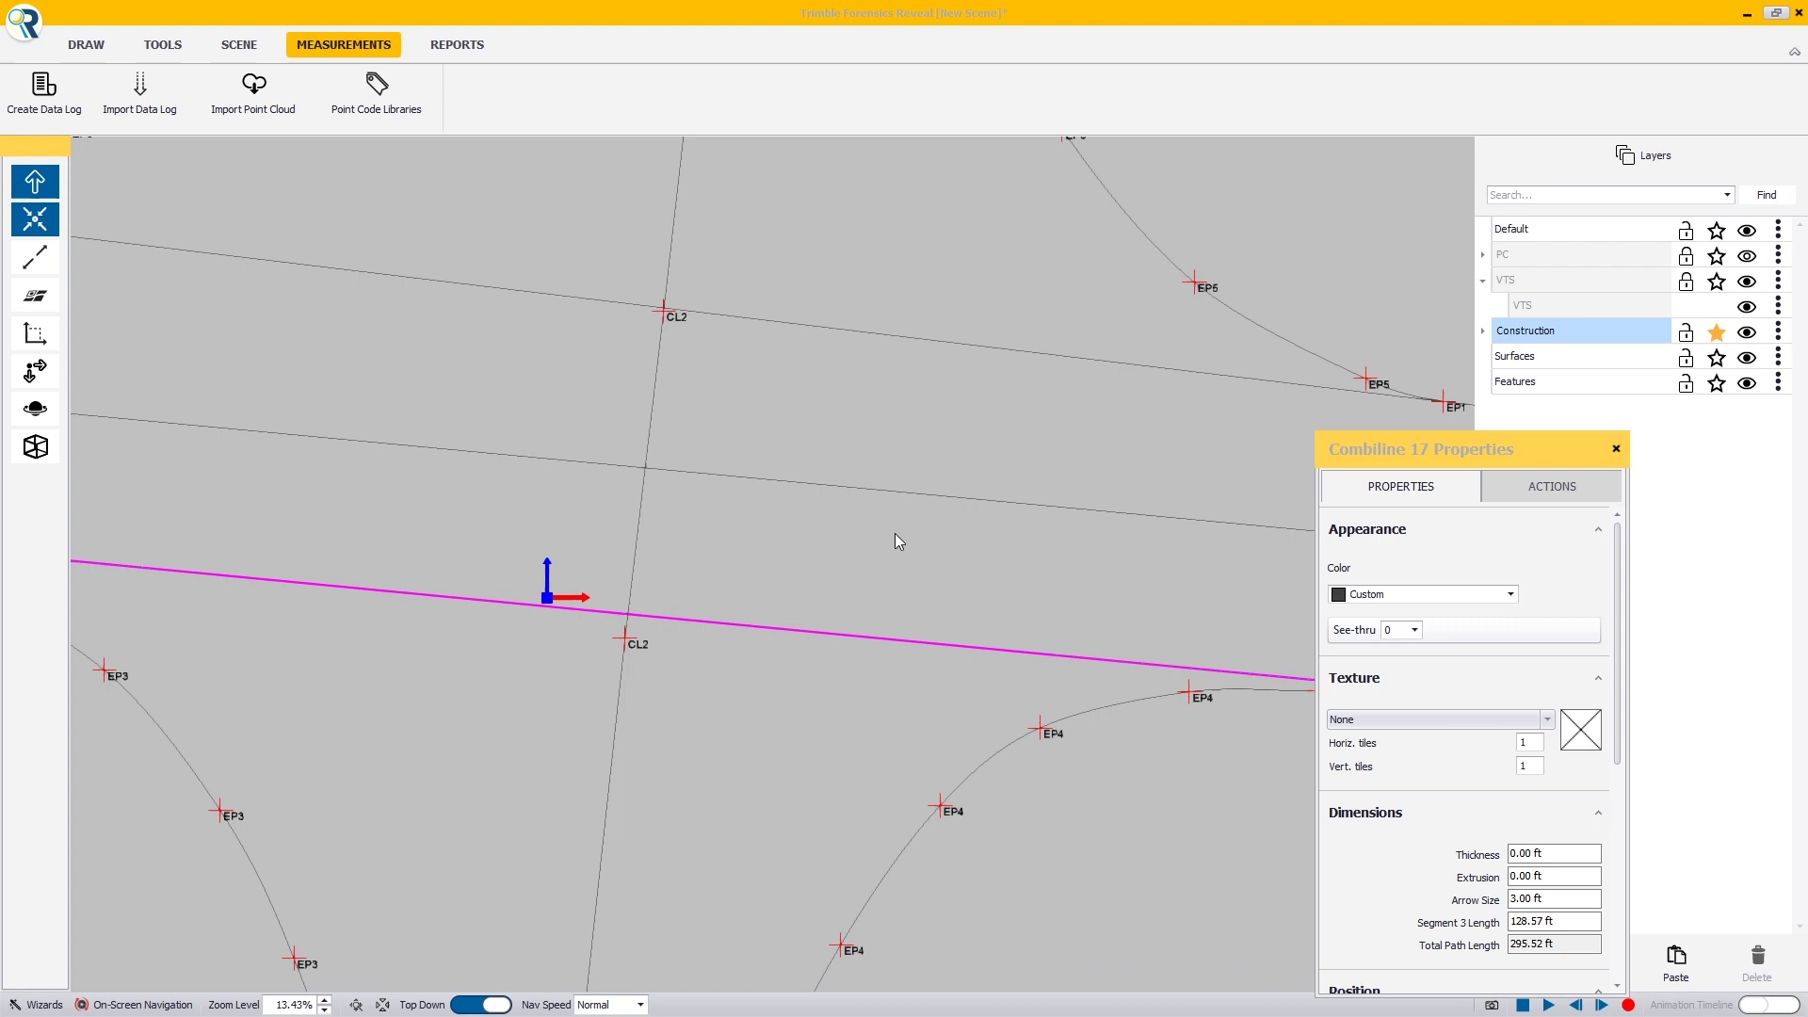
pyautogui.click(1590, 494)
pyautogui.click(1508, 730)
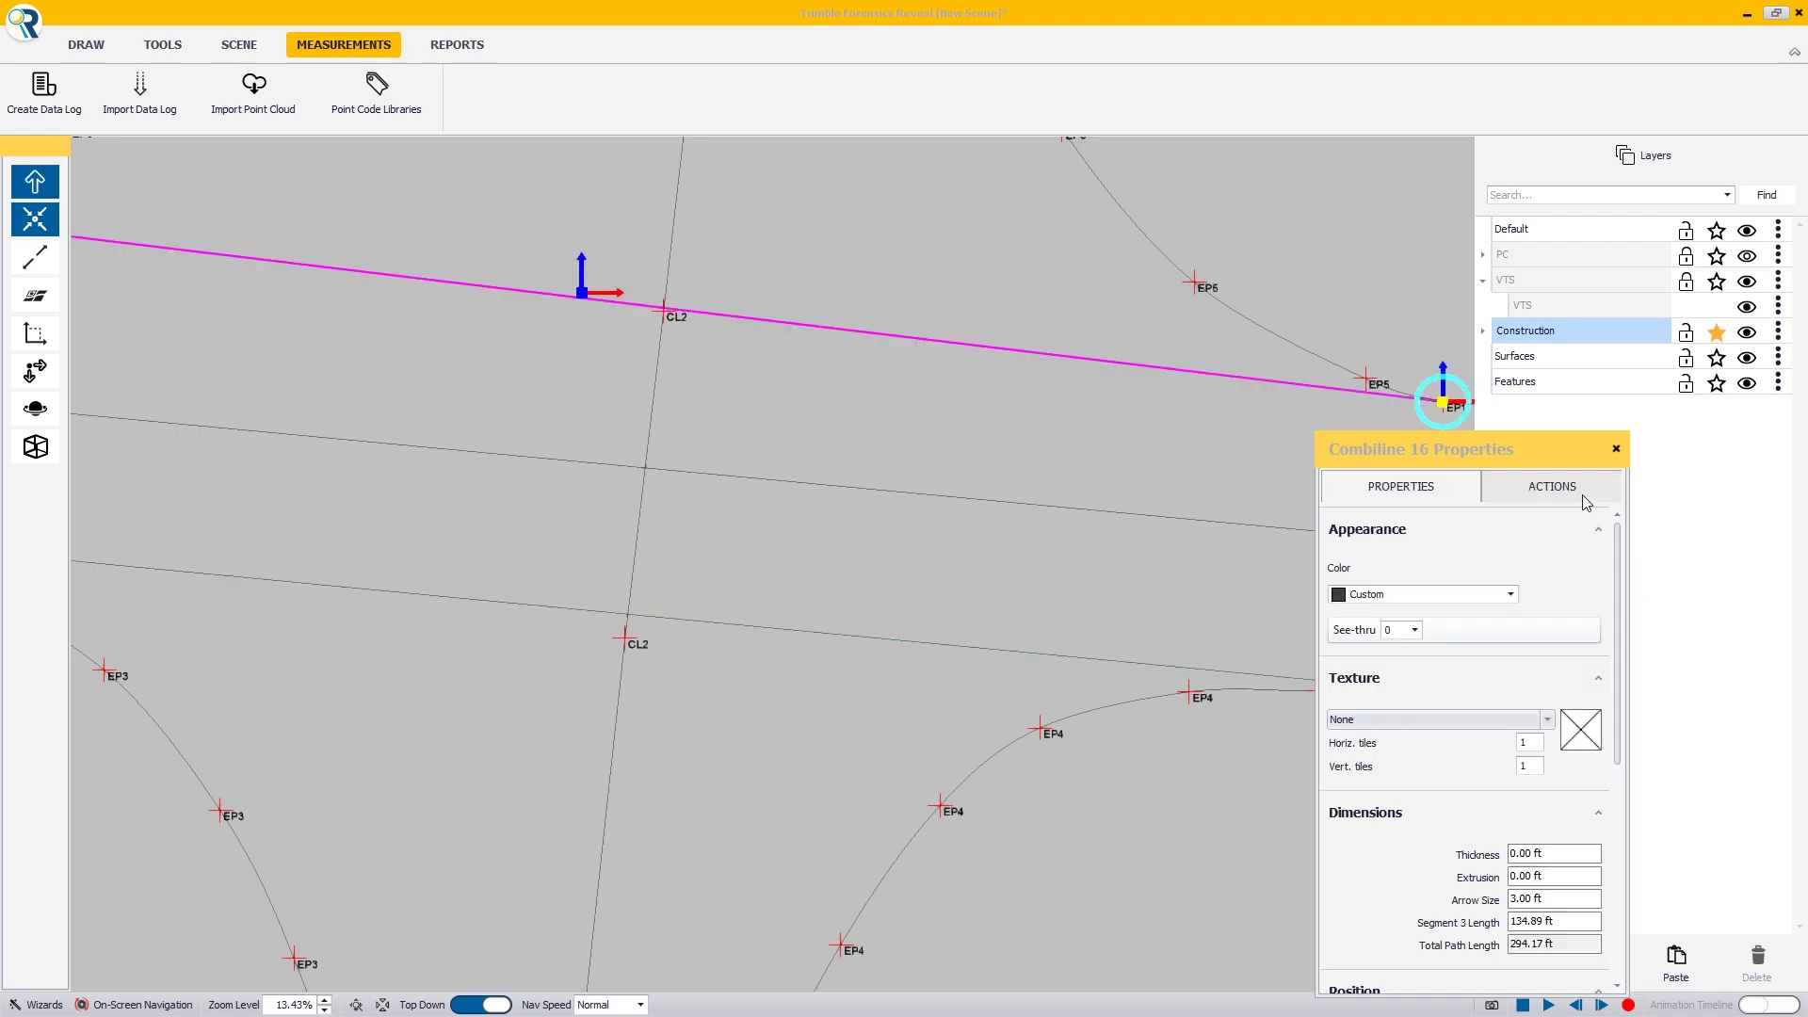
# Insert a vertex into the EP1 segment crossing the intersection and snap it onto the northern CL2 point.
pyautogui.click(1583, 495)
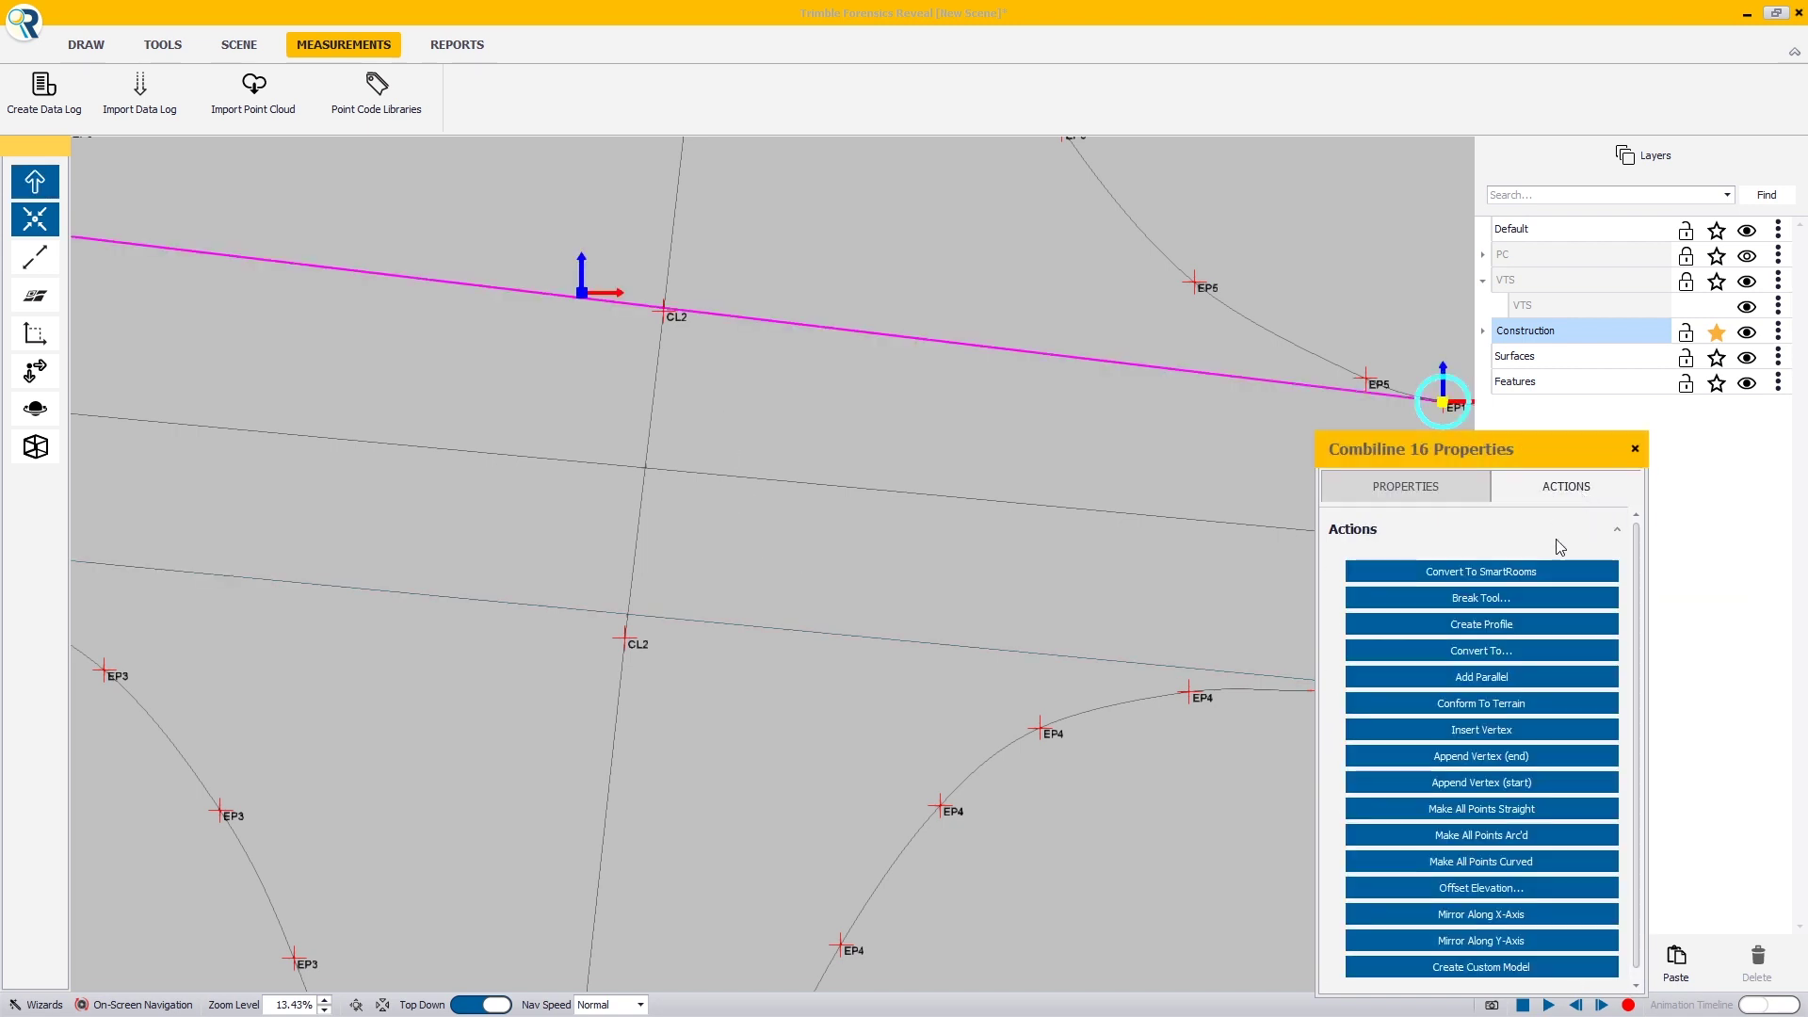
pyautogui.click(1487, 732)
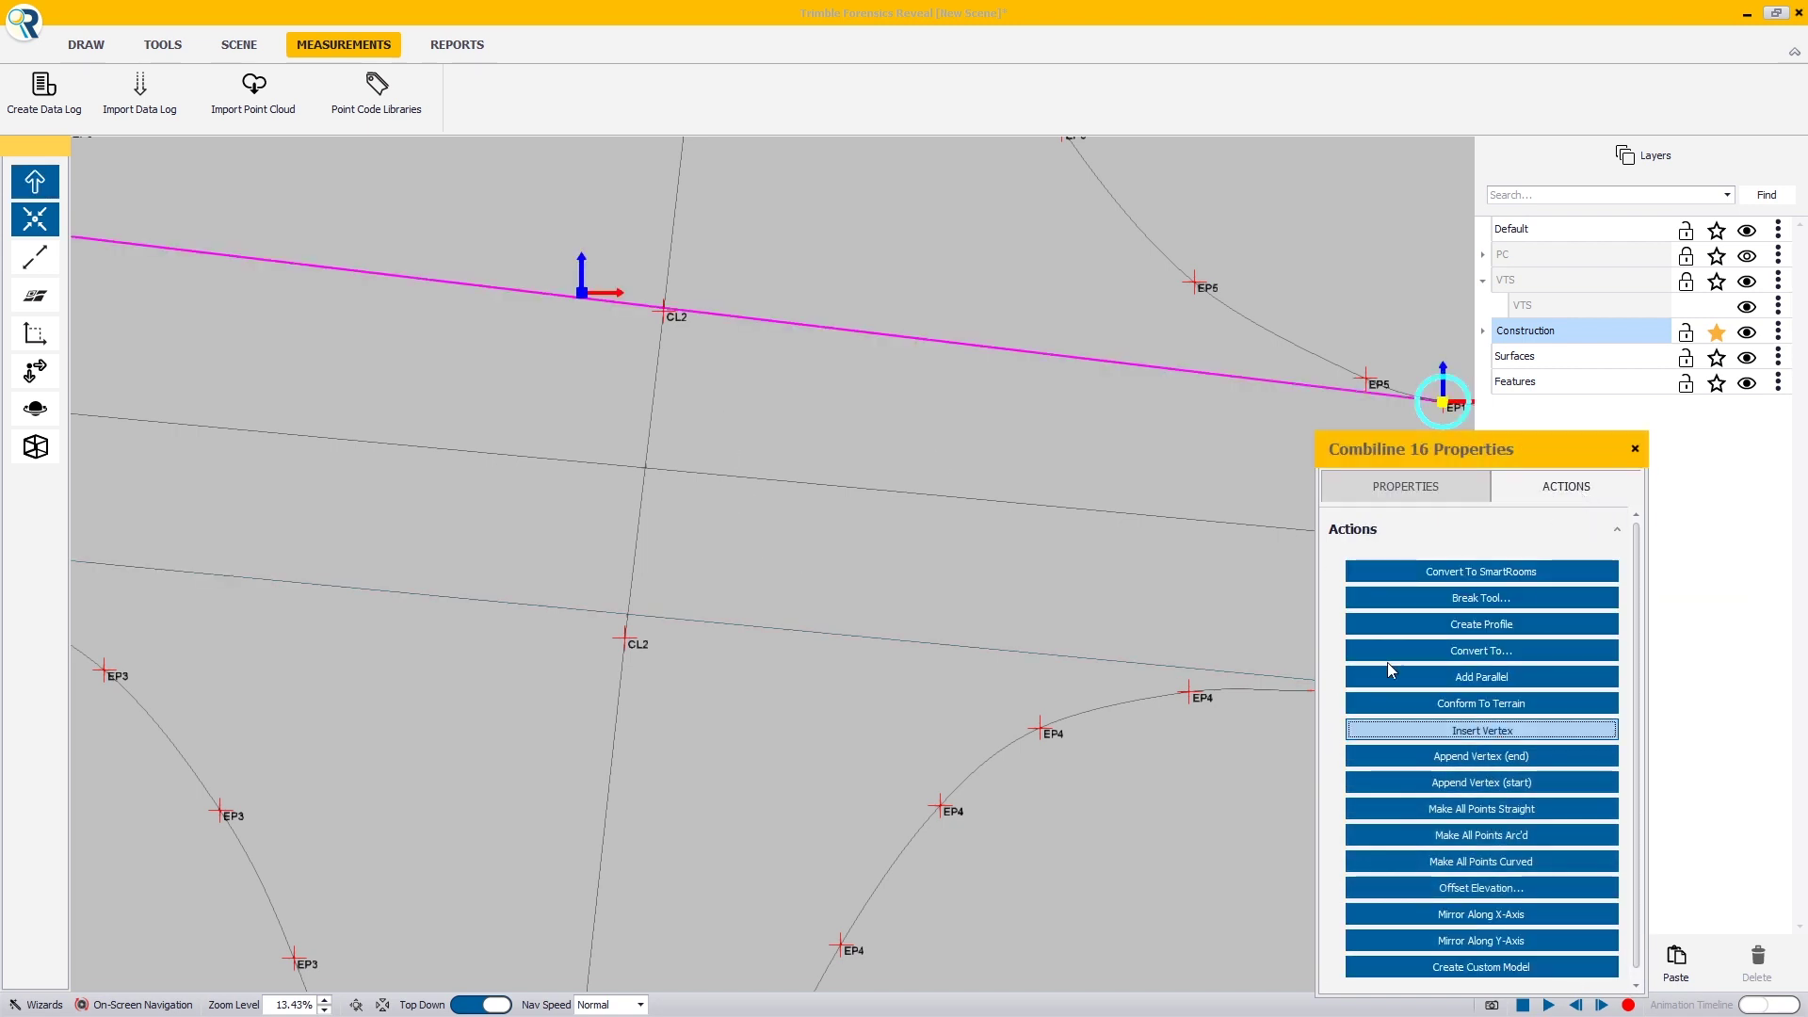
pyautogui.click(707, 314)
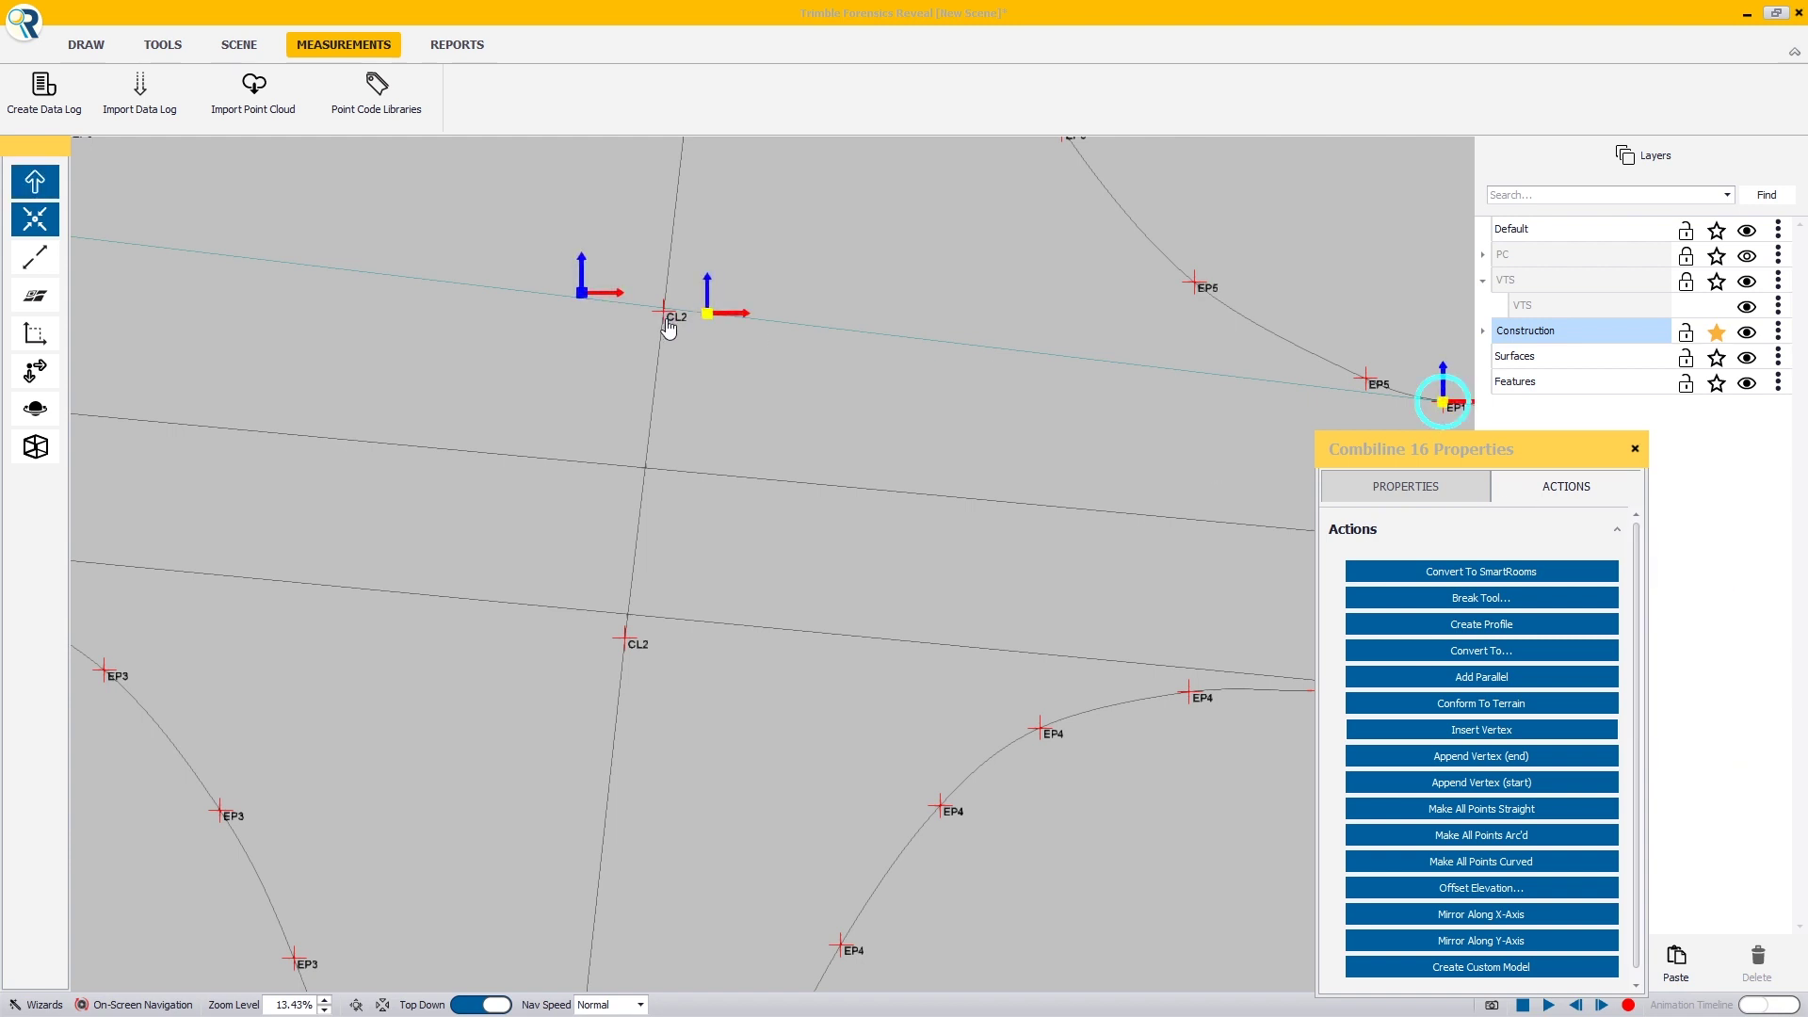
pyautogui.moveTo(707, 313); pyautogui.dragTo(664, 311)
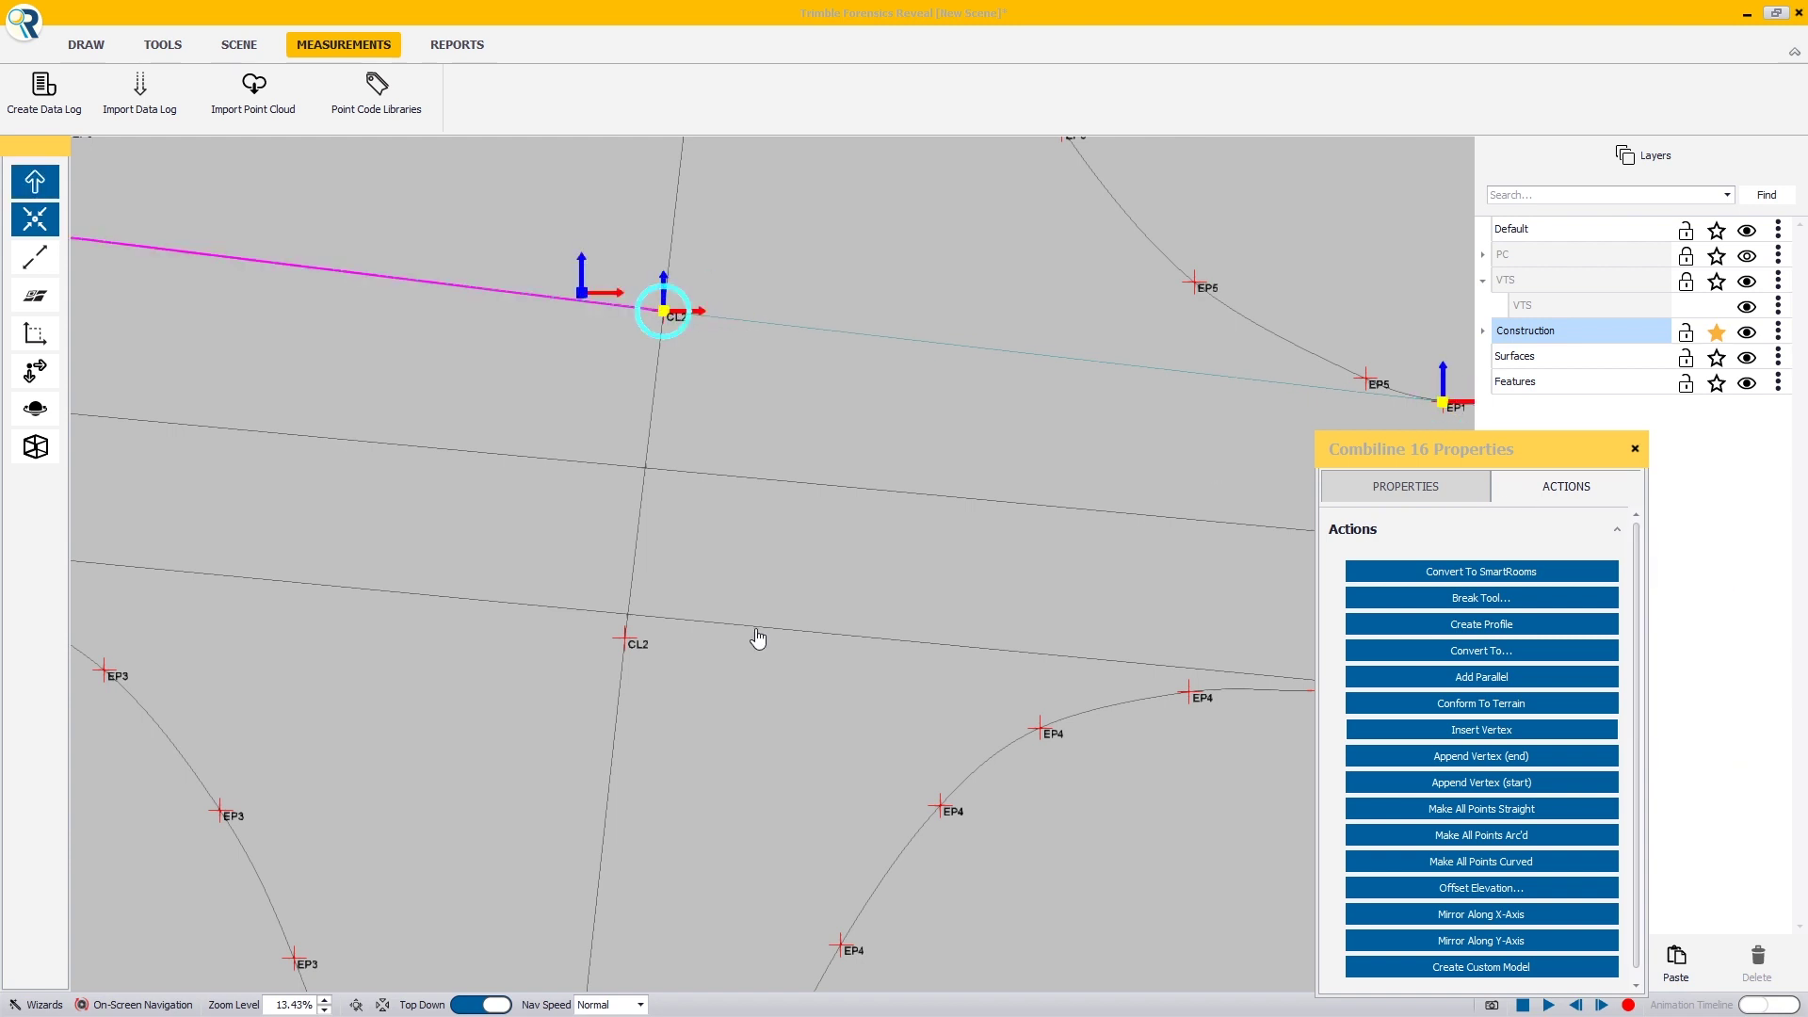
# Snap the inserted vertex of the EP2 road-edge line onto the southern CL2 point.
pyautogui.click(691, 620)
pyautogui.moveTo(691, 622); pyautogui.dragTo(625, 637)
pyautogui.click(759, 637)
pyautogui.scroll(-7, 759, 637)
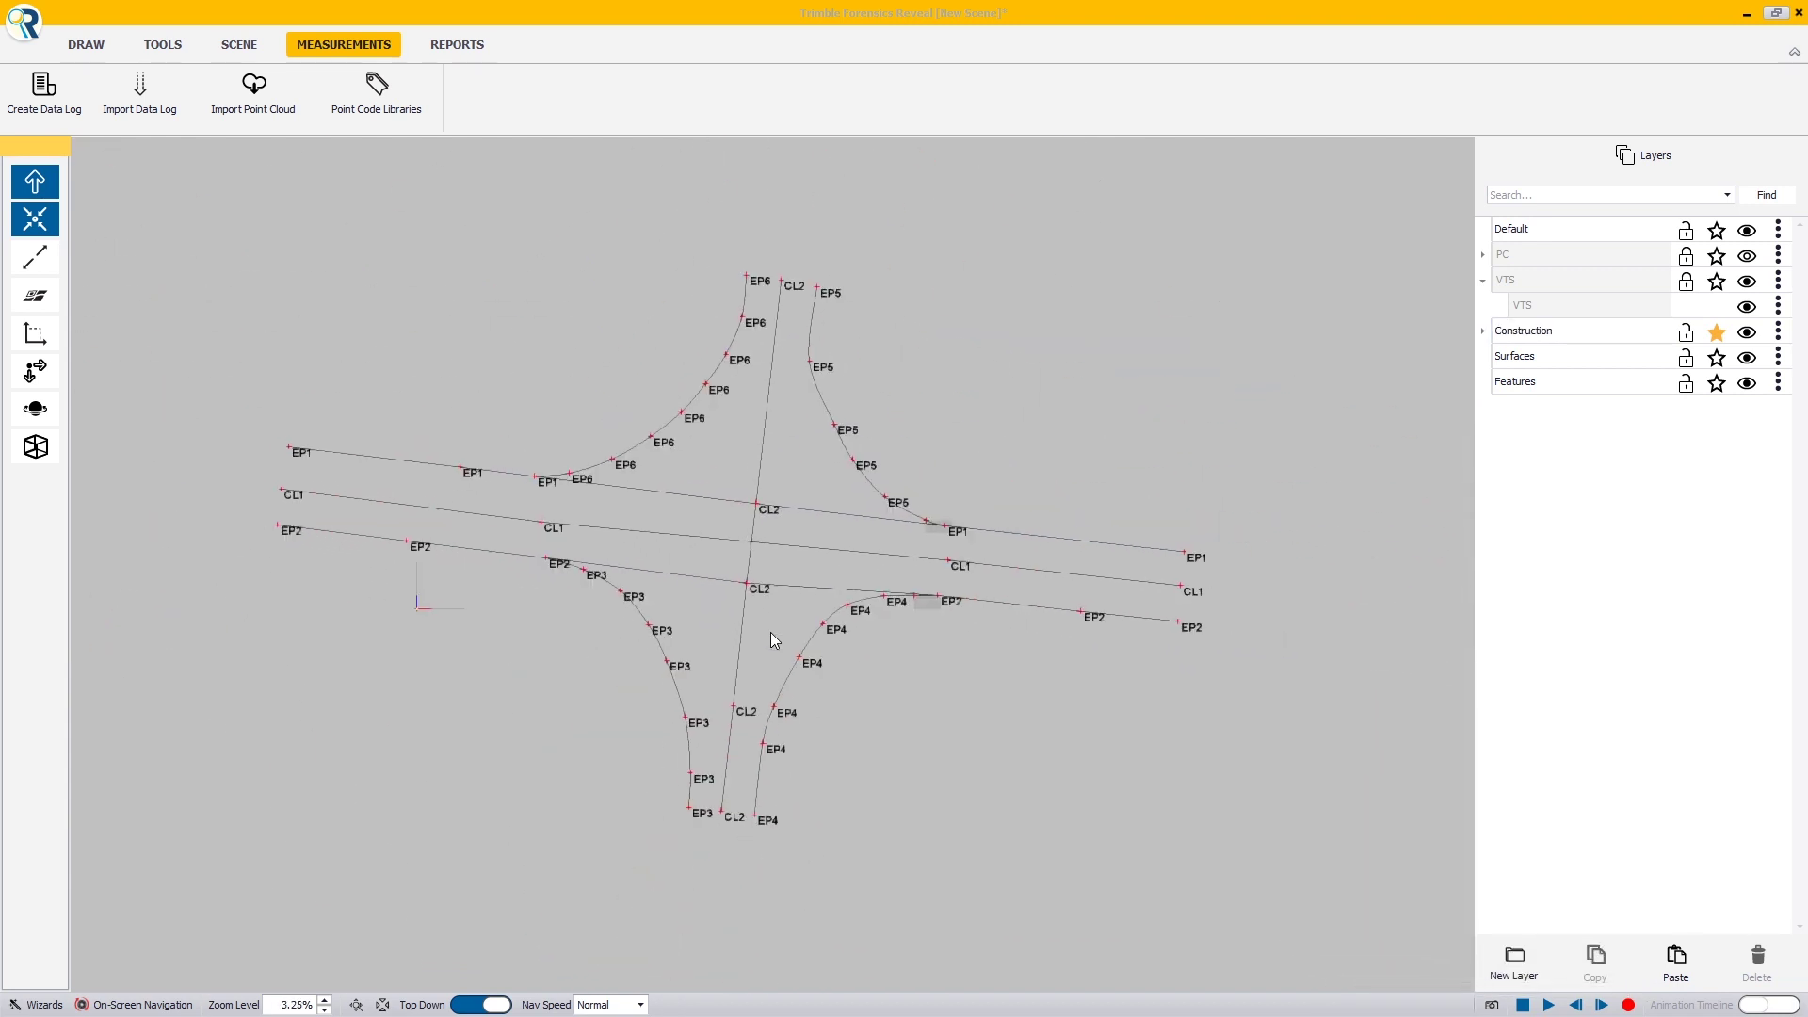
pyautogui.scroll(1, 788, 627)
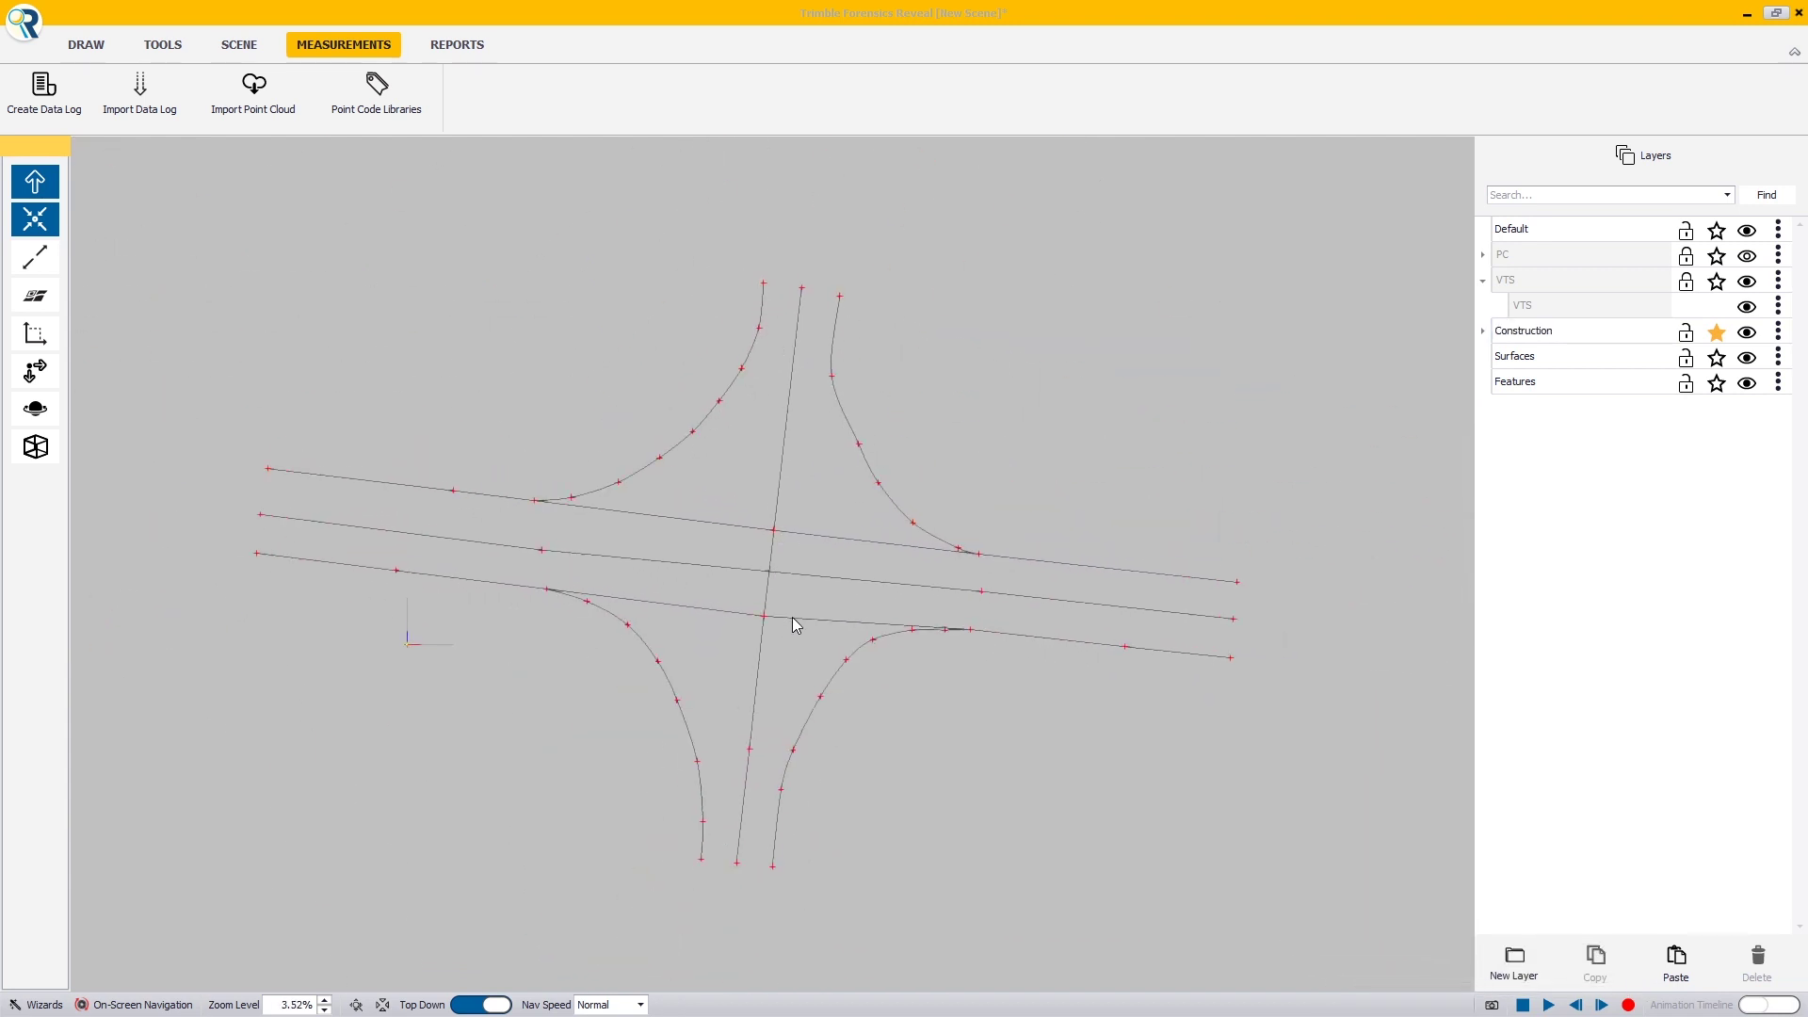
pyautogui.scroll(2, 793, 625)
# Make Surfaces the active layer and create a surface between the EP2 road-edge line and the CL1 centerline.
pyautogui.click(1717, 358)
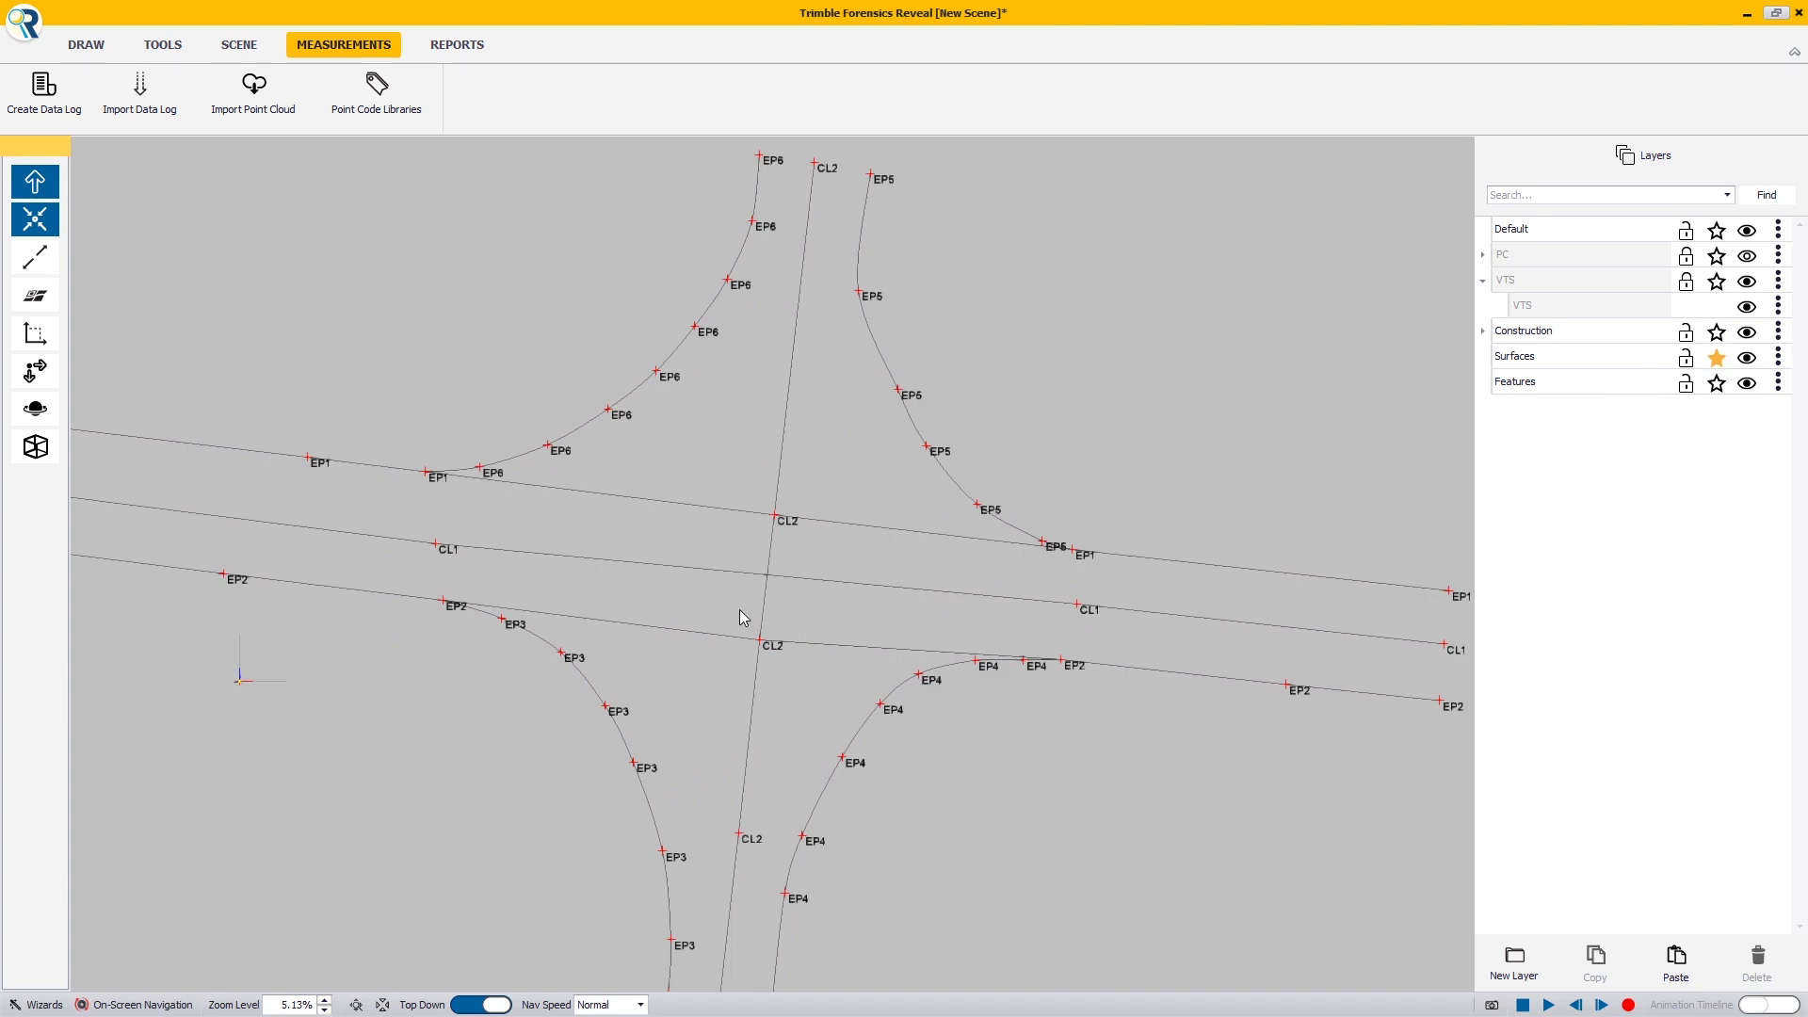
pyautogui.moveTo(377, 600); pyautogui.dragTo(529, 578, button='middle')
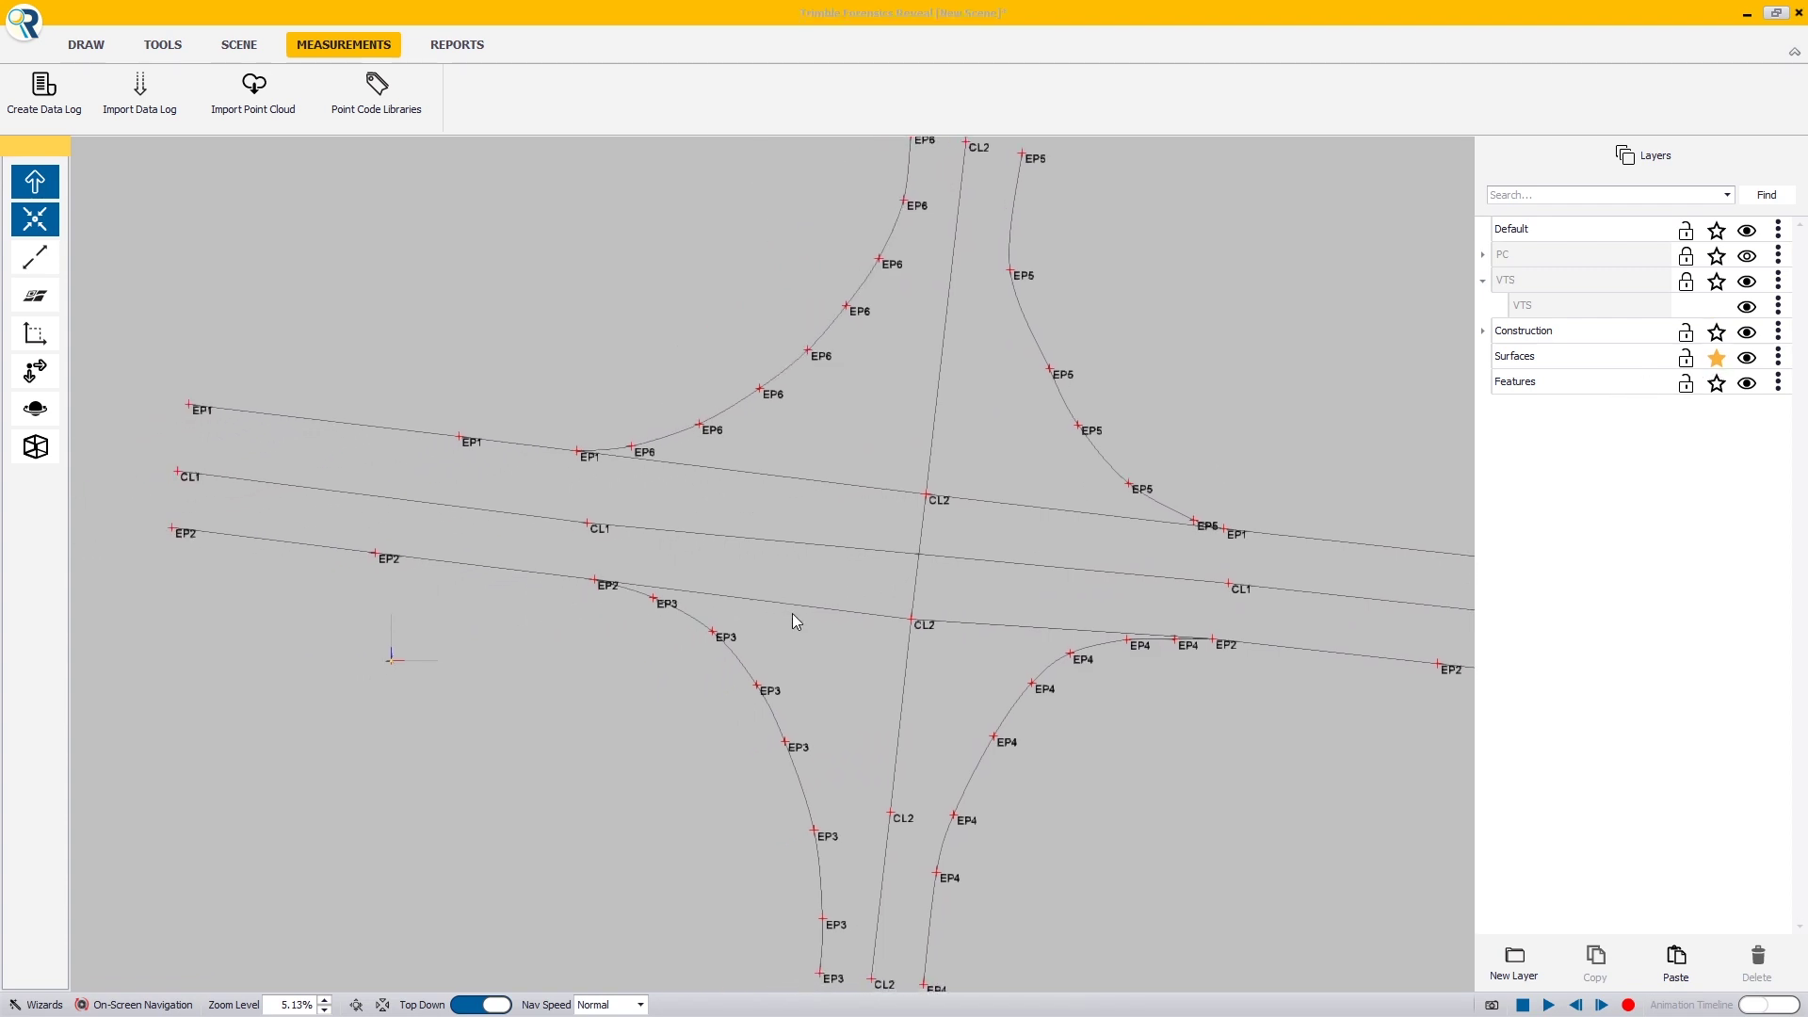
pyautogui.moveTo(840, 636); pyautogui.dragTo(816, 553)
pyautogui.moveTo(327, 586); pyautogui.dragTo(283, 405)
pyautogui.click(1550, 491)
pyautogui.click(283, 542)
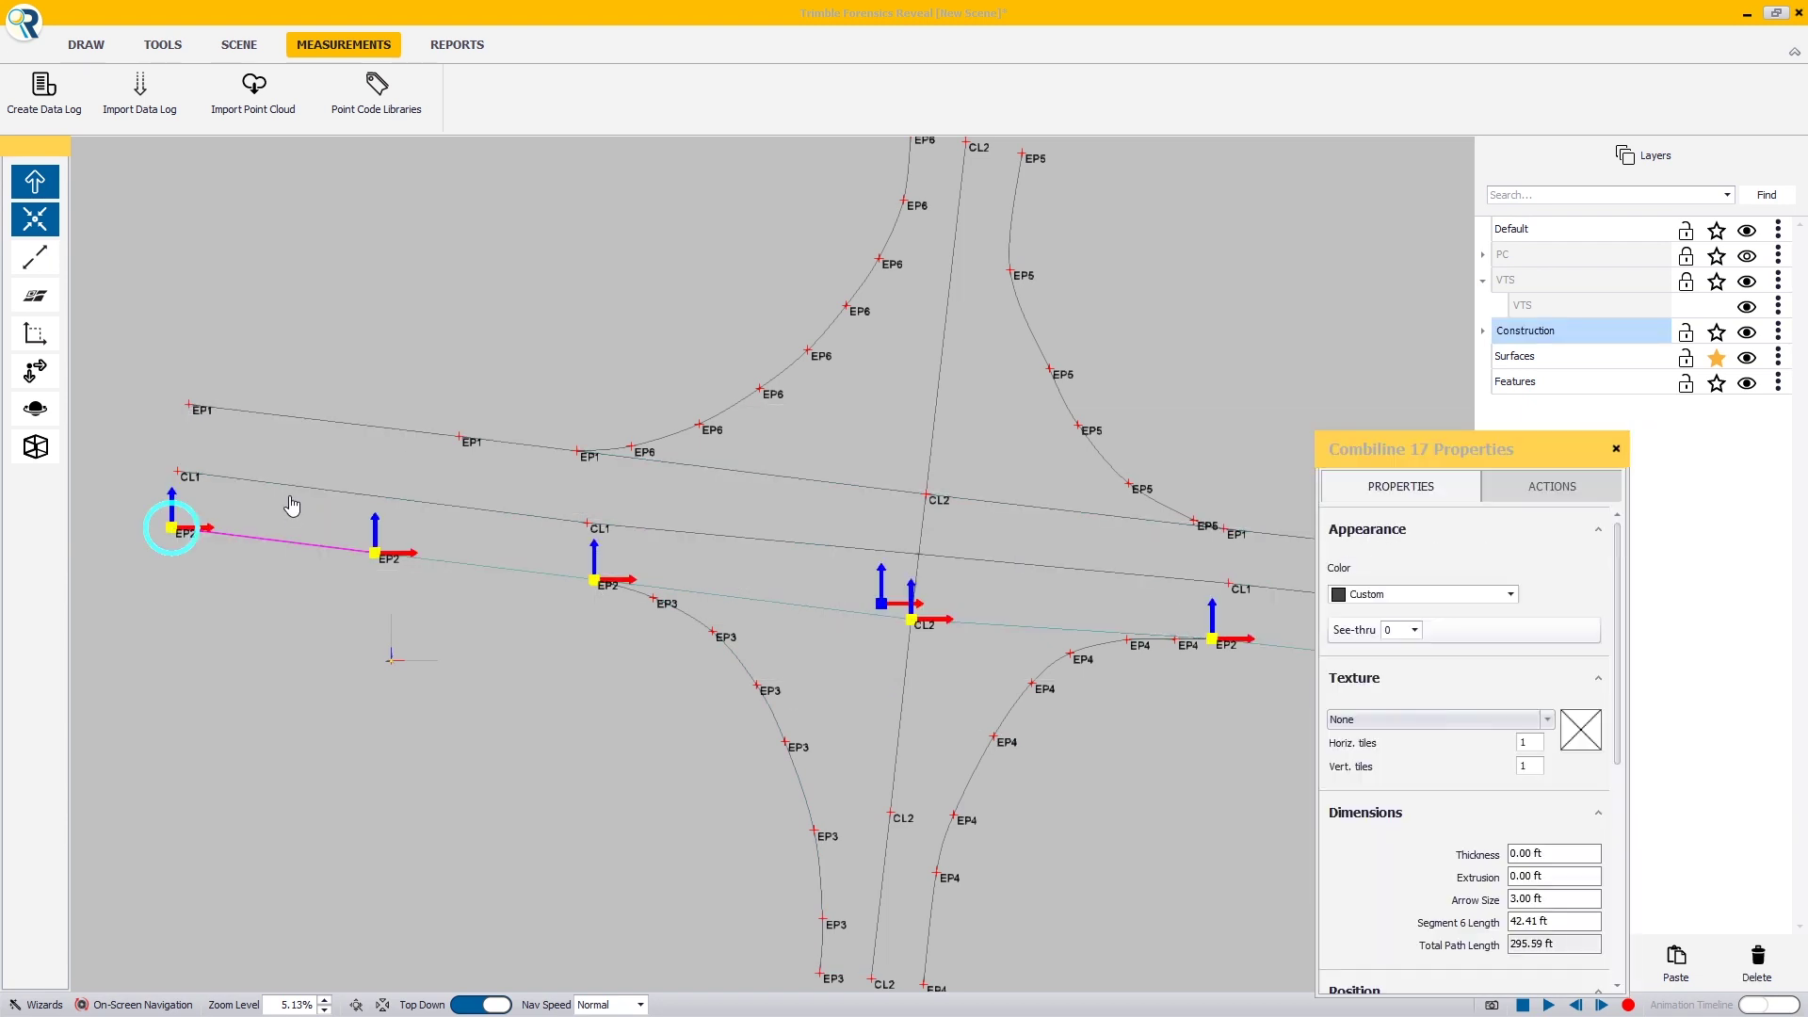
pyautogui.keyDown('ctrl'); pyautogui.click(301, 496); pyautogui.keyUp('ctrl')
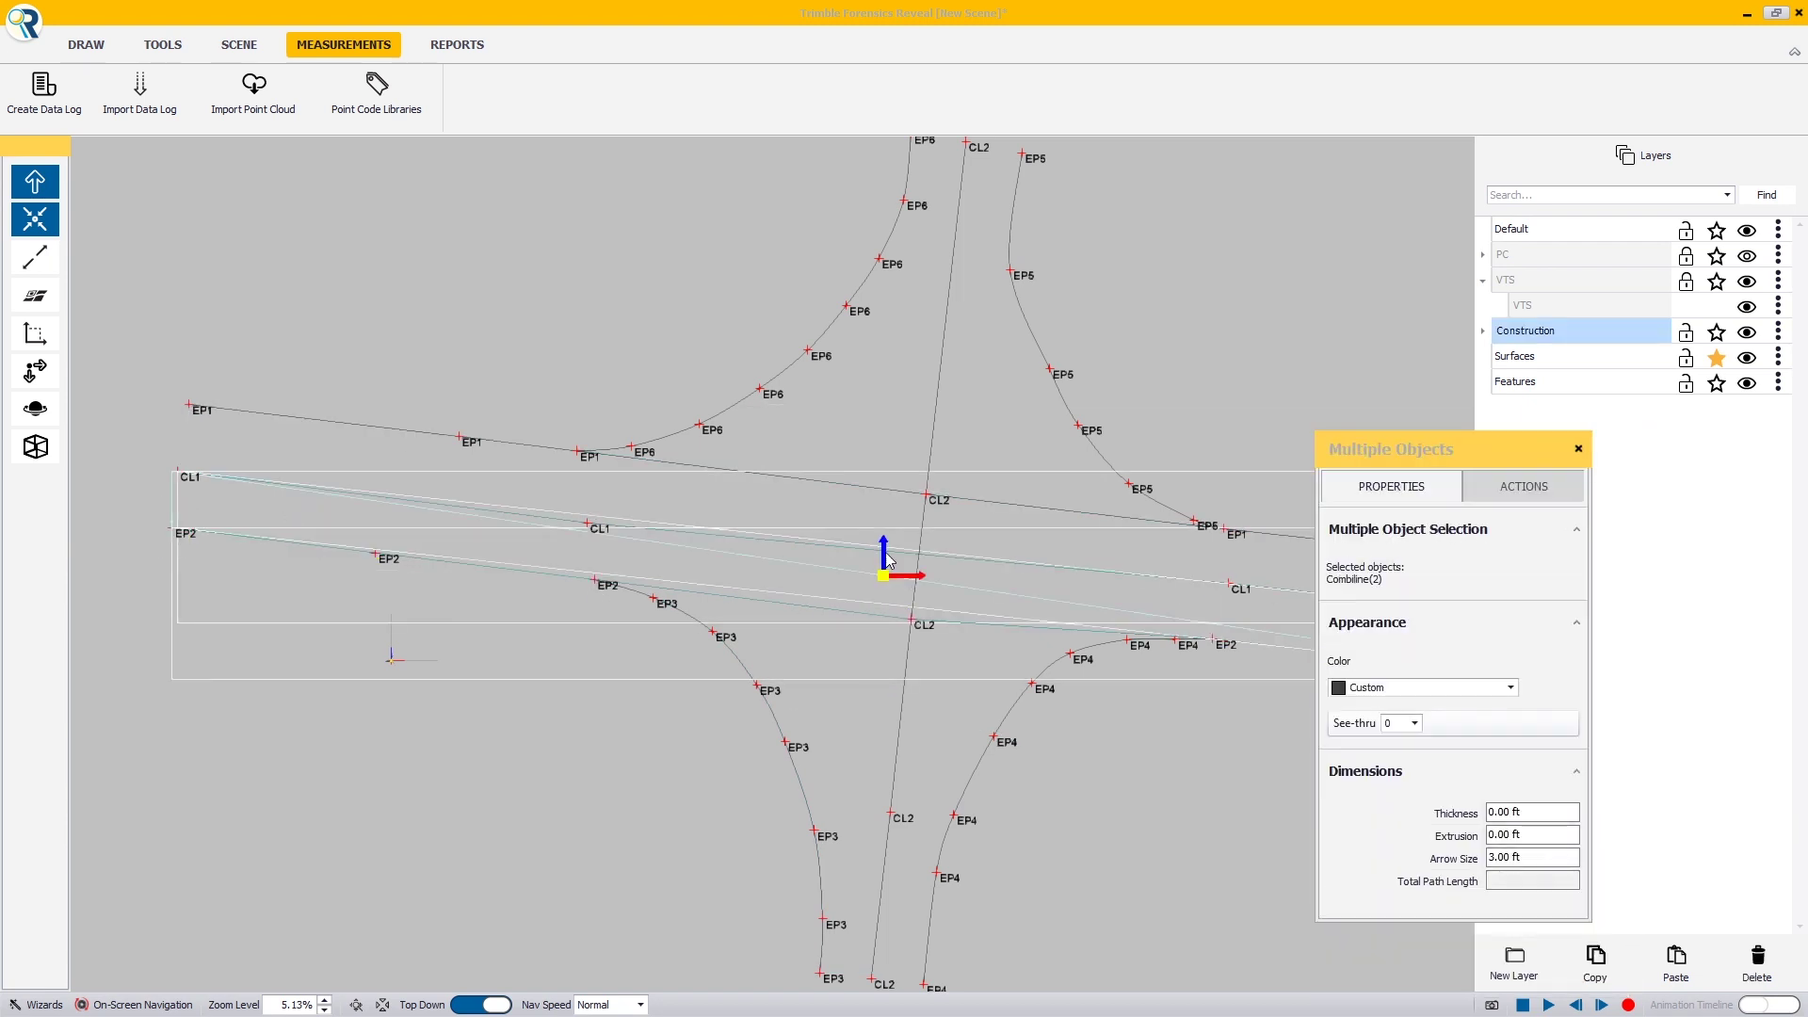
pyautogui.click(1502, 489)
pyautogui.click(1498, 569)
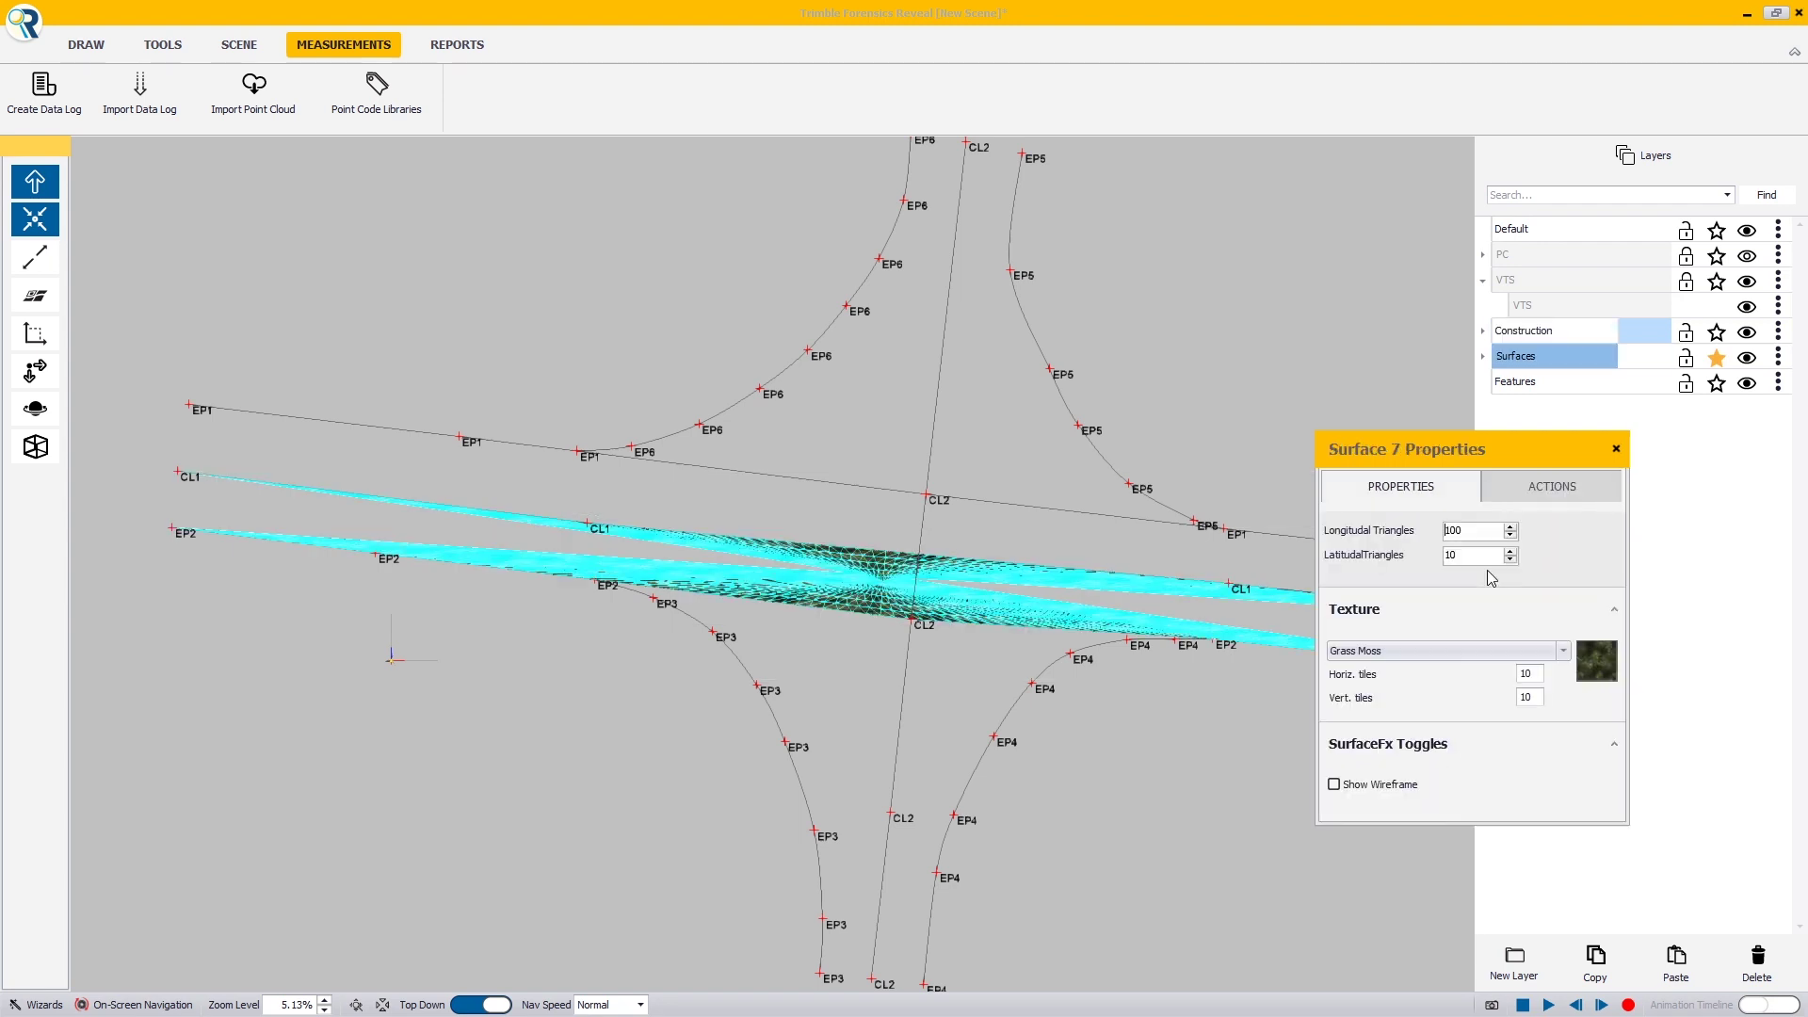
# Reverse the series of the surface between EP2 and CL1 and give it the Asphalt 4 texture.
pyautogui.click(1564, 487)
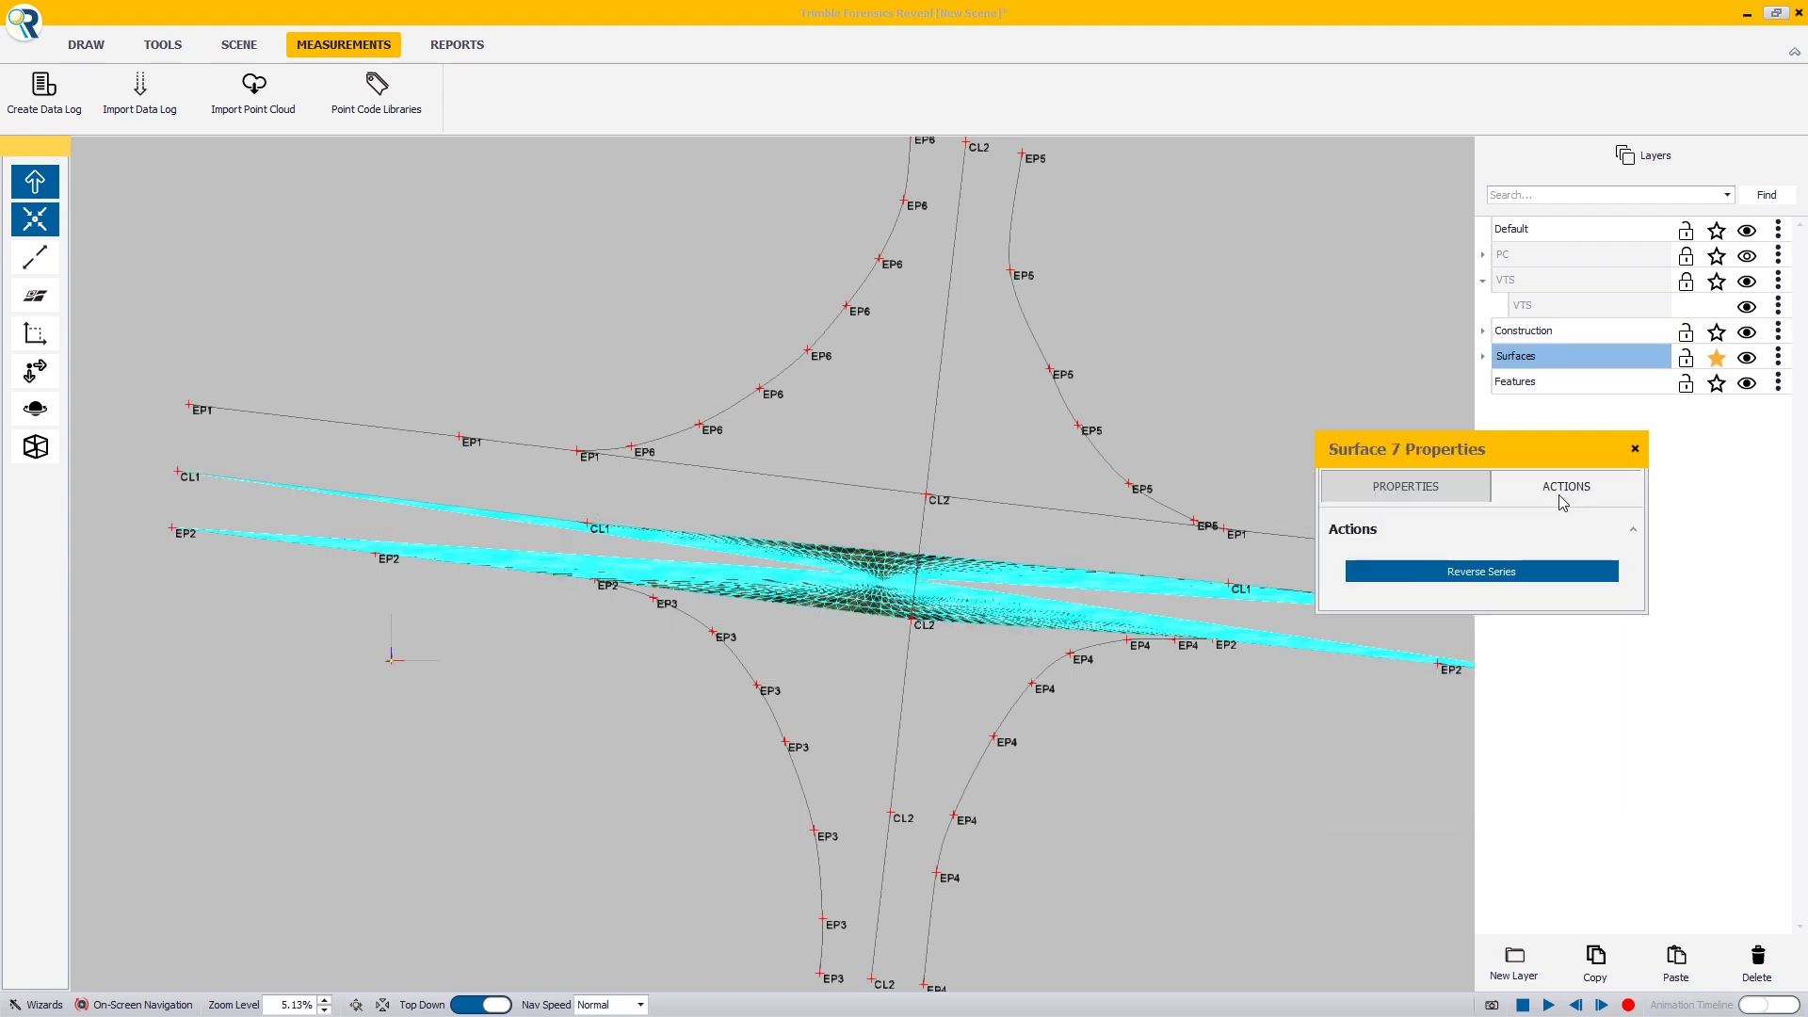
pyautogui.click(1556, 573)
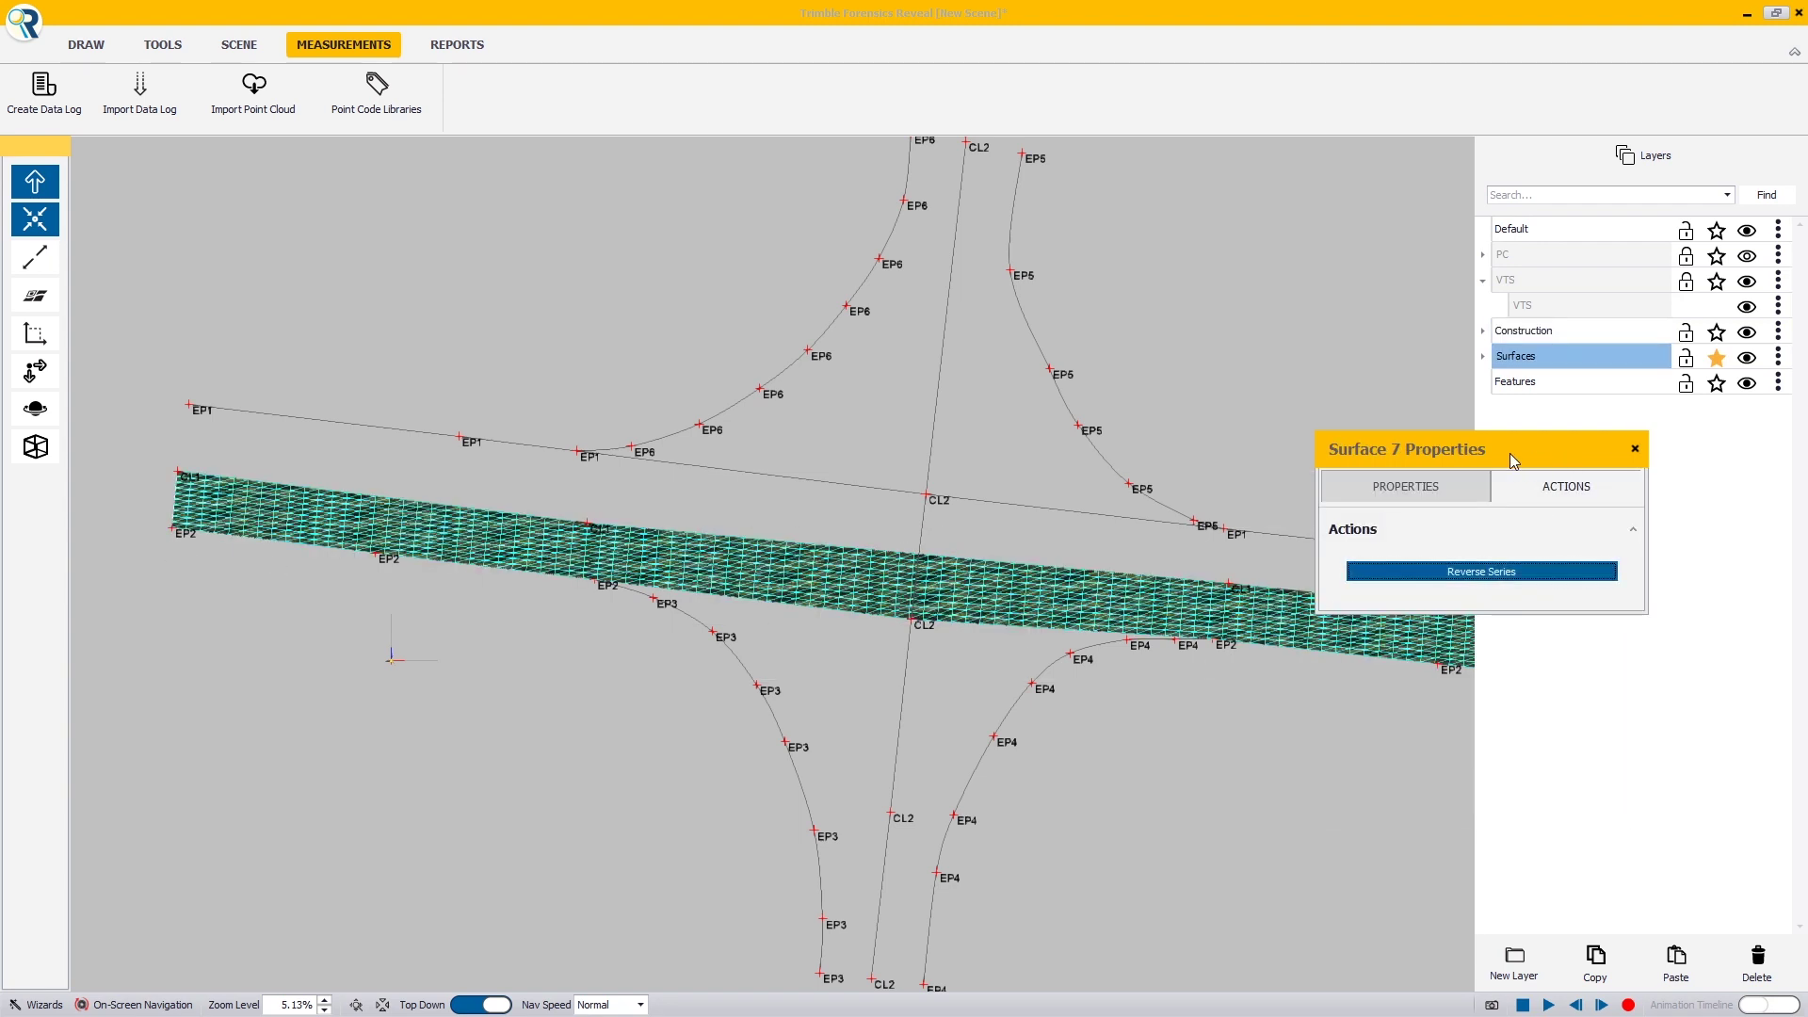
pyautogui.click(1414, 492)
pyautogui.click(1441, 652)
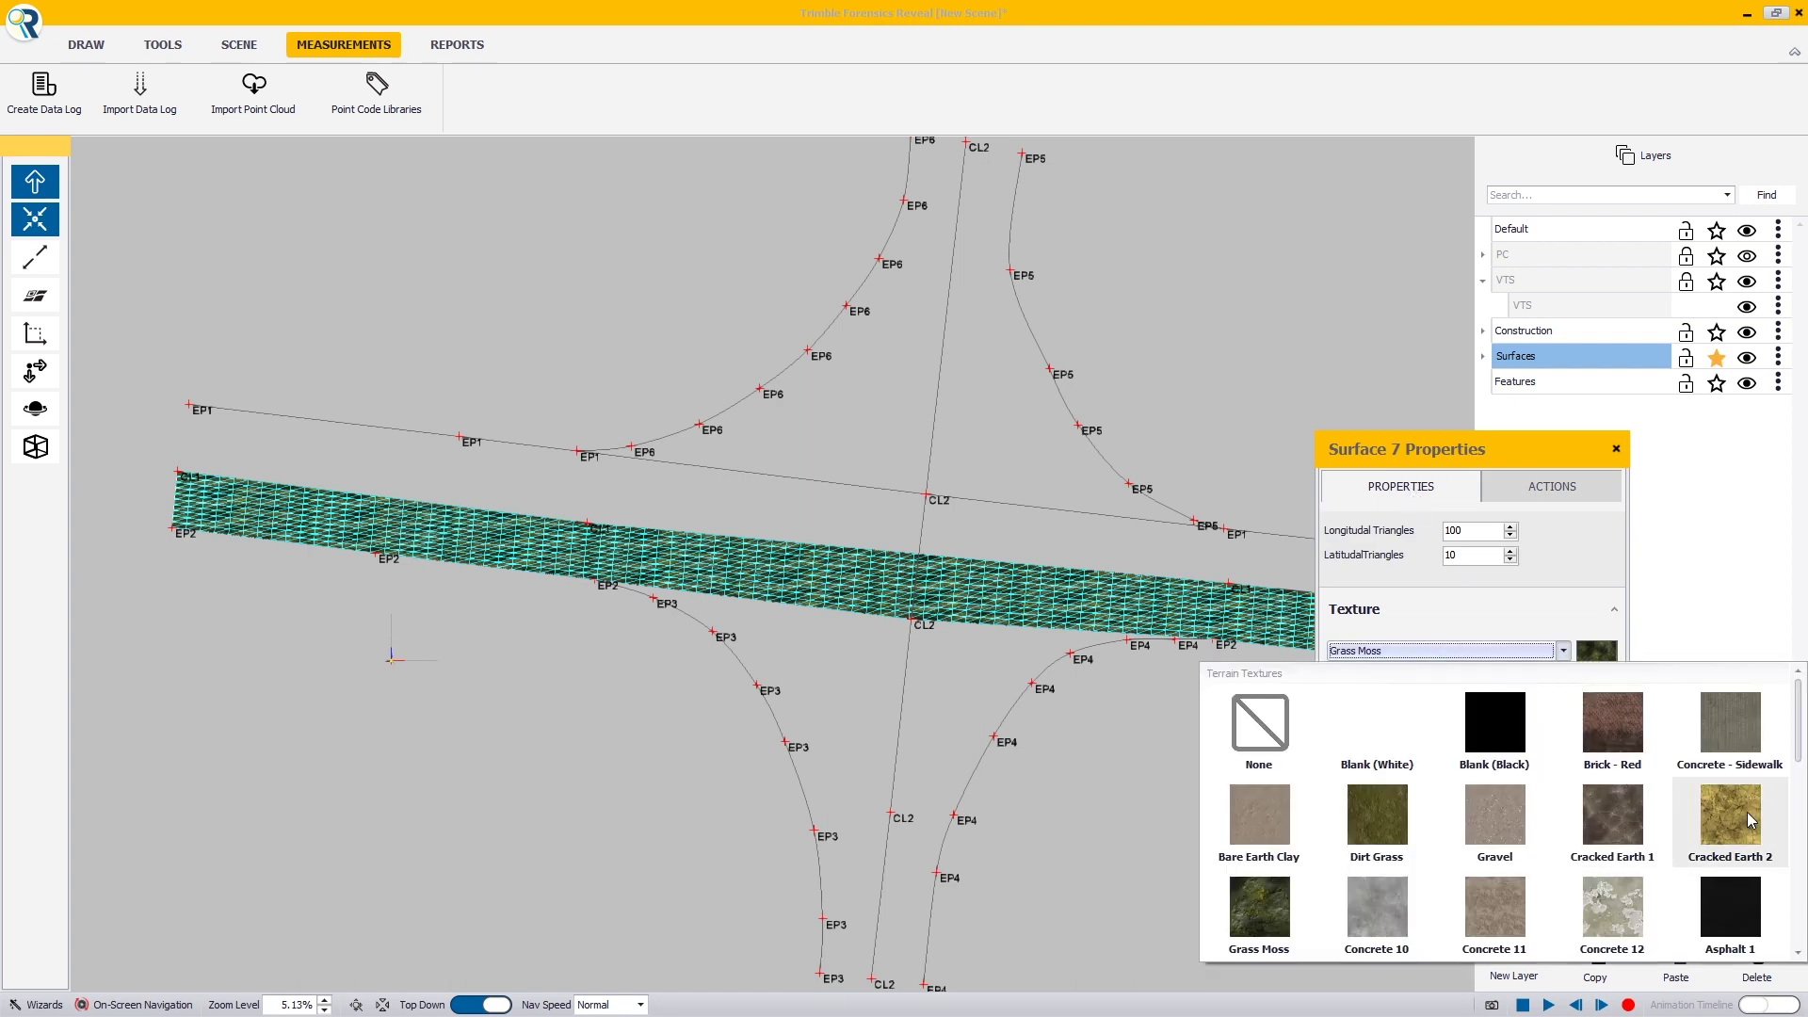
pyautogui.moveTo(1800, 745); pyautogui.dragTo(1800, 770)
pyautogui.click(1501, 918)
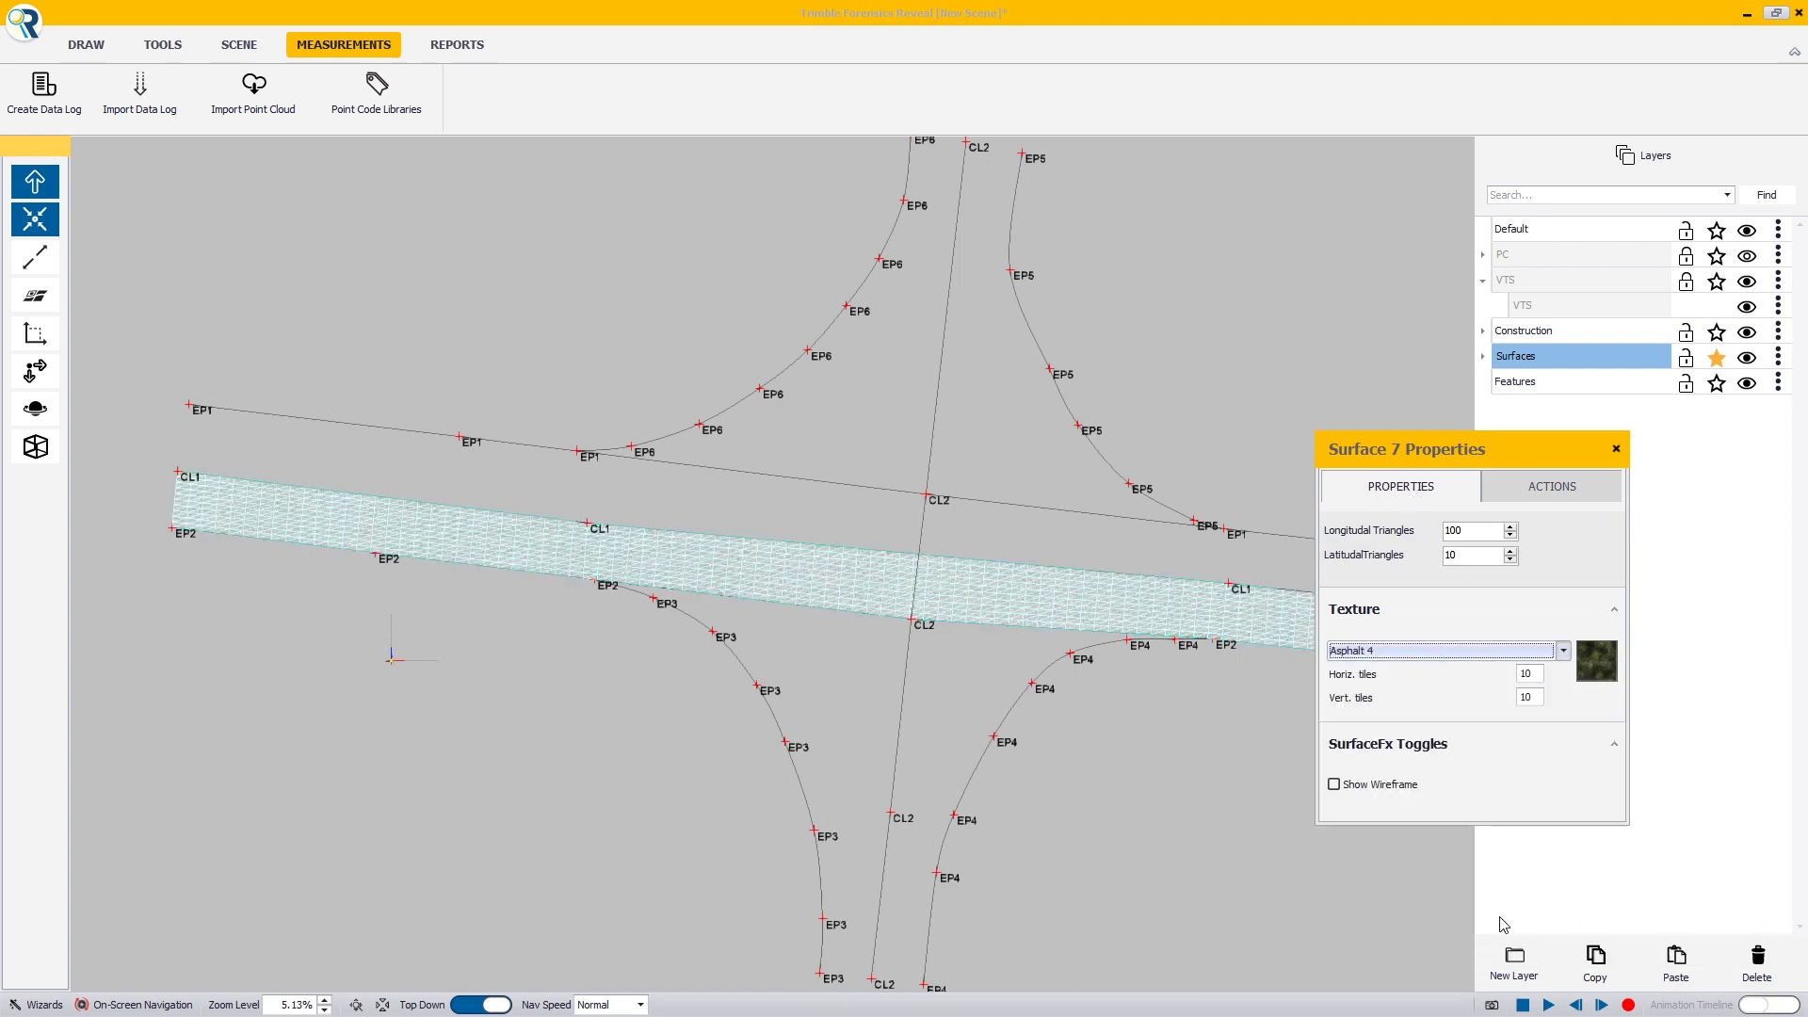
pyautogui.click(675, 754)
# Create a surface between the CL1 centerline and the EP1 road-edge line and apply the Asphalt 4 texture.
pyautogui.click(733, 544)
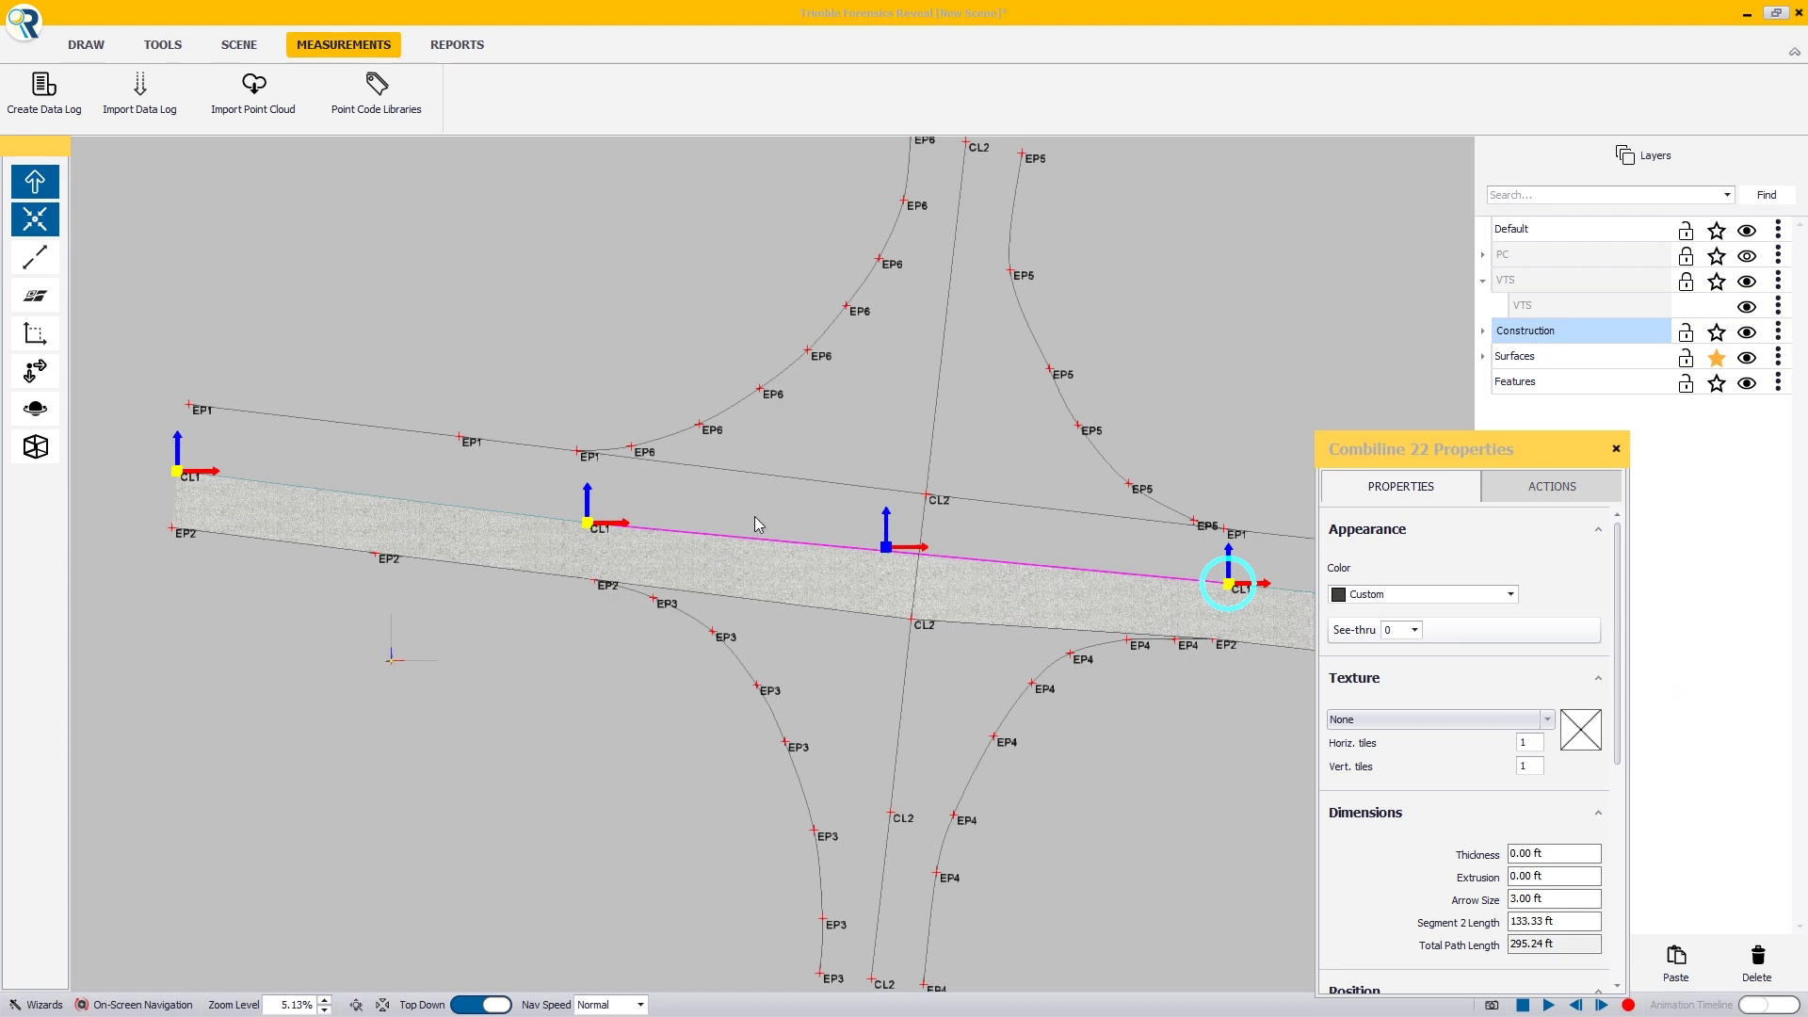
pyautogui.keyDown('ctrl'); pyautogui.click(773, 478); pyautogui.keyUp('ctrl')
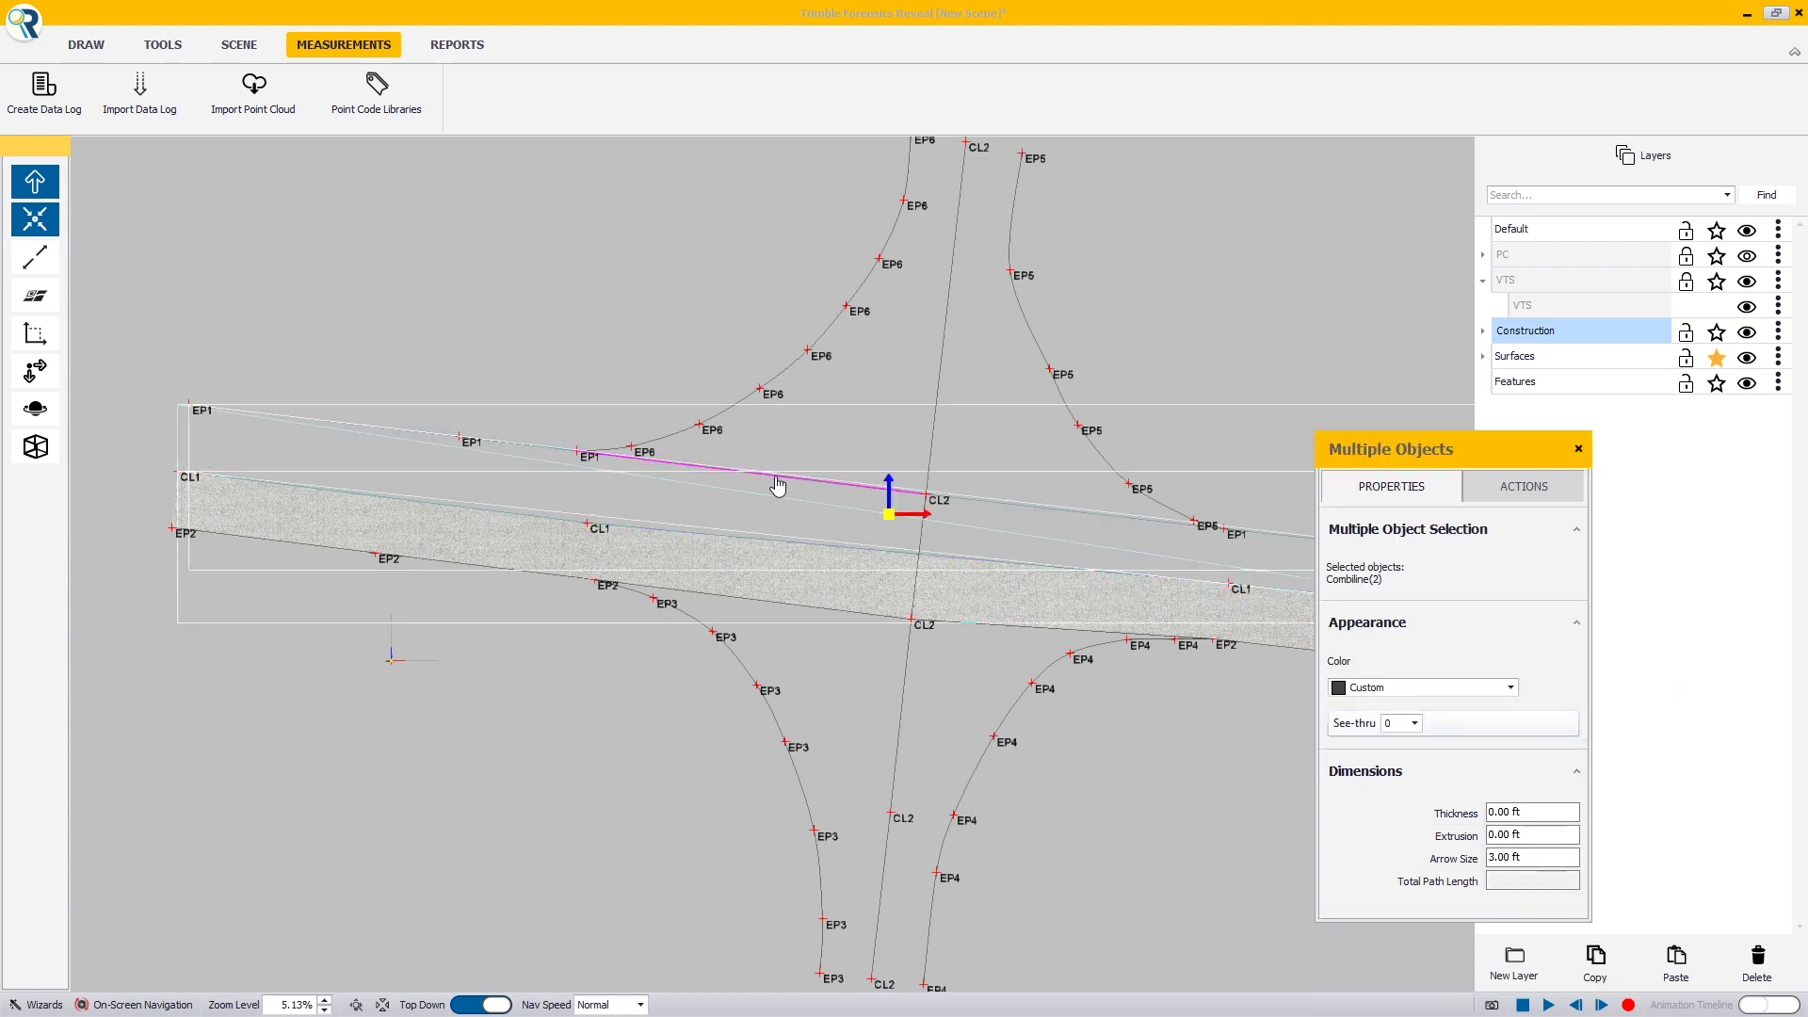
pyautogui.click(1524, 486)
pyautogui.click(1518, 565)
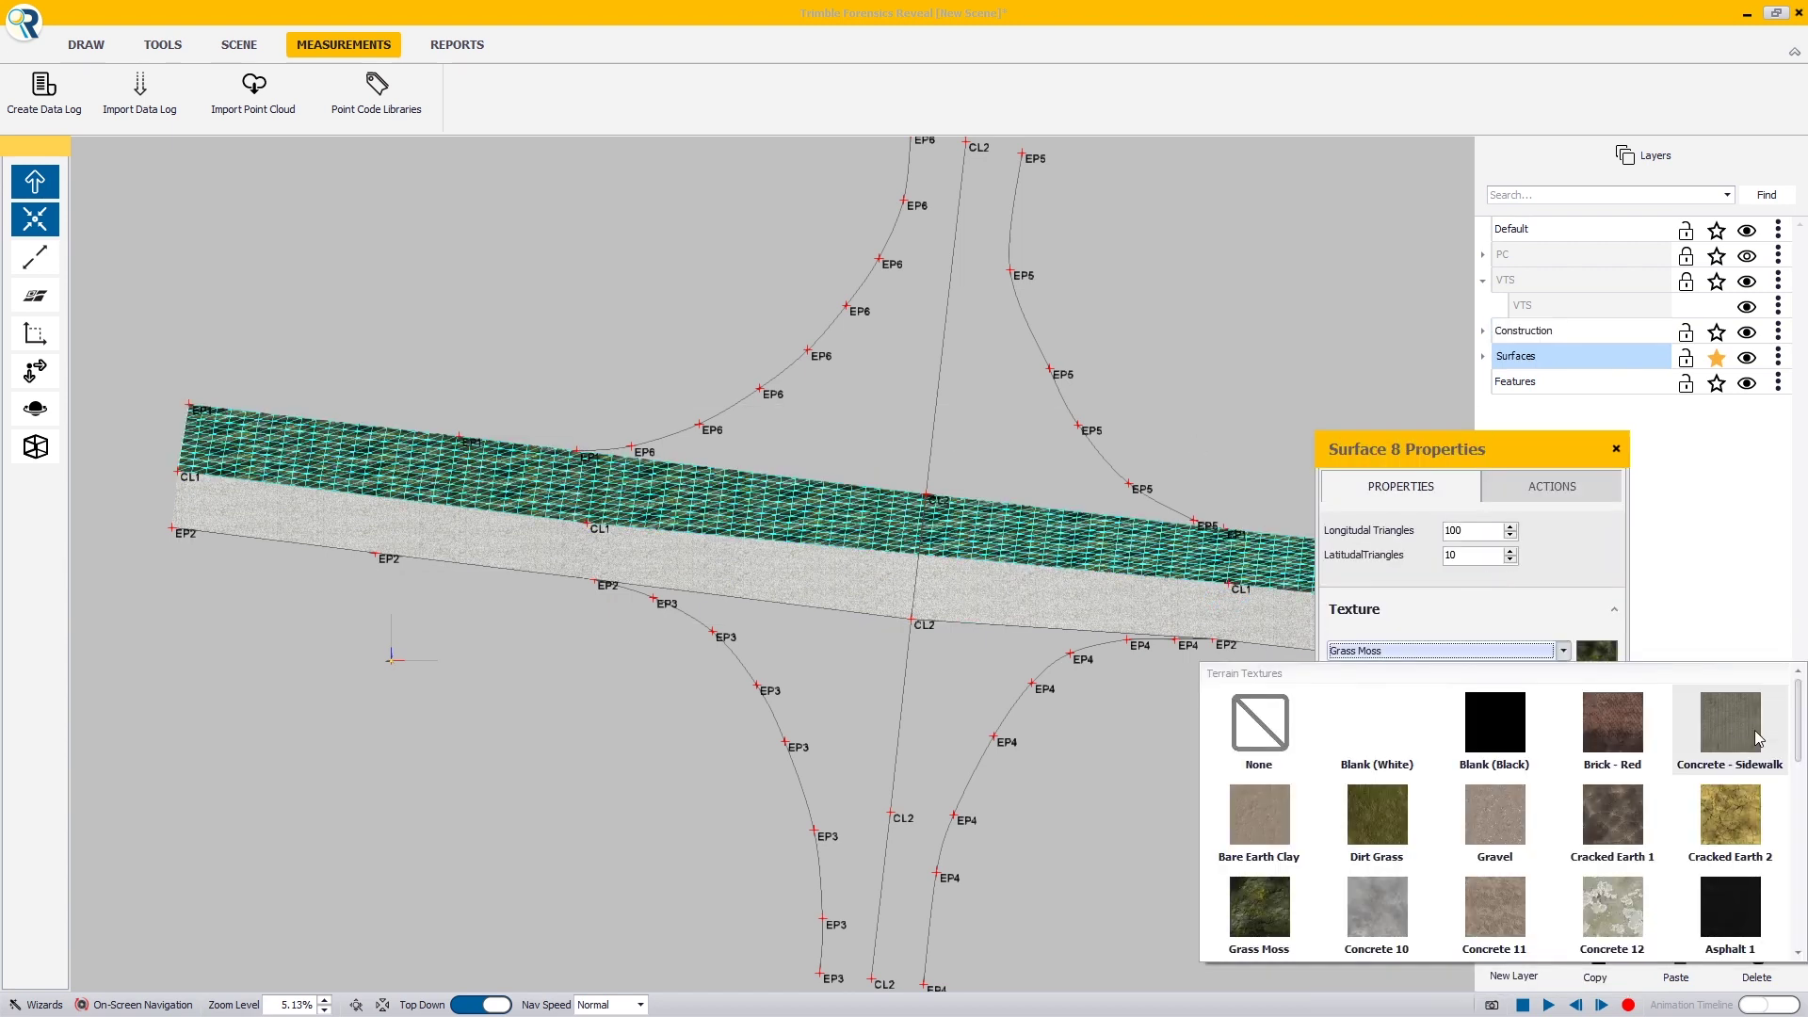
pyautogui.scroll(-1, 1507, 829)
pyautogui.click(1495, 891)
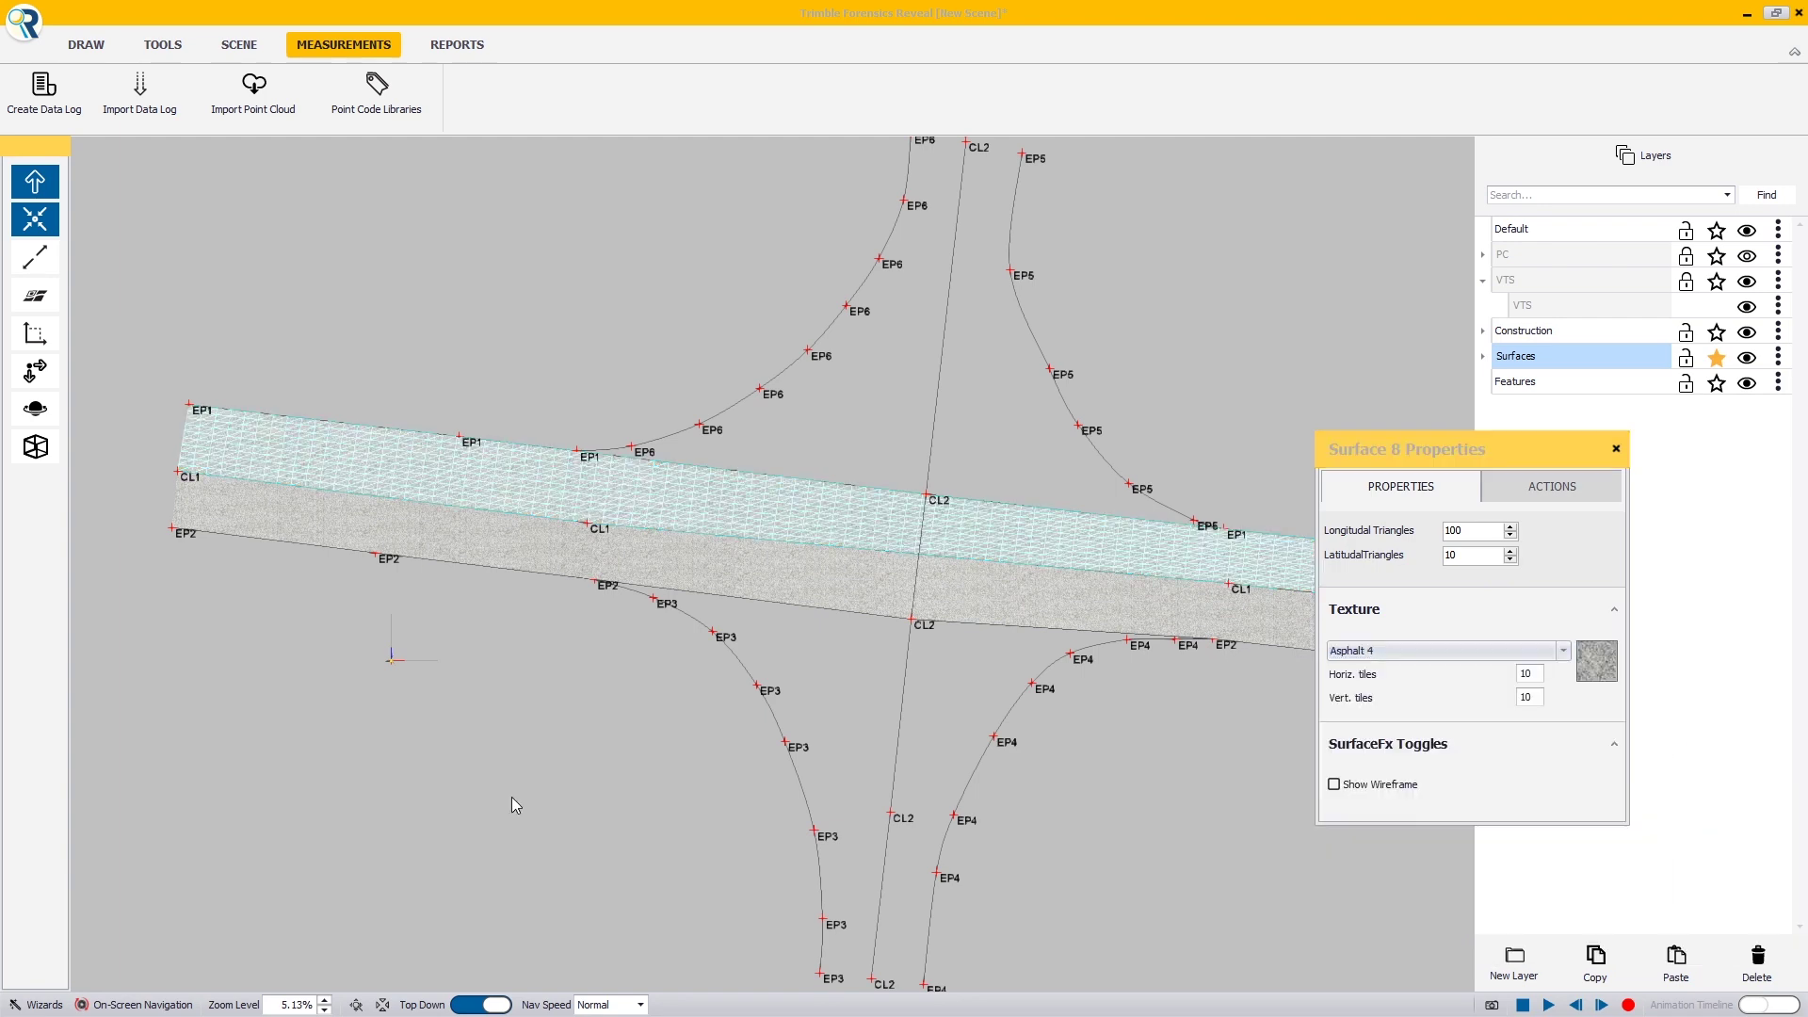
pyautogui.click(513, 791)
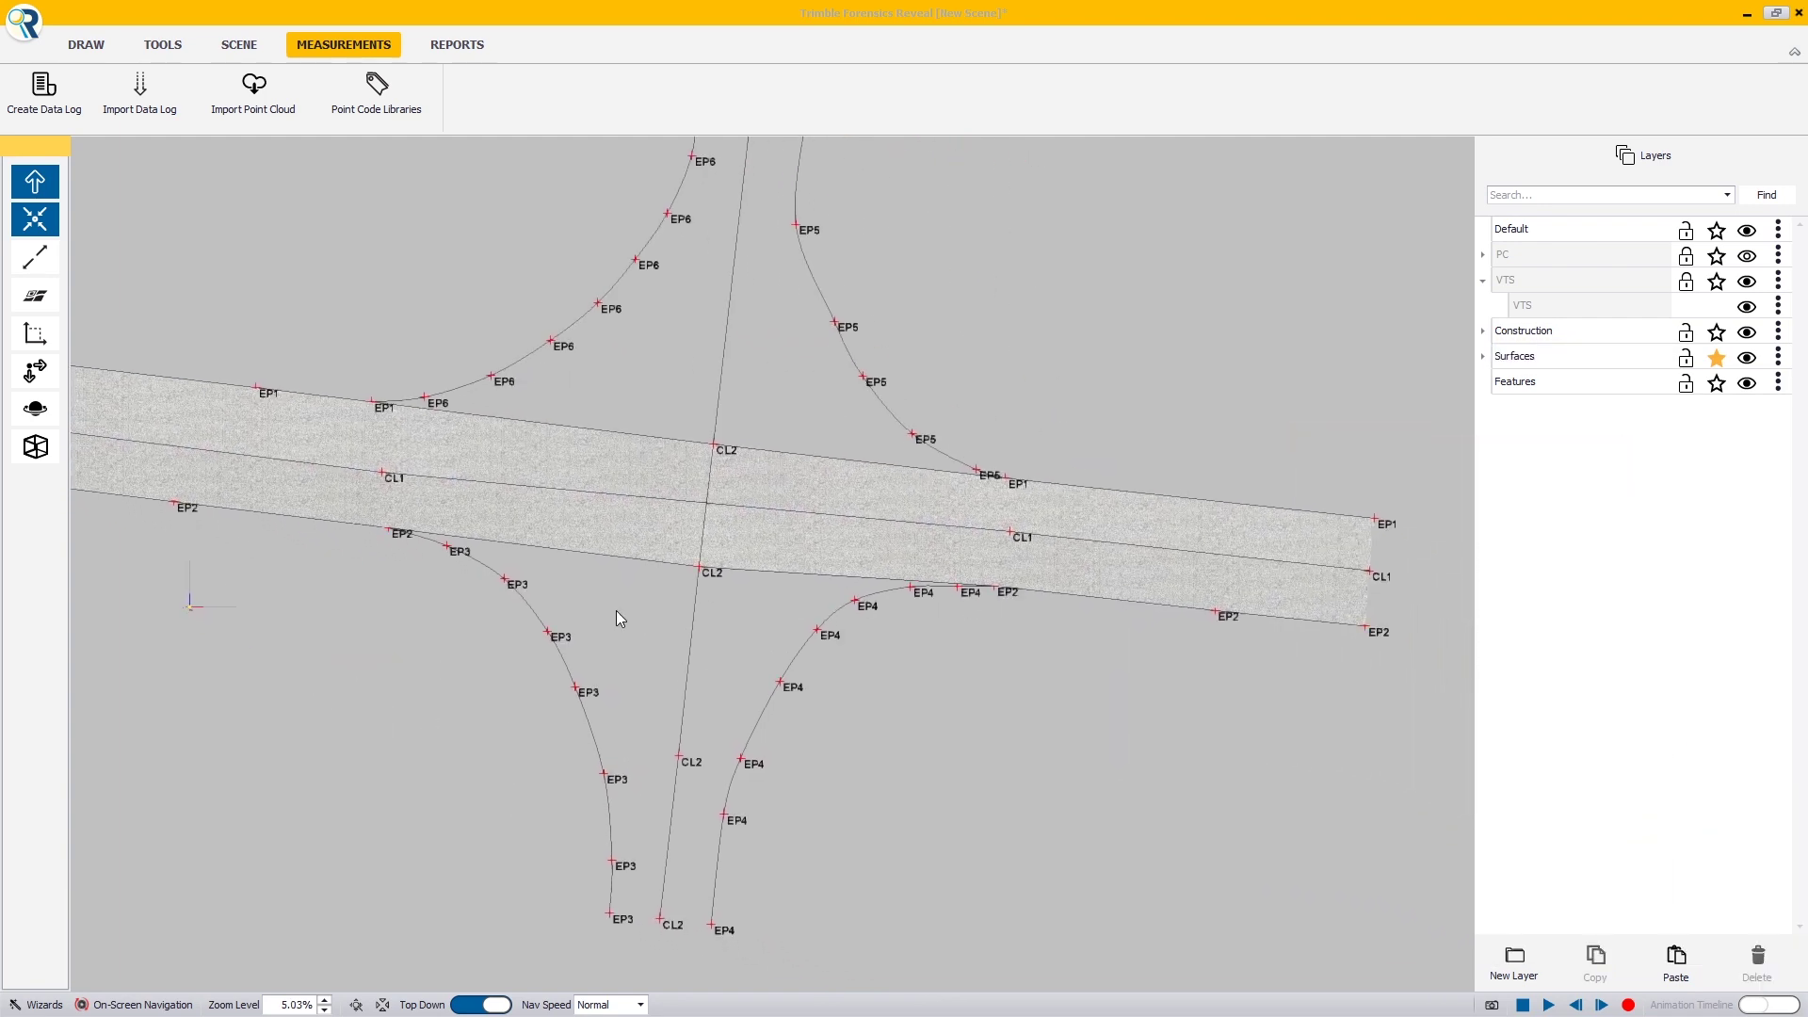
# Try to create a surface between the EP3 corner line and the full CL2 centerline.
pyautogui.scroll(2, 585, 611)
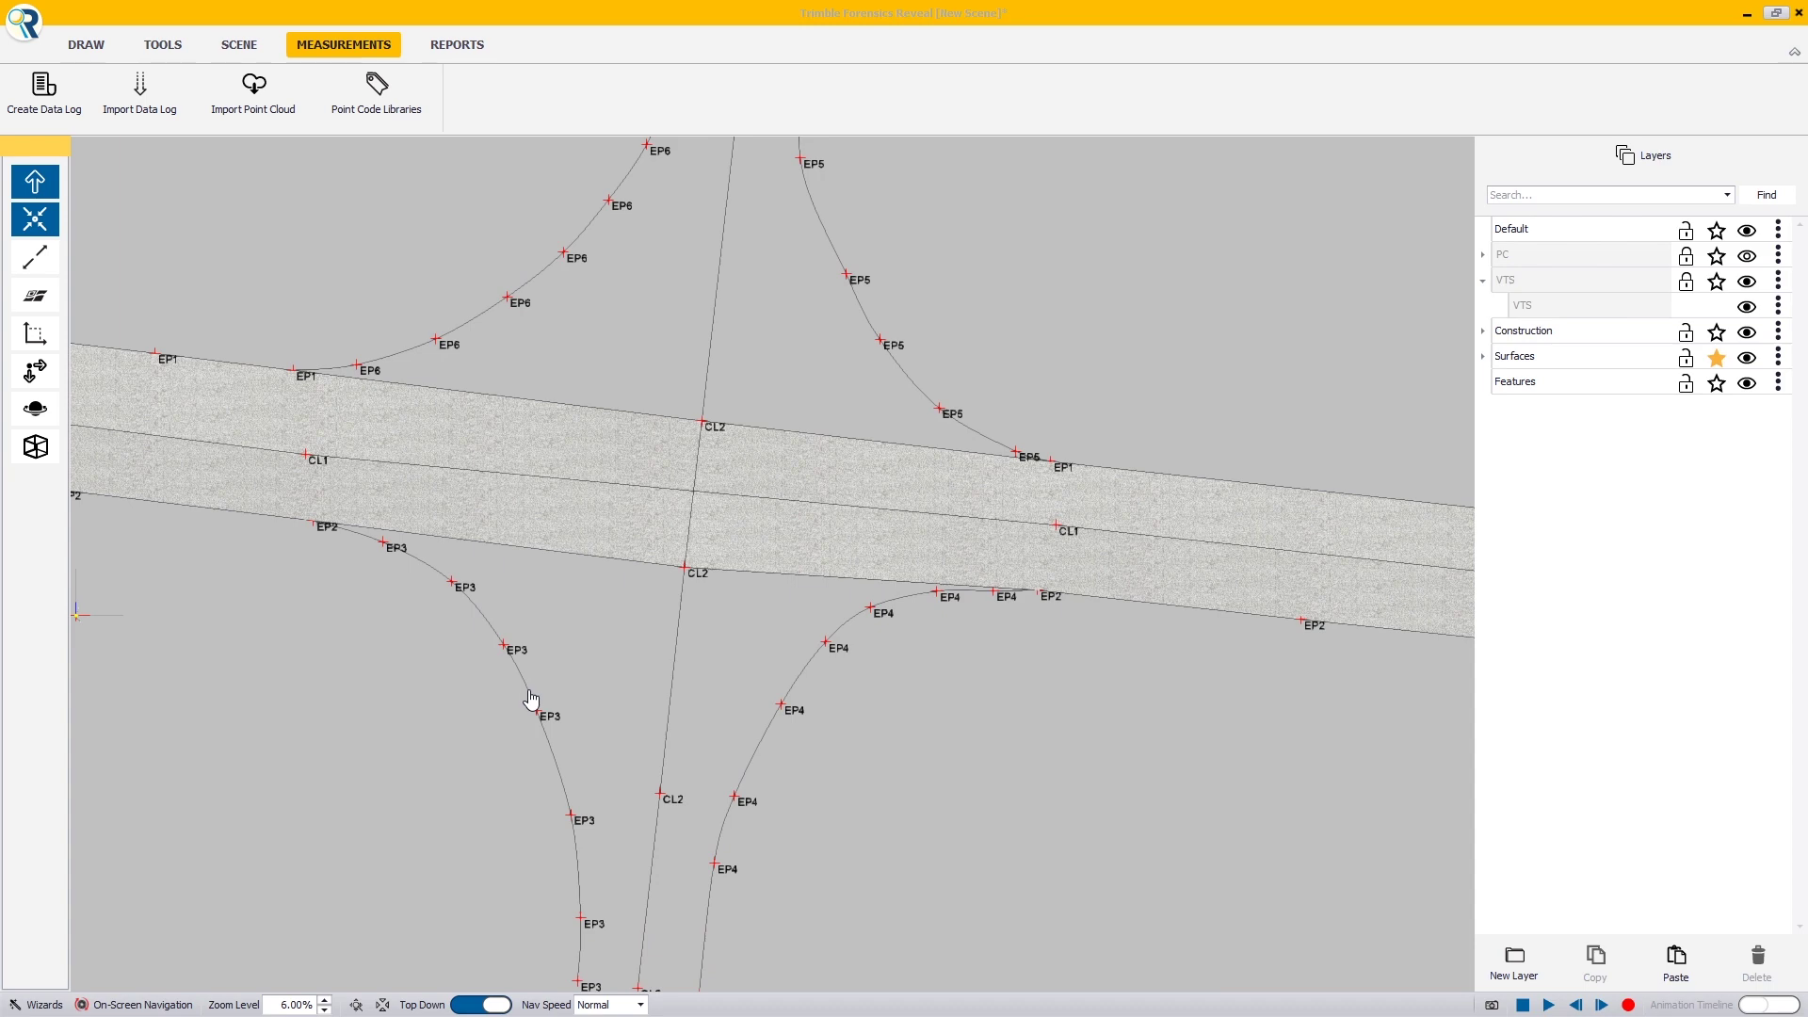
pyautogui.click(544, 707)
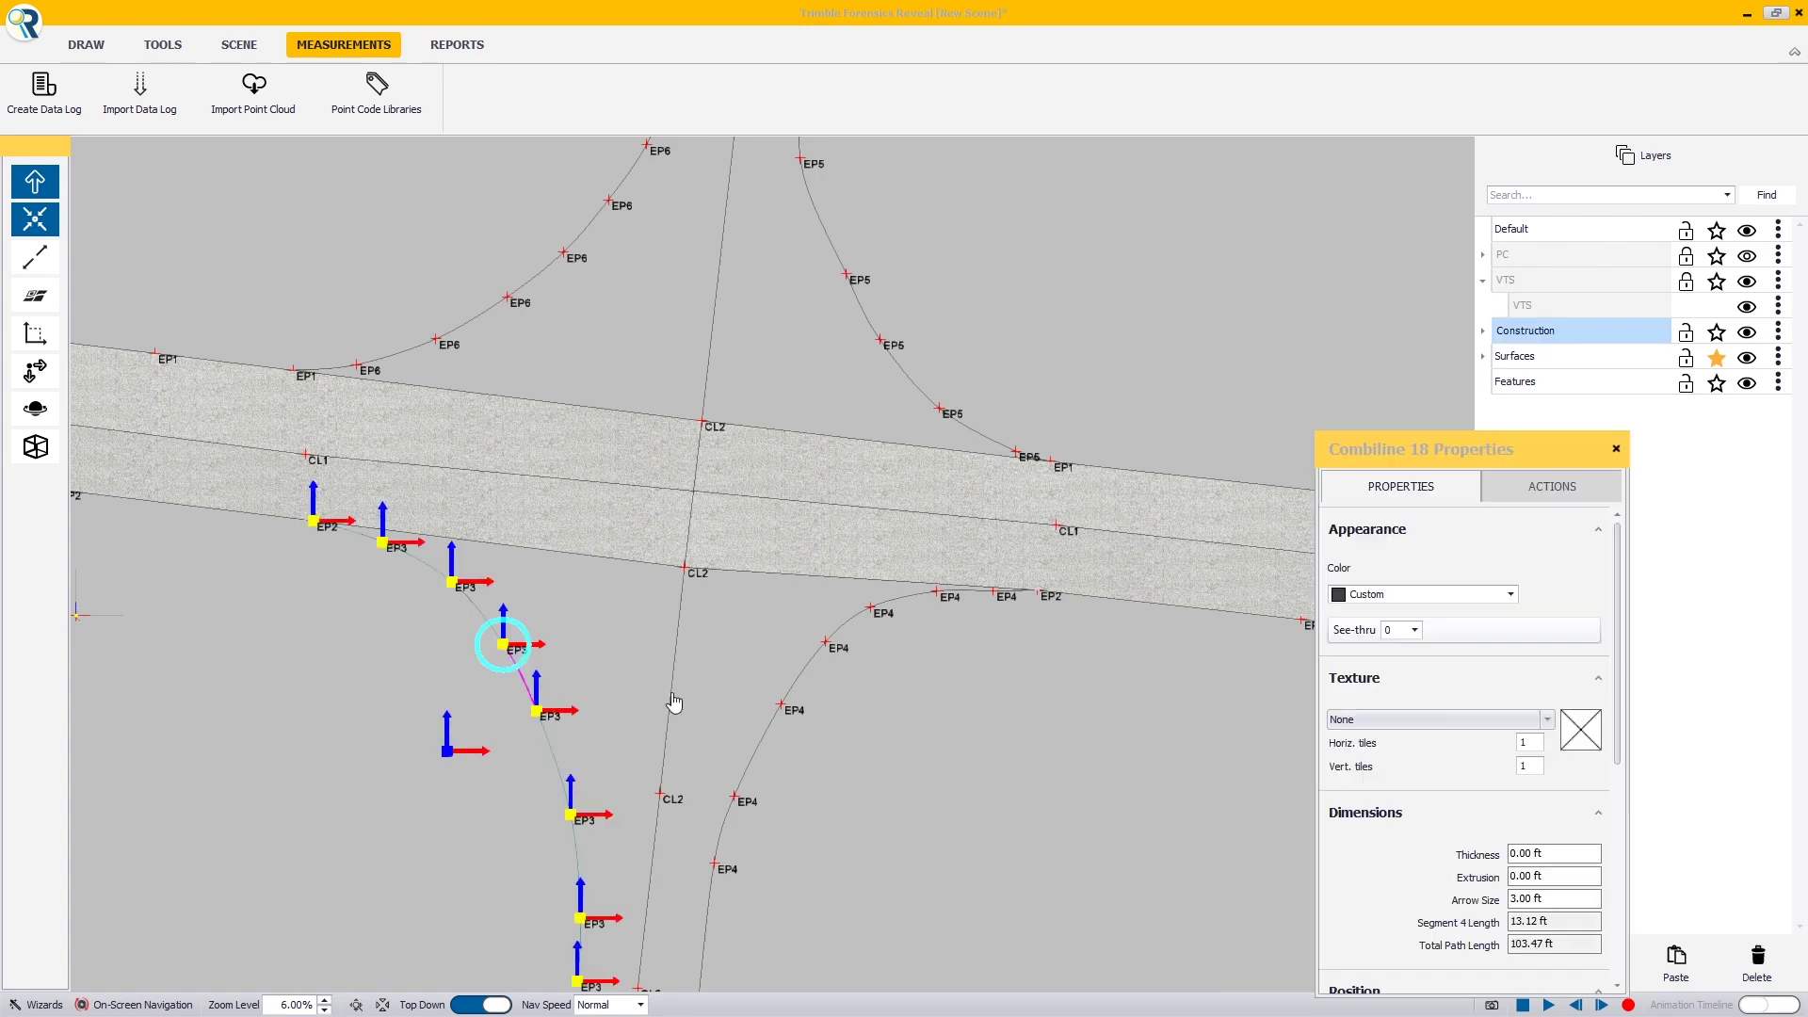
pyautogui.keyDown('ctrl'); pyautogui.click(674, 699); pyautogui.keyUp('ctrl')
pyautogui.moveTo(818, 535); pyautogui.dragTo(799, 637, button='middle')
pyautogui.scroll(1, 686, 557)
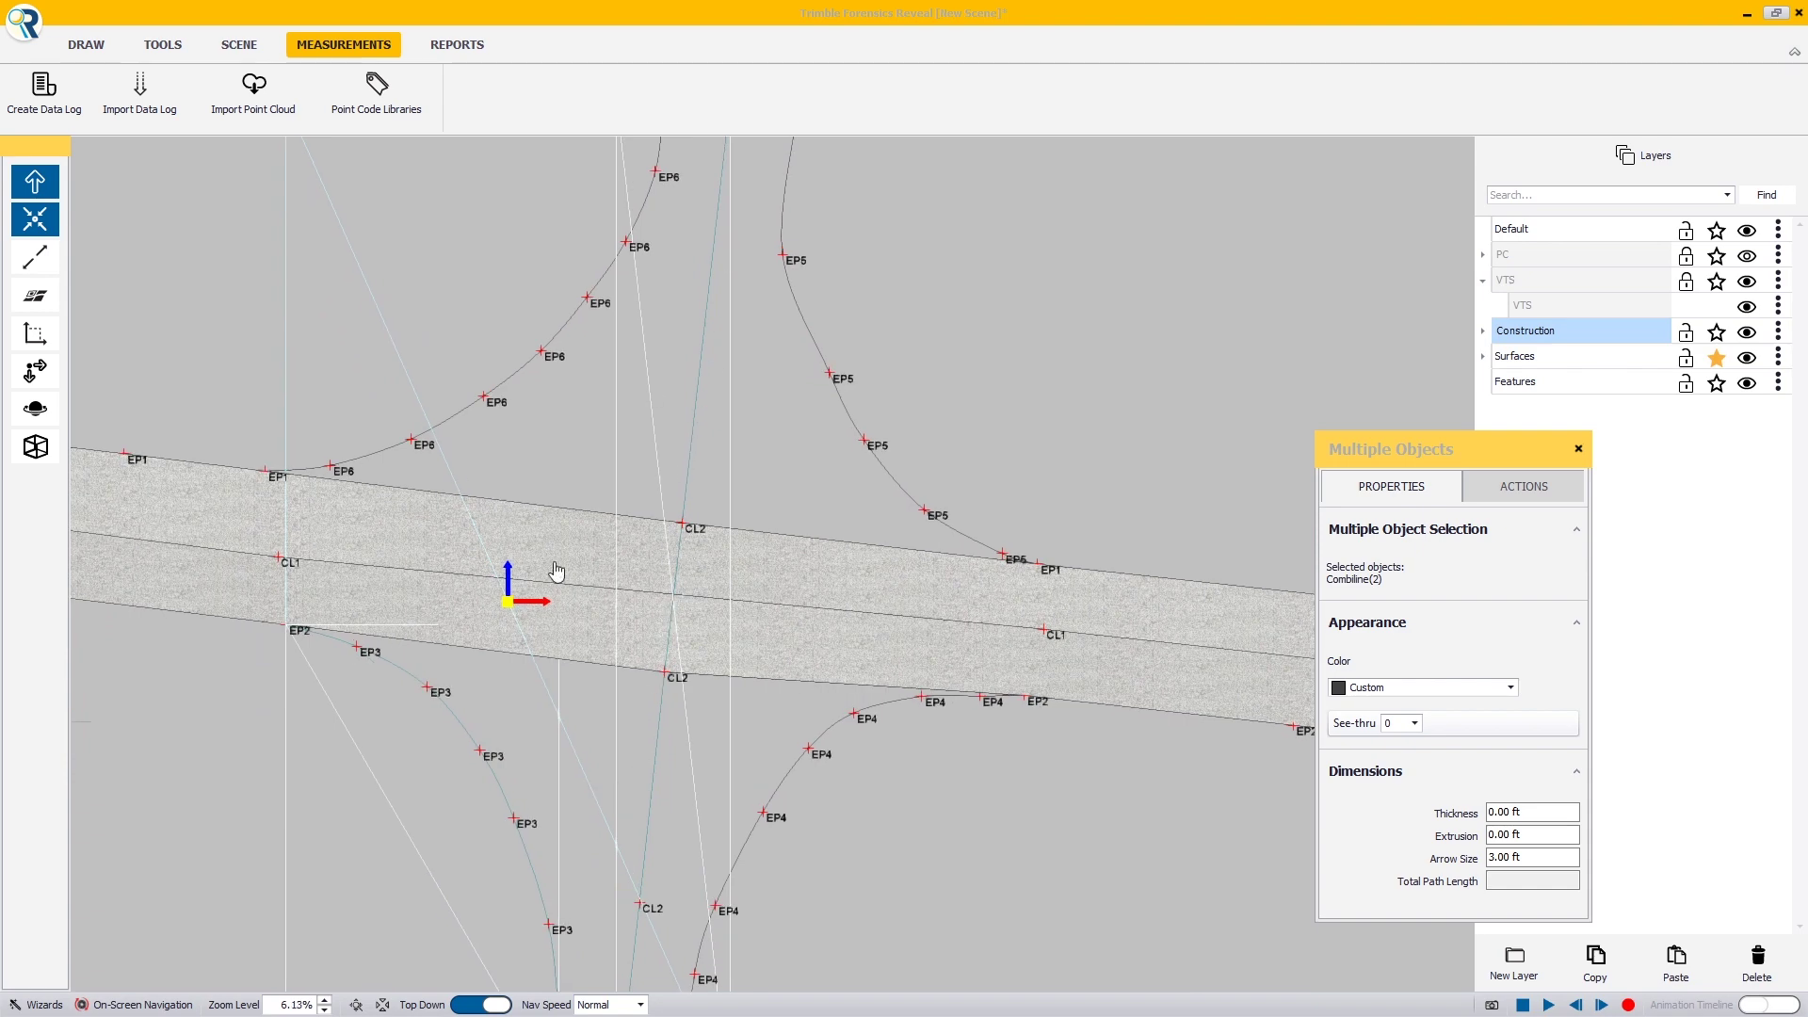
pyautogui.click(1521, 487)
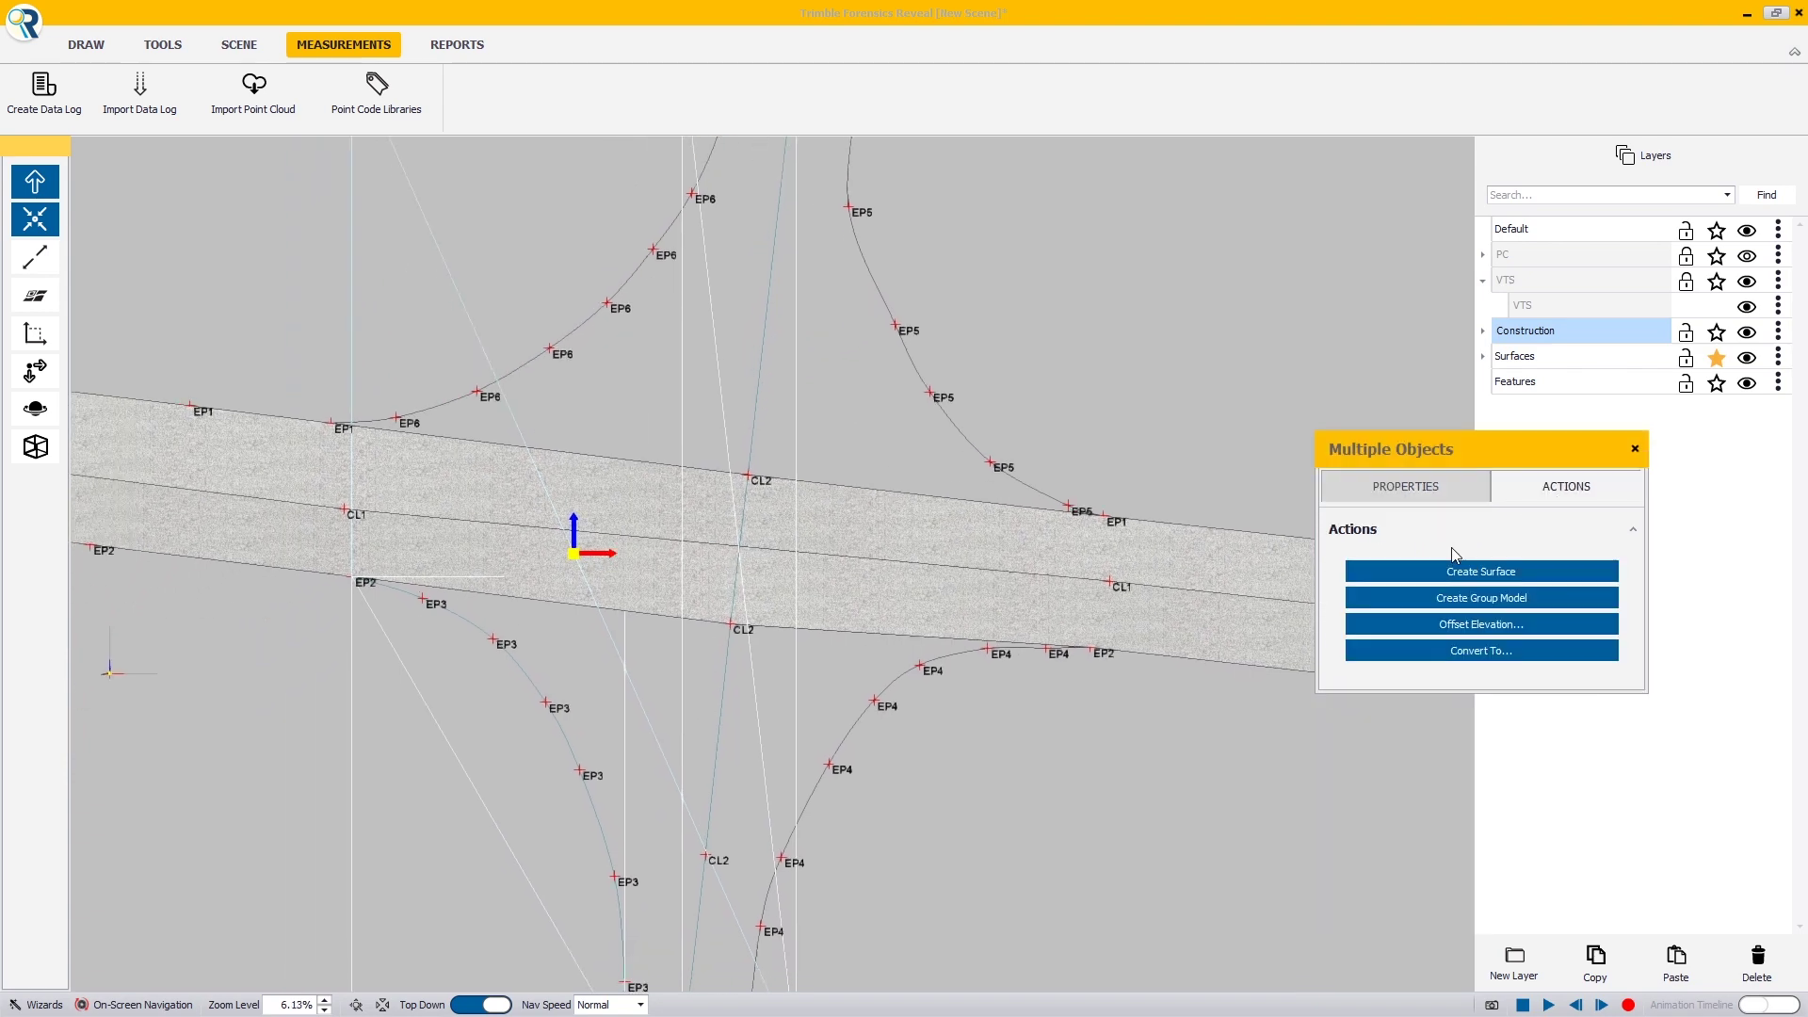
pyautogui.click(1491, 598)
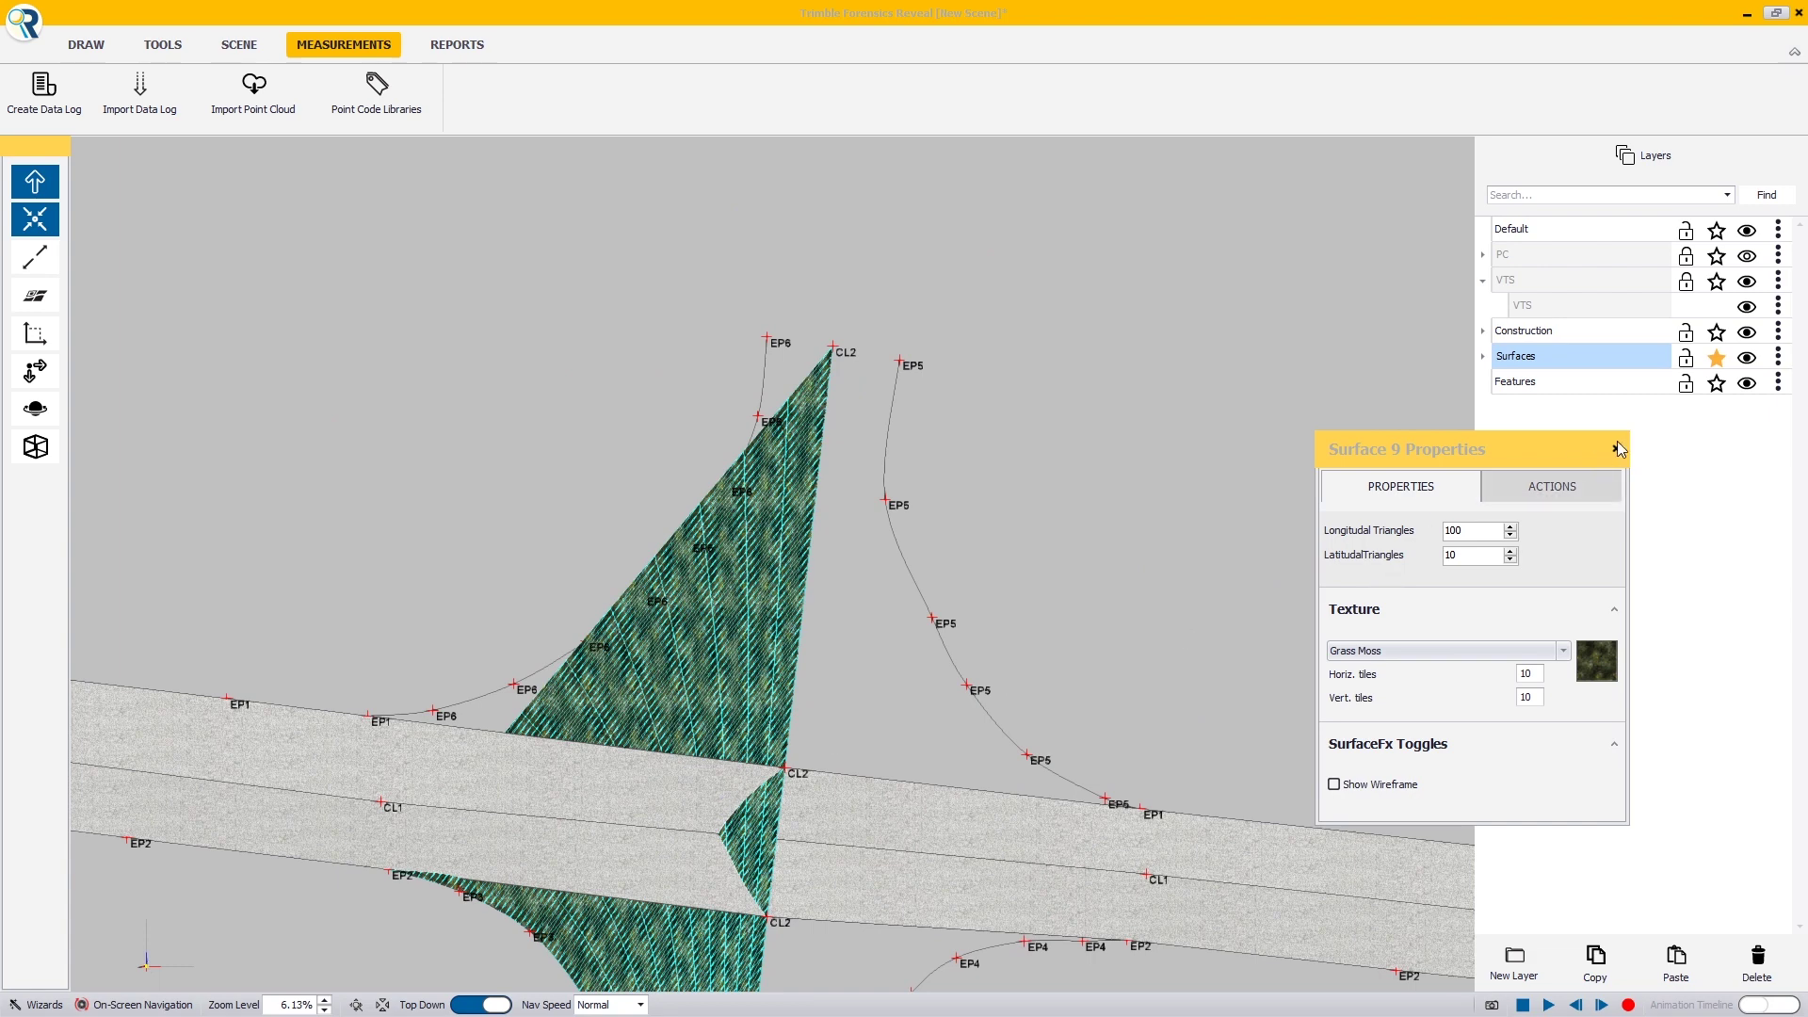
pyautogui.click(1616, 450)
pyautogui.moveTo(848, 835); pyautogui.dragTo(895, 671)
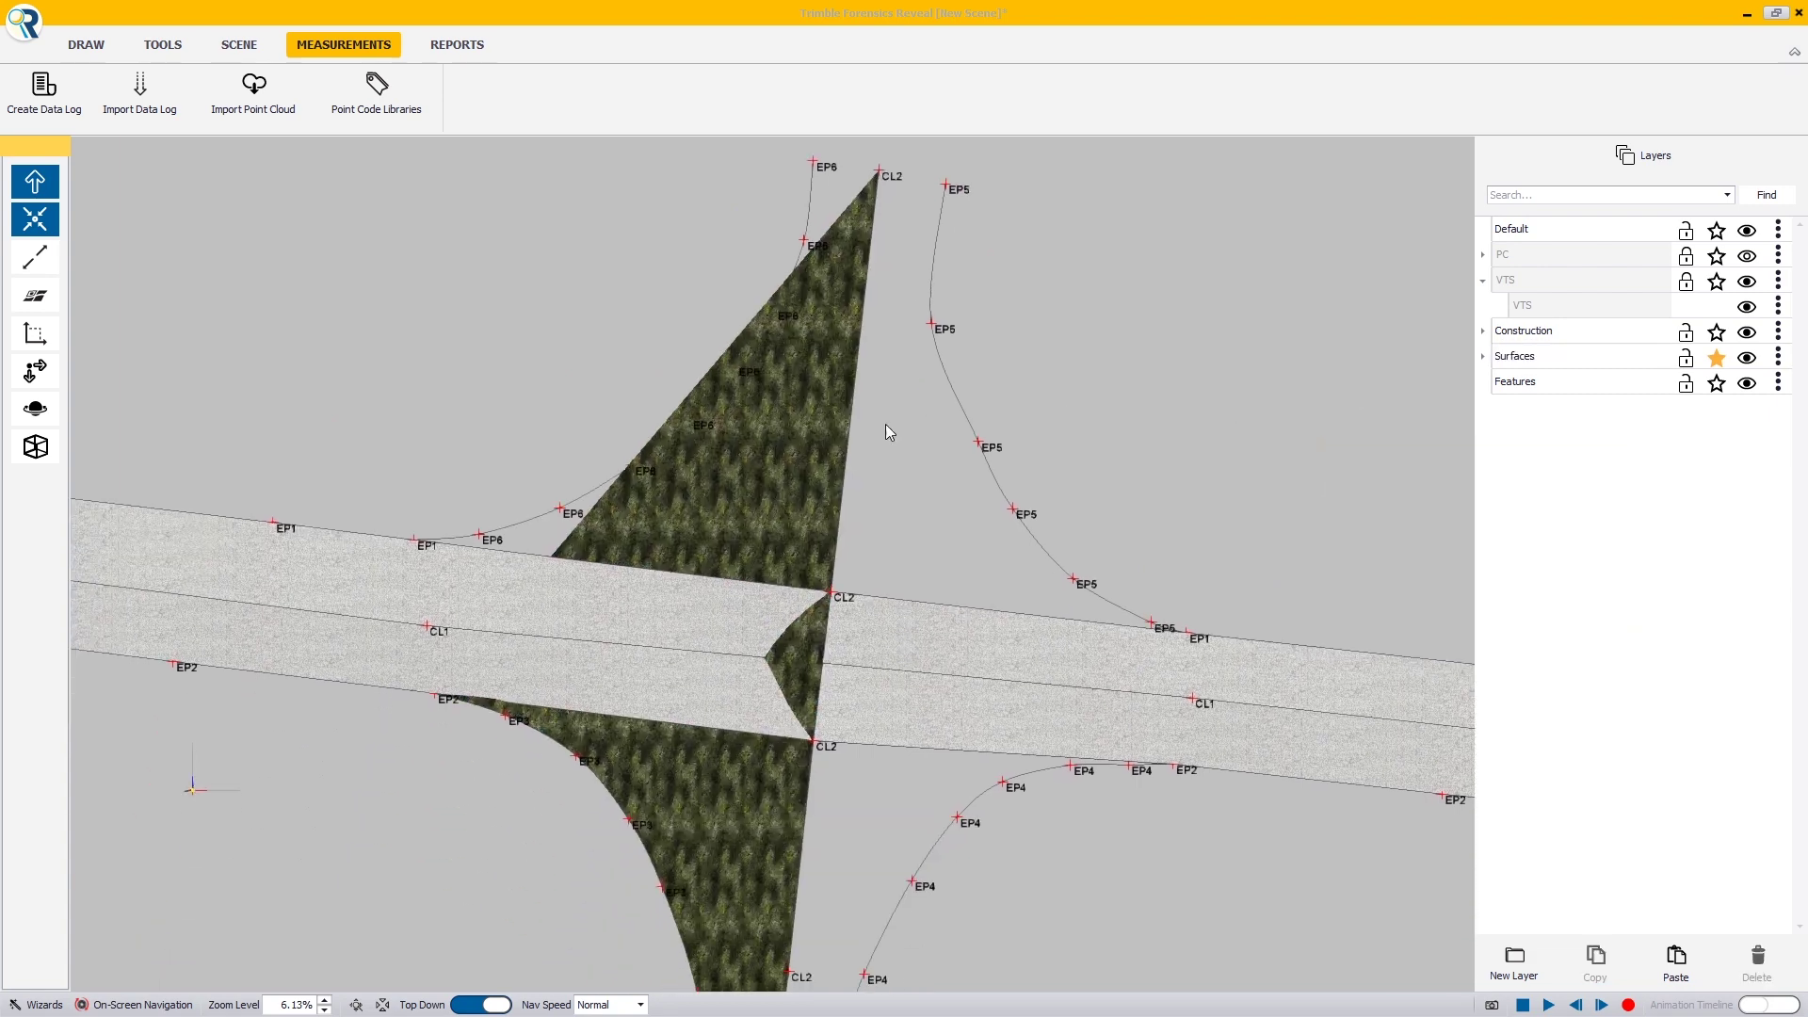
pyautogui.click(716, 436)
# Break the CL2 centerline between the two CL2 points on the edges of the EP1–EP2 road.
pyautogui.click(818, 459)
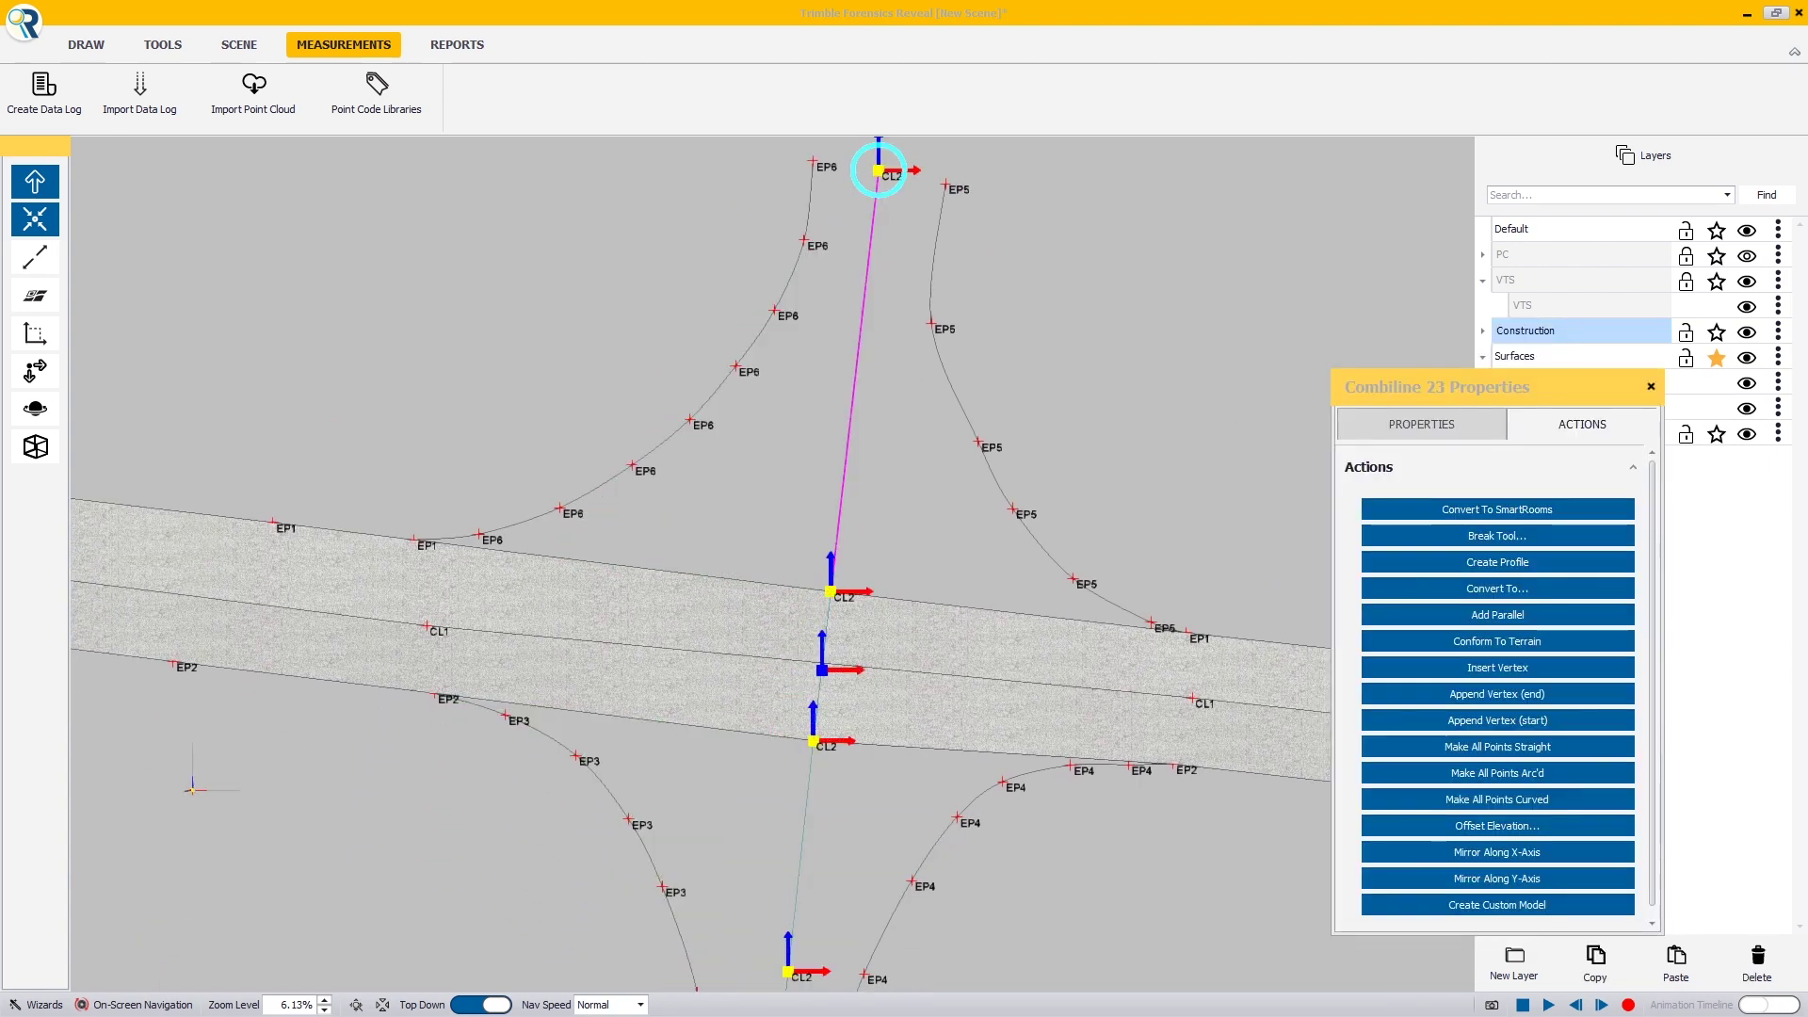
pyautogui.click(1496, 538)
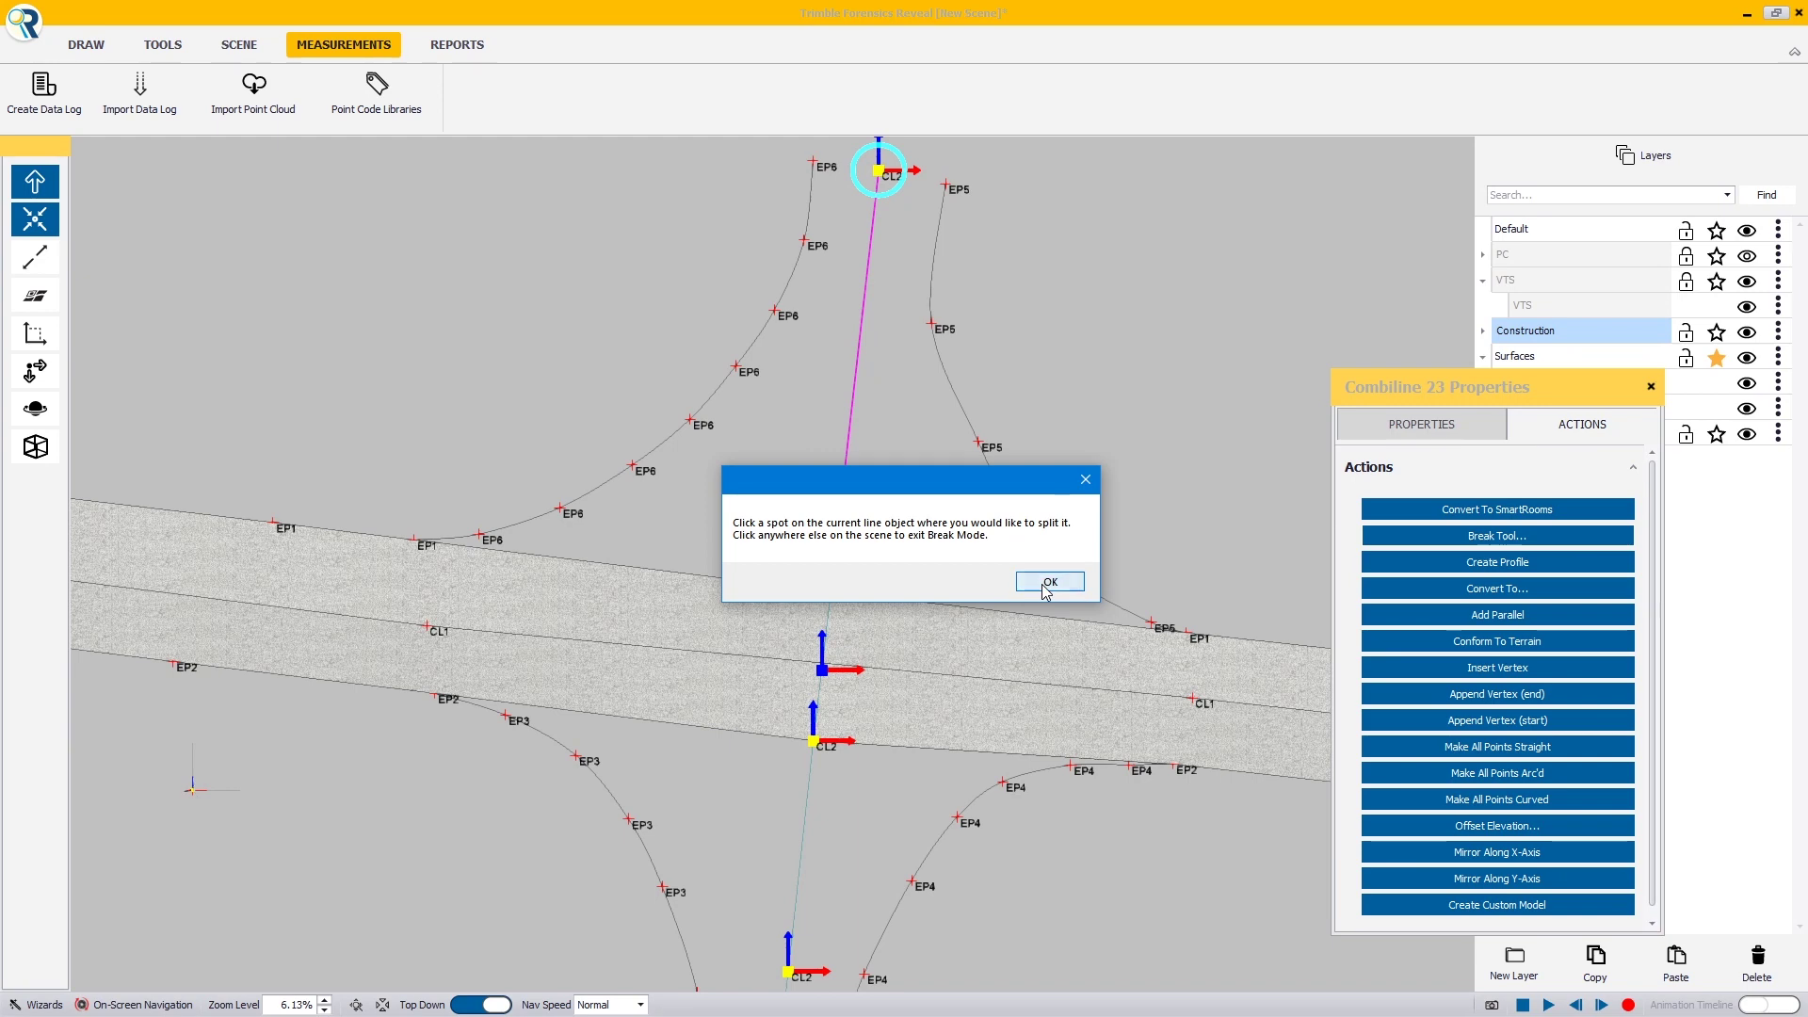
pyautogui.click(1049, 580)
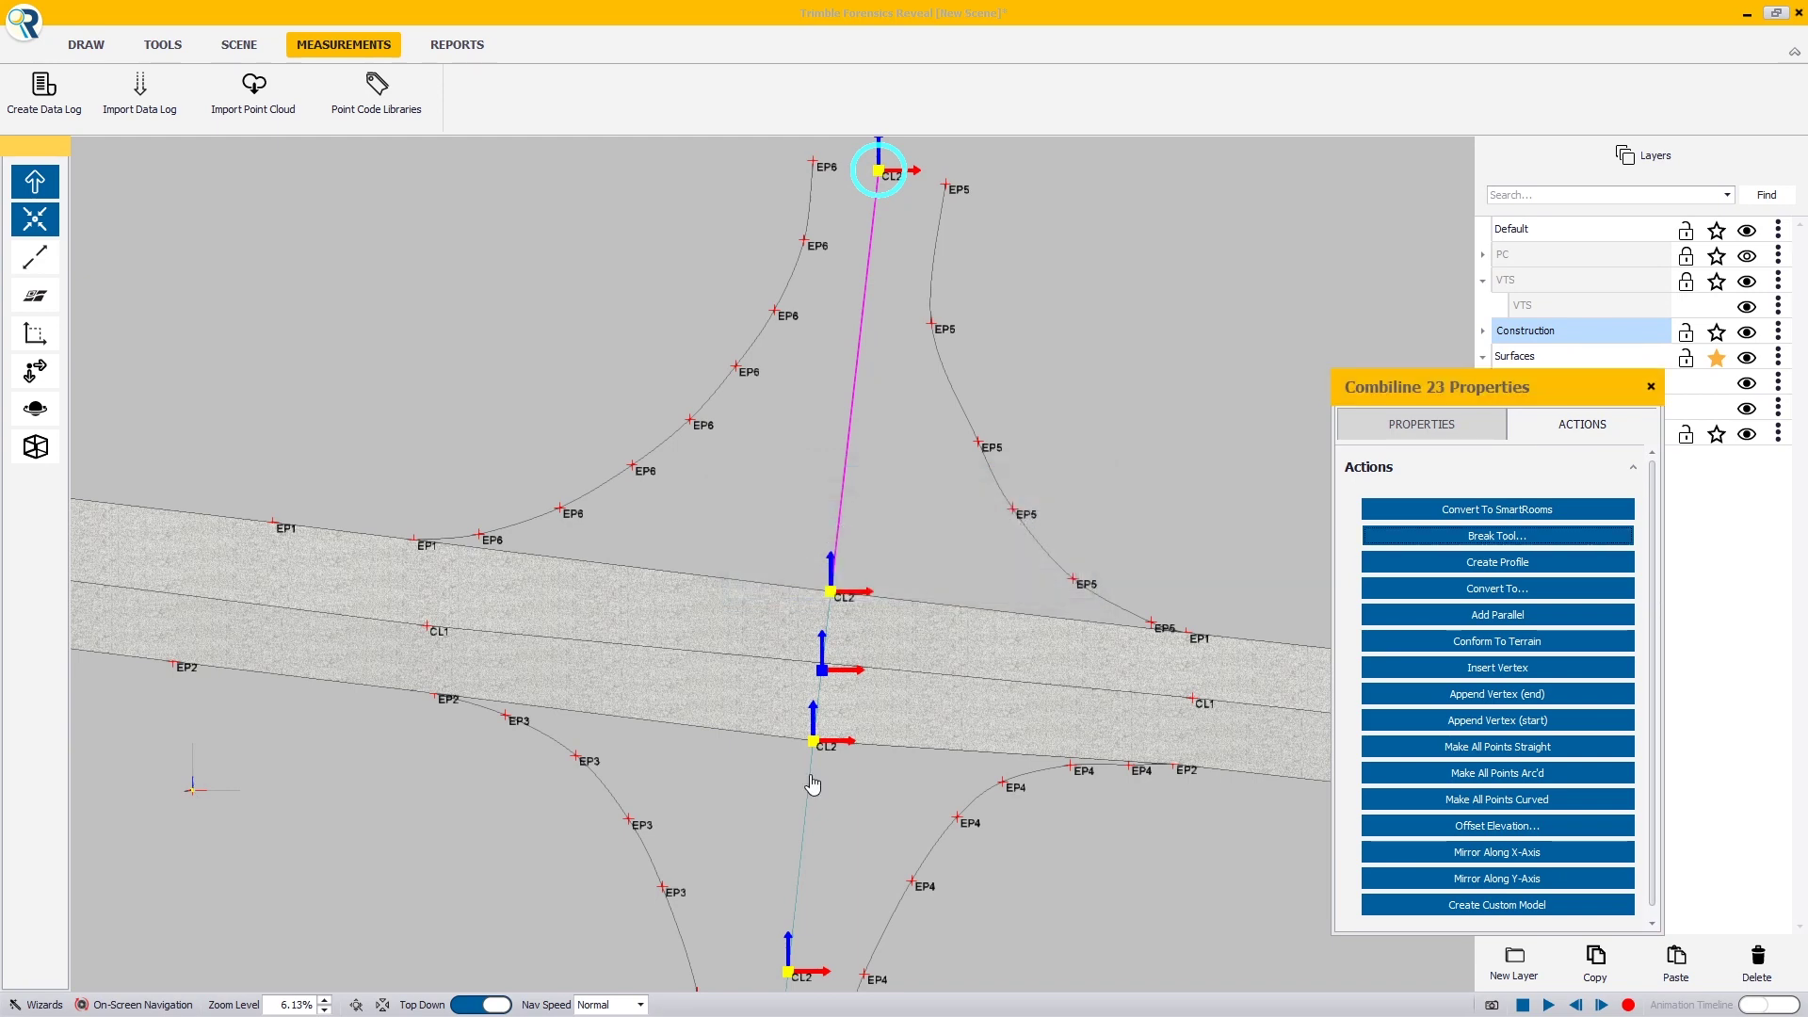
pyautogui.click(822, 697)
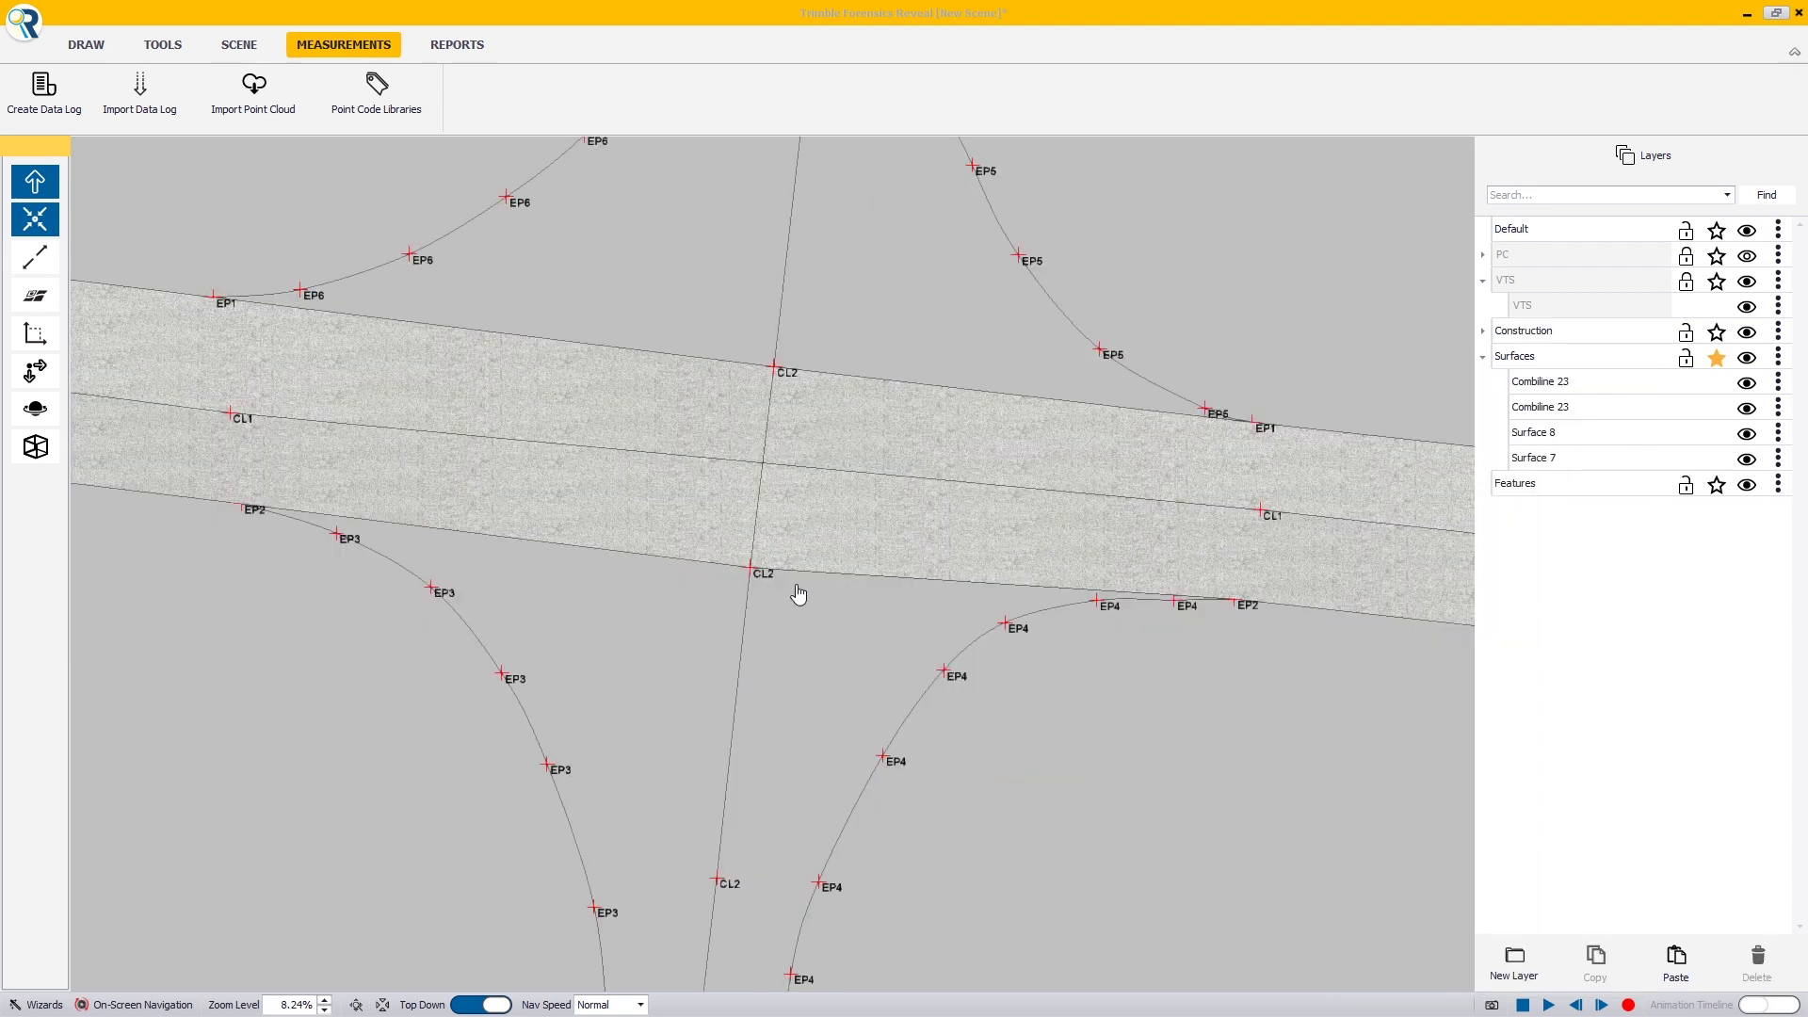
# Delete the break-point vertex from both CL2 pieces so each ends at its CL2 point on the road edge.
pyautogui.click(808, 611)
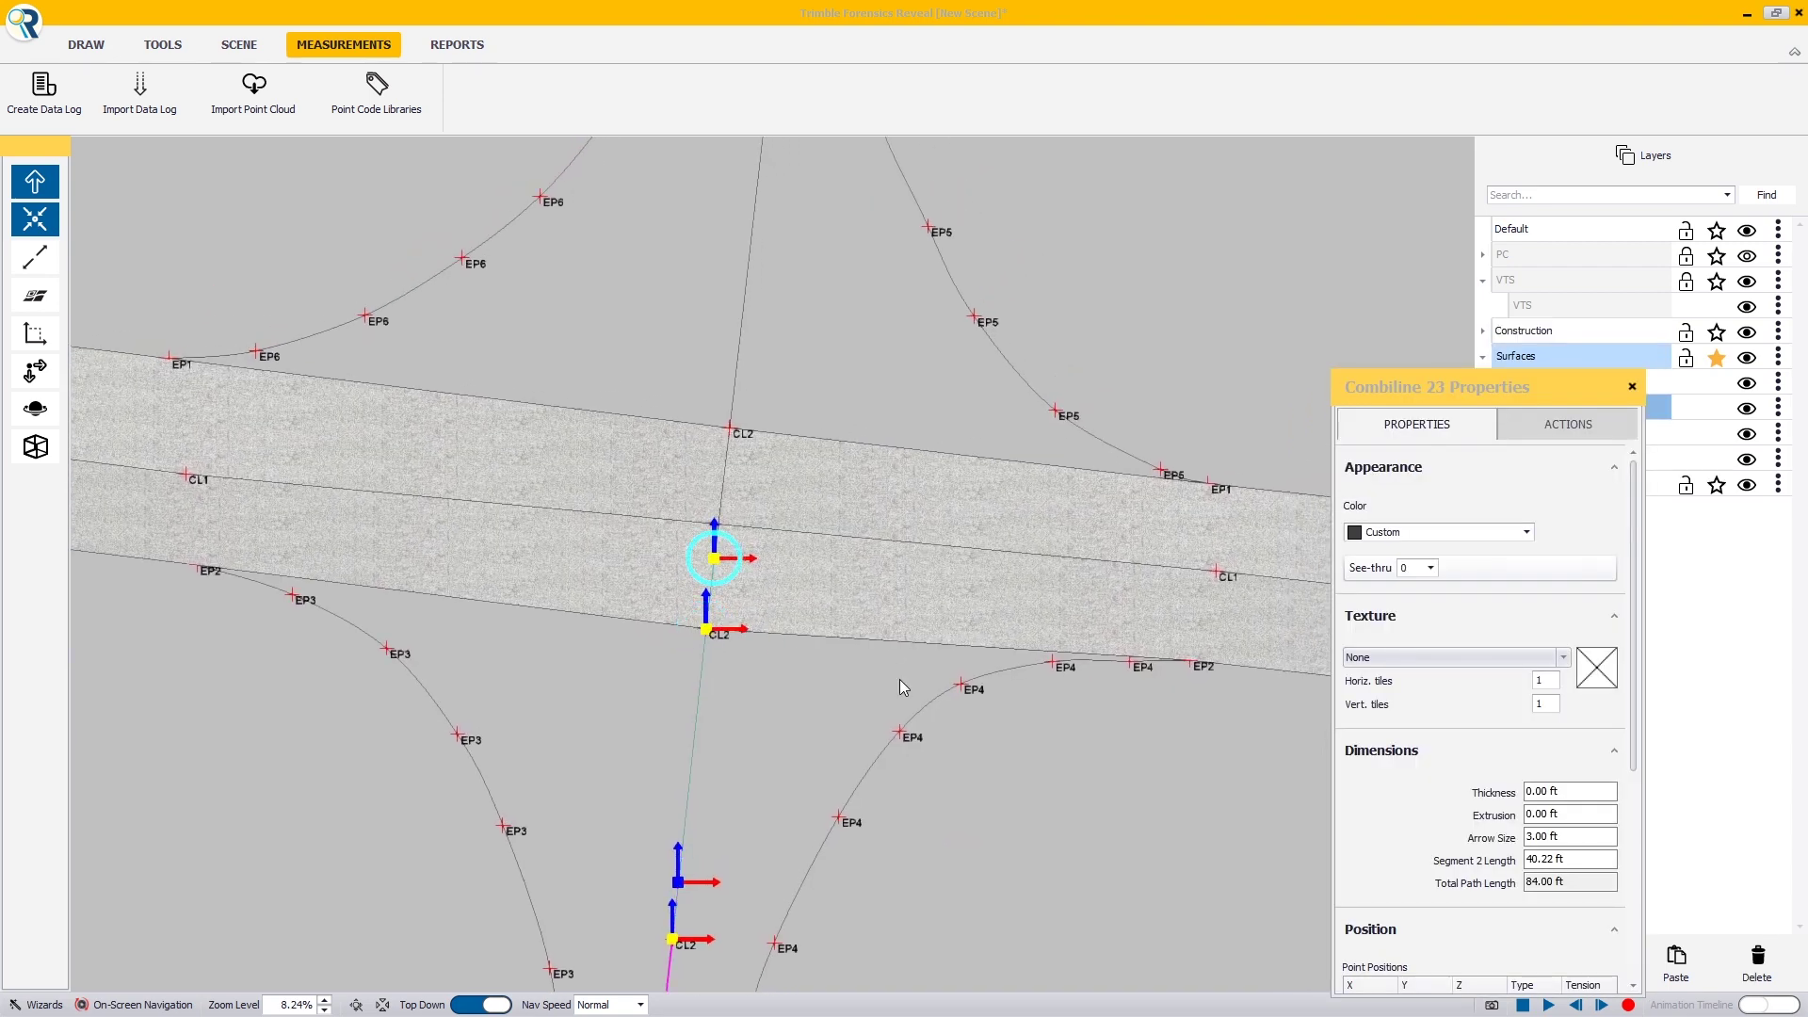
pyautogui.moveTo(1559, 370); pyautogui.dragTo(1527, 73)
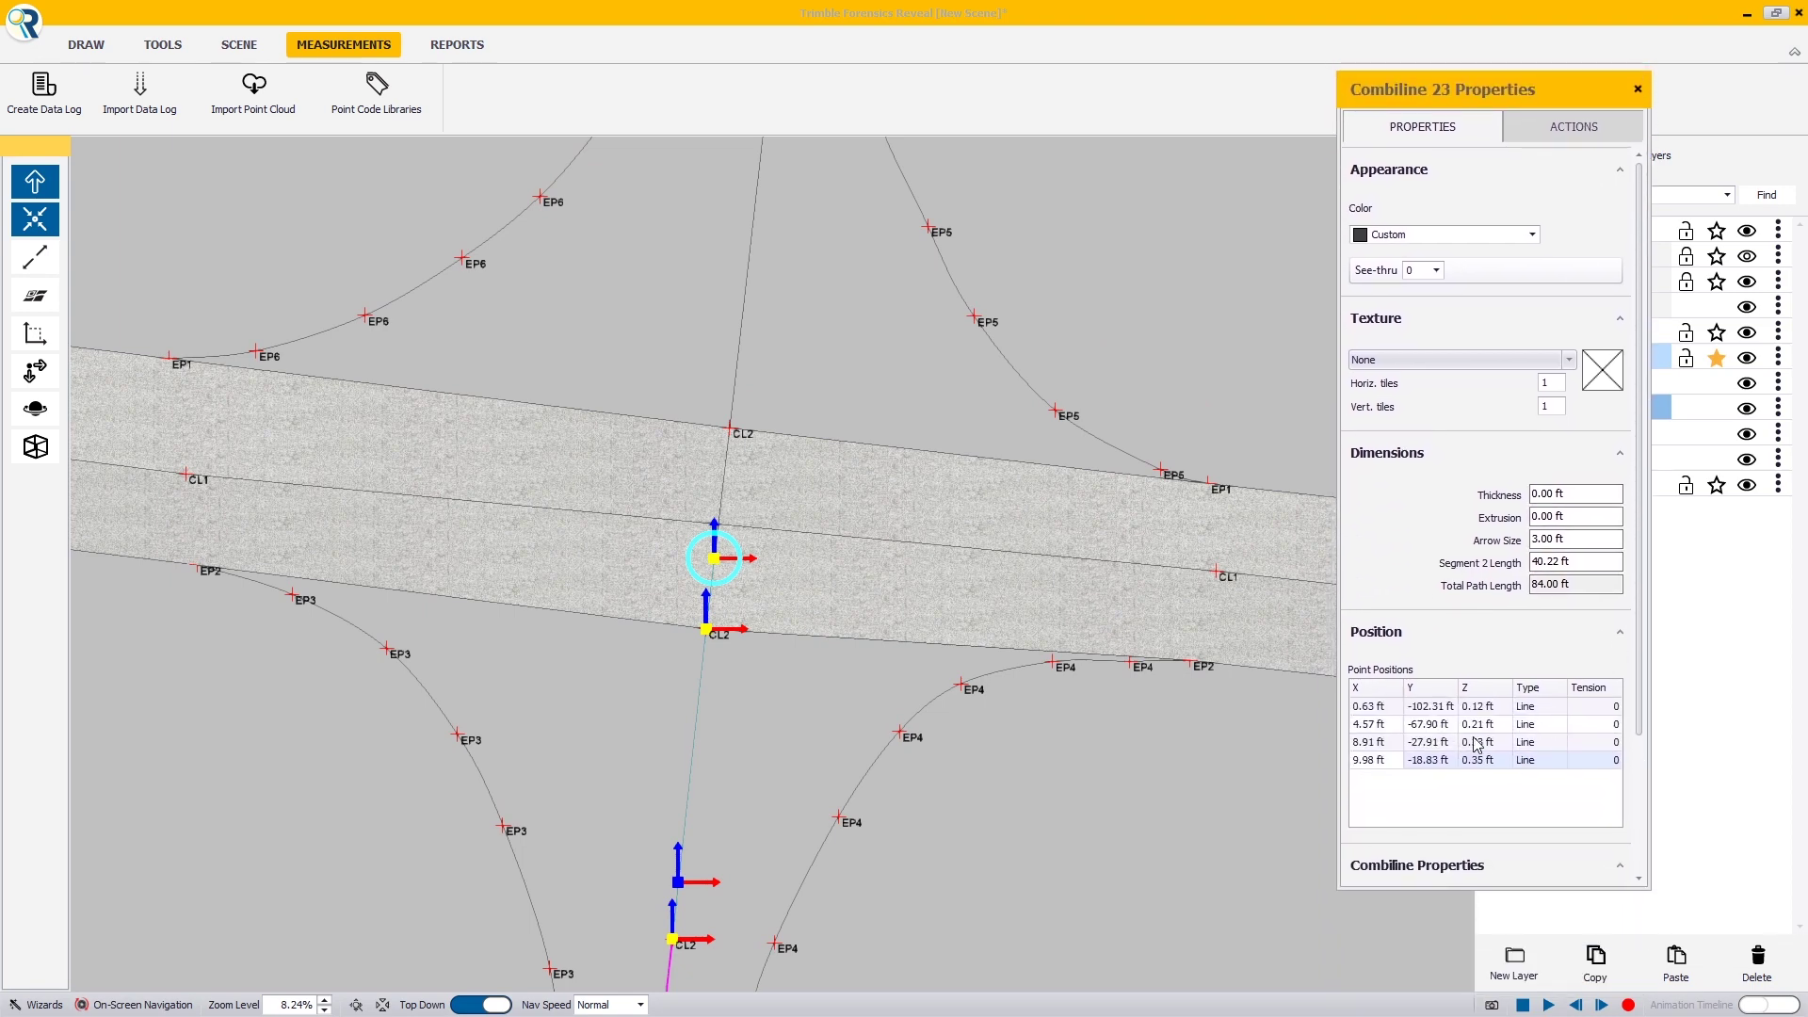
pyautogui.rightClick(1419, 769)
pyautogui.click(1455, 777)
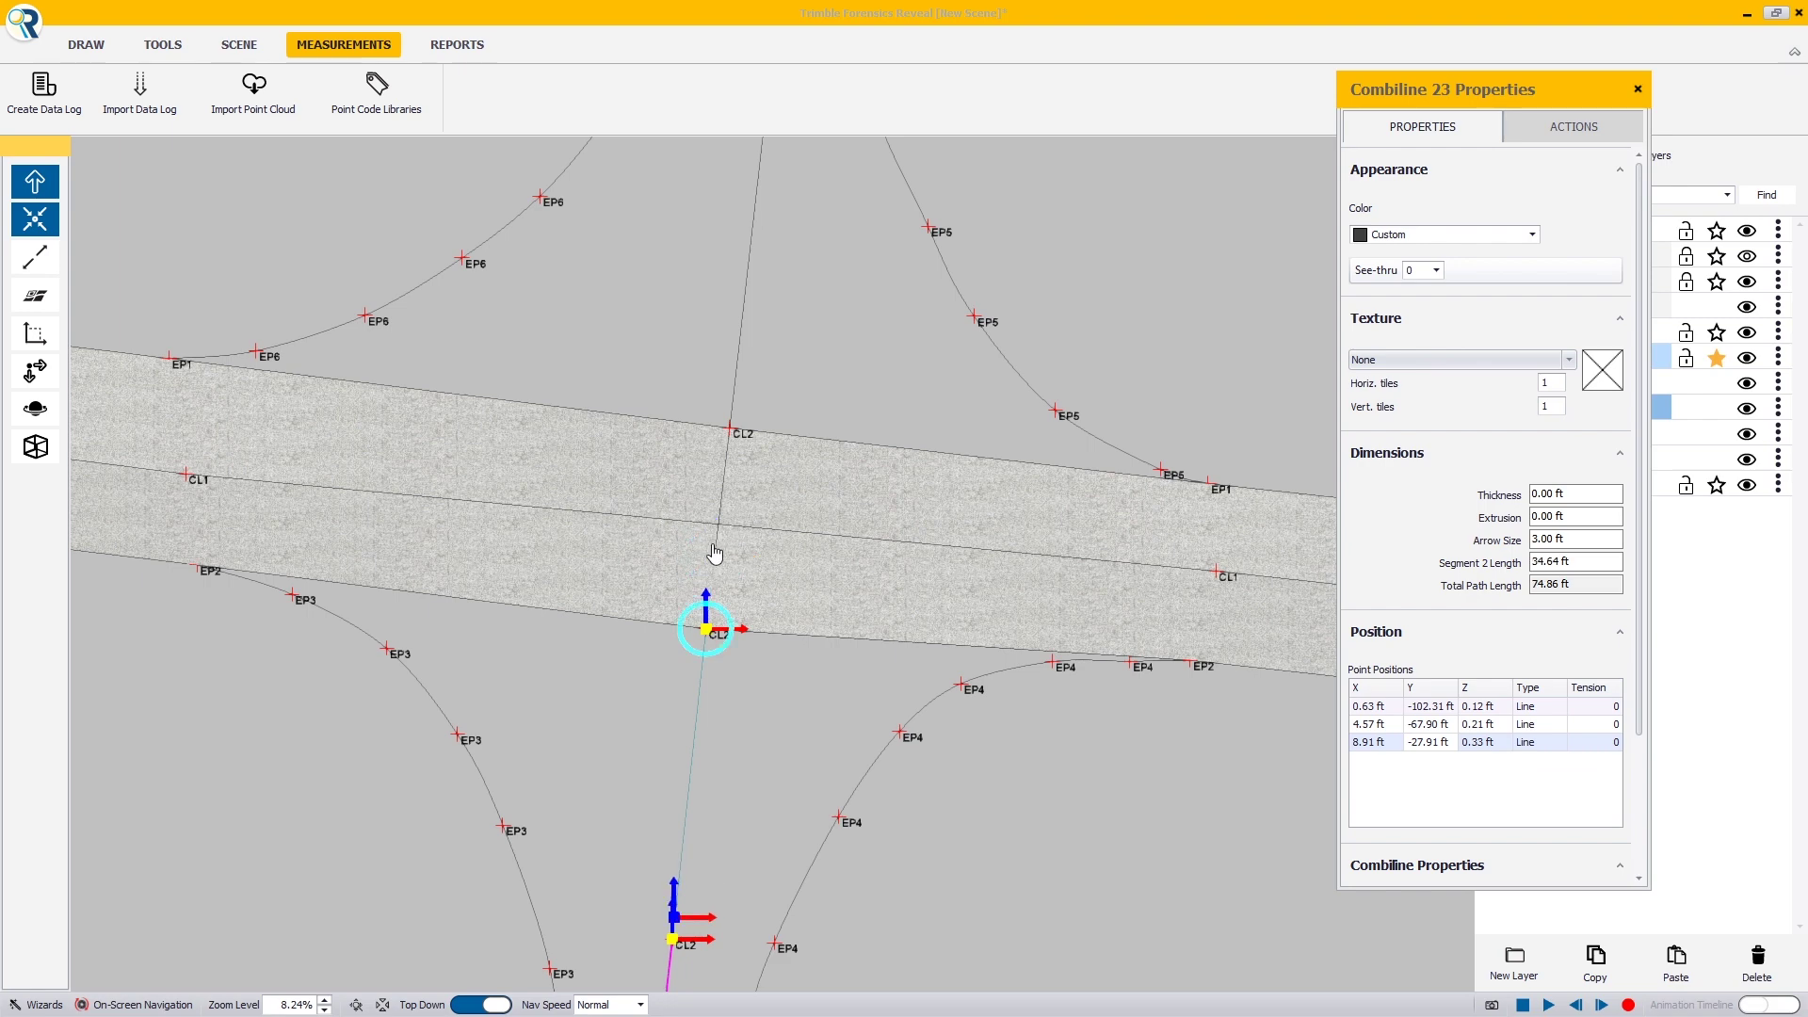
pyautogui.click(720, 554)
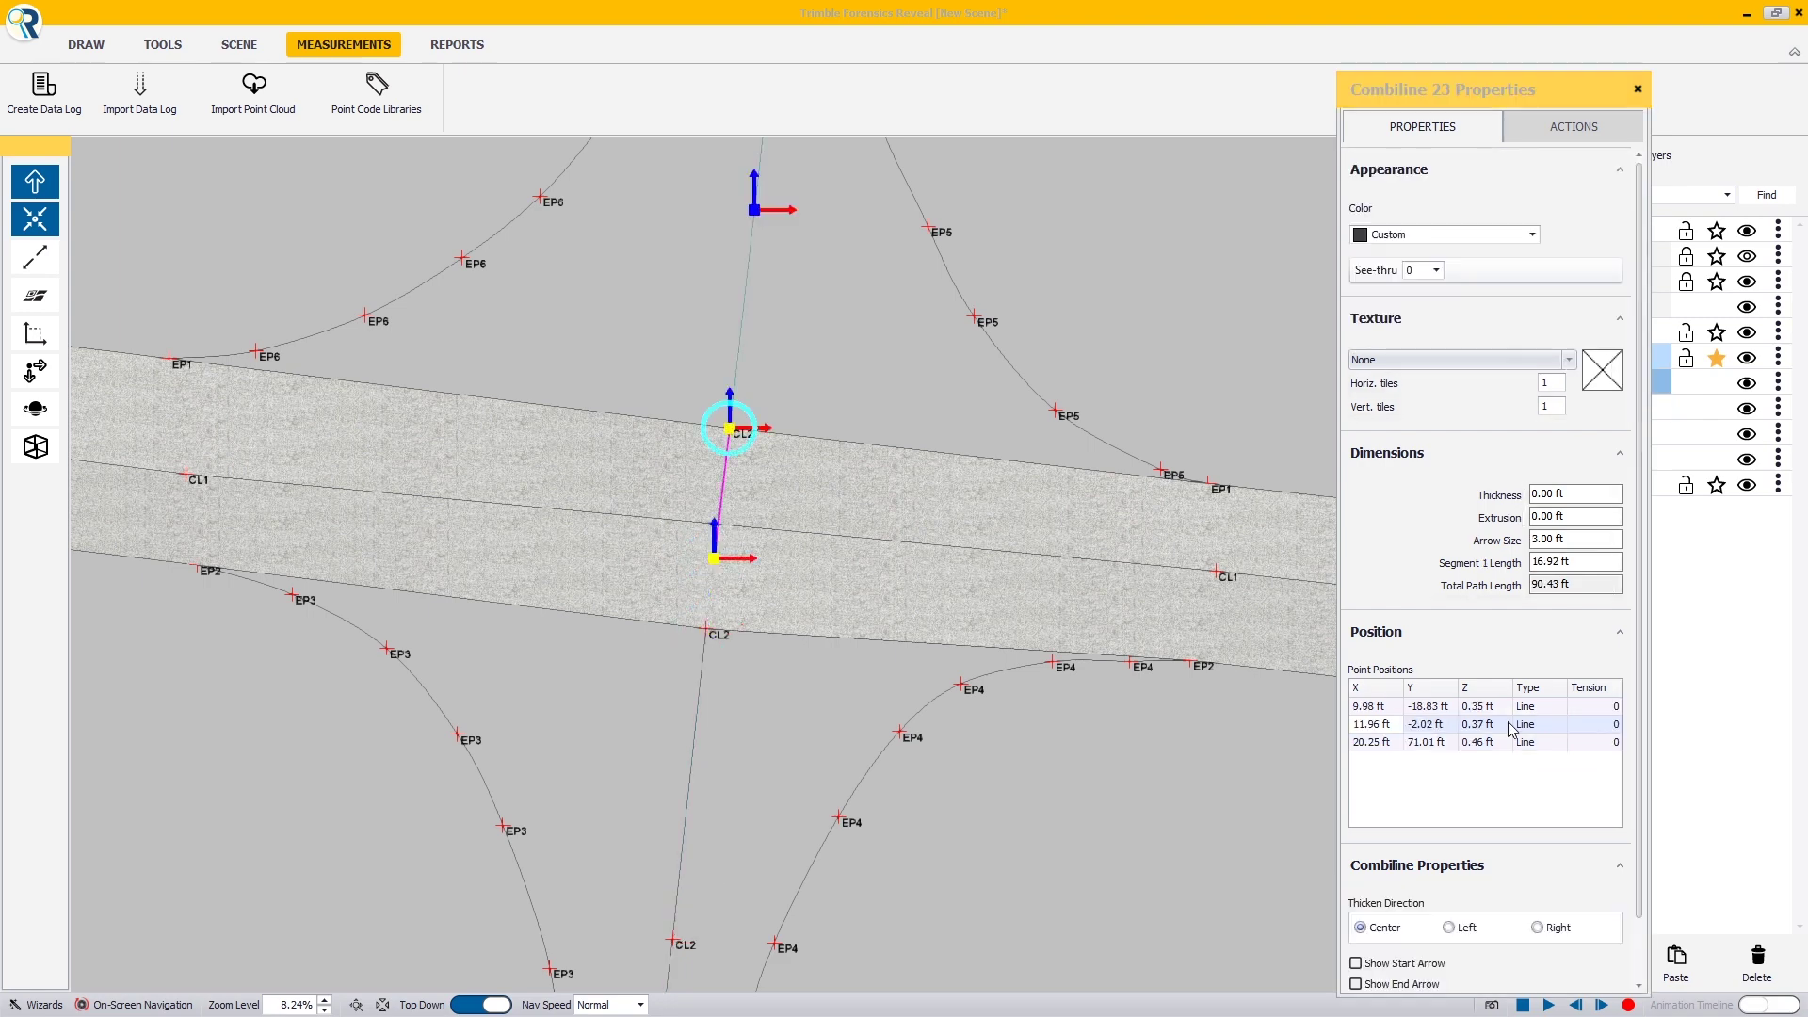
pyautogui.click(799, 695)
pyautogui.moveTo(799, 694); pyautogui.dragTo(911, 687, button='middle')
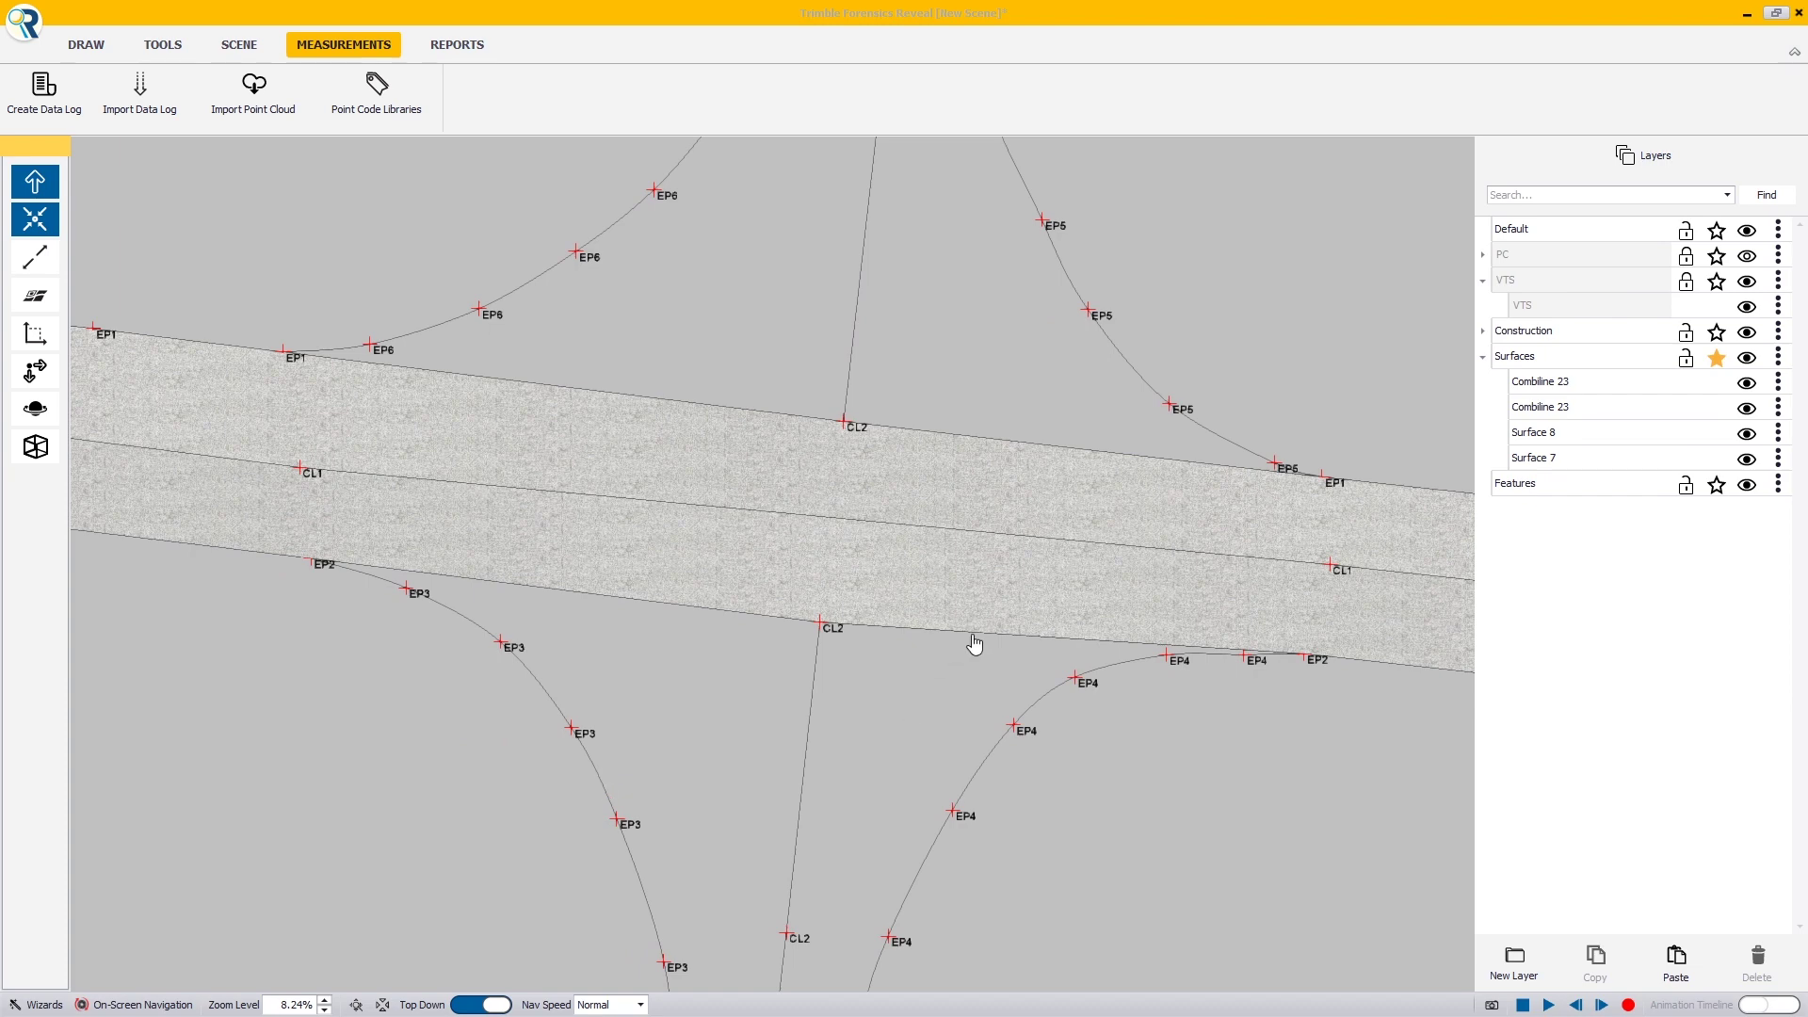
# Create a surface between the EP3 corner line and the southern CL2 piece with the Asphalt 4 texture.
pyautogui.click(443, 610)
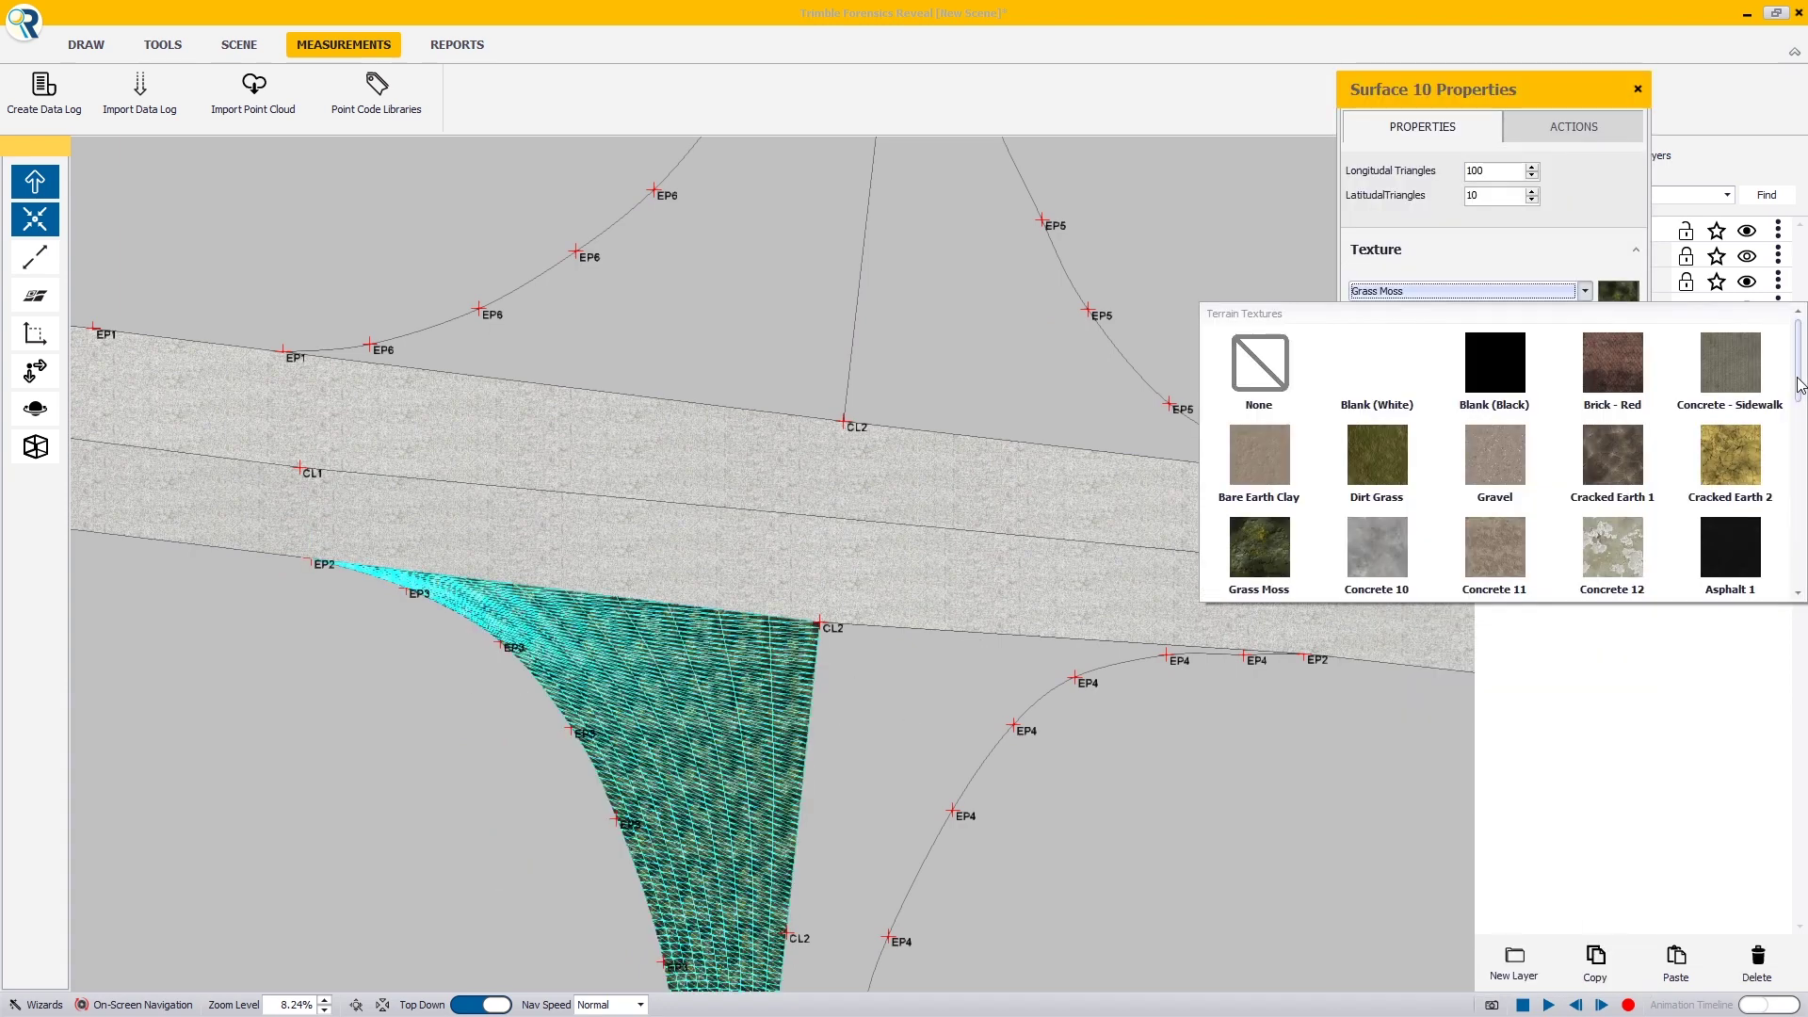
pyautogui.scroll(-3, 1517, 502)
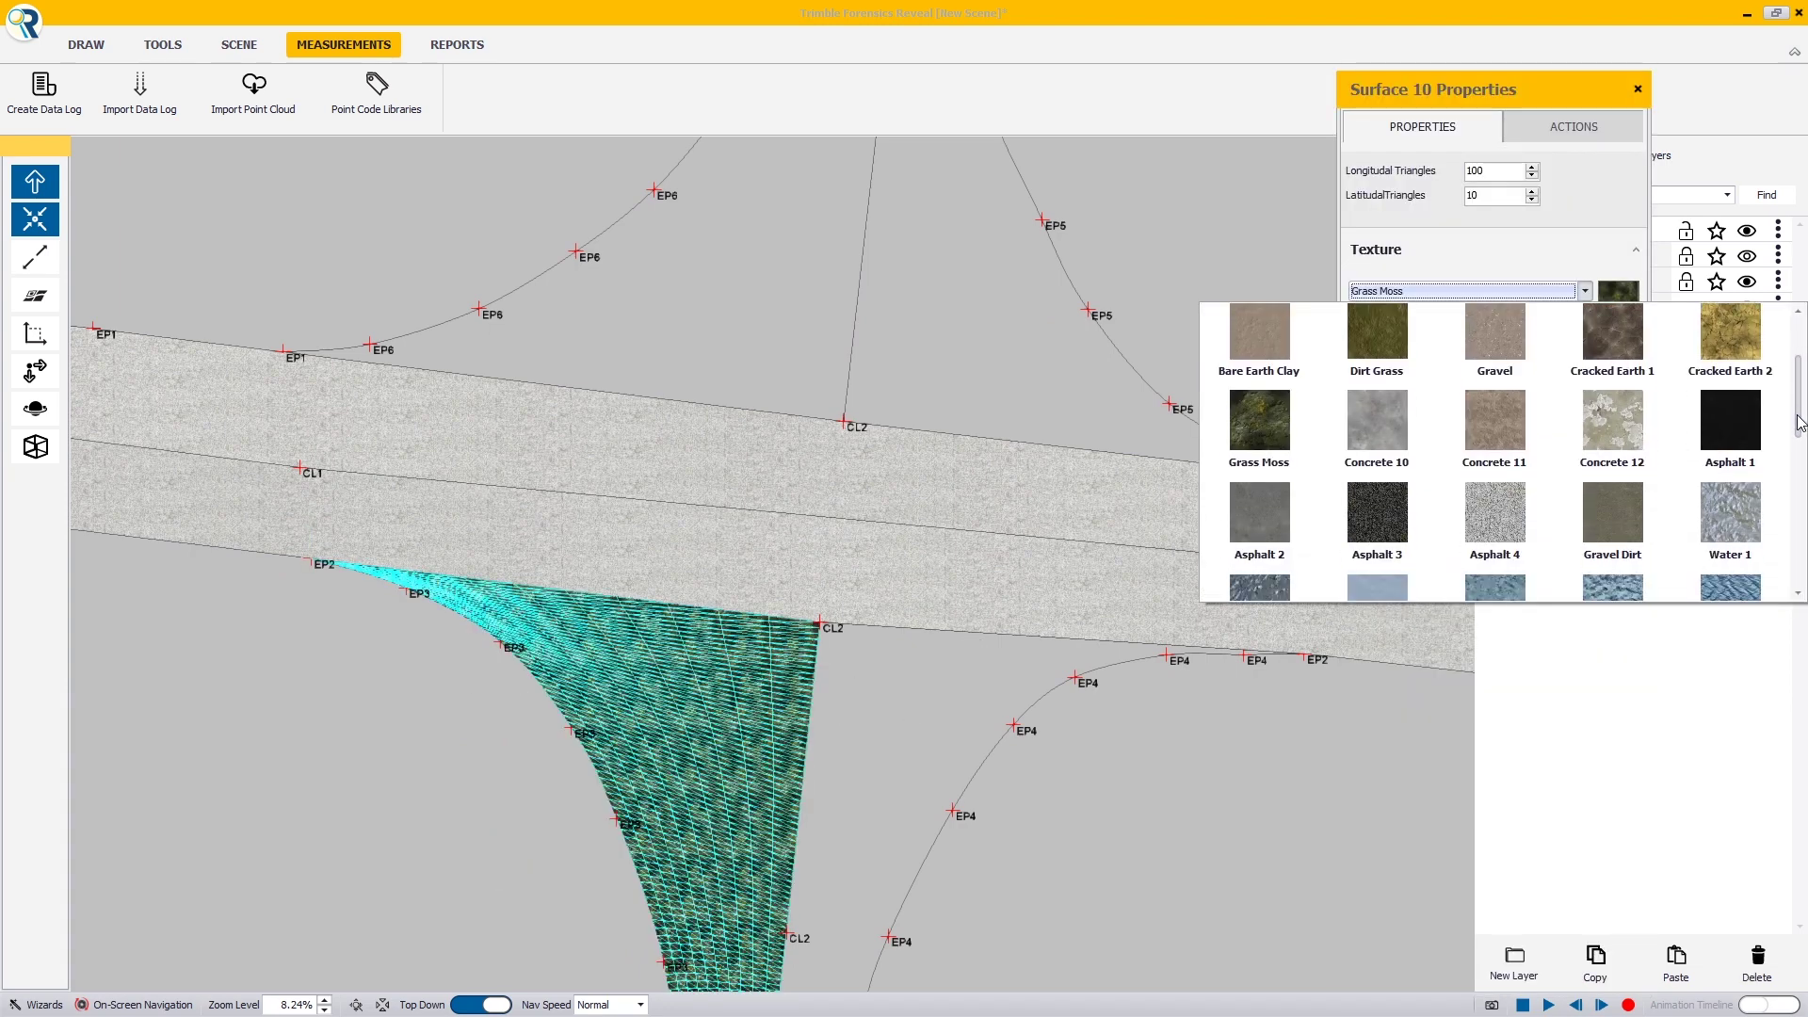
pyautogui.click(1517, 502)
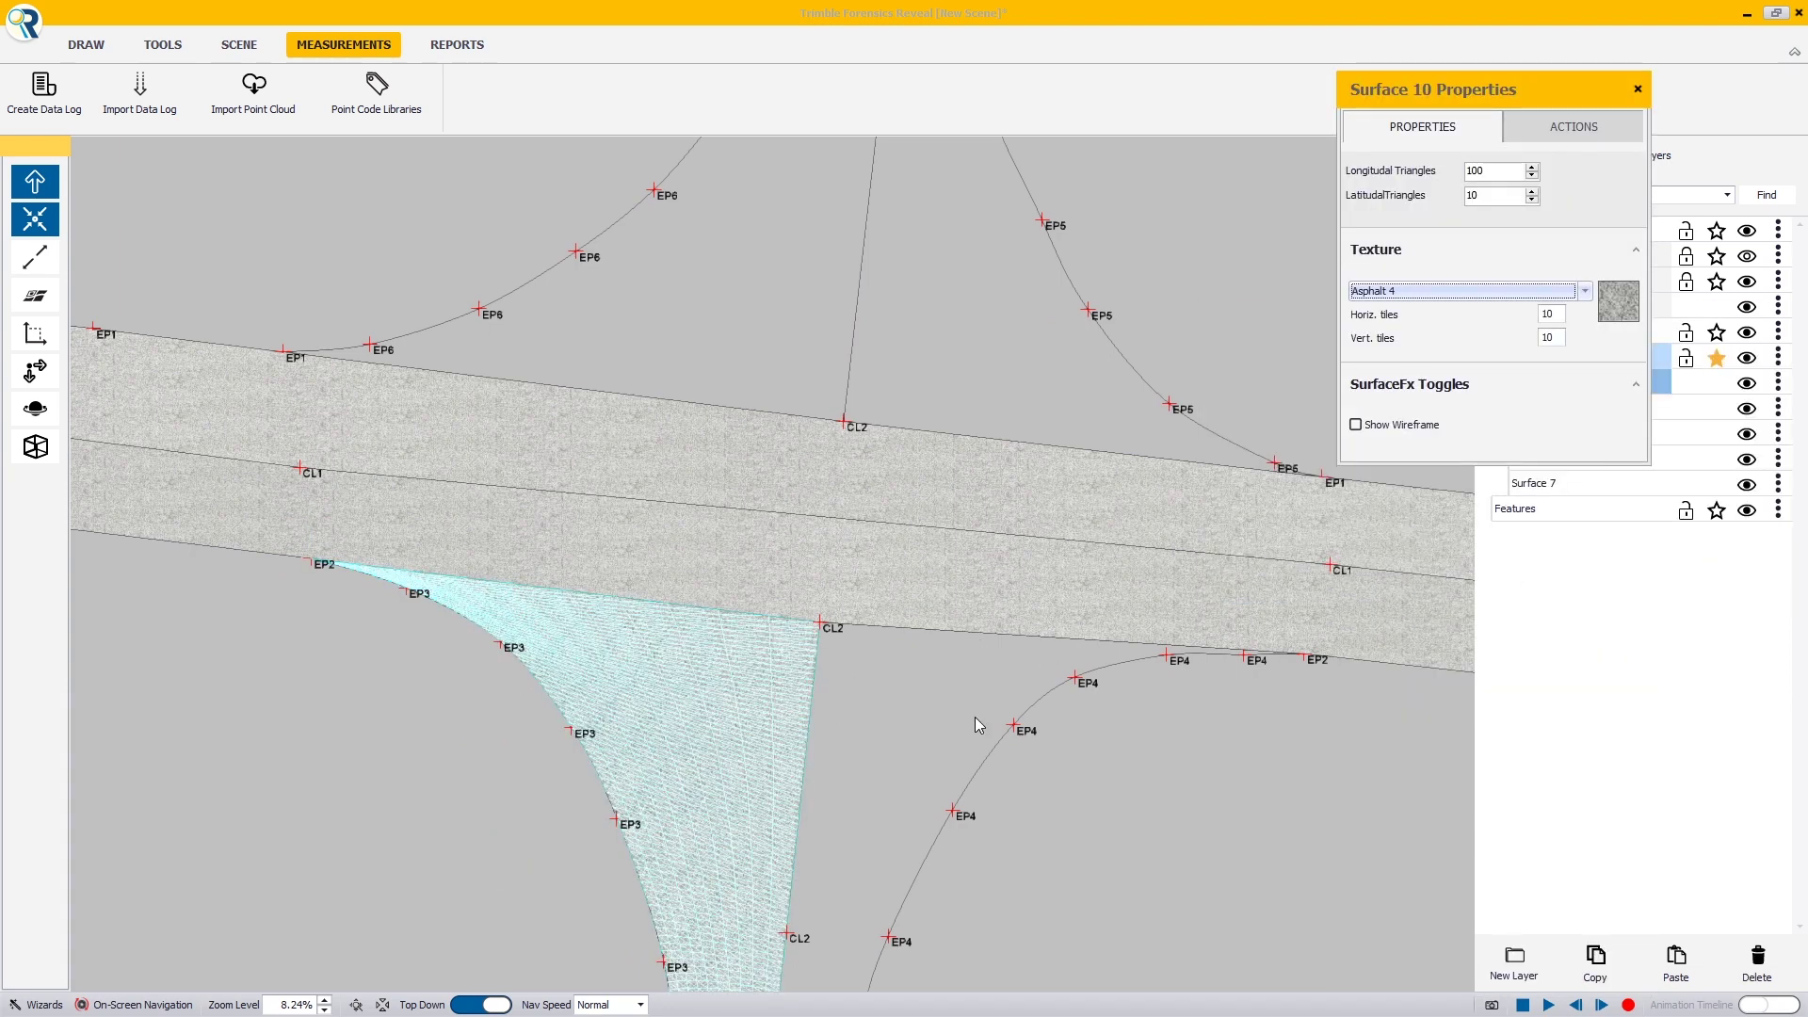
# Create a surface between the southern CL2 piece and the EP4 corner line.
pyautogui.click(810, 751)
pyautogui.keyDown('ctrl'); pyautogui.click(810, 751); pyautogui.keyUp('ctrl')
pyautogui.click(1574, 127)
pyautogui.click(1511, 226)
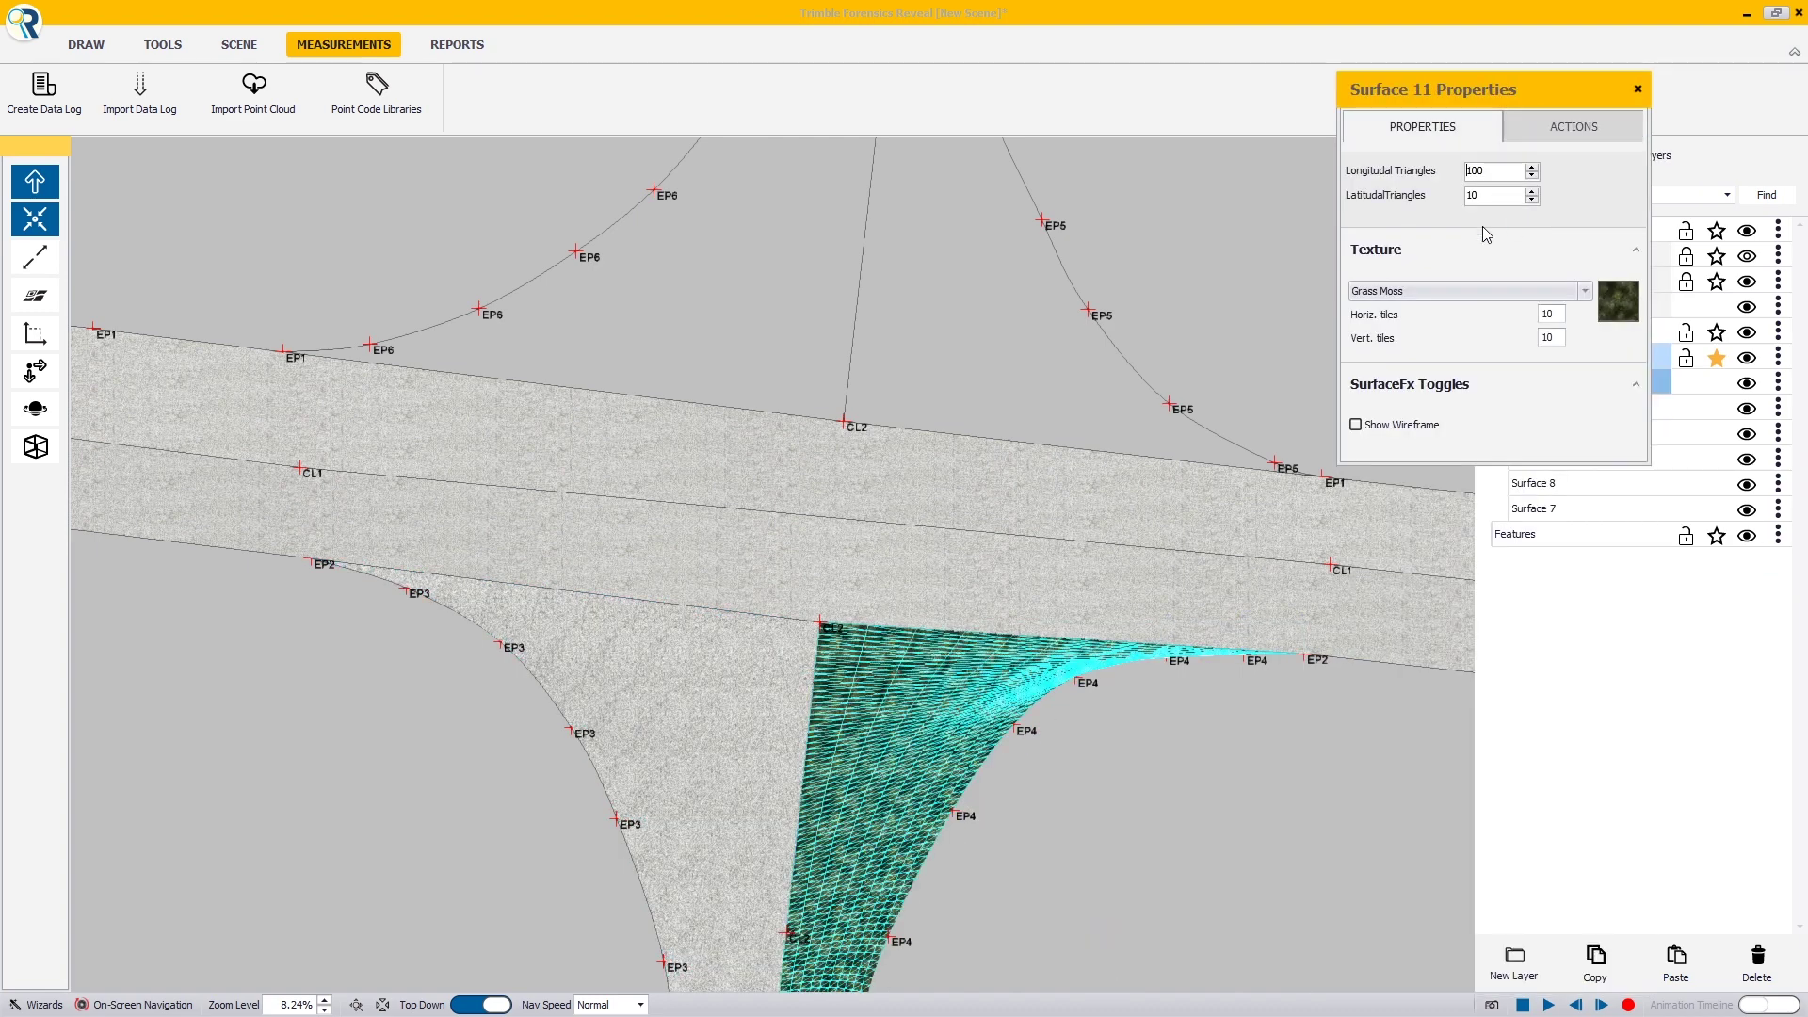
# Apply the Asphalt 4 texture to the surface between the southern CL2 piece and the EP4 corner line.
pyautogui.click(1507, 291)
pyautogui.scroll(-3, 1515, 537)
pyautogui.click(1515, 542)
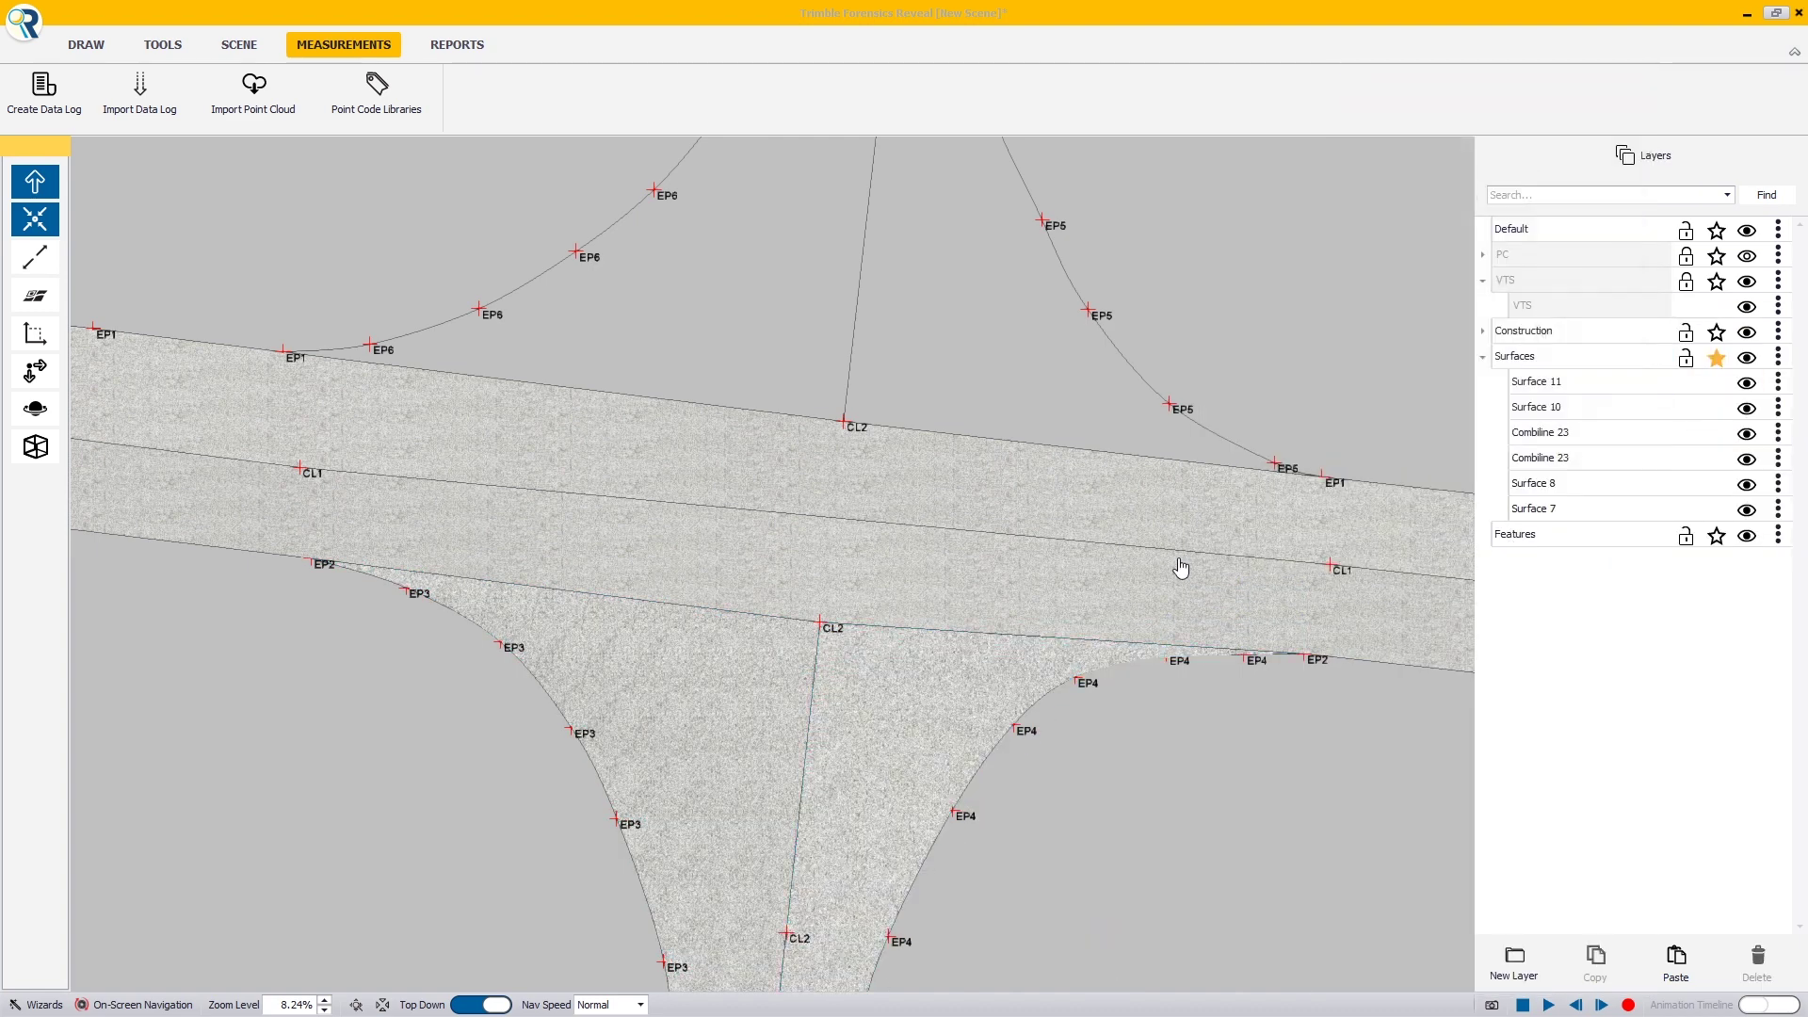
# Create a surface between the EP5 corner line and the northern CL2 piece with the Asphalt 4 texture.
pyautogui.moveTo(1181, 568); pyautogui.dragTo(1087, 665, button='middle')
pyautogui.moveTo(840, 424); pyautogui.dragTo(848, 543, button='middle')
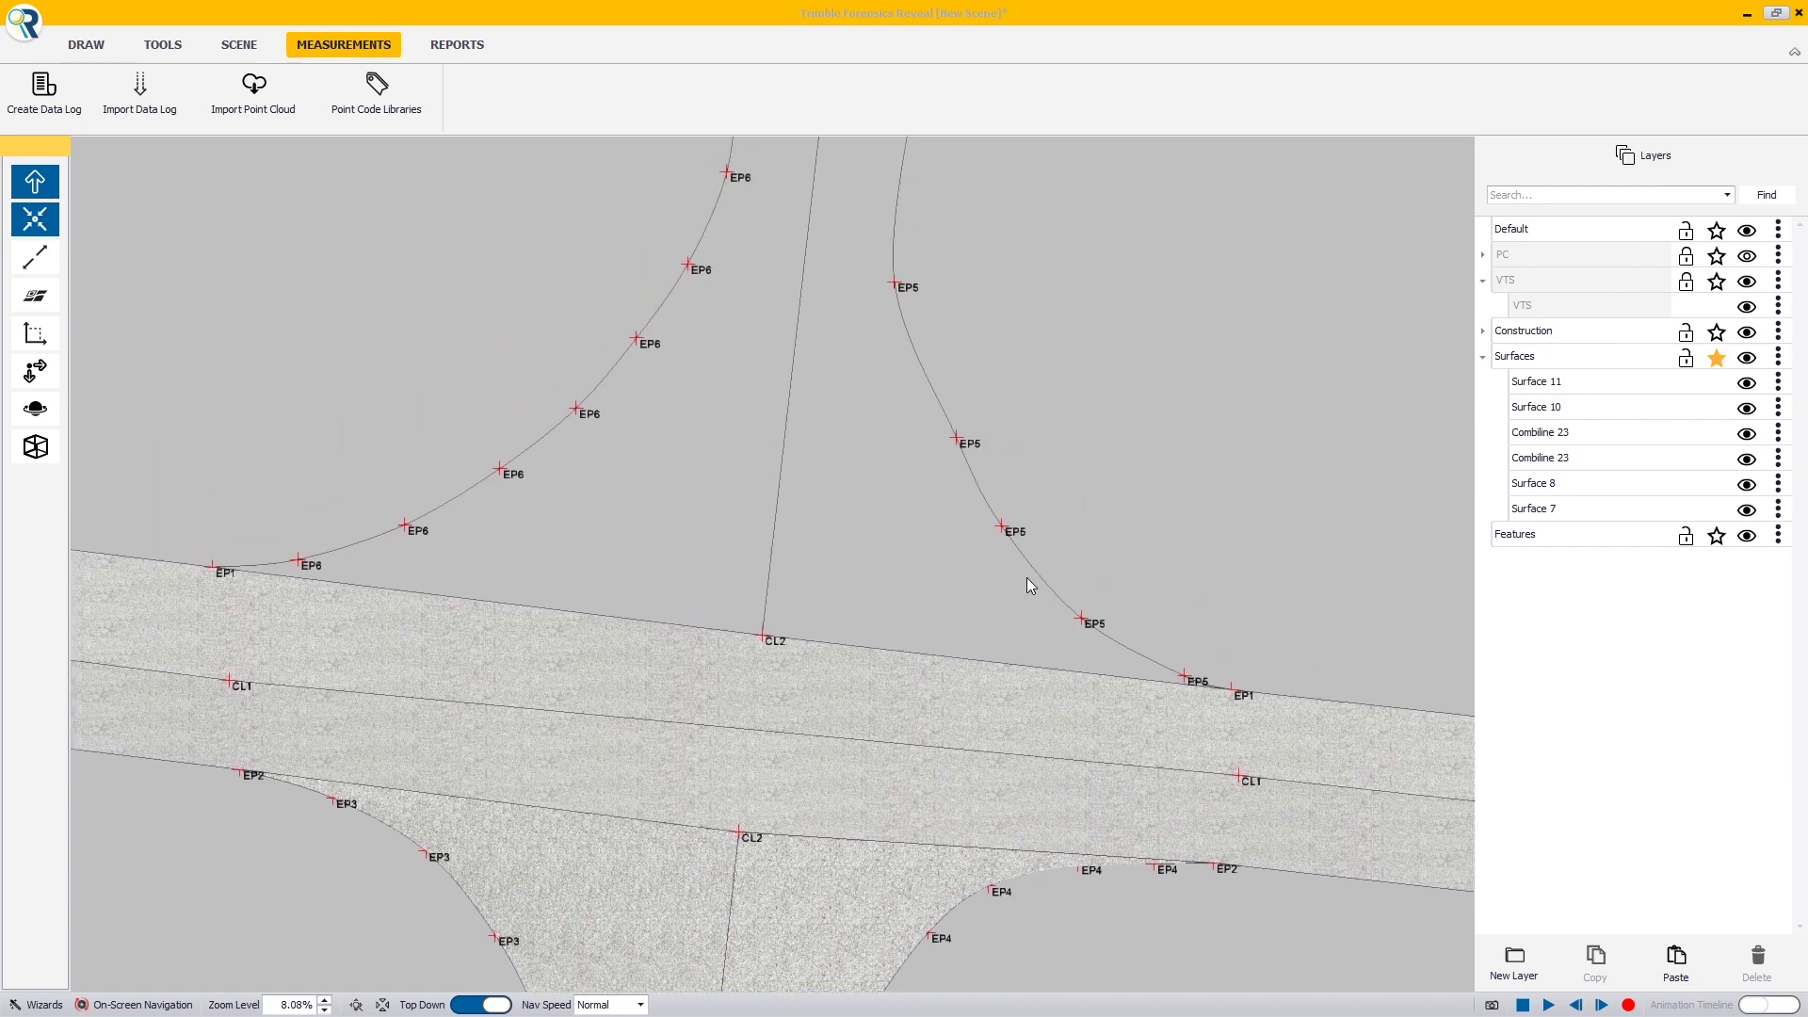
pyautogui.click(1051, 596)
pyautogui.click(1588, 126)
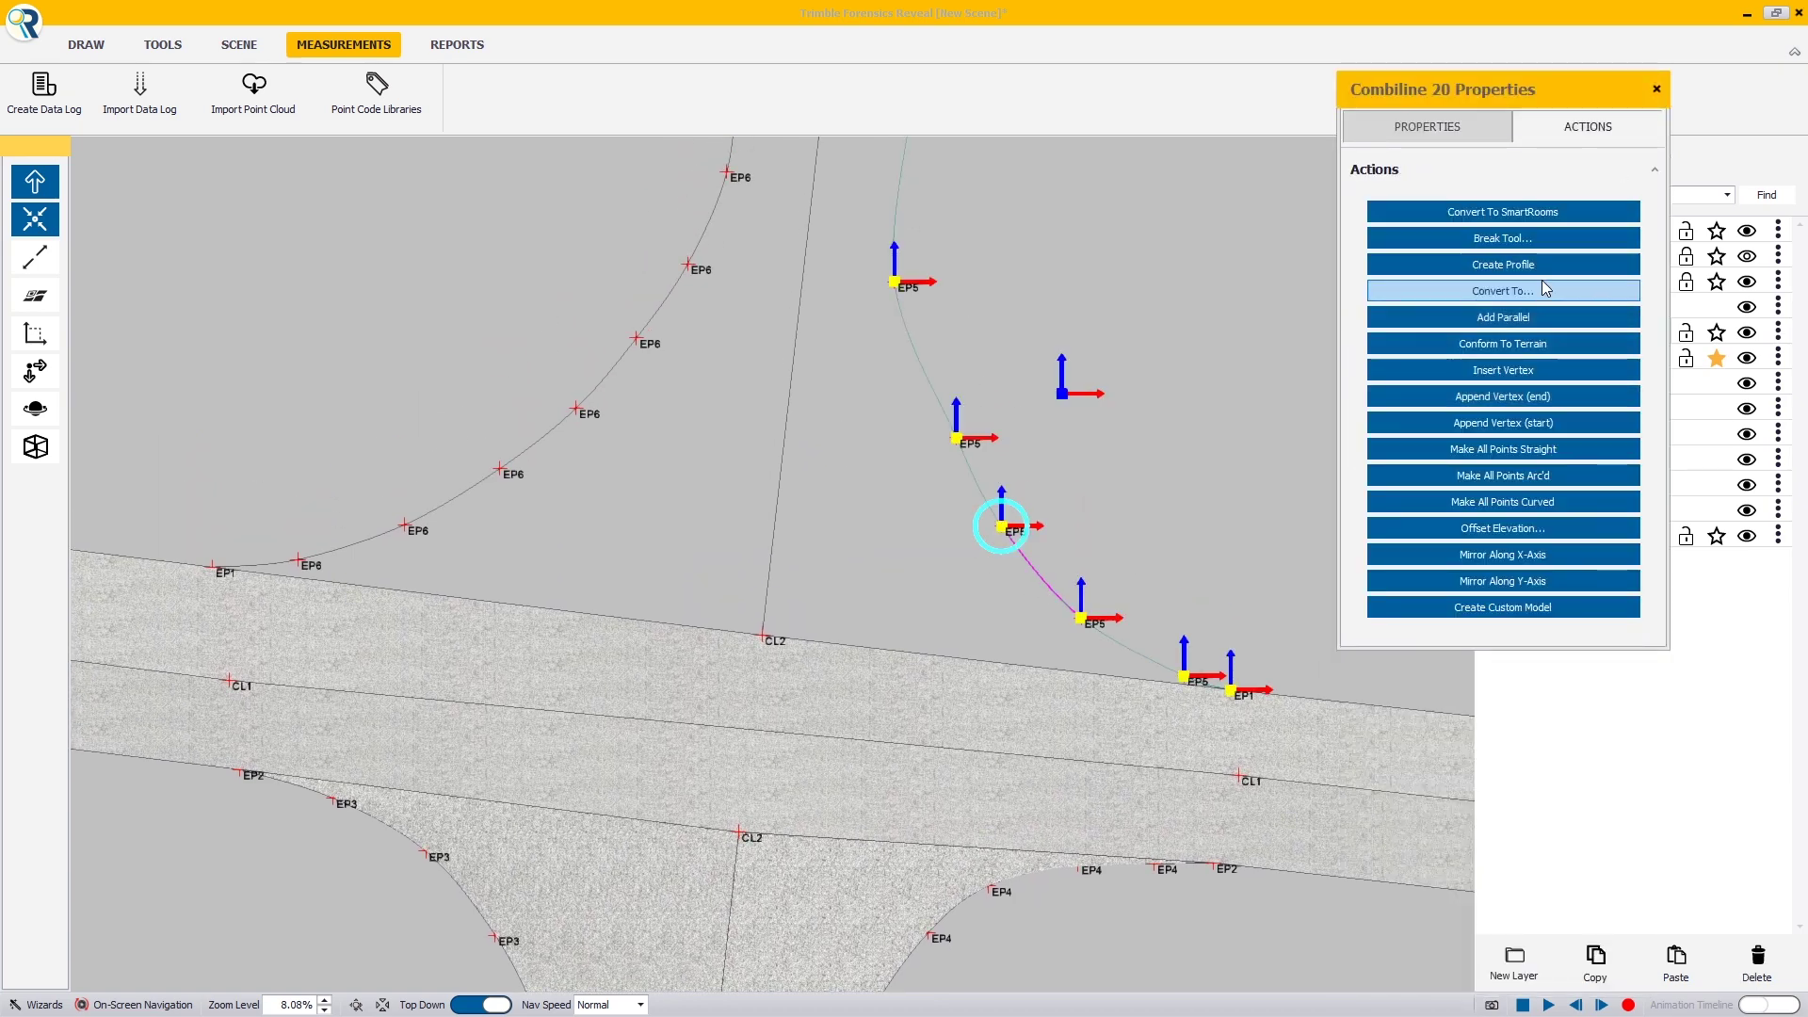
pyautogui.click(1526, 344)
pyautogui.keyDown('ctrl'); pyautogui.click(784, 450); pyautogui.keyUp('ctrl')
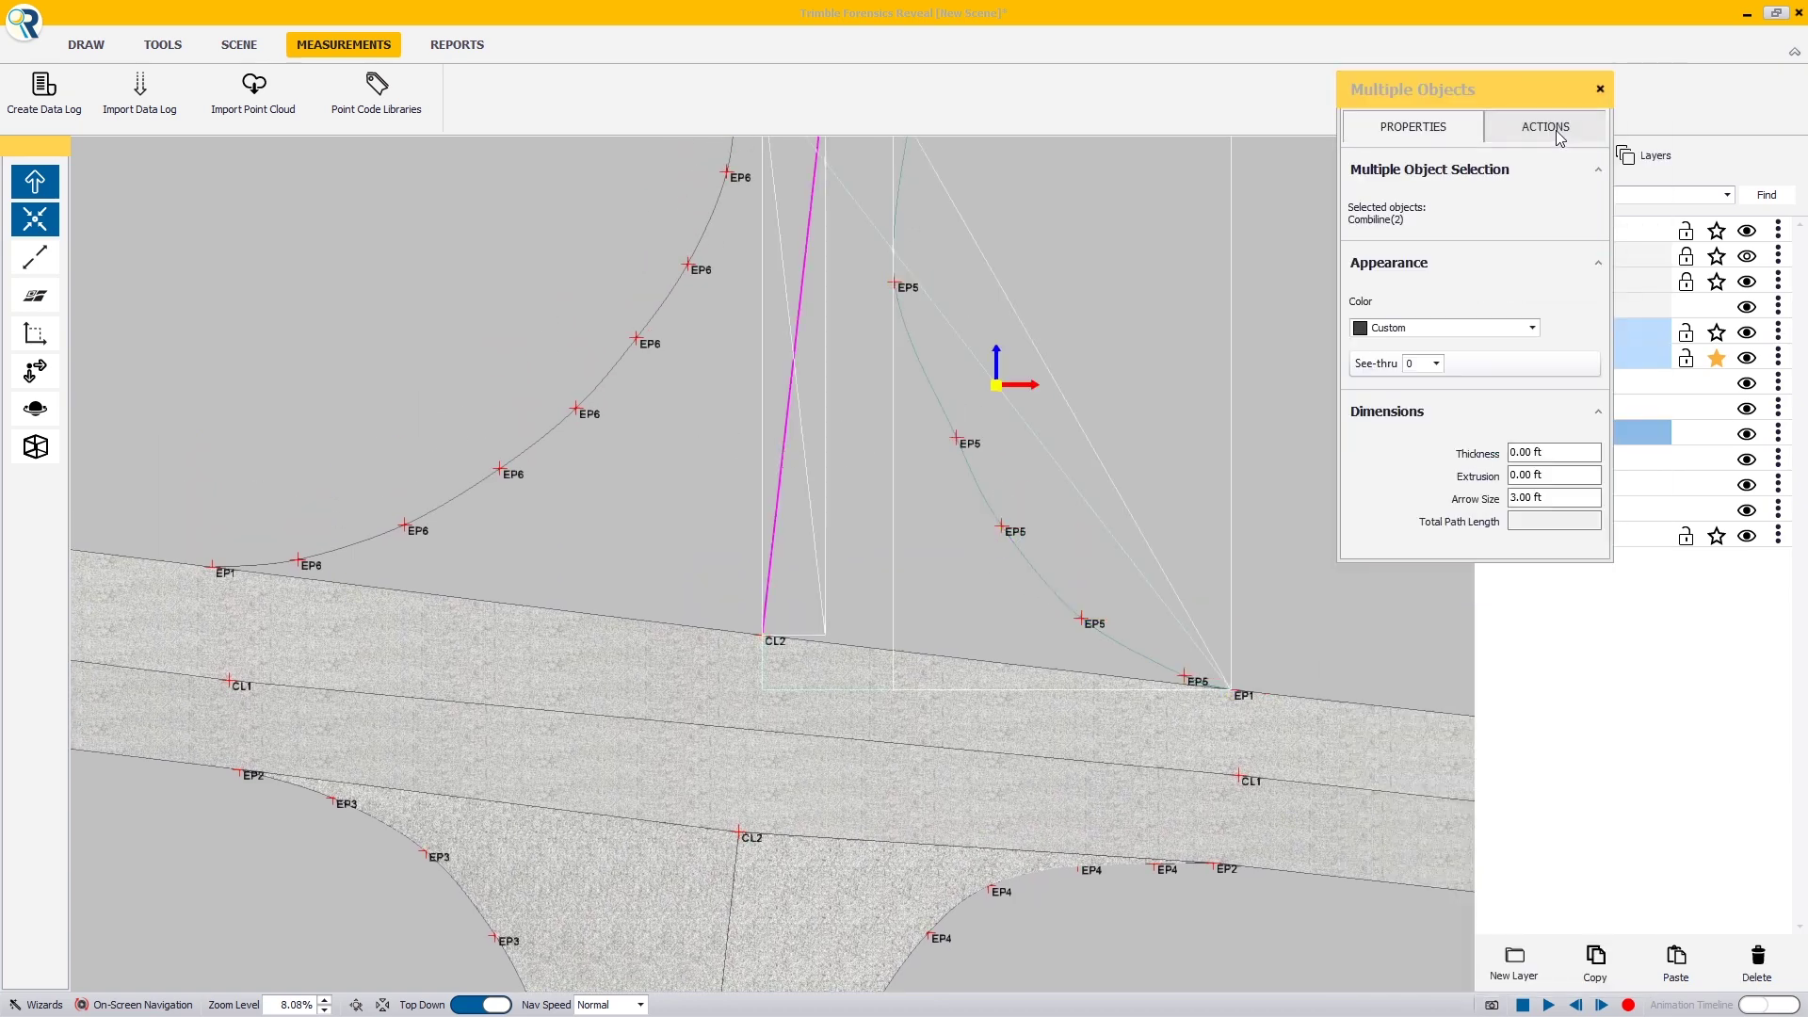
pyautogui.click(1556, 130)
pyautogui.click(1526, 246)
pyautogui.click(1585, 291)
pyautogui.scroll(-1, 1731, 368)
pyautogui.click(1505, 556)
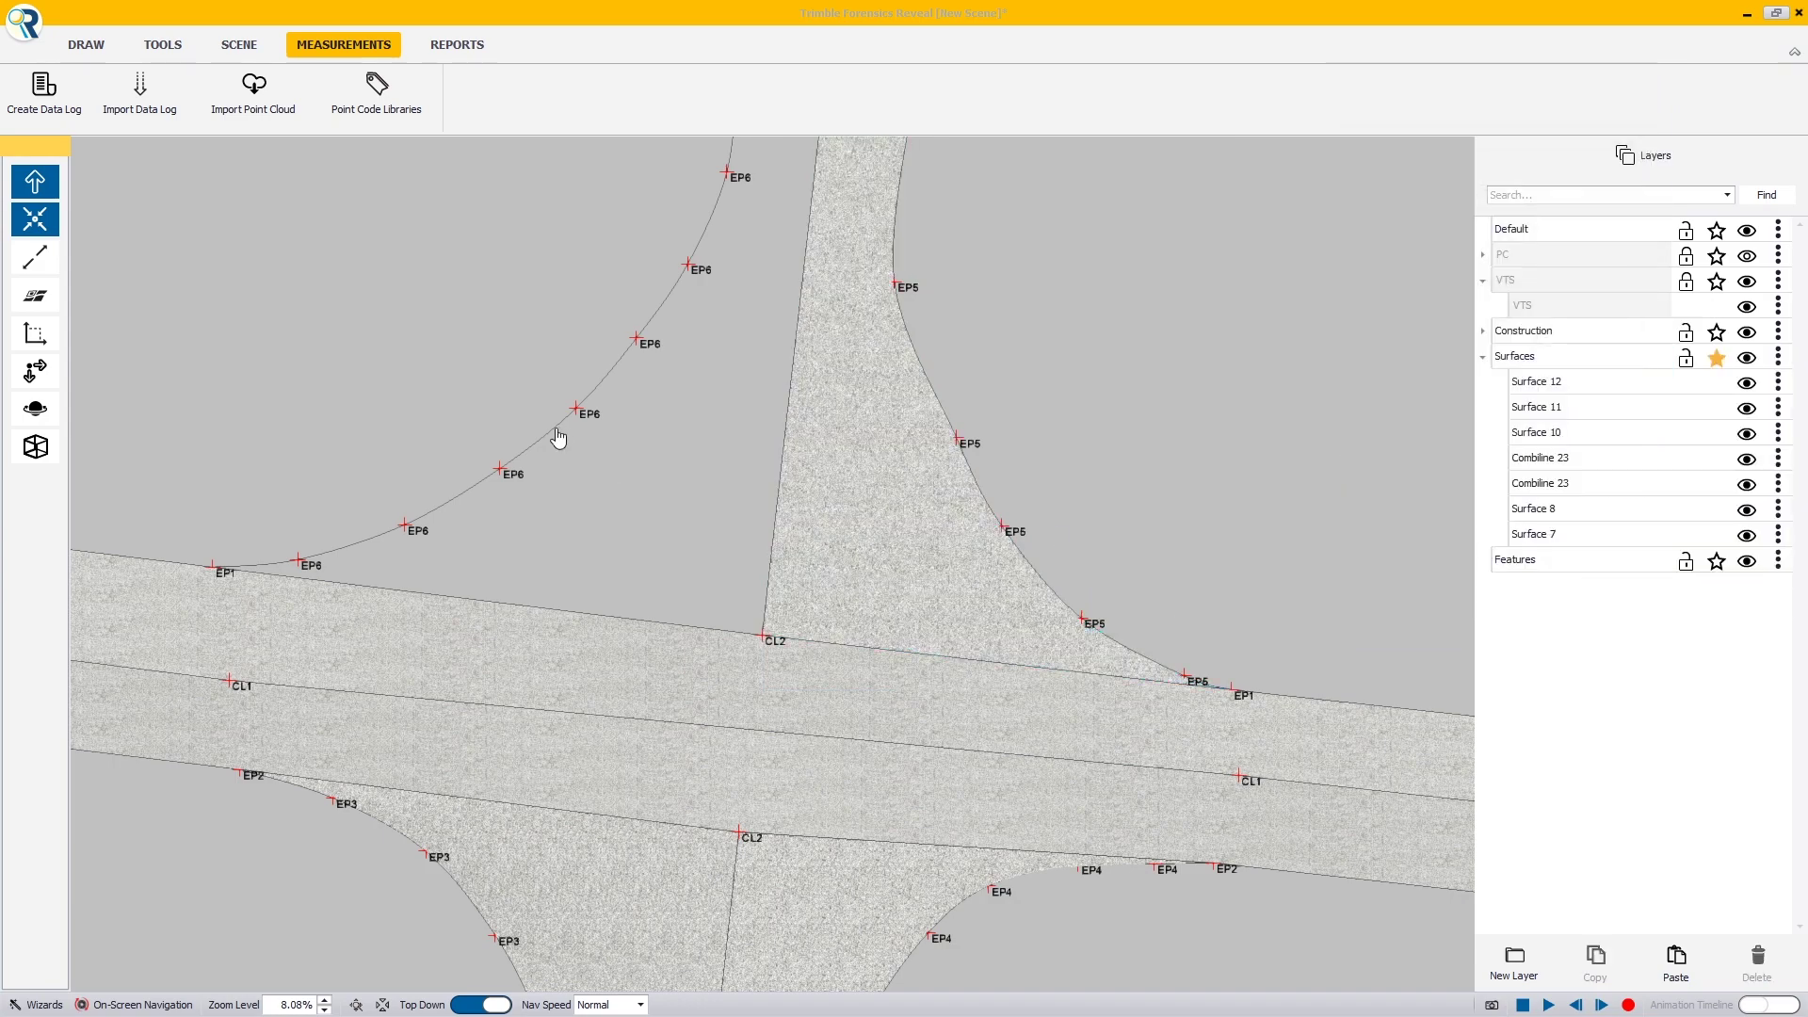
# Create a surface between the northern CL2 piece and the EP6 corner line with the Asphalt 4 texture.
pyautogui.click(777, 513)
pyautogui.click(1588, 126)
pyautogui.click(1524, 213)
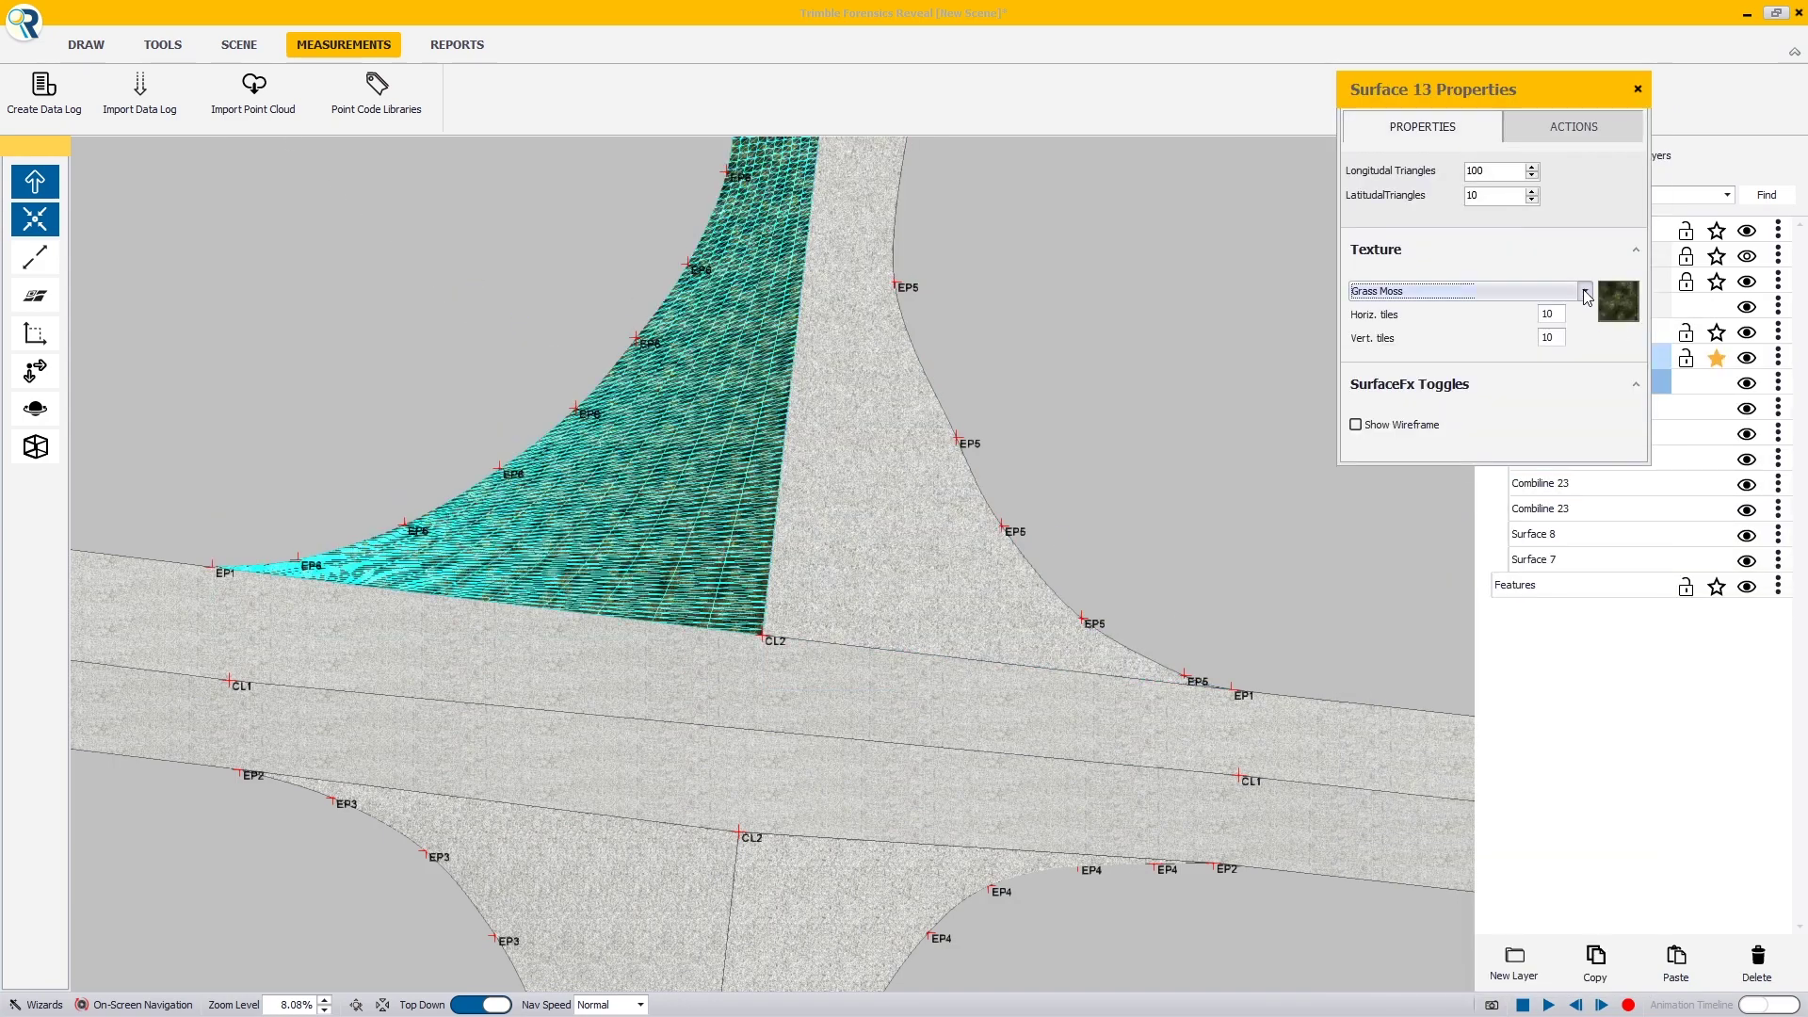
pyautogui.click(1584, 291)
pyautogui.scroll(-1, 1602, 368)
pyautogui.click(1505, 554)
pyautogui.click(544, 416)
# Adjust the texture tiling of the main-road surfaces beside CL1, setting 20 horizontal tiles on the CL1–EP2 surface.
pyautogui.scroll(-3, 745, 430)
pyautogui.scroll(3, 822, 572)
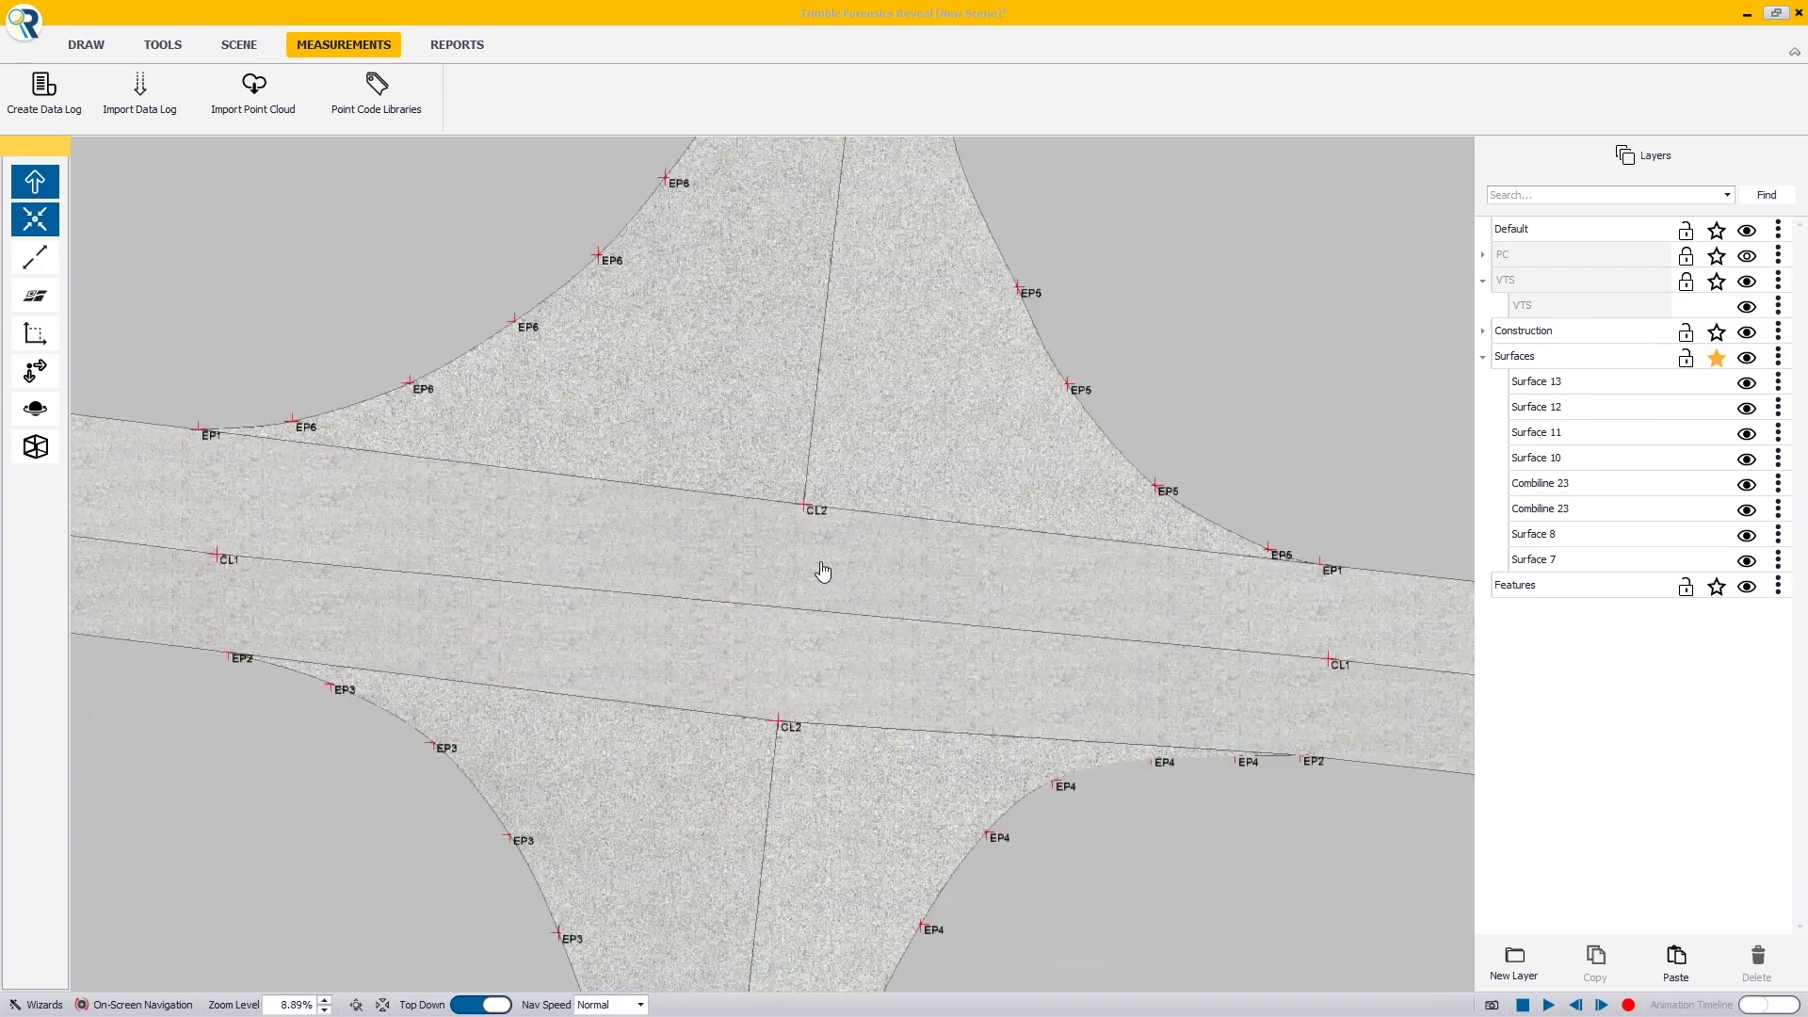
pyautogui.scroll(2, 824, 570)
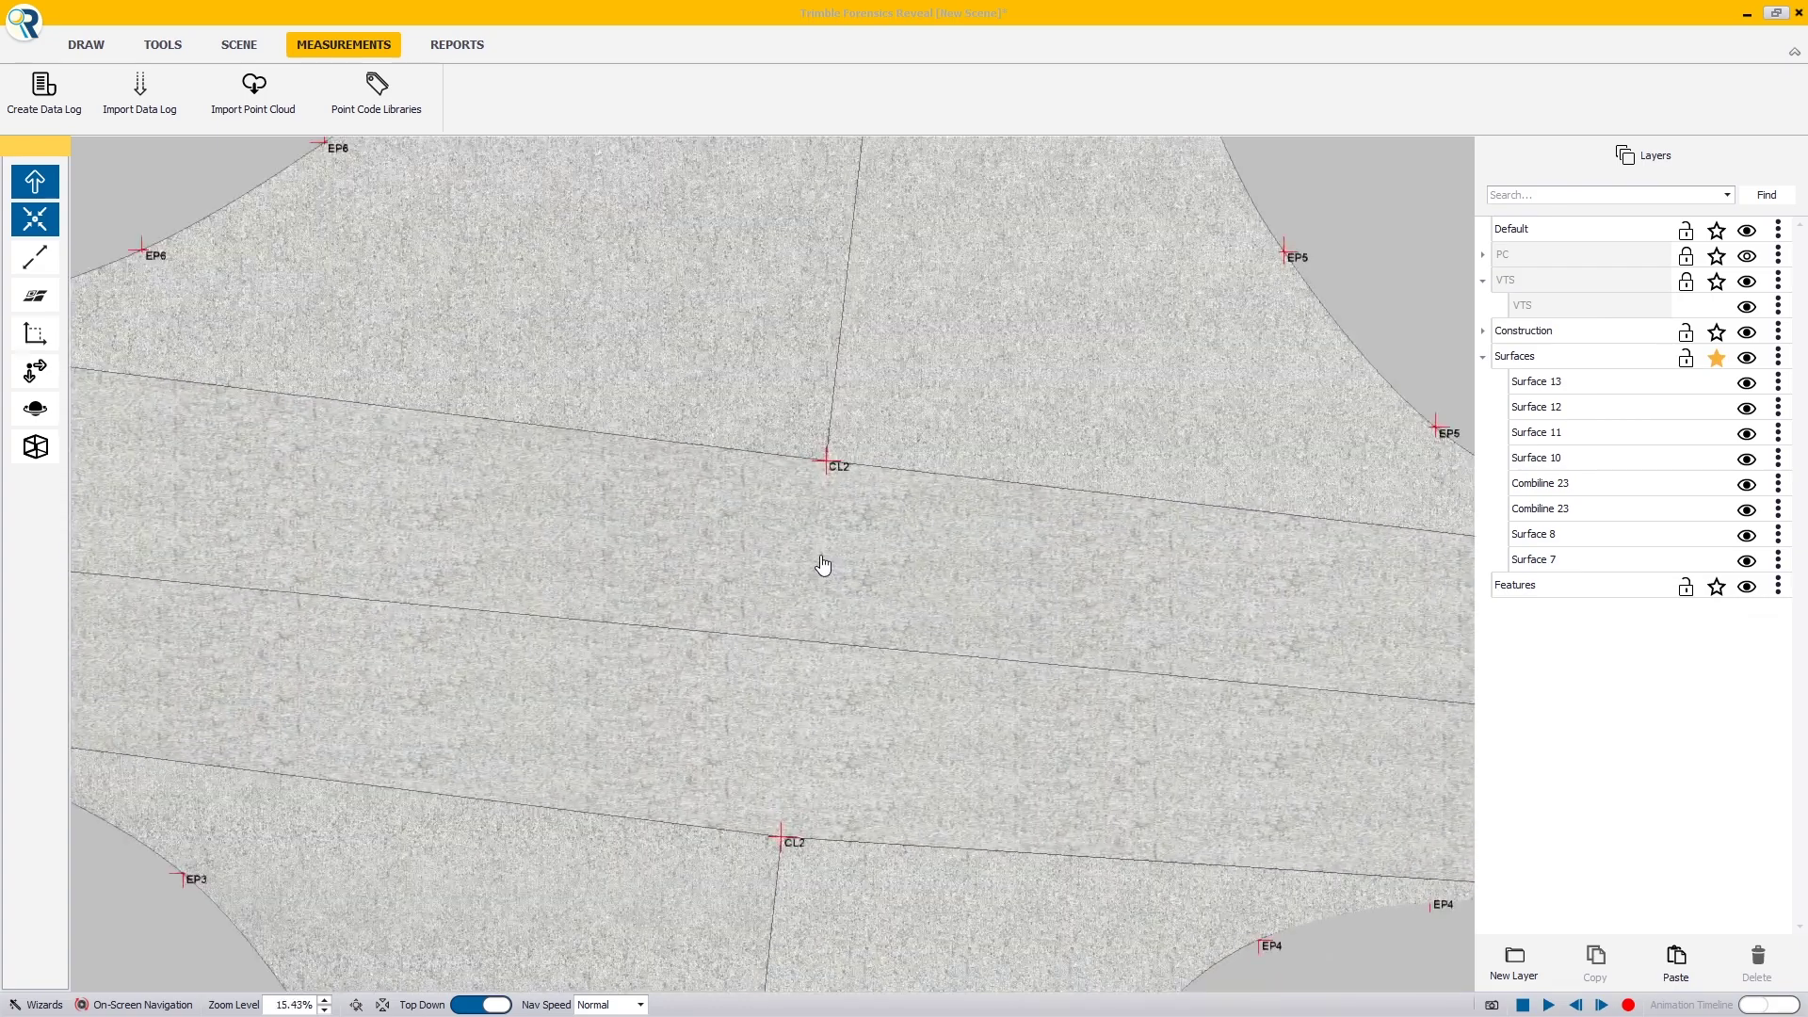
pyautogui.click(823, 565)
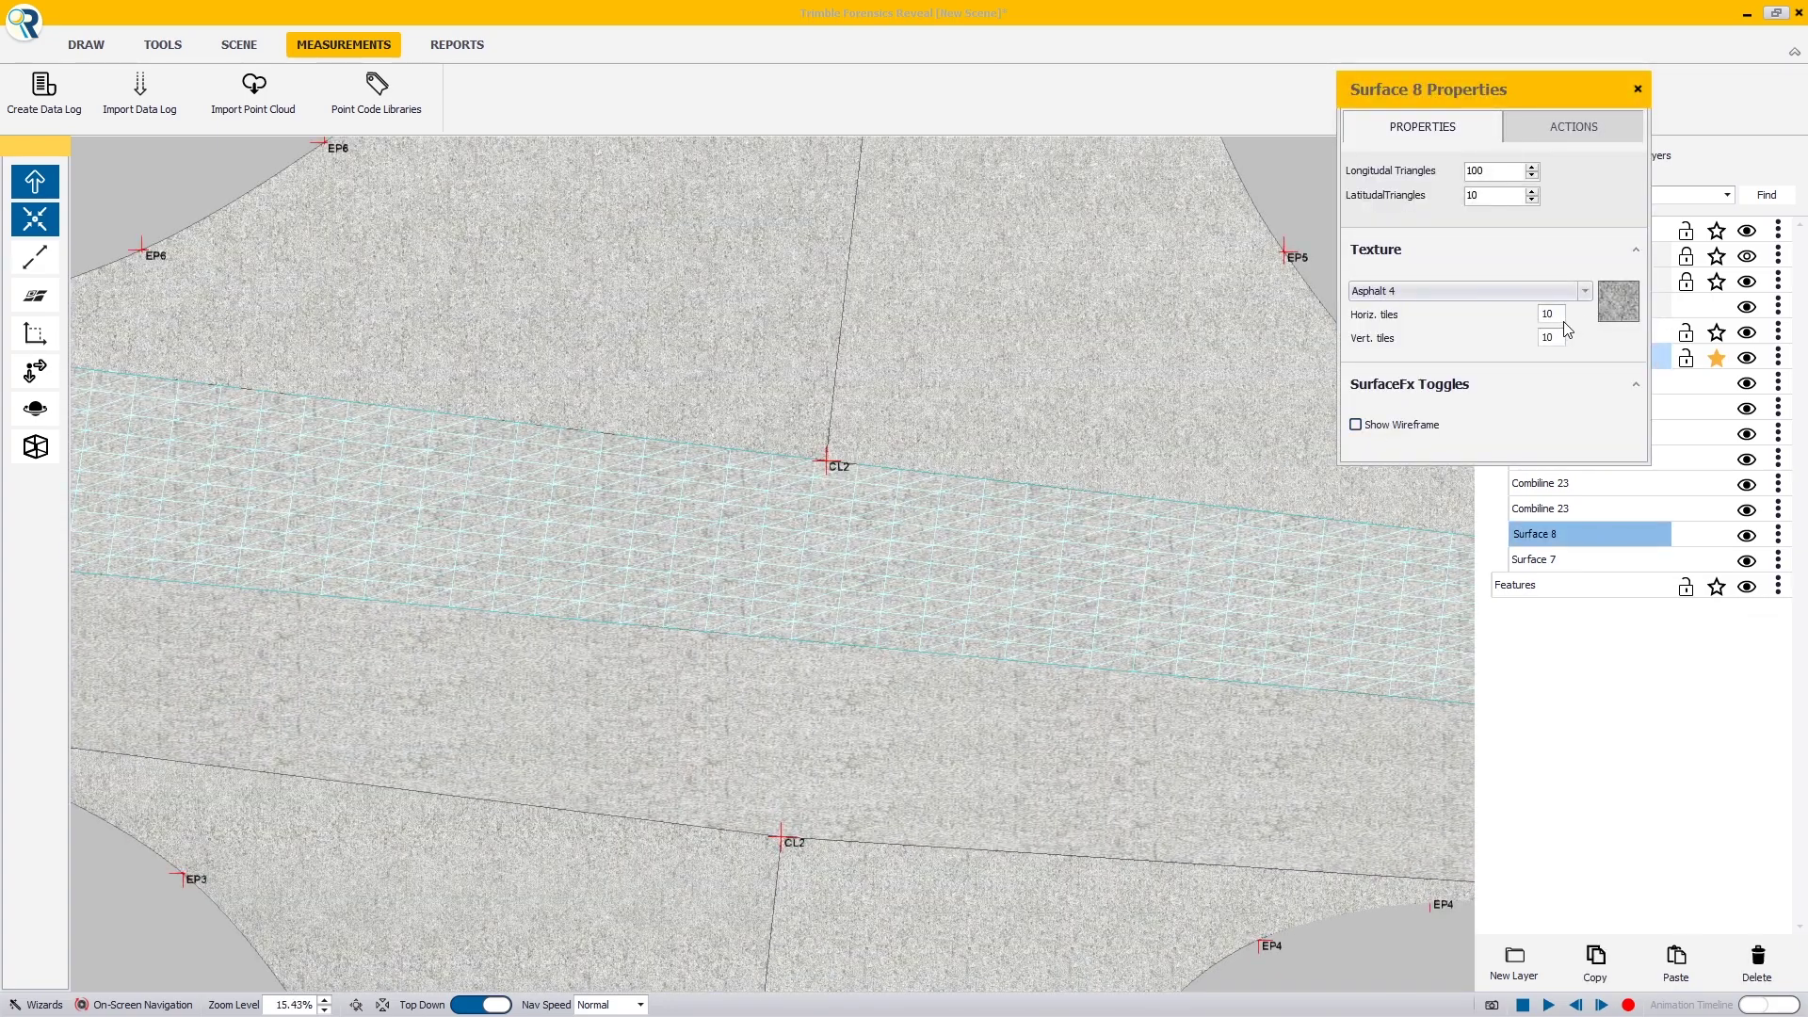
pyautogui.click(207, 190)
pyautogui.click(815, 734)
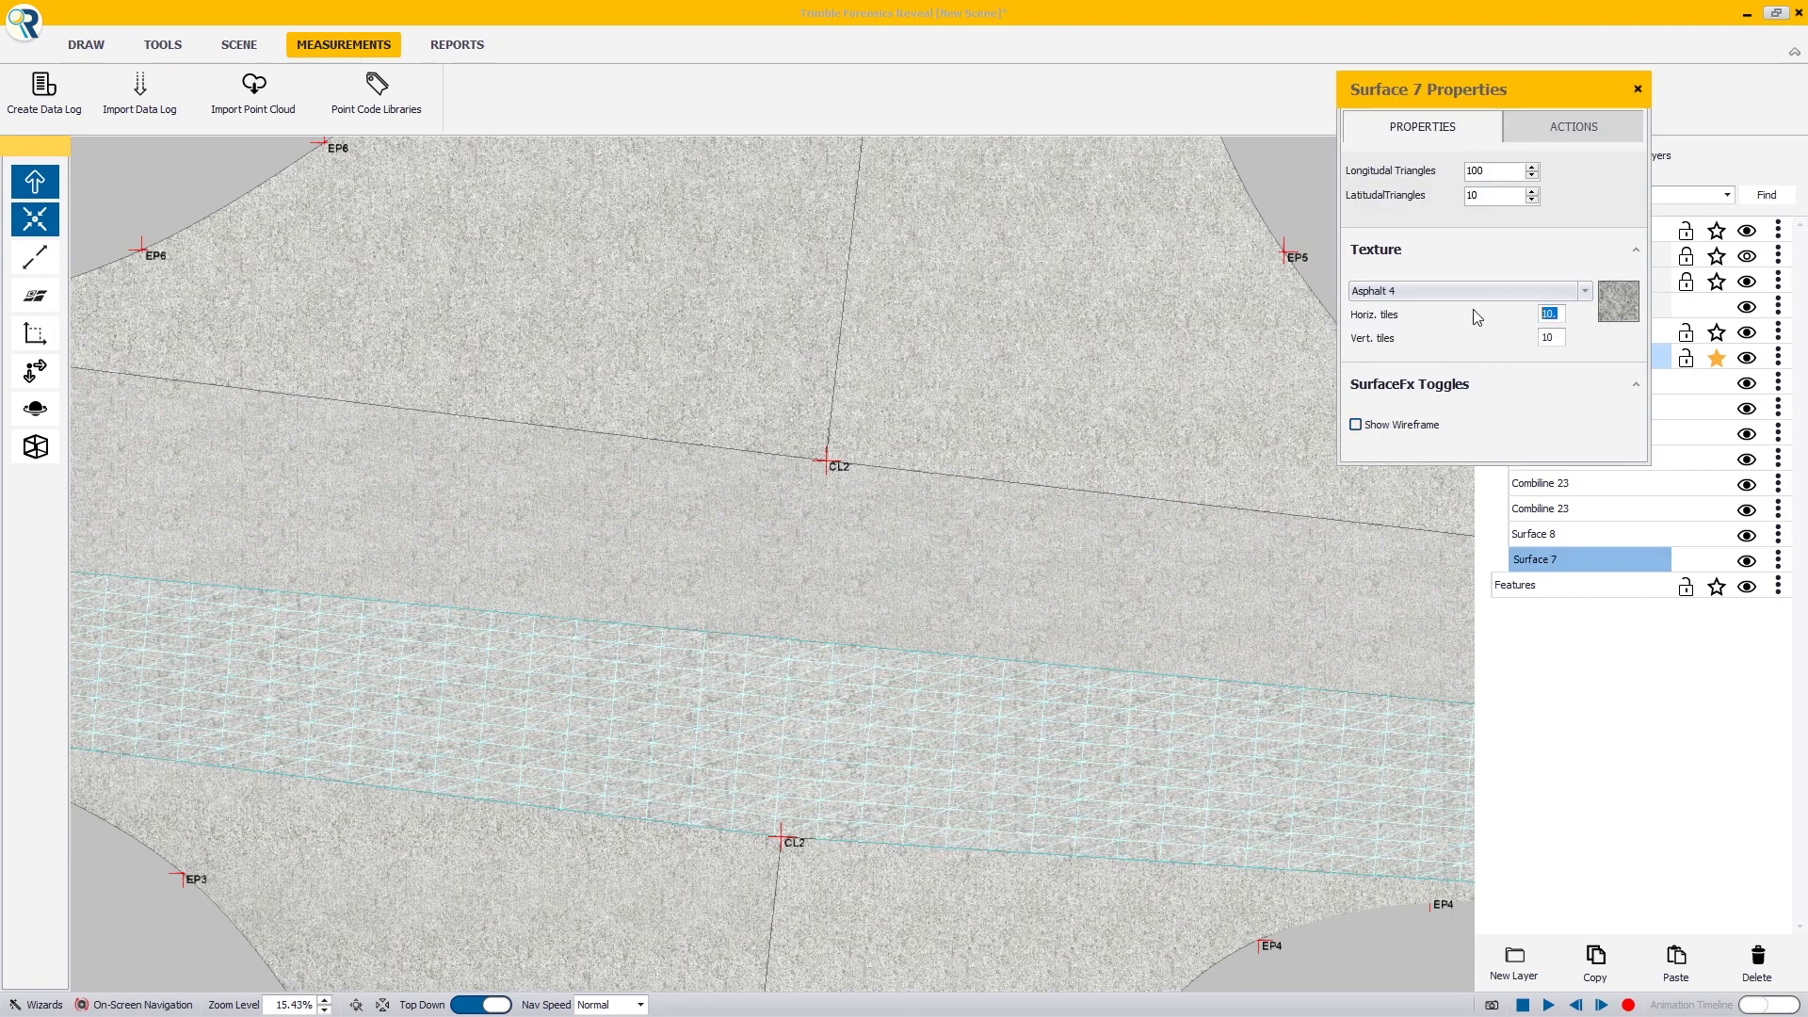
pyautogui.write('20')
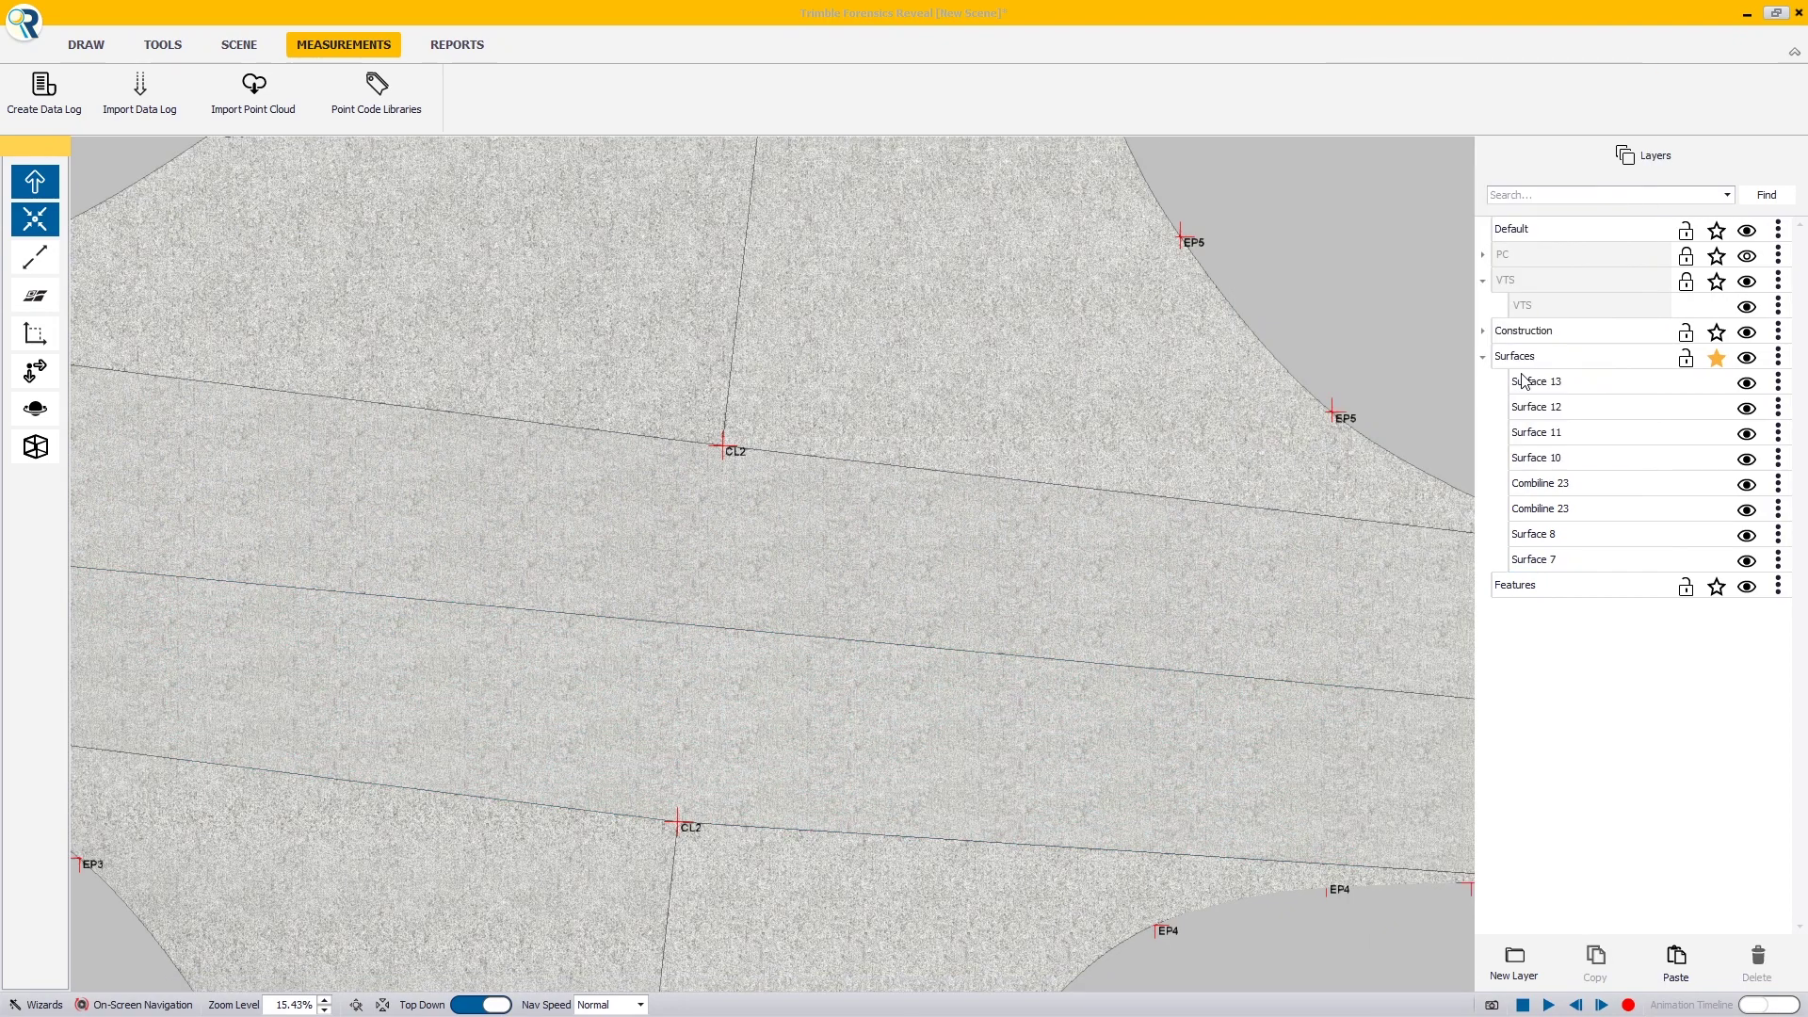
# Move both Combiline 23 centerline pieces from the Surfaces layer to the Construction layer and expand that layer.
pyautogui.click(1559, 506)
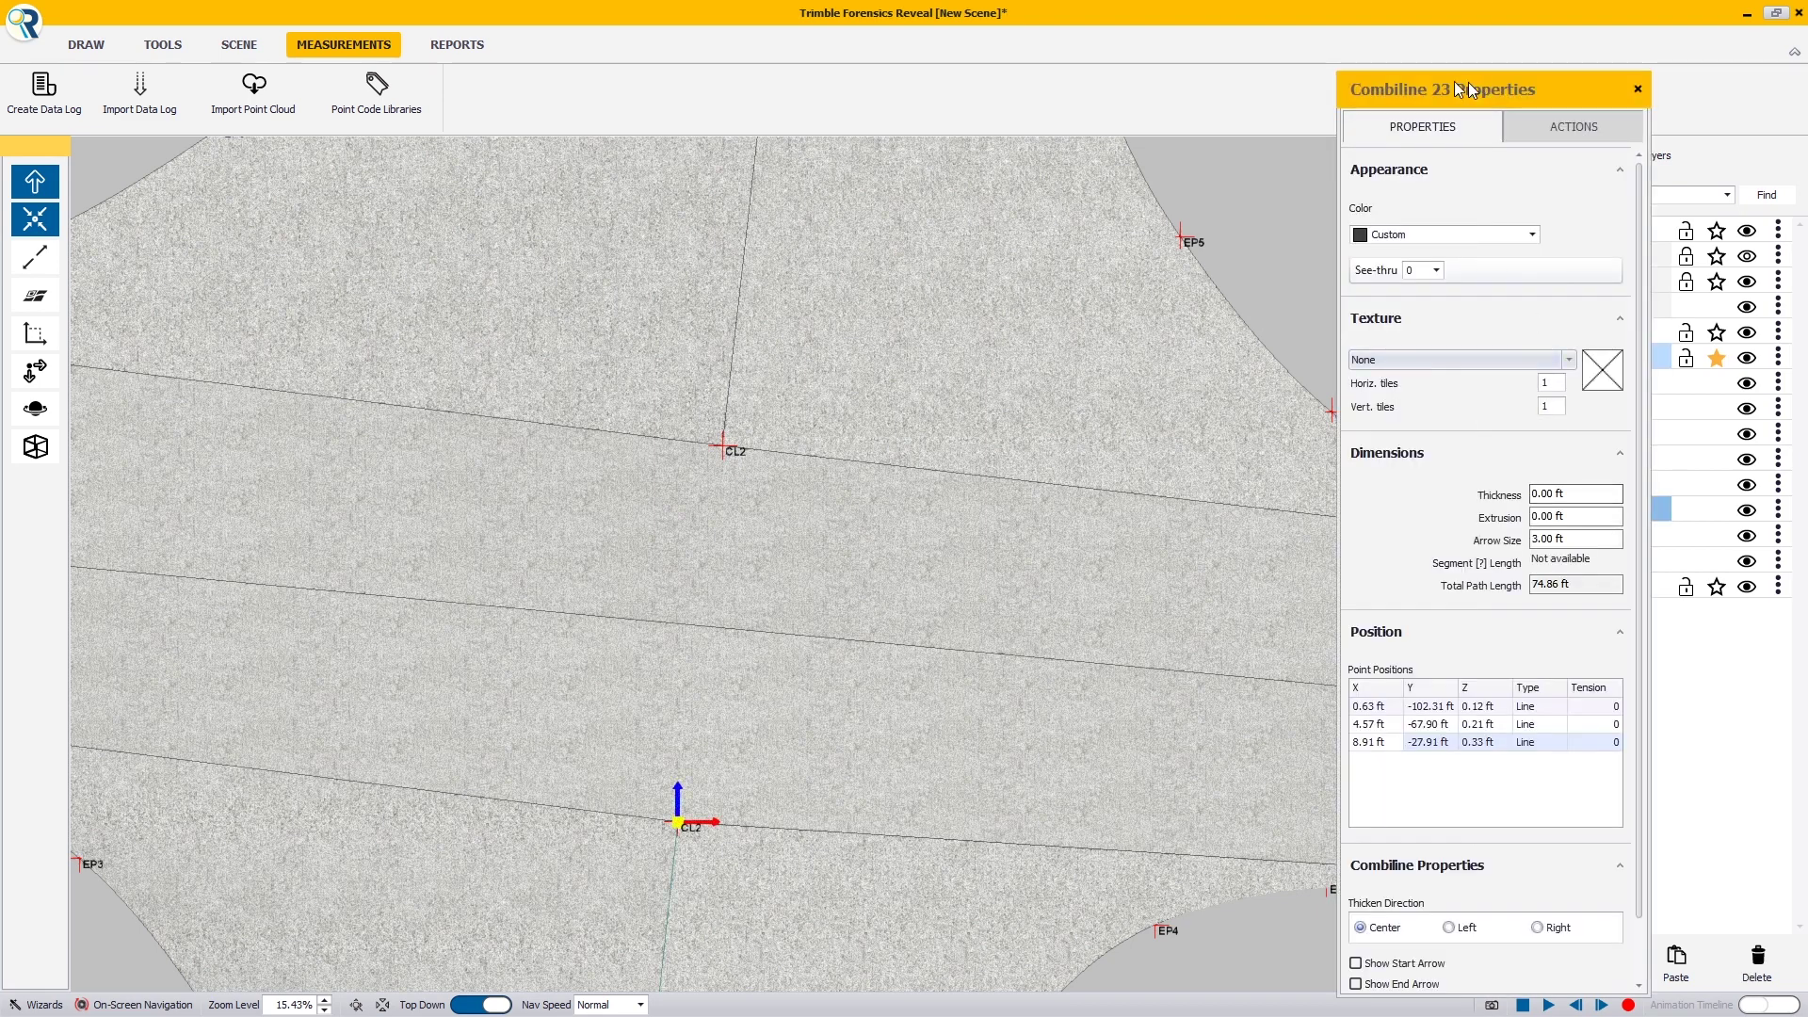
pyautogui.keyDown('ctrl'); pyautogui.click(1569, 484); pyautogui.keyUp('ctrl')
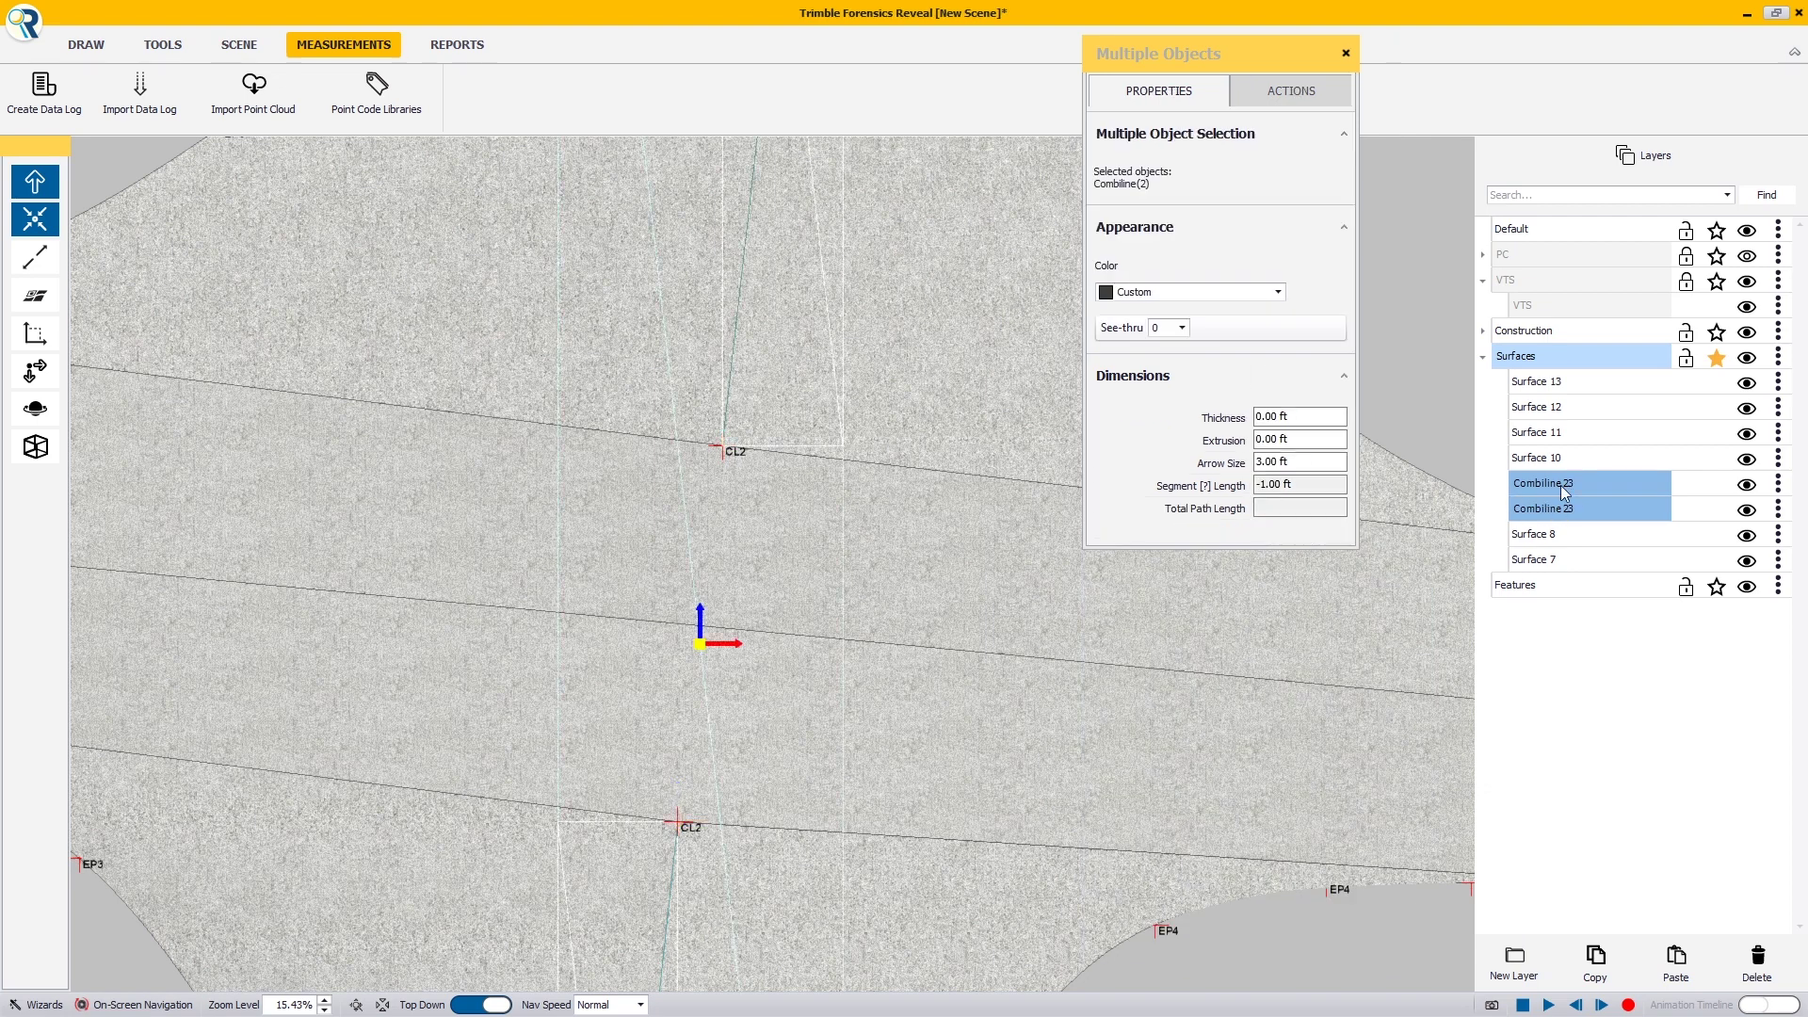
pyautogui.rightClick(1562, 484)
pyautogui.moveTo(1604, 499)
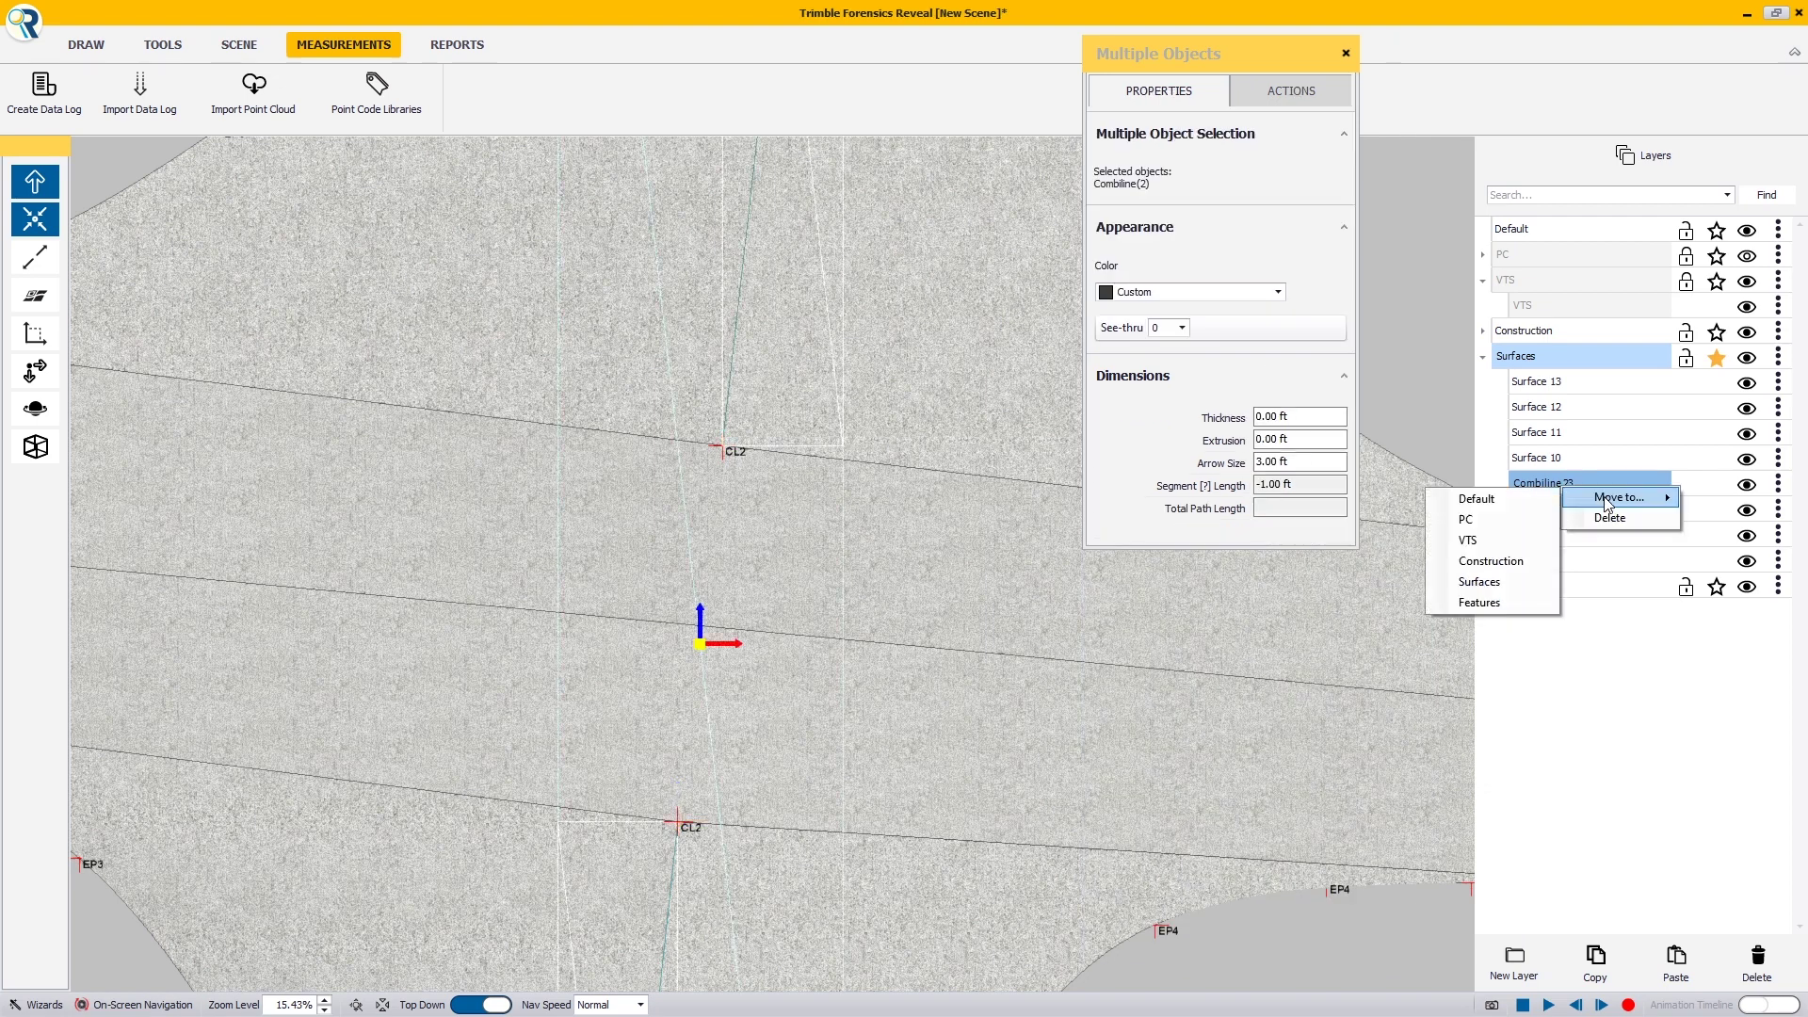
pyautogui.click(1505, 562)
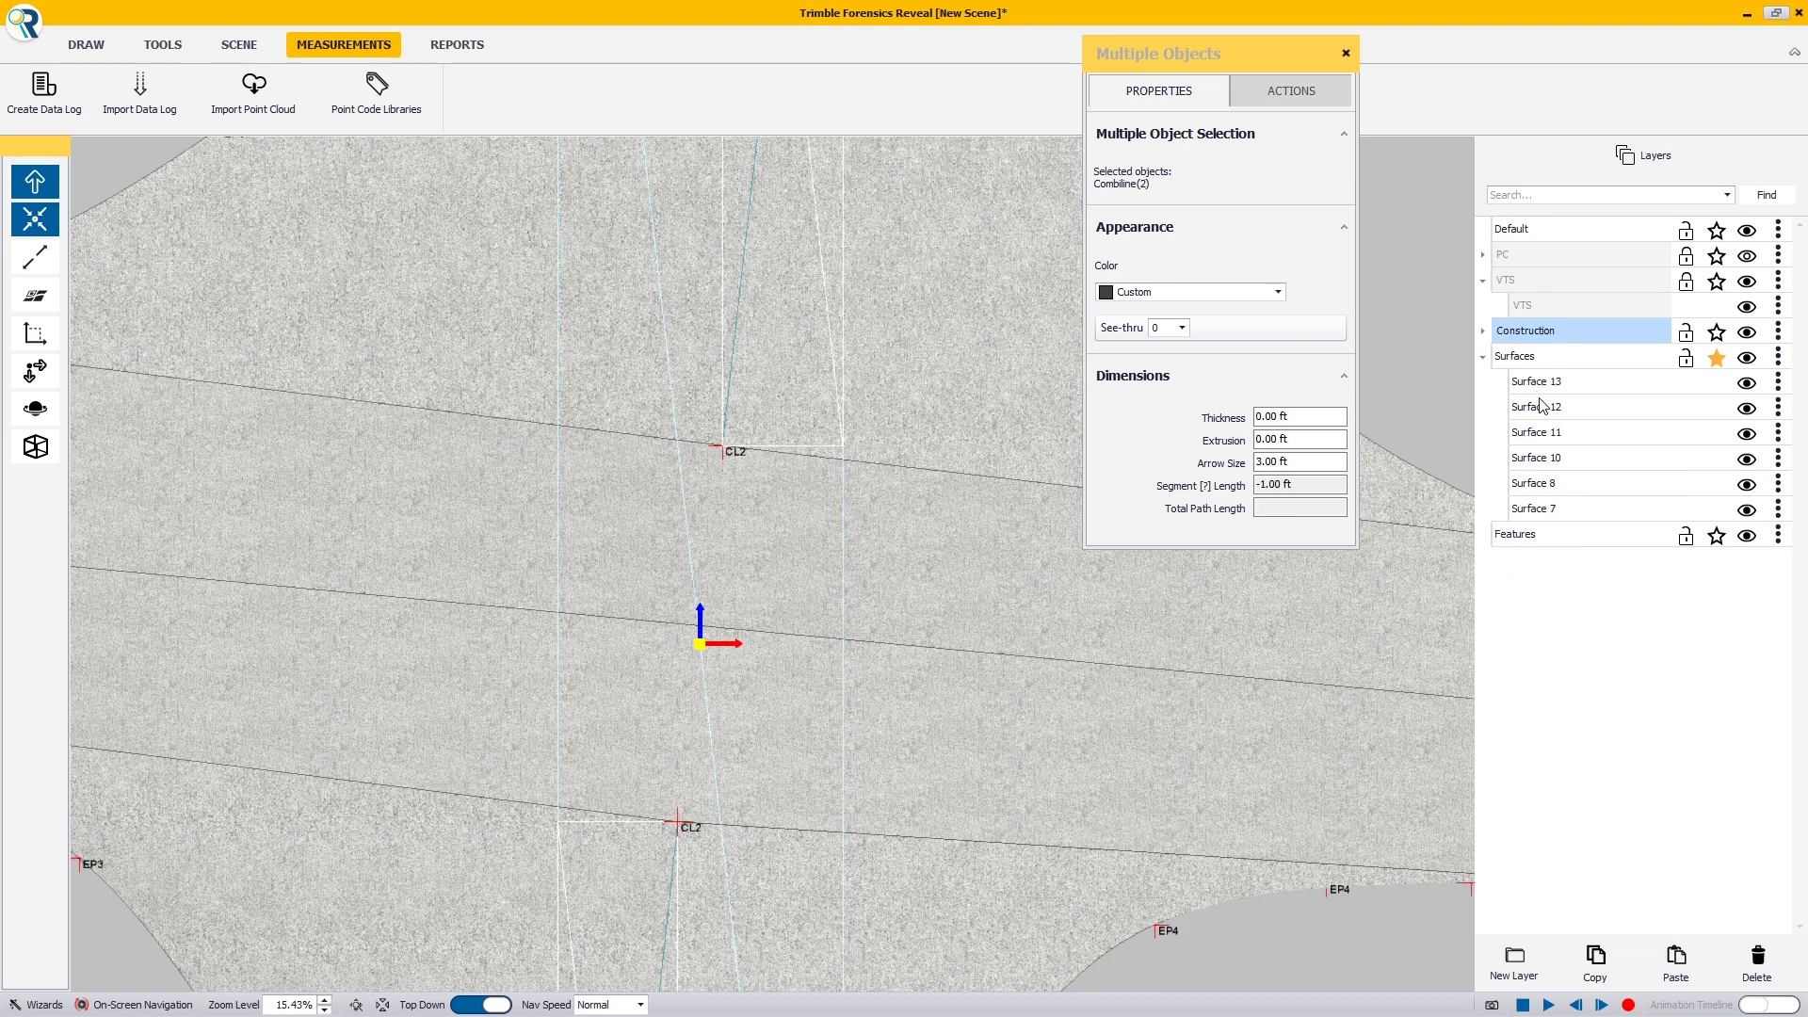
pyautogui.click(1484, 332)
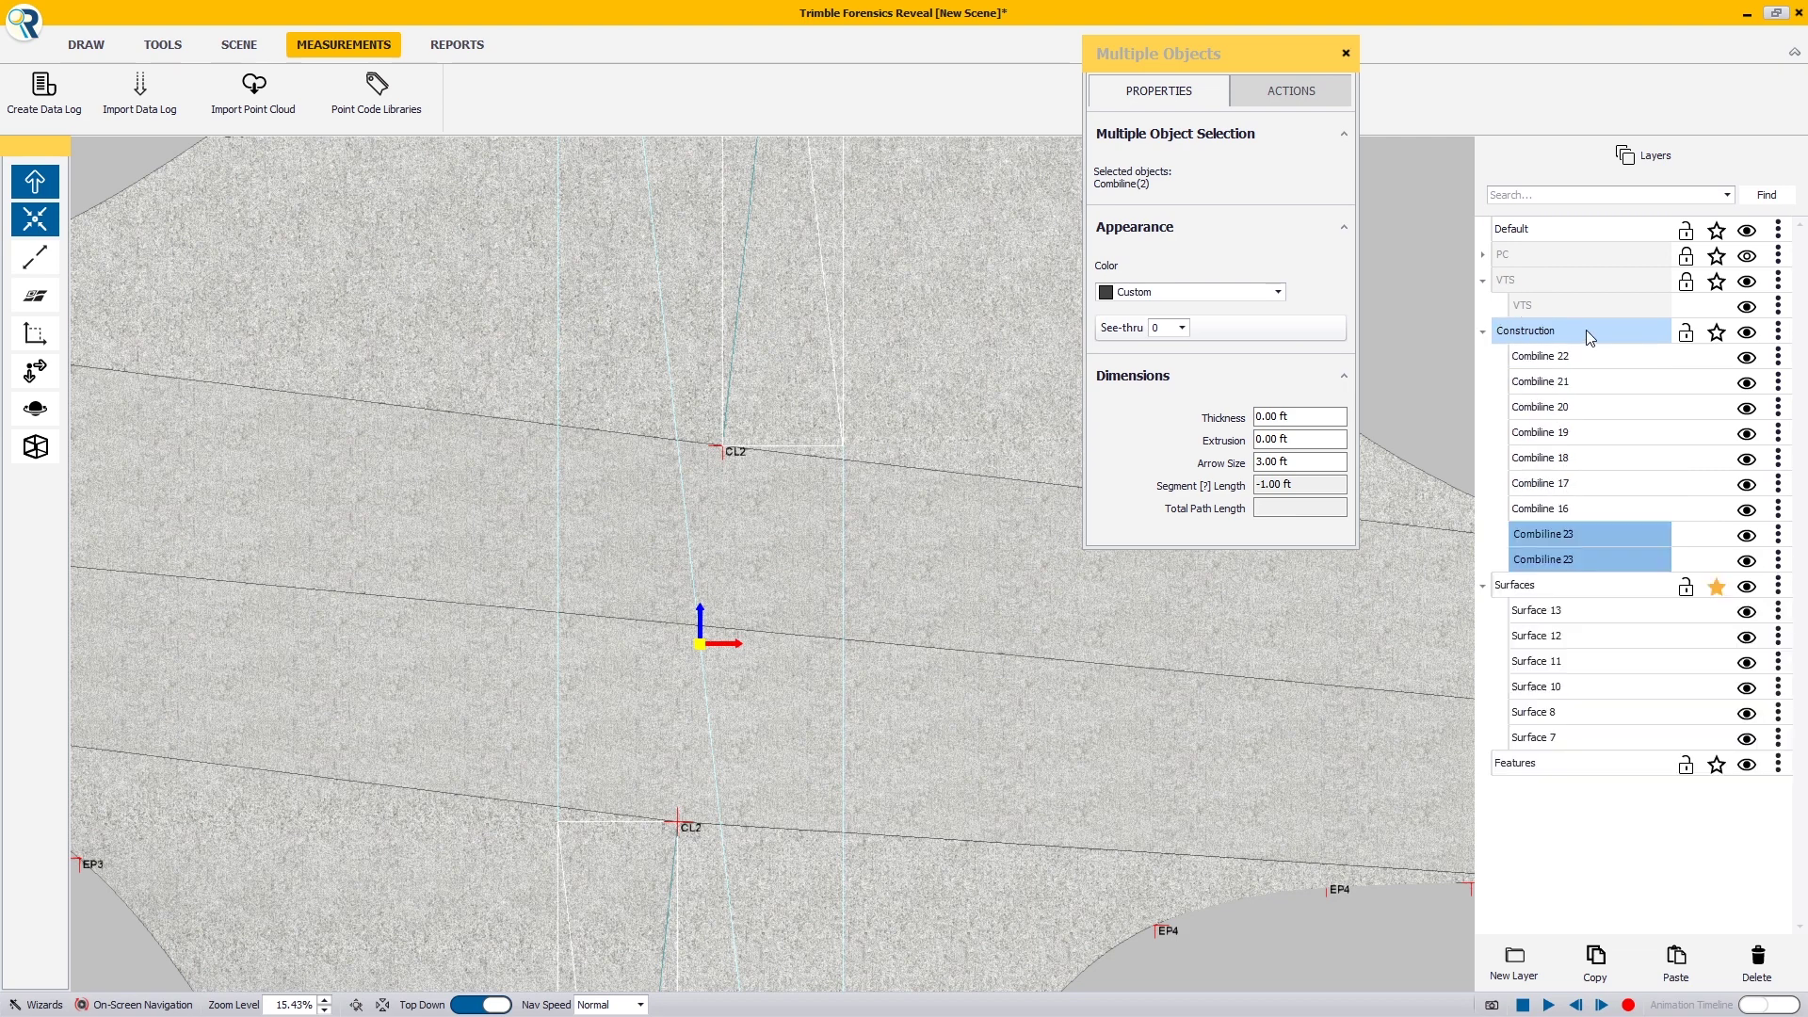
pyautogui.click(1345, 55)
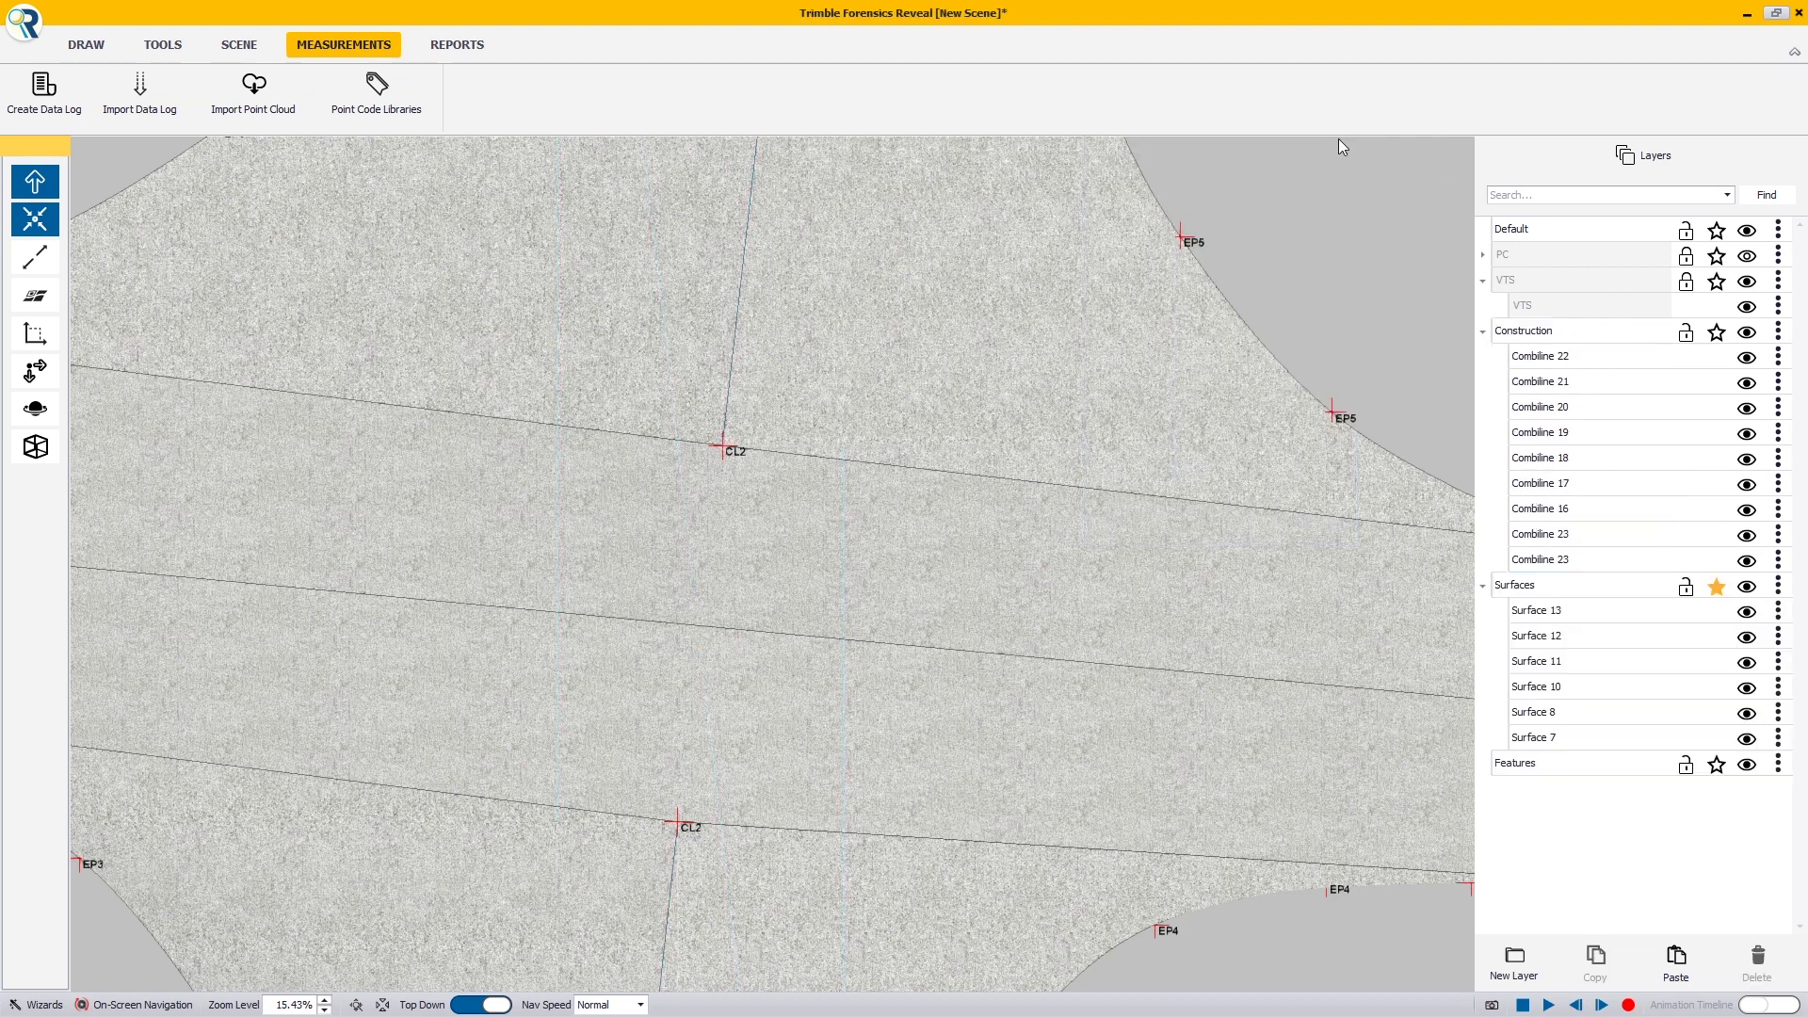
# Hide the Construction and VTS layers so only the textured road surfaces of the intersection show.
pyautogui.scroll(-6, 1155, 319)
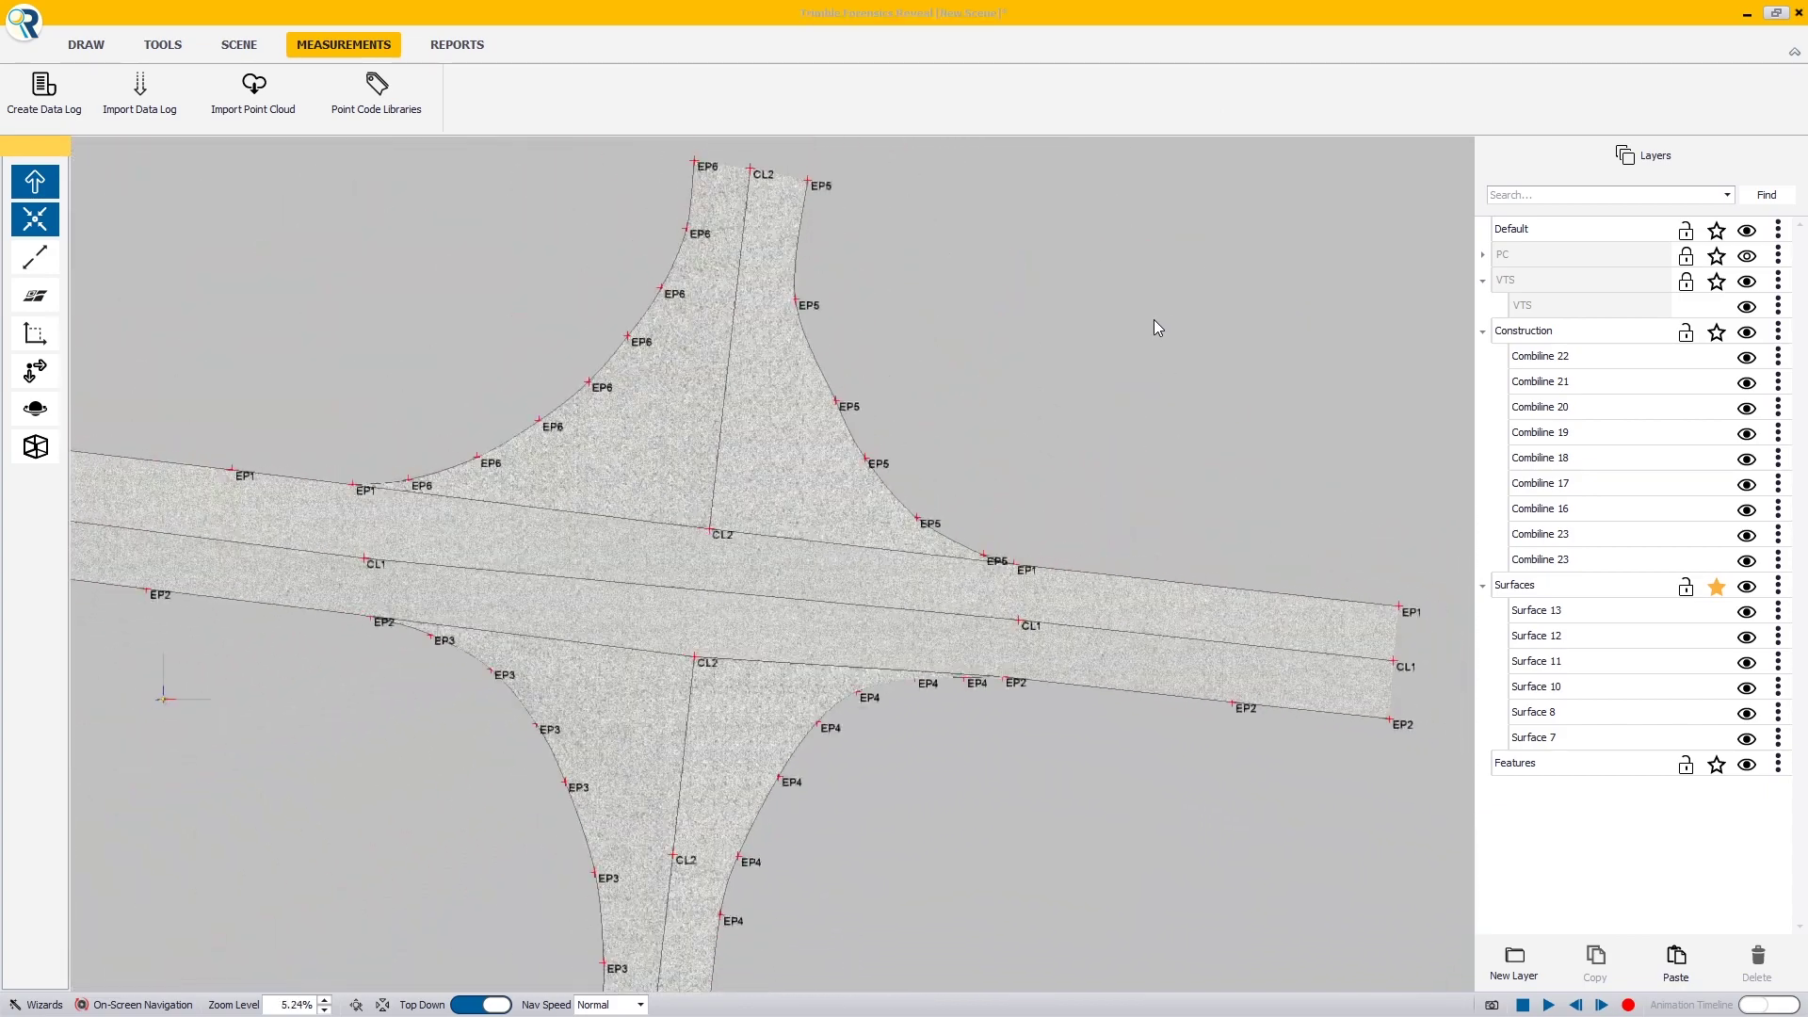
pyautogui.scroll(-1, 1228, 314)
pyautogui.moveTo(1228, 315); pyautogui.dragTo(1273, 308, button='middle')
pyautogui.click(1748, 333)
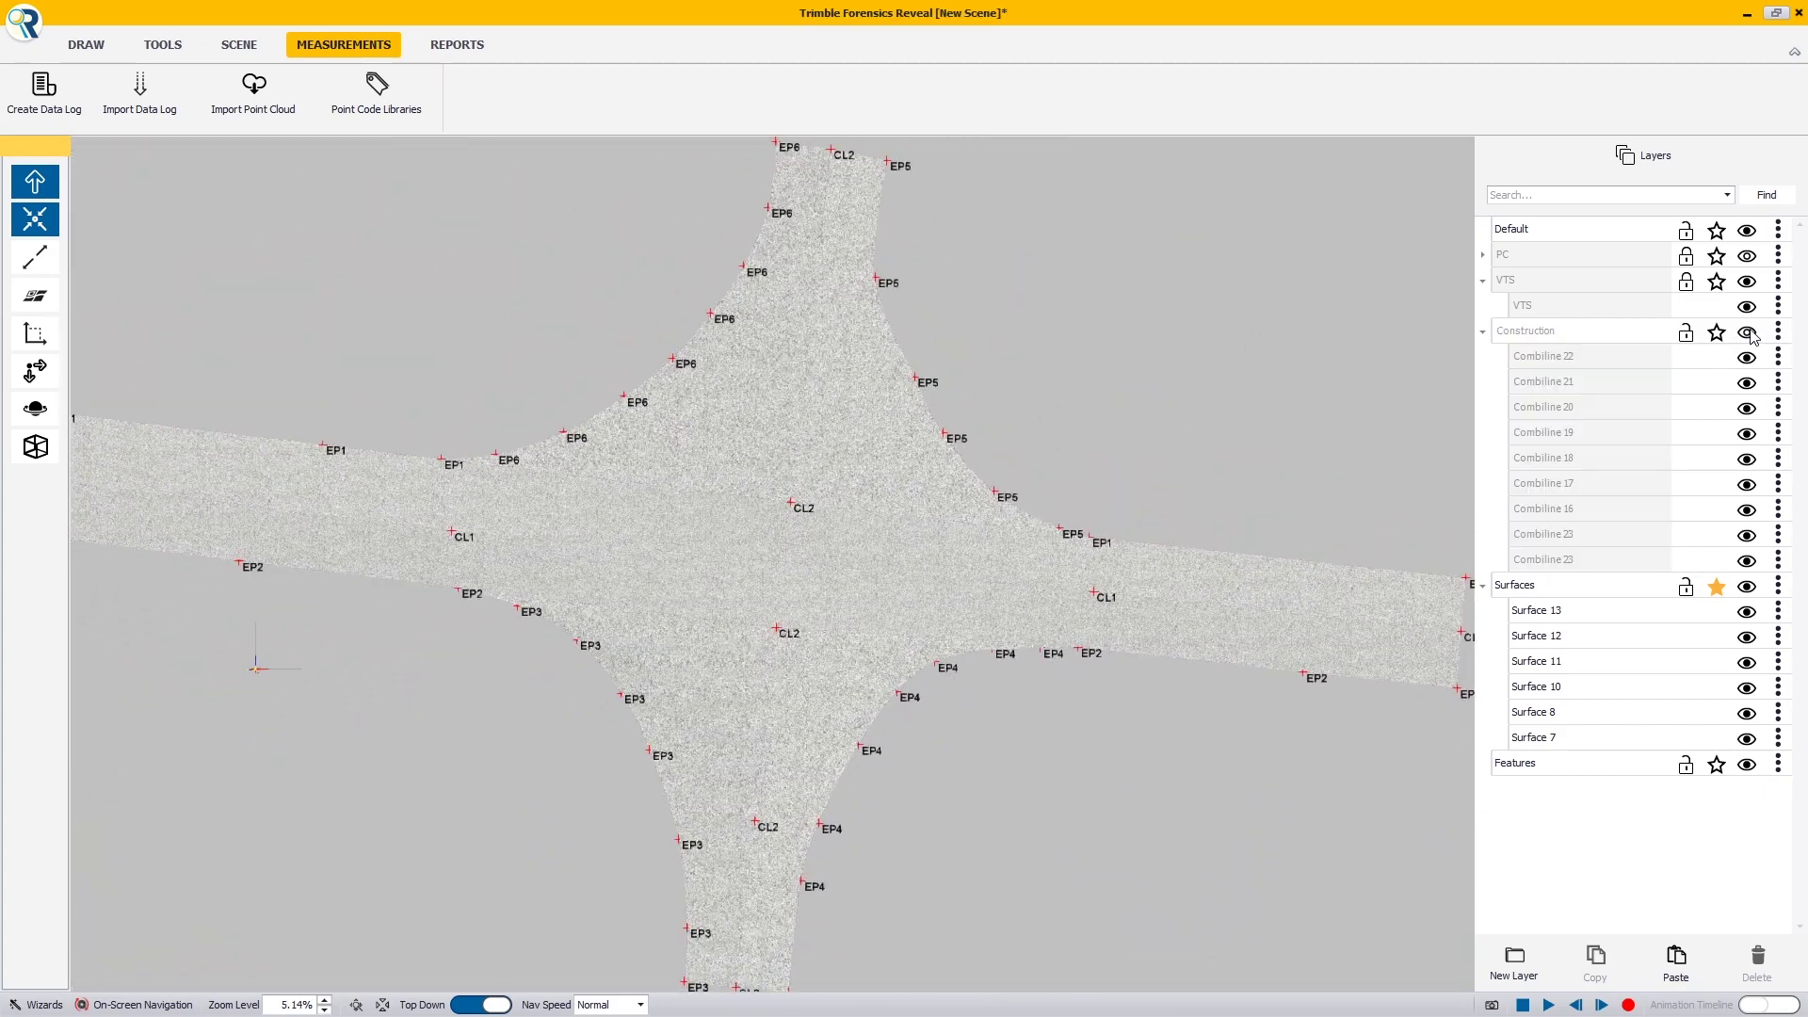
pyautogui.click(1748, 281)
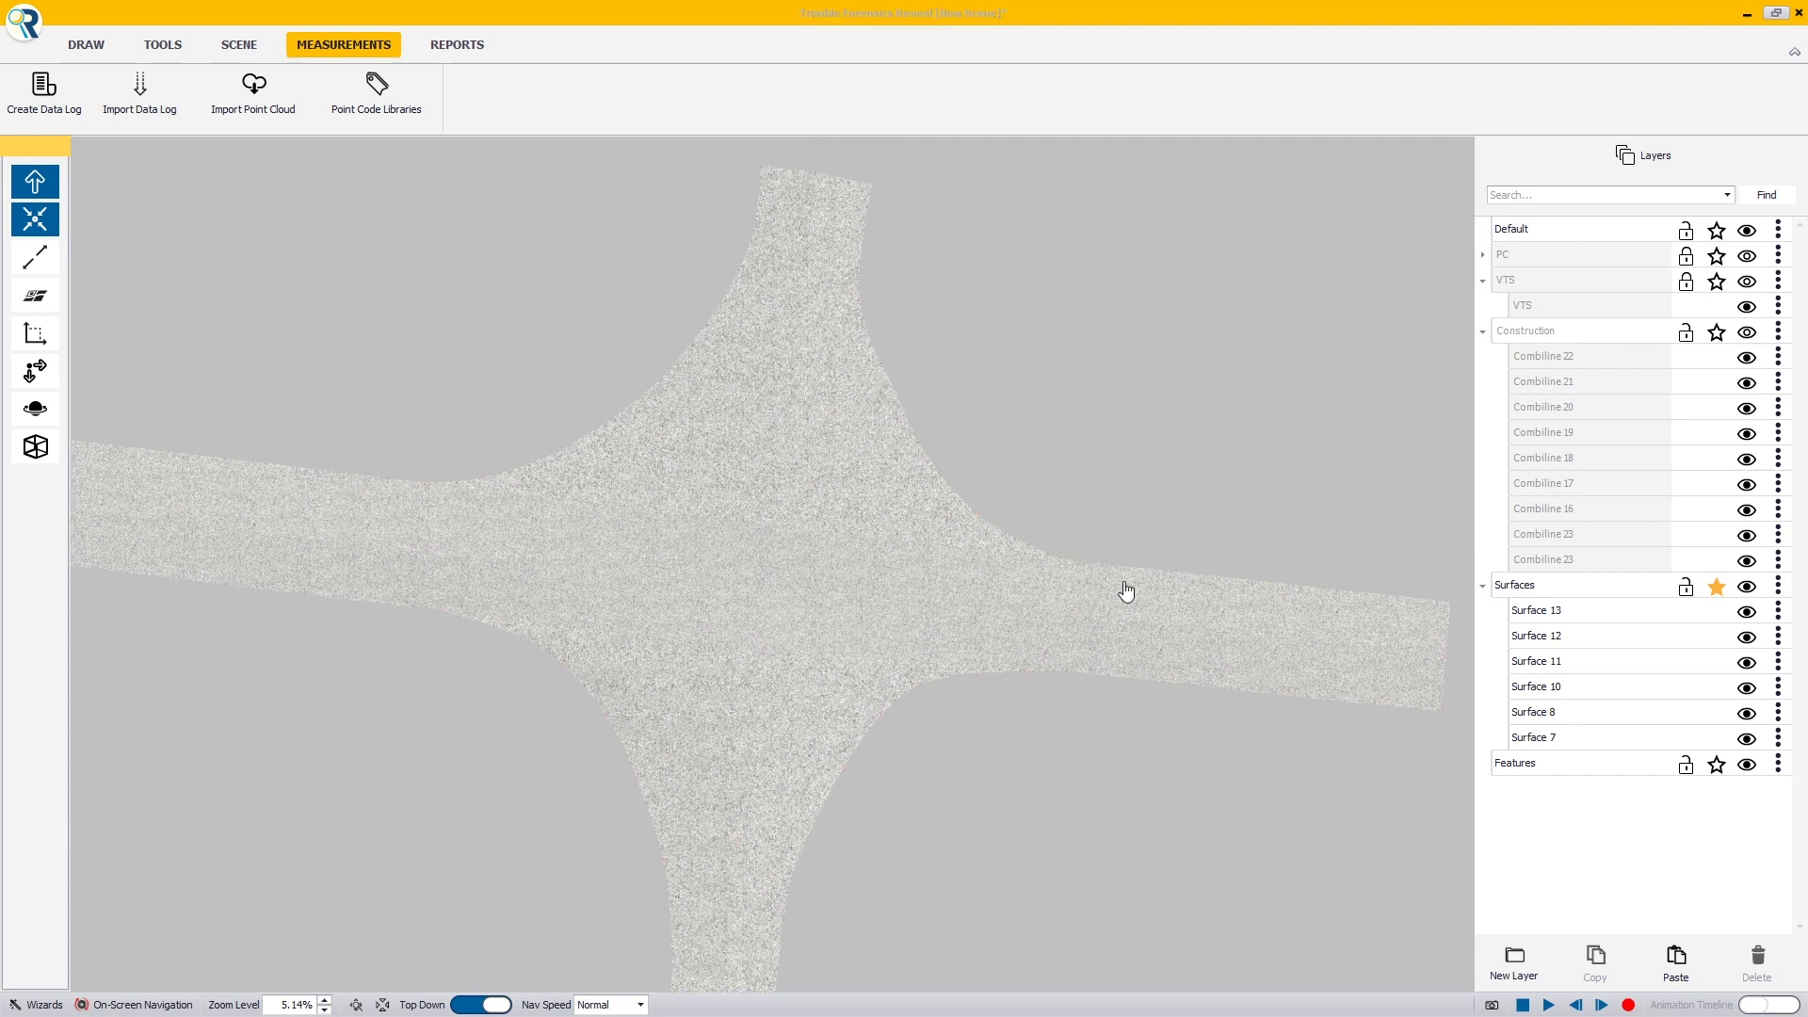
pyautogui.moveTo(1127, 592); pyautogui.dragTo(1116, 513, button='middle')
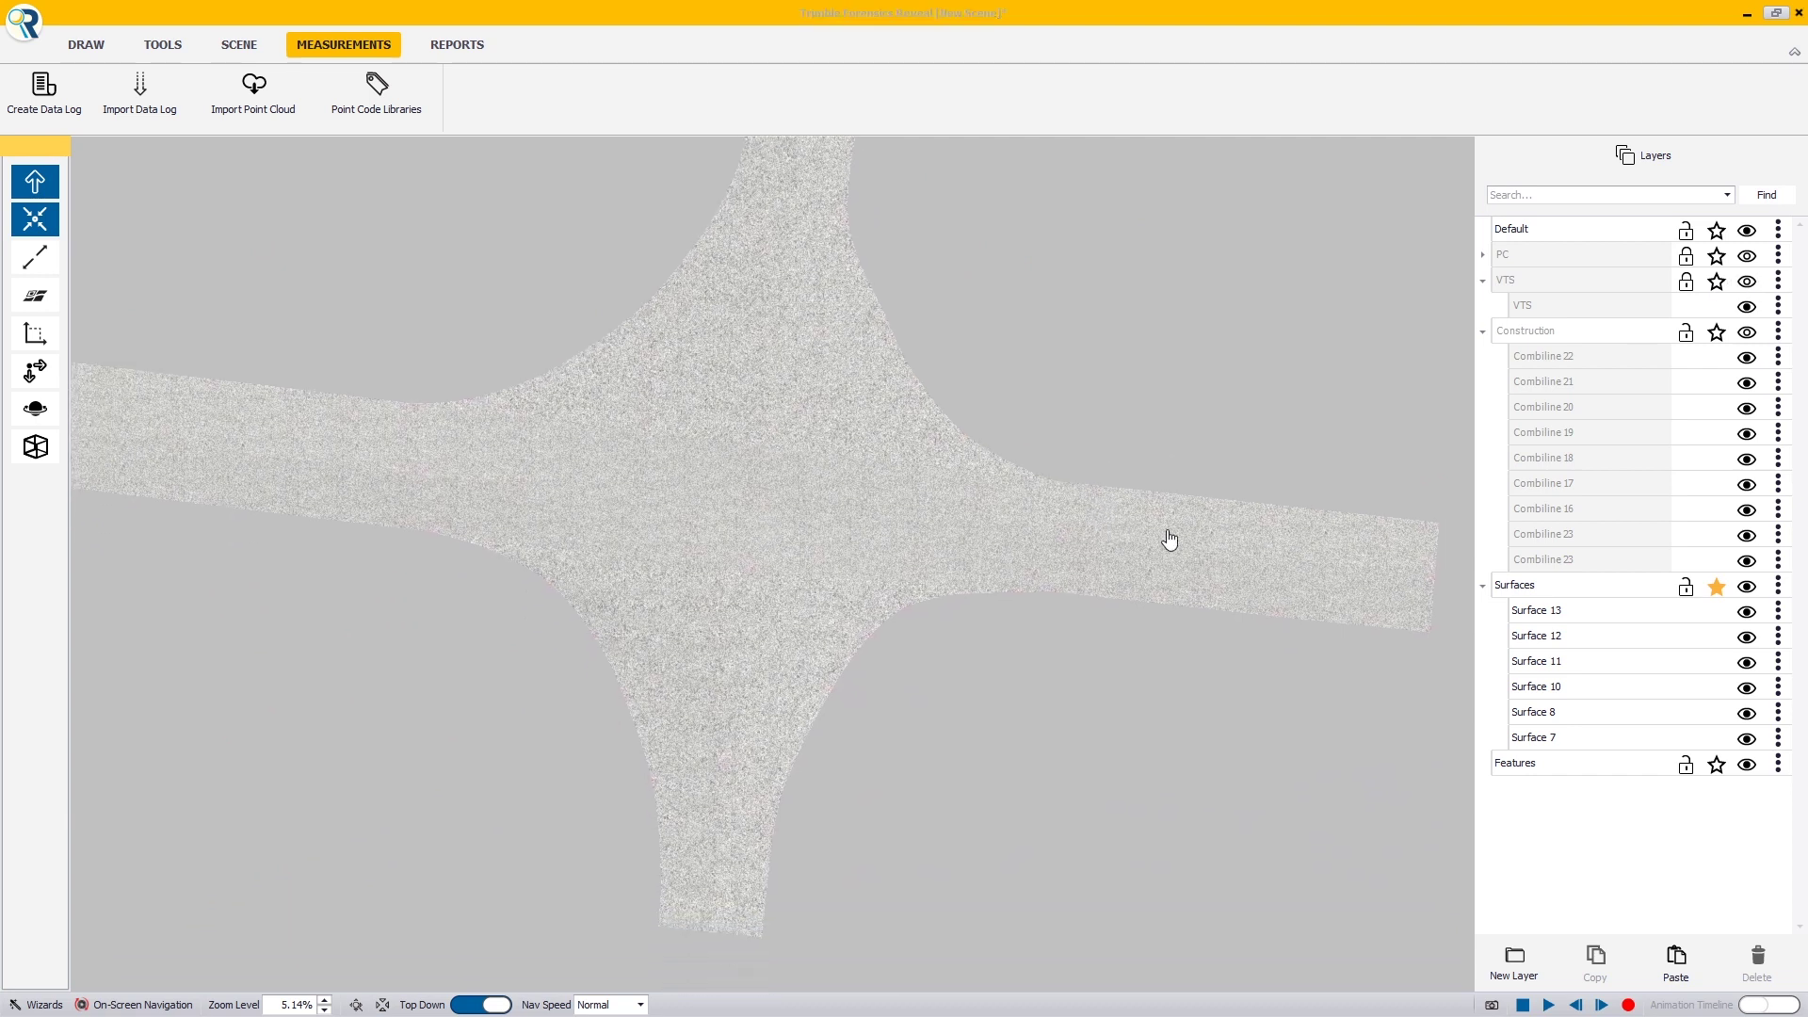
# Show the PC layer to compare the point cloud with the road surfaces, and hide it again.
pyautogui.click(1748, 257)
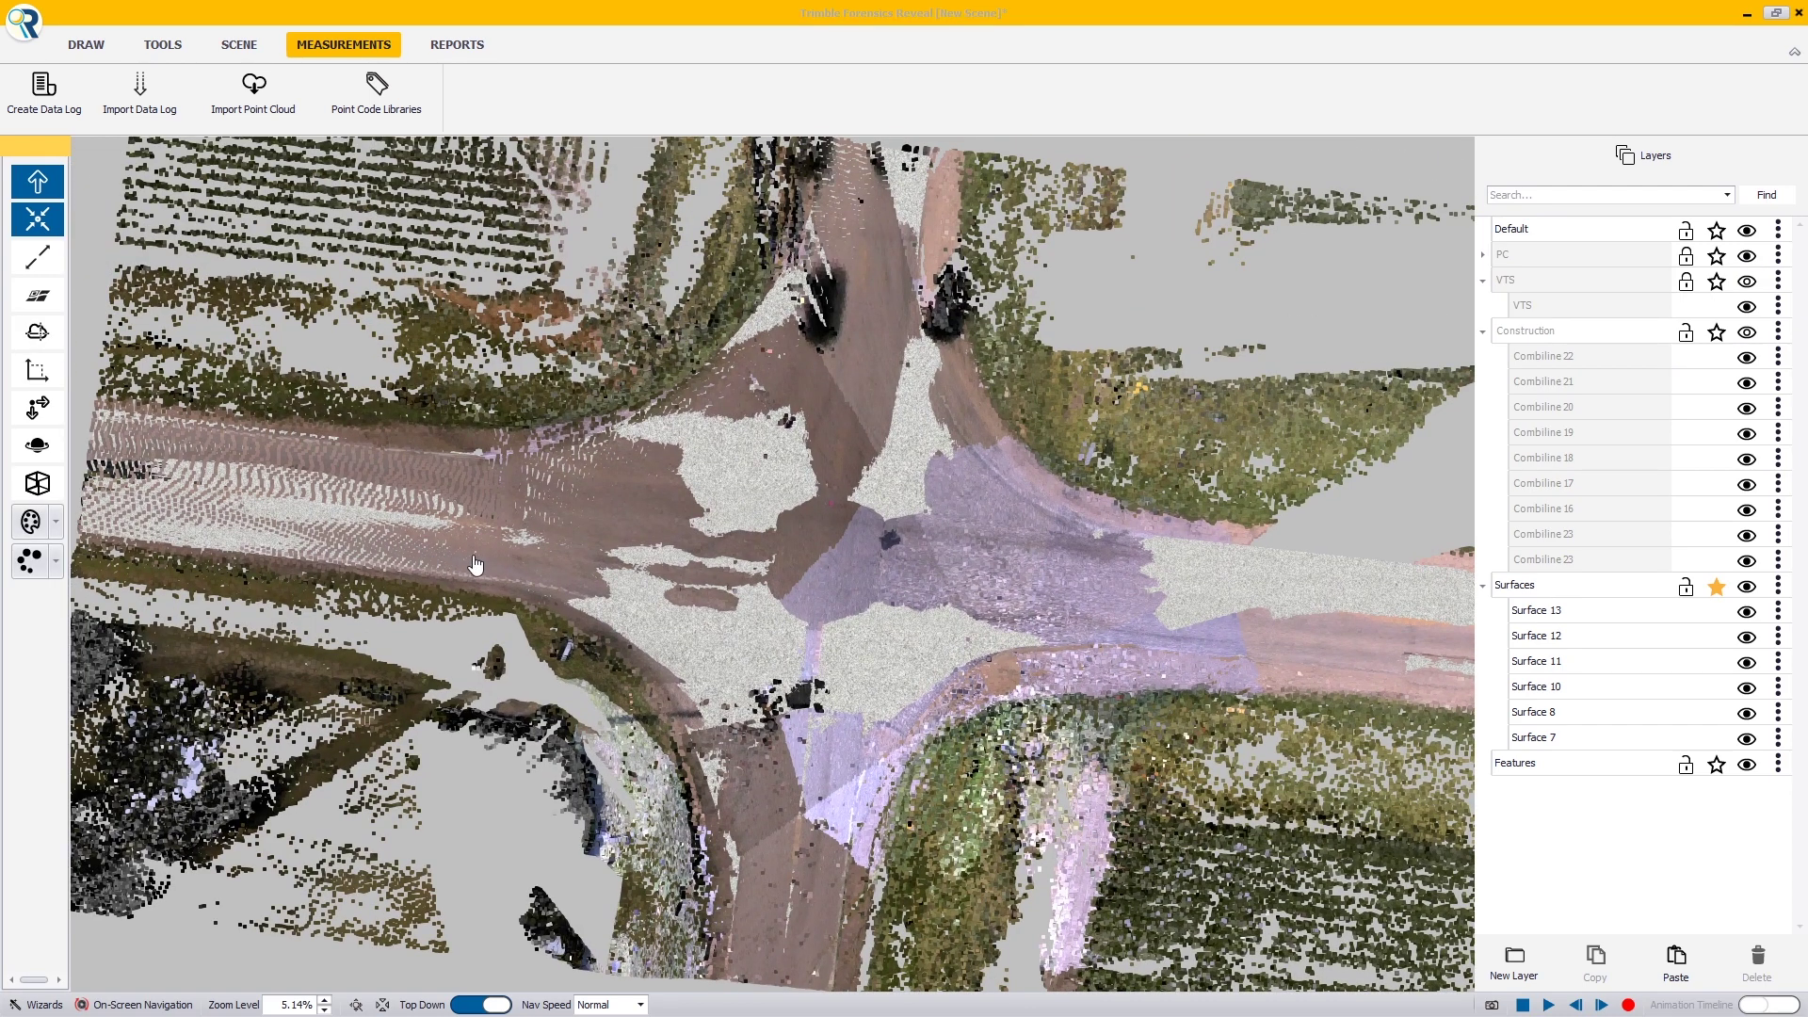
pyautogui.moveTo(1159, 637); pyautogui.dragTo(998, 624, button='middle')
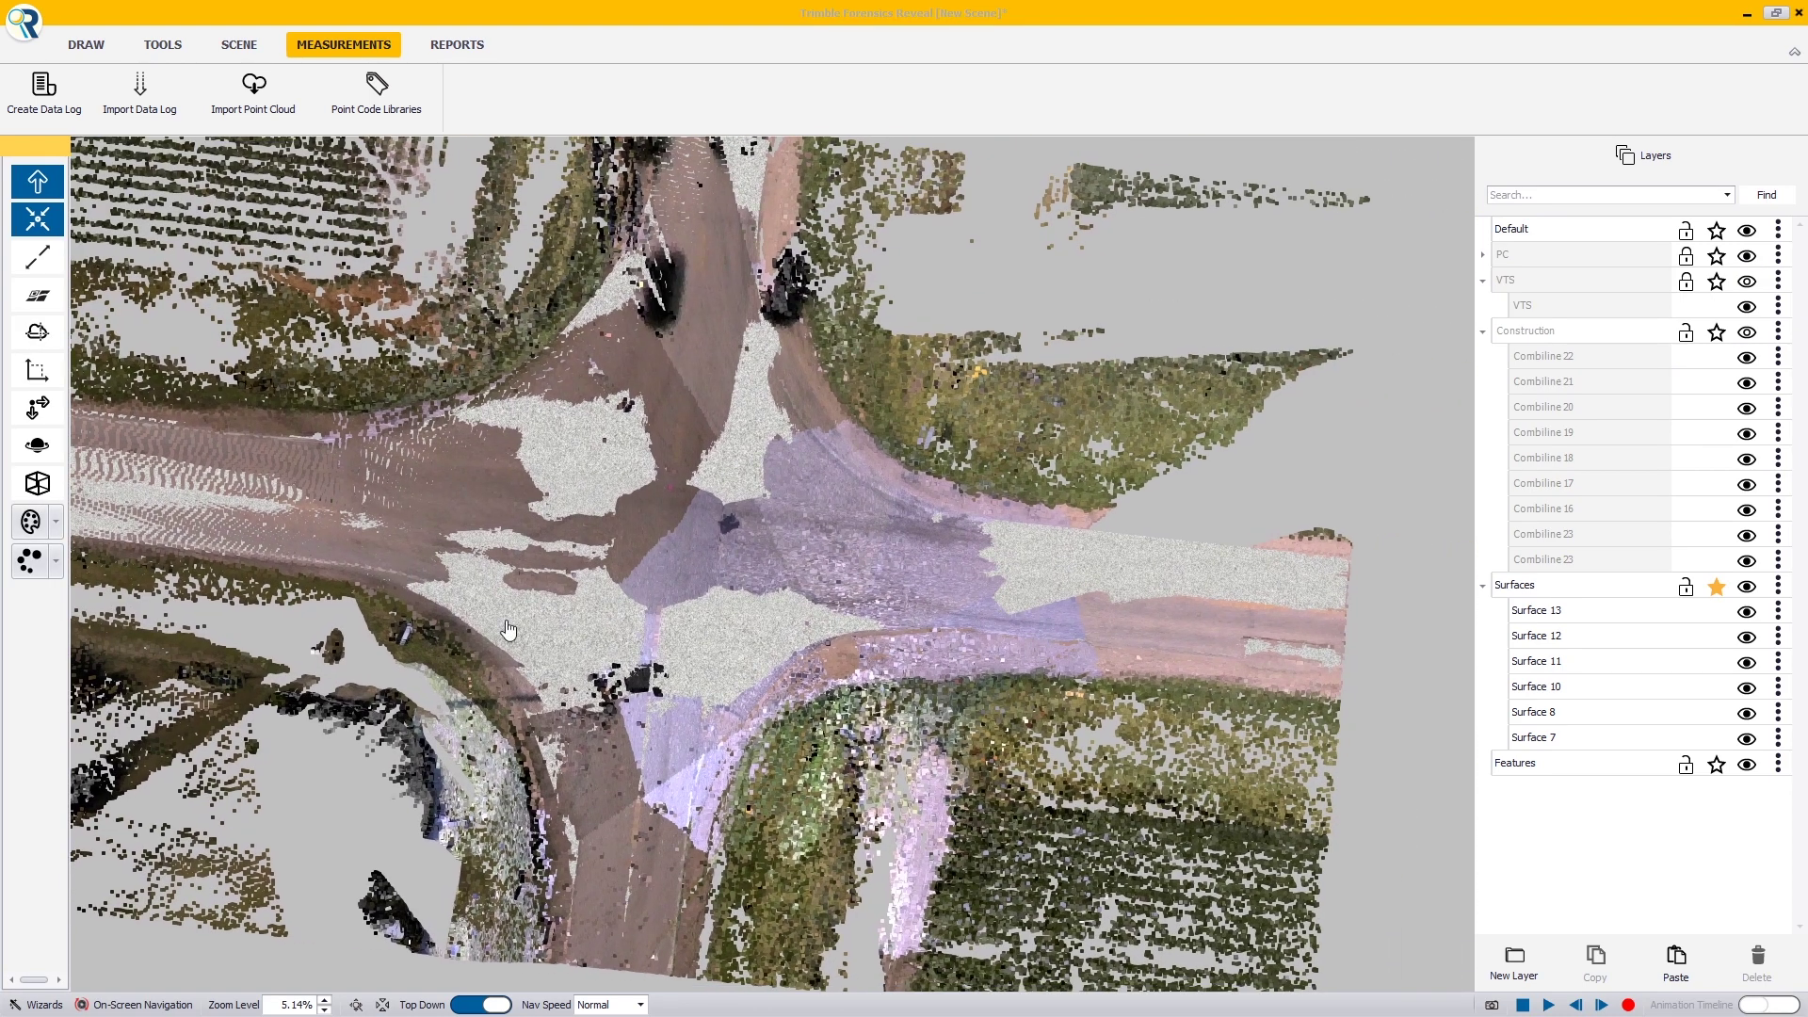
pyautogui.moveTo(659, 556); pyautogui.dragTo(998, 559, button='middle')
pyautogui.moveTo(931, 539); pyautogui.dragTo(794, 541)
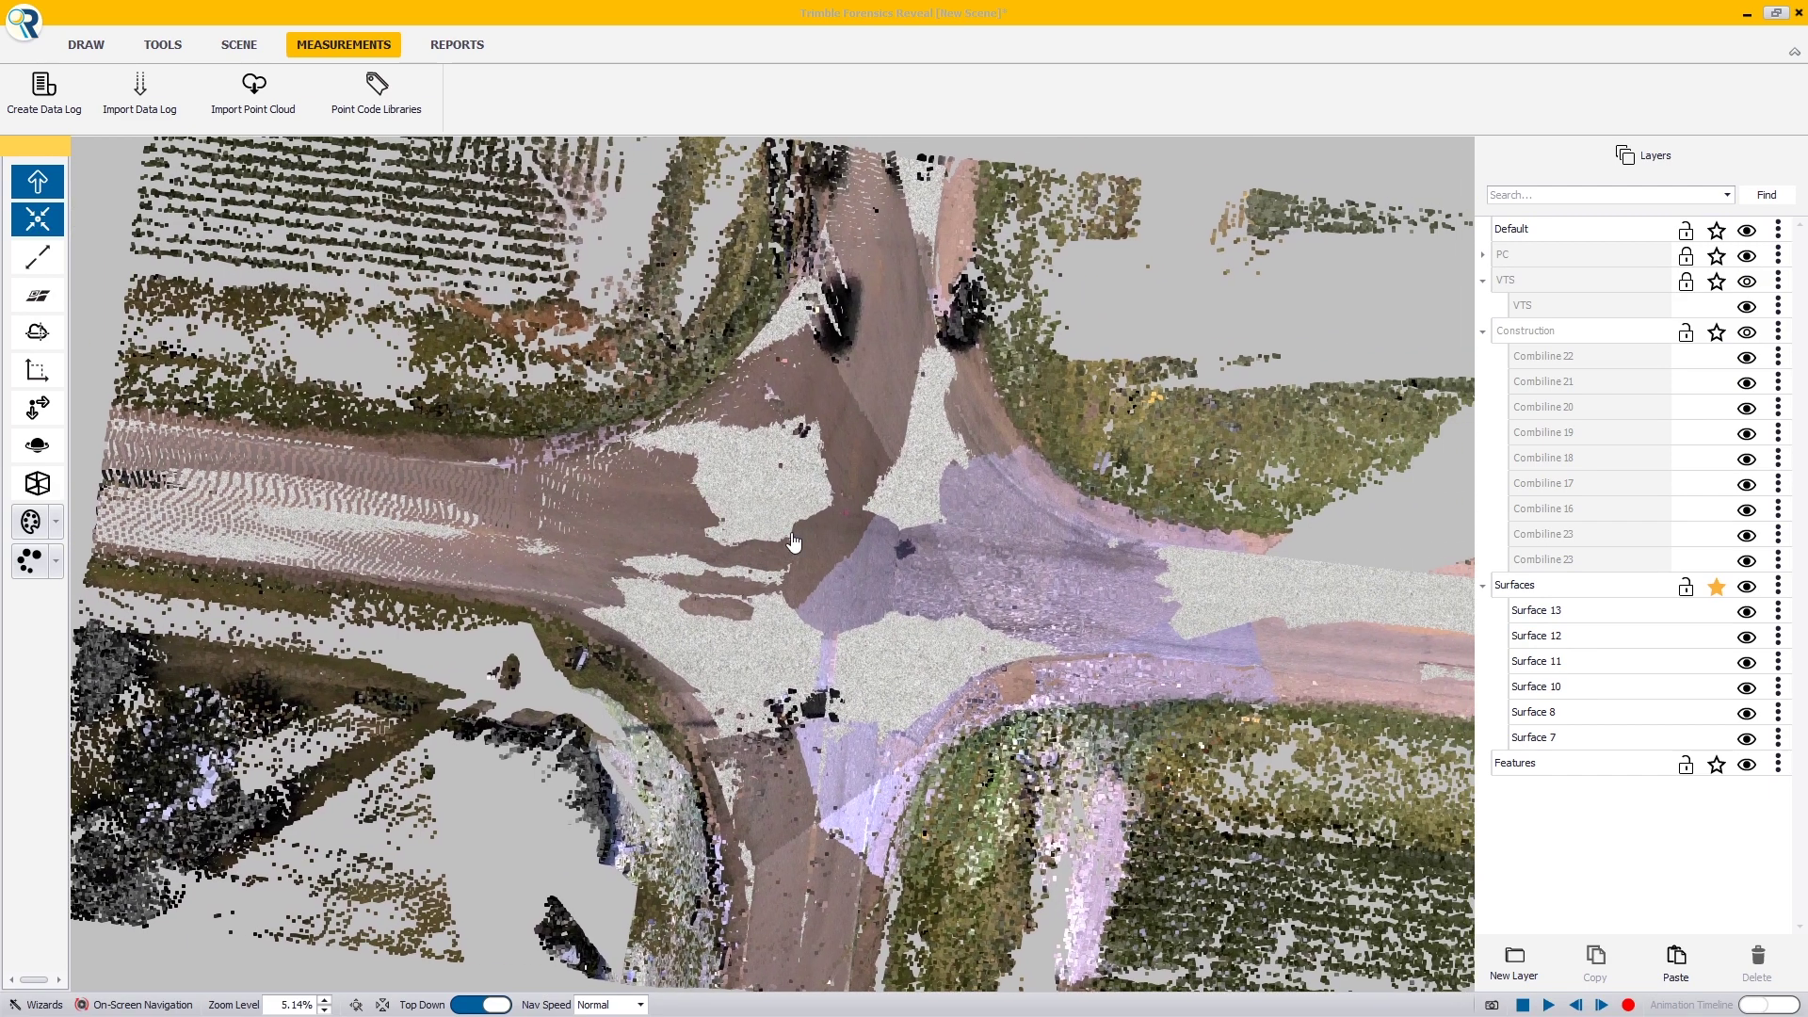
pyautogui.moveTo(860, 445); pyautogui.dragTo(755, 517)
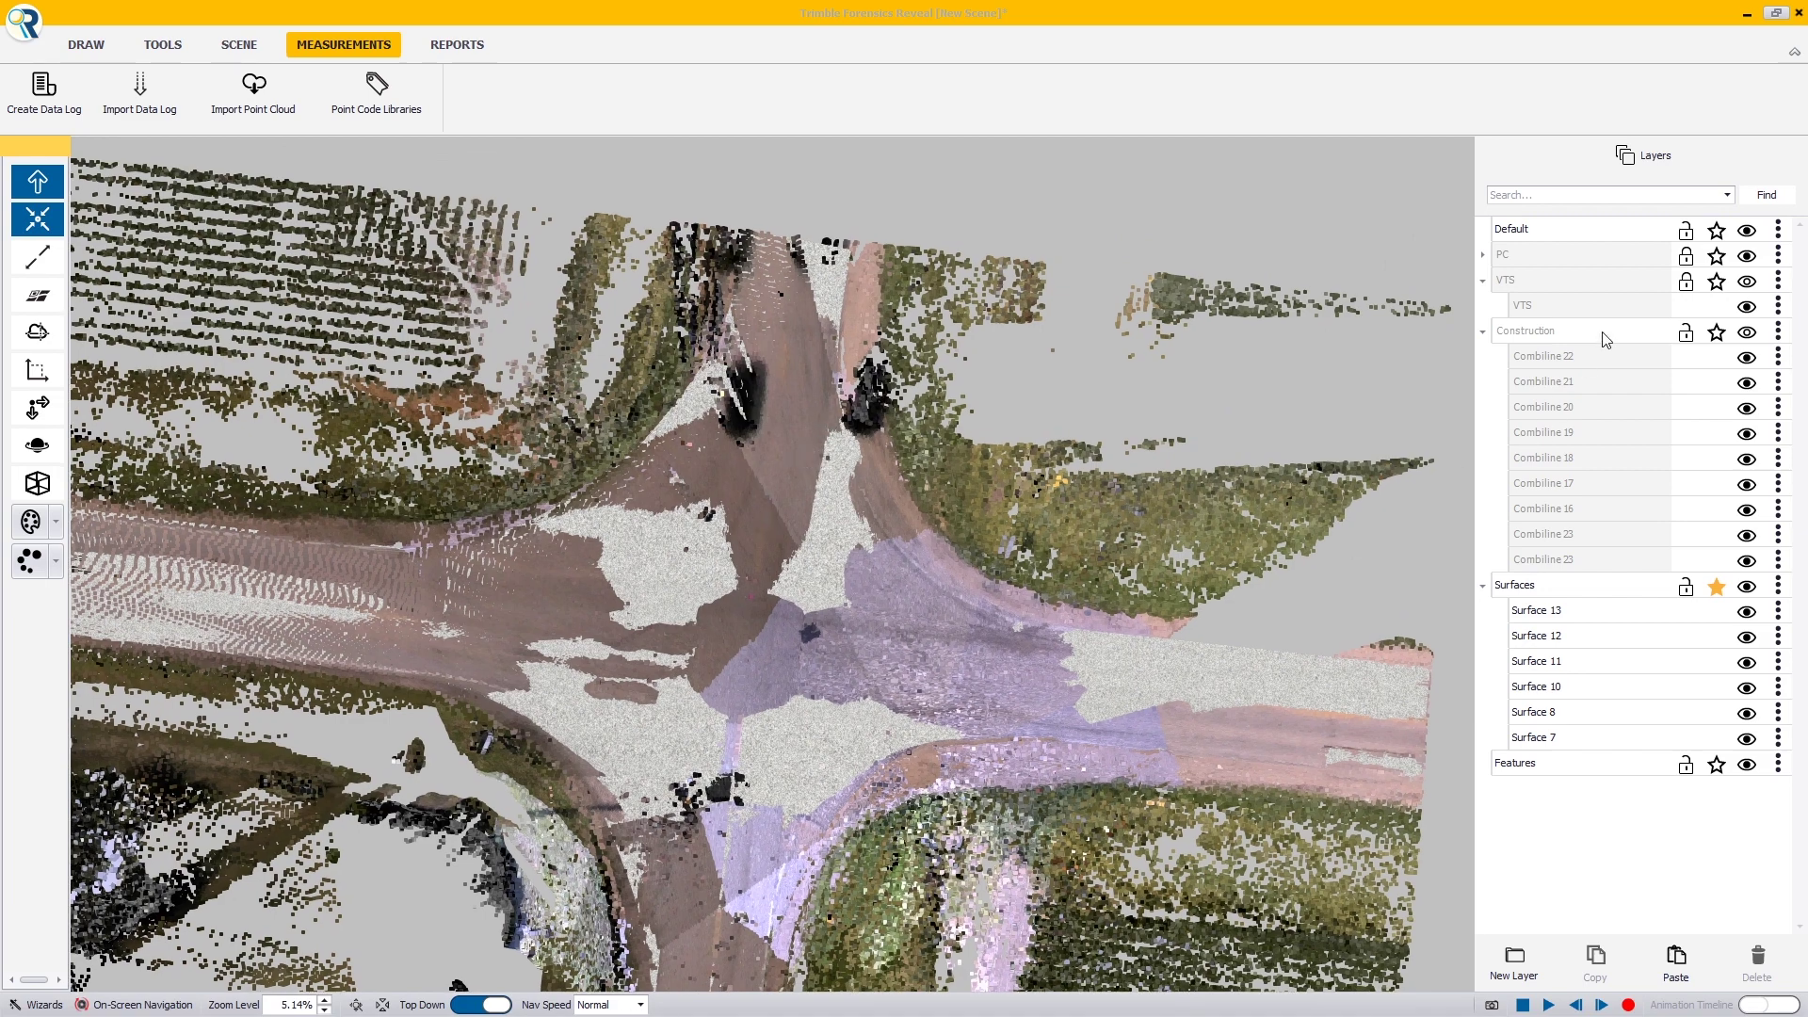
pyautogui.click(1746, 256)
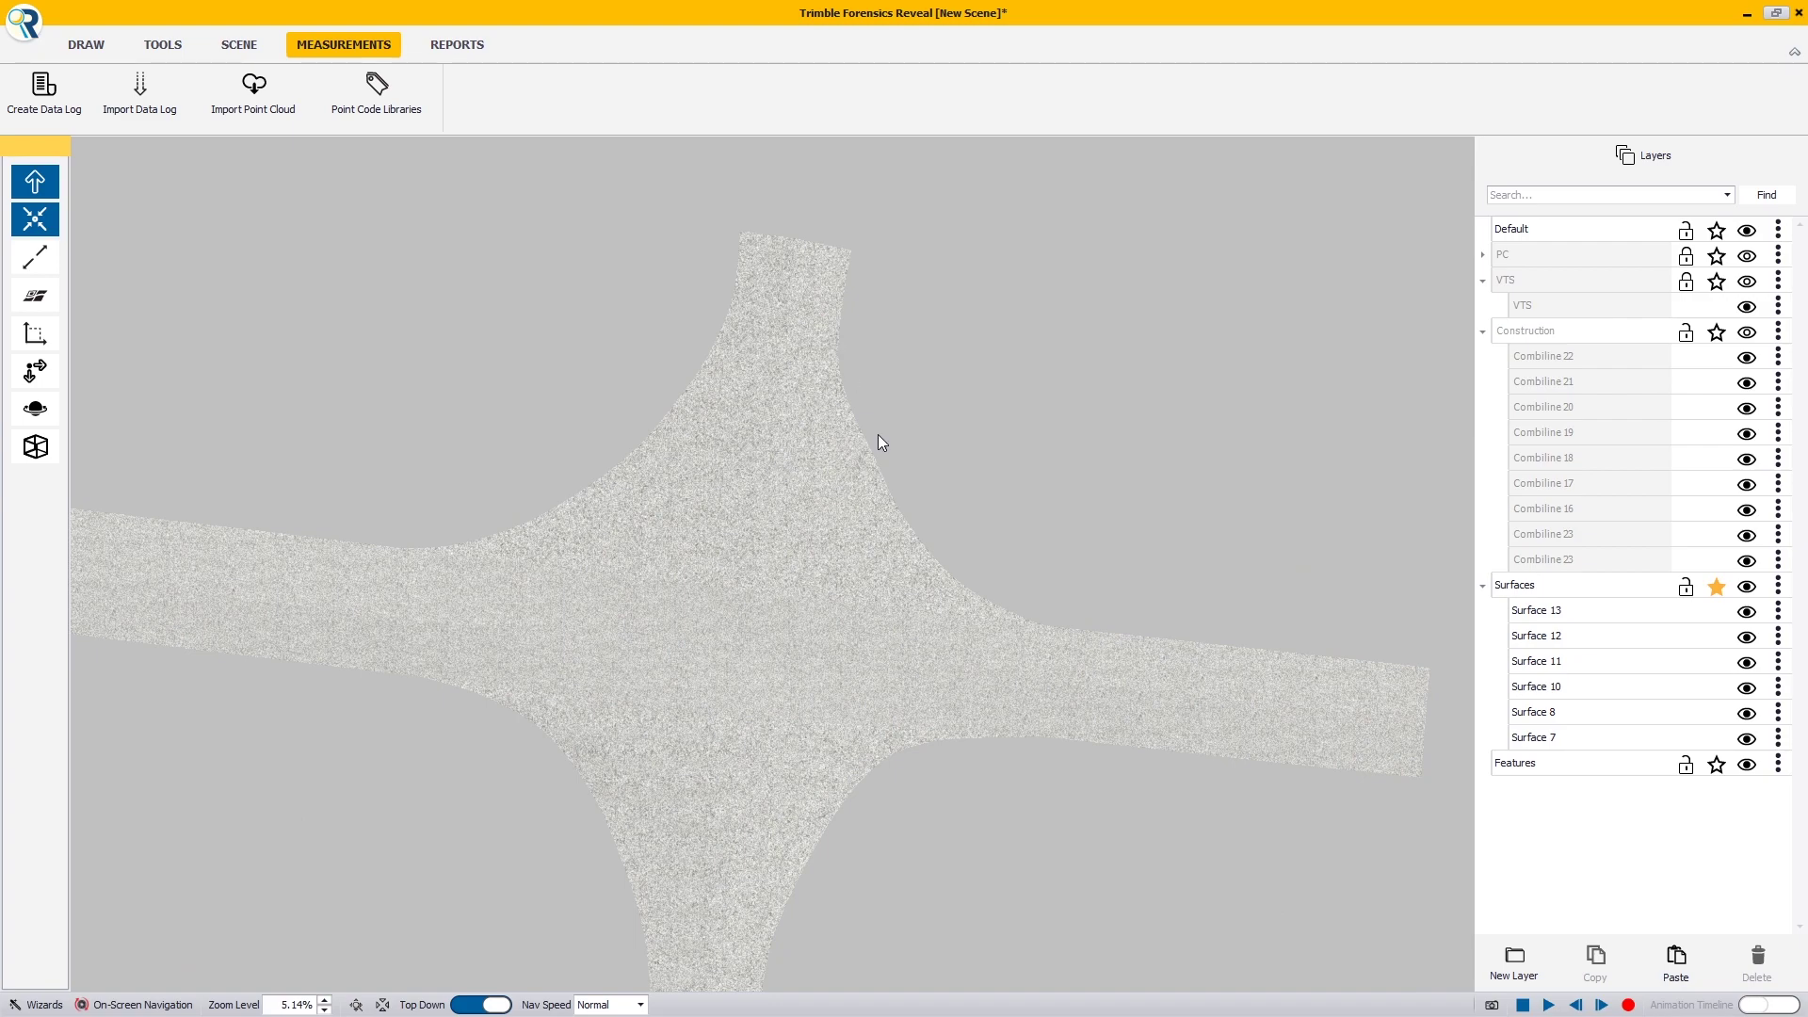
# Turn off the top-down view and examine the finished intersection surfaces in 3D from several angles.
pyautogui.click(458, 1005)
pyautogui.moveTo(961, 584); pyautogui.dragTo(1062, 592, button='middle')
pyautogui.scroll(6, 816, 647)
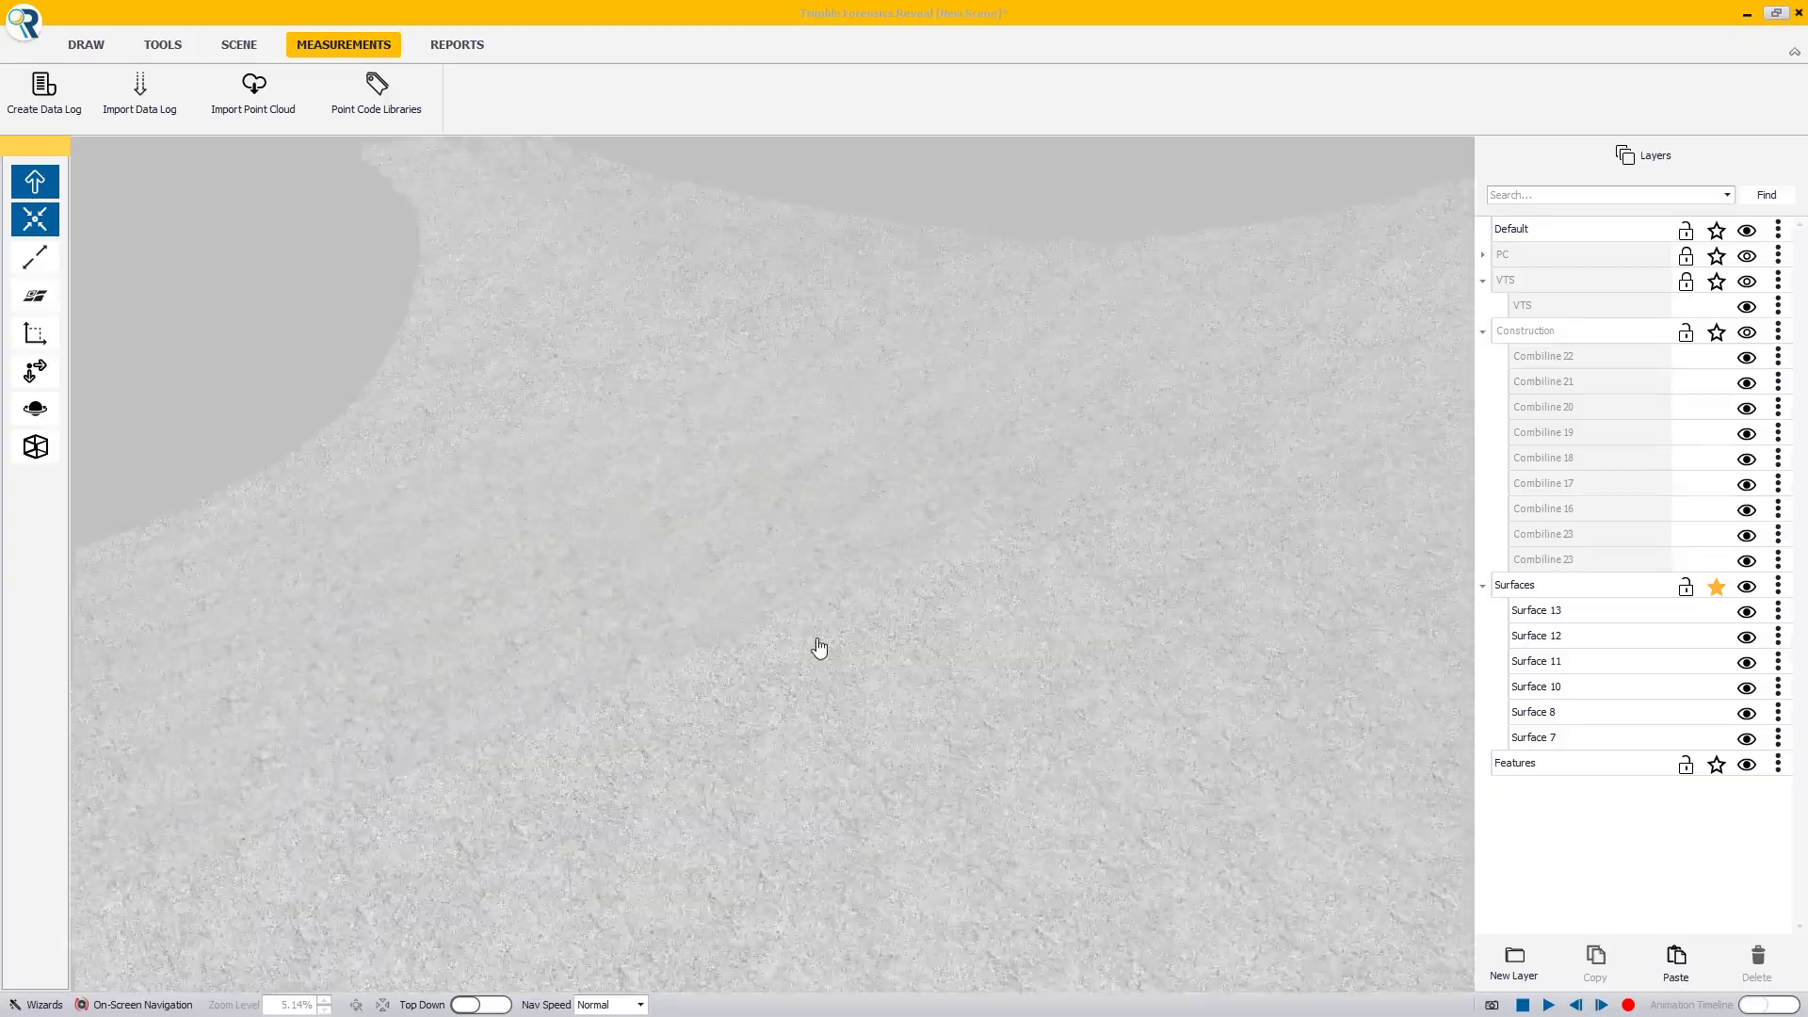
pyautogui.moveTo(816, 646); pyautogui.dragTo(1271, 477, button='middle')
pyautogui.moveTo(1271, 478); pyautogui.dragTo(1585, 438, button='right')
pyautogui.scroll(5, 884, 618)
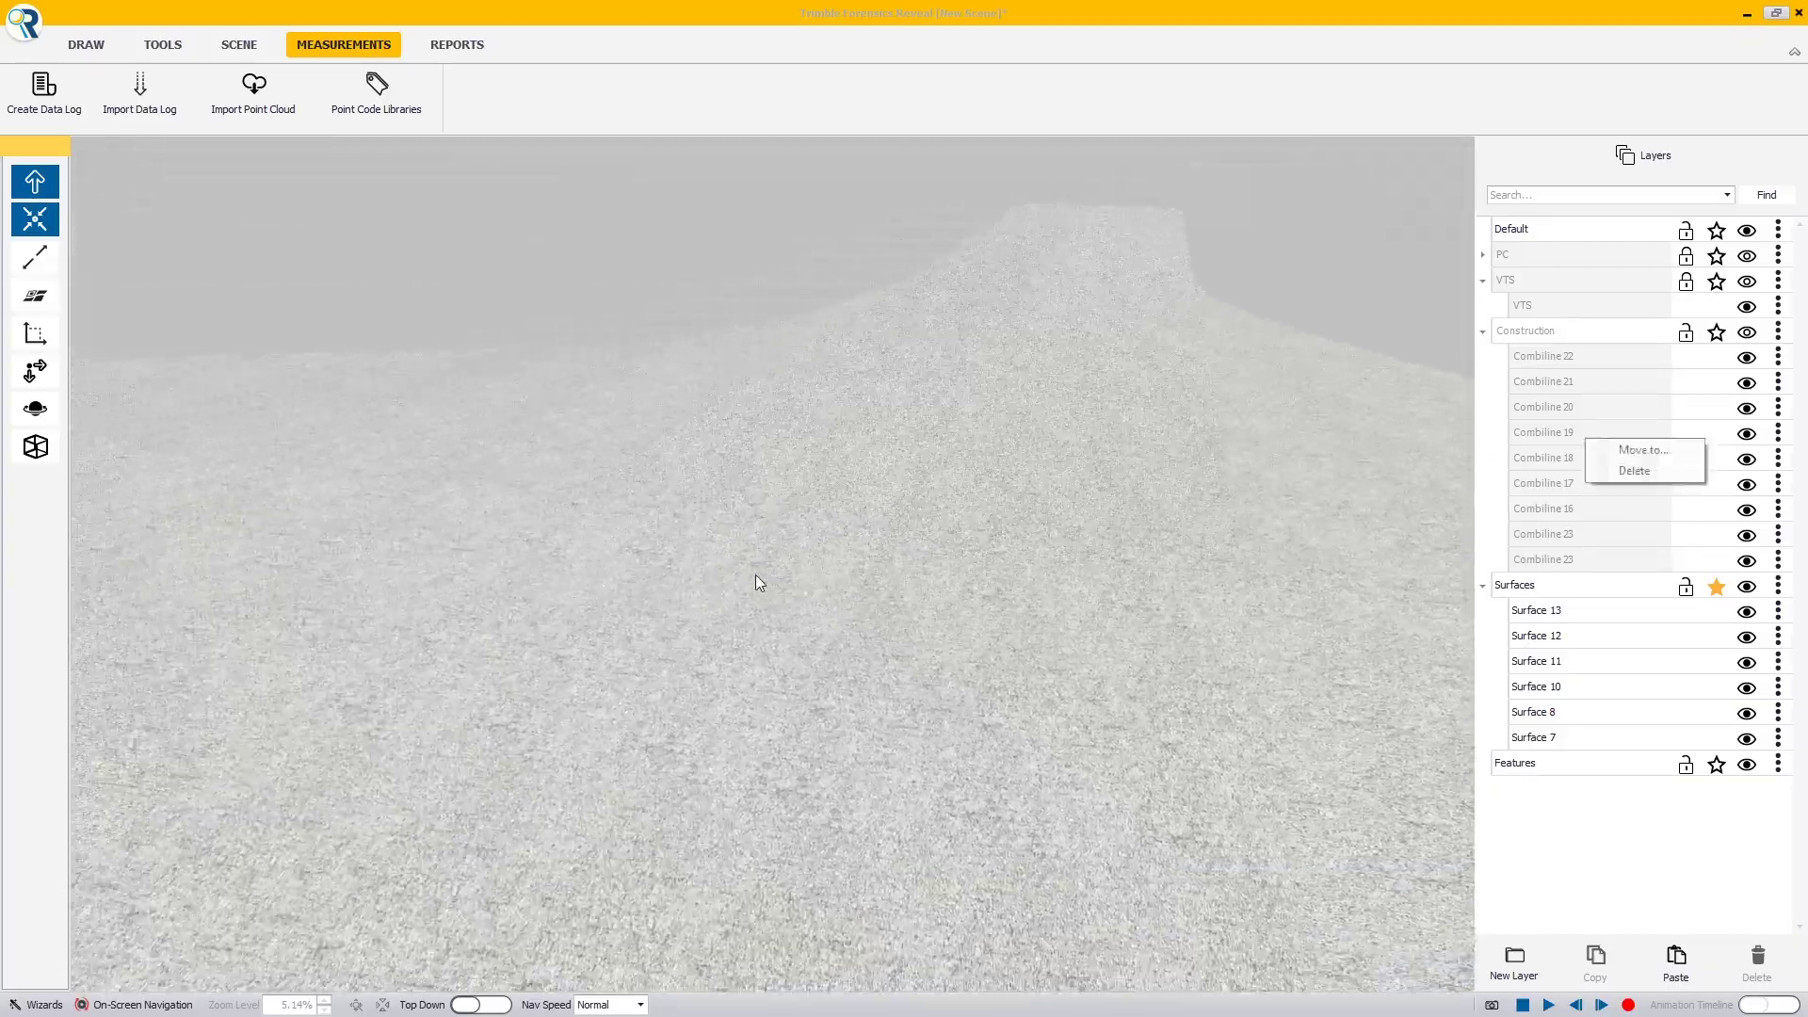
pyautogui.moveTo(859, 624); pyautogui.dragTo(1054, 509, button='right')
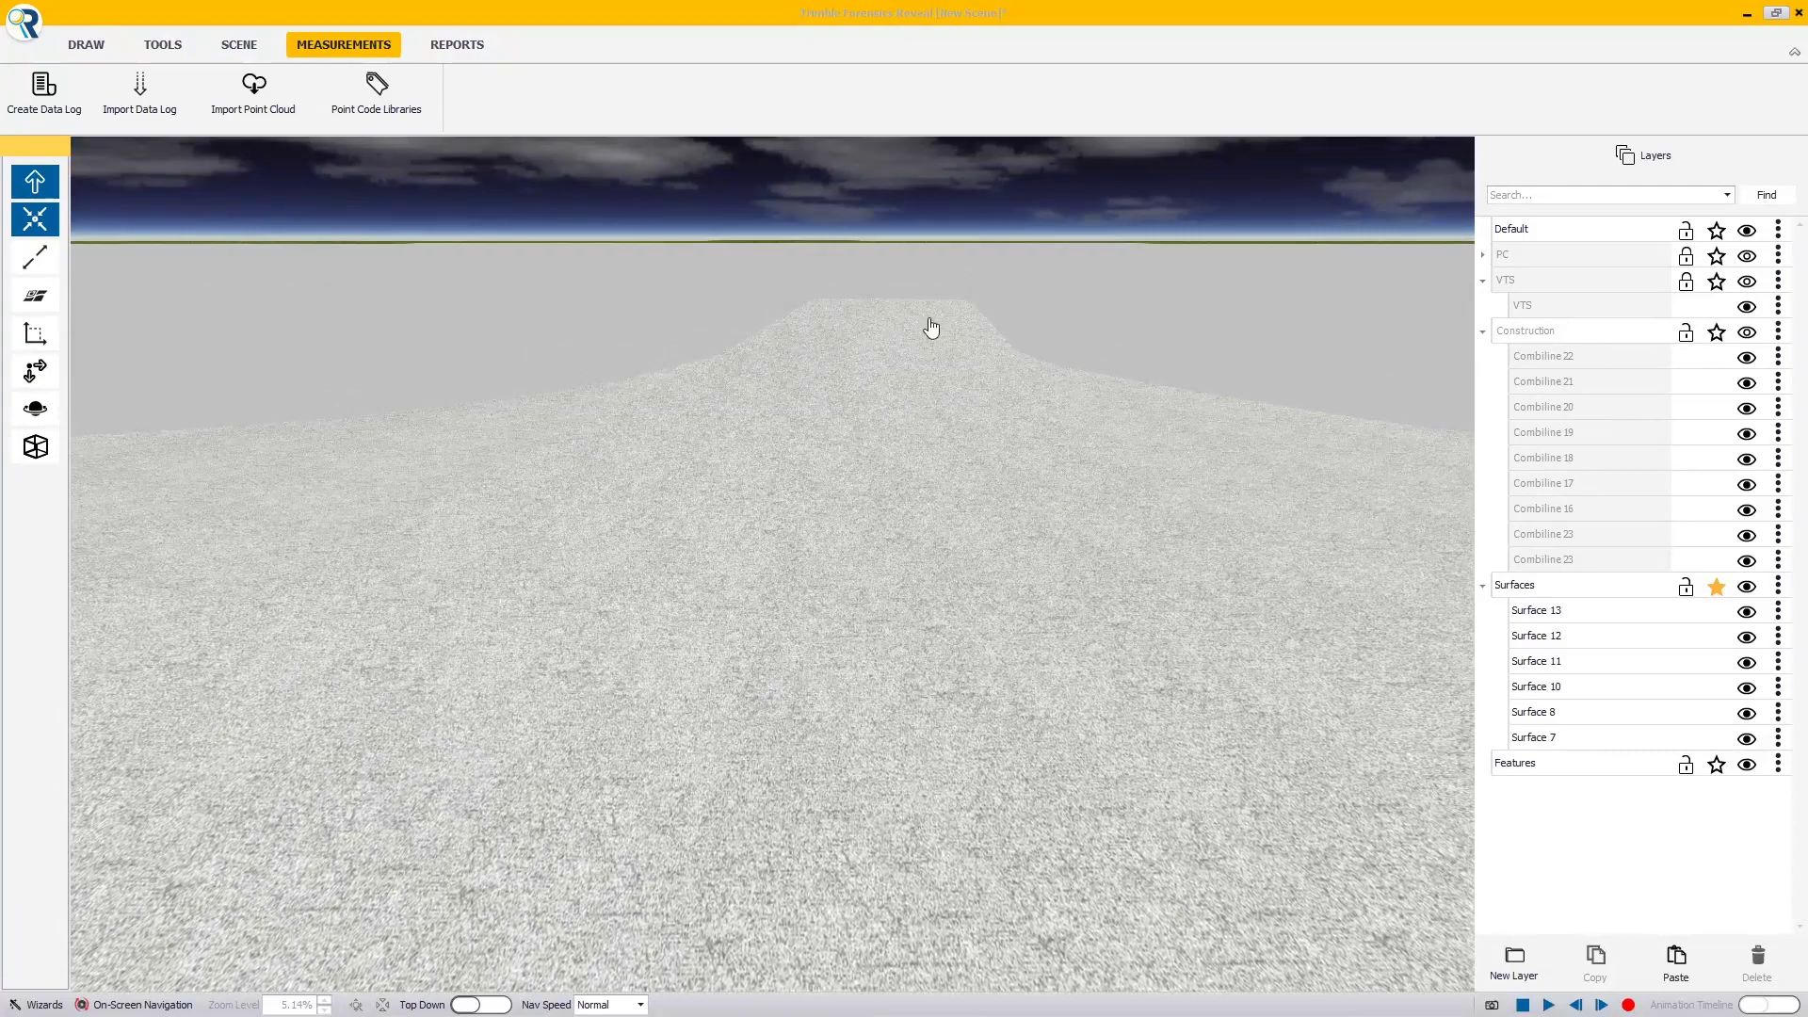
pyautogui.moveTo(971, 348); pyautogui.dragTo(326, 509, button='right')
pyautogui.moveTo(787, 506); pyautogui.dragTo(382, 390, button='right')
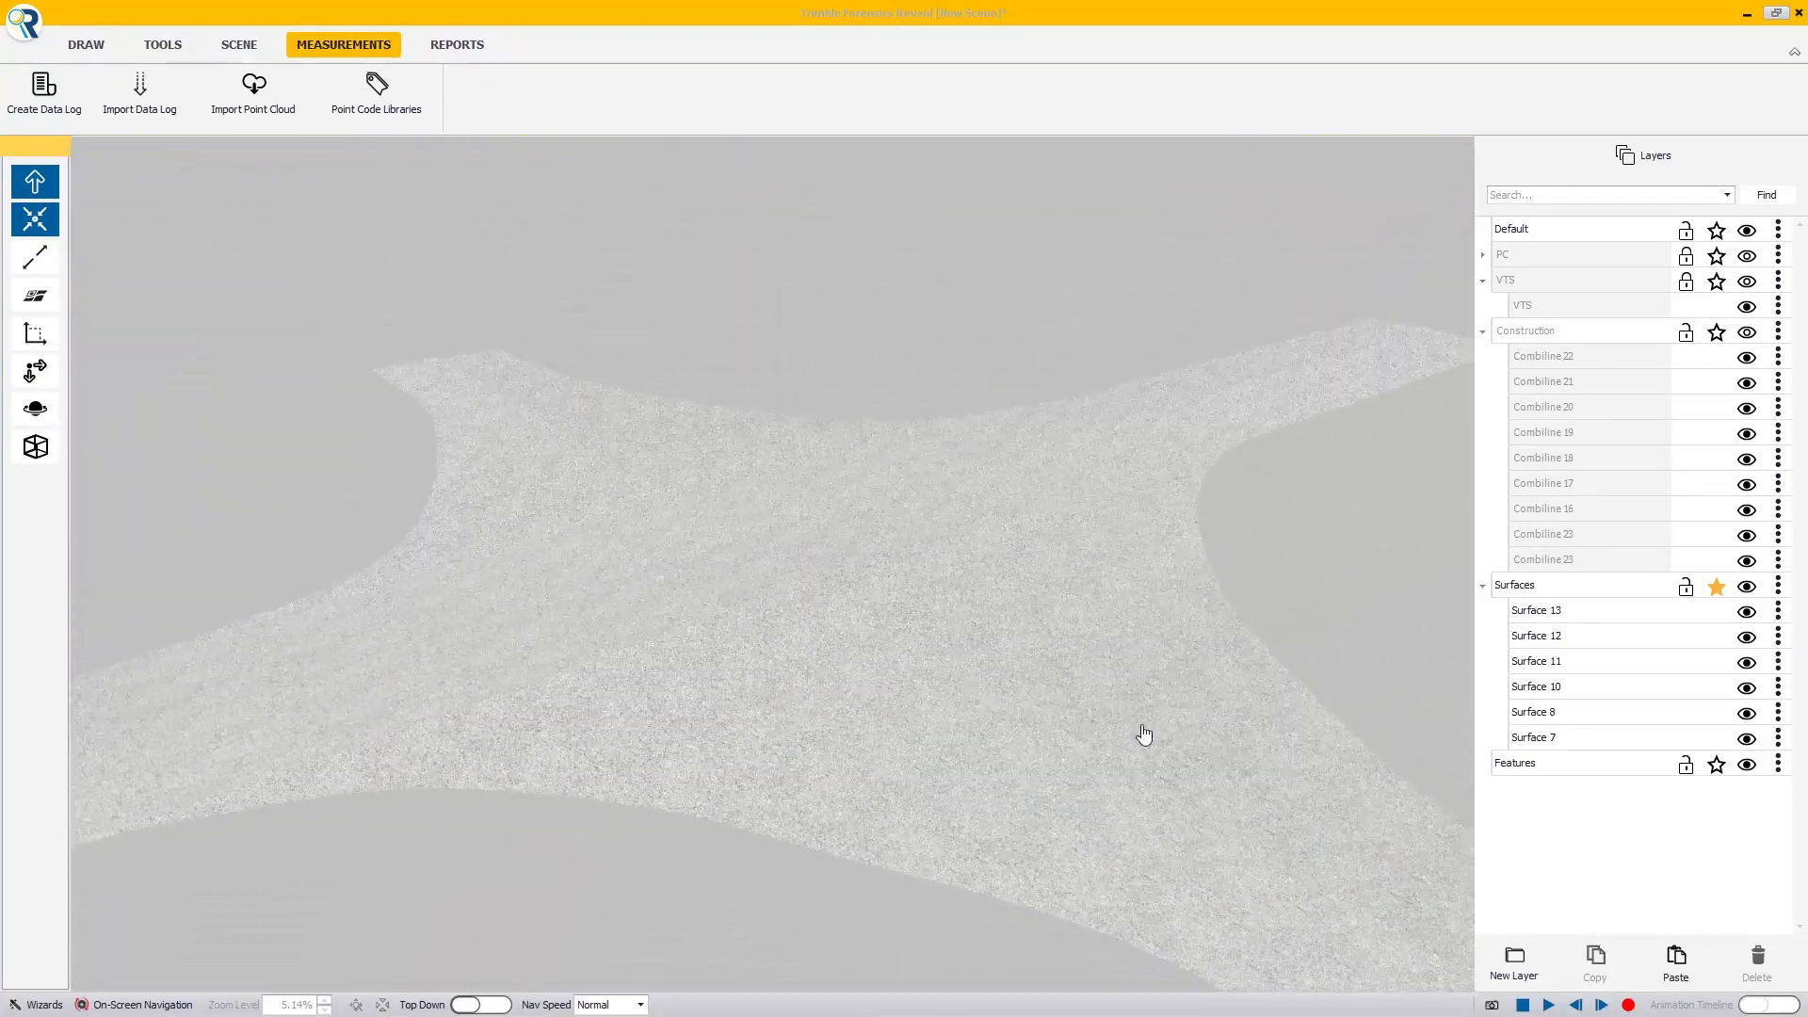
pyautogui.moveTo(902, 647); pyautogui.dragTo(973, 655, button='right')
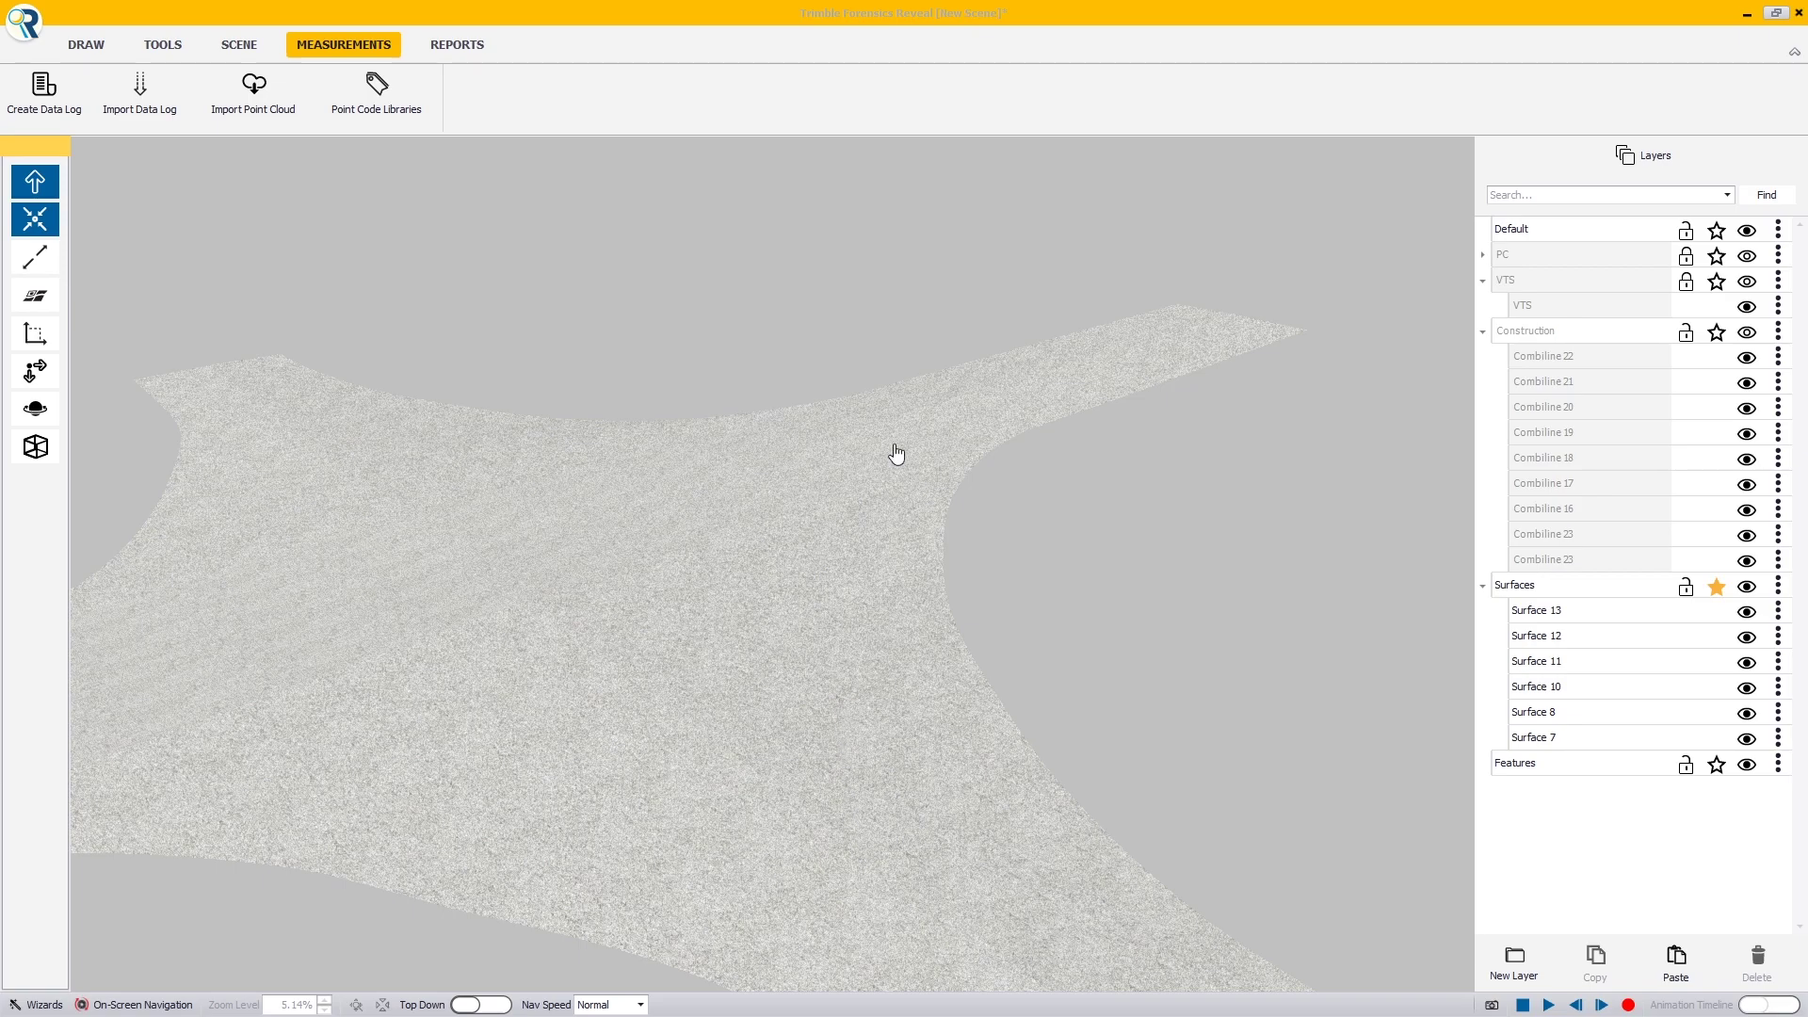
pyautogui.moveTo(901, 470); pyautogui.dragTo(537, 551, button='middle')
pyautogui.moveTo(539, 560); pyautogui.dragTo(416, 626)
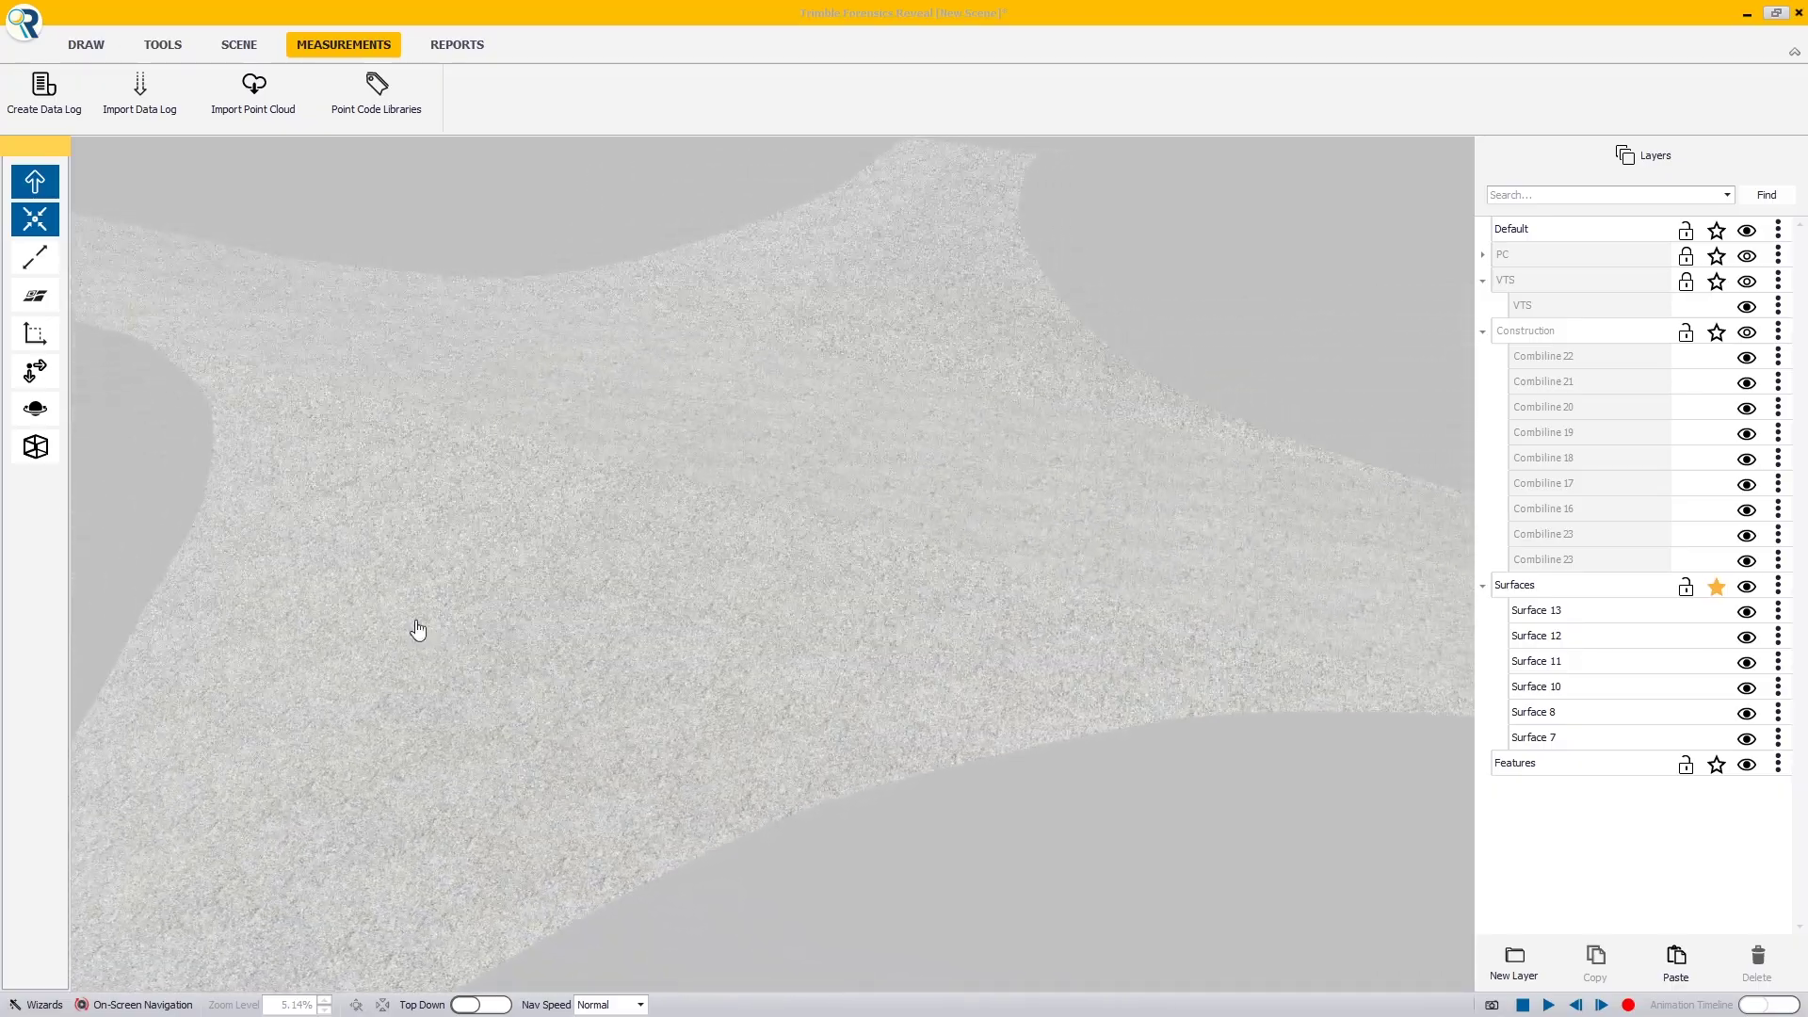